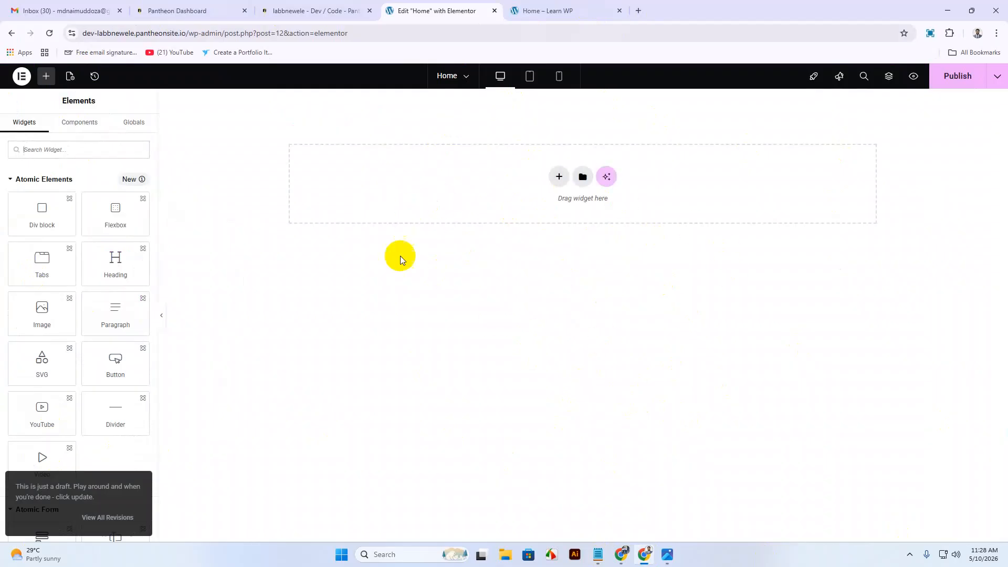
Publish the Home page and reload its preview tab.
click(956, 80)
click(550, 16)
right_click(512, 135)
click(561, 188)
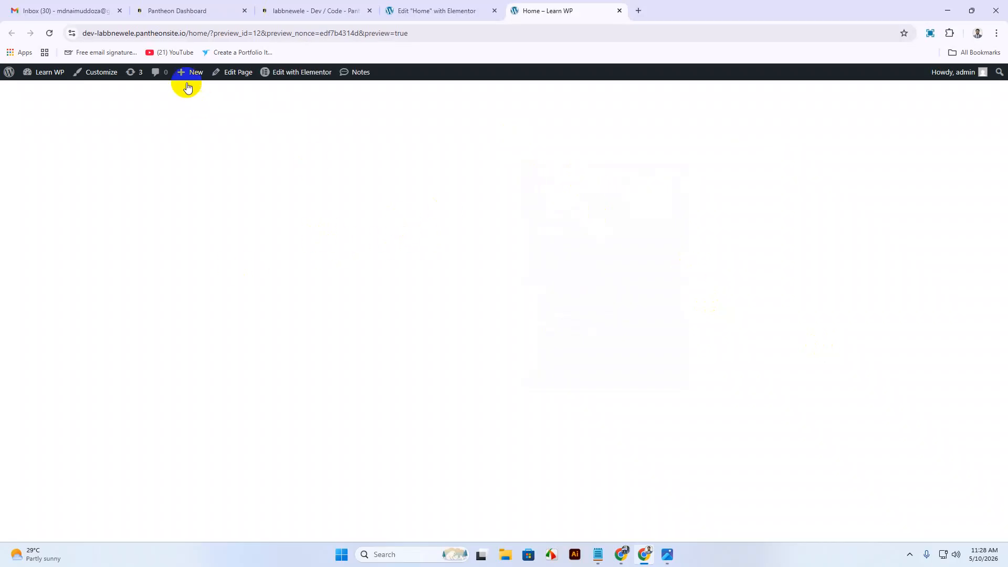
Close the Pantheon Dashboard and Dev tabs and bring up the landing-page design mockup.
click(221, 12)
click(244, 11)
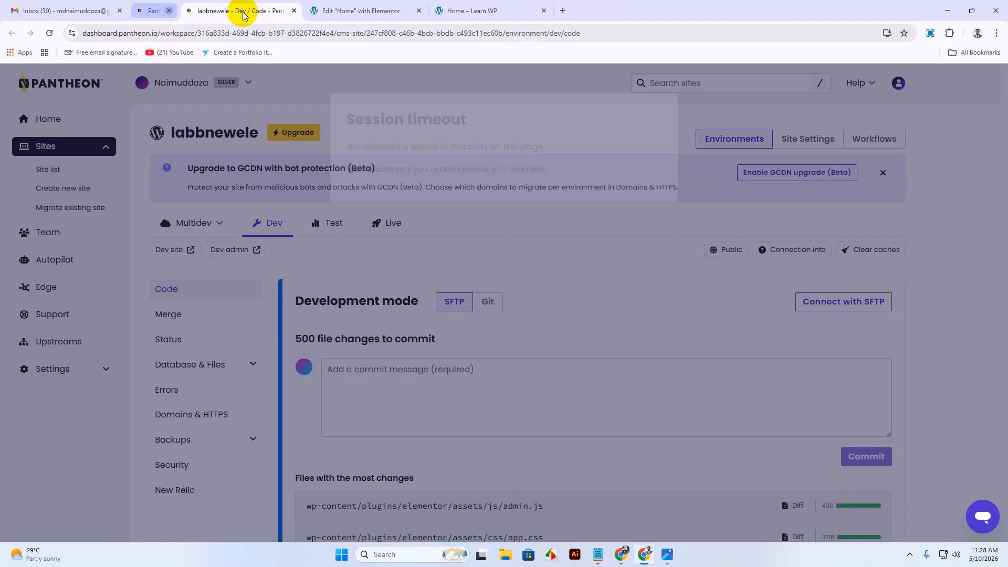
click(244, 11)
click(339, 10)
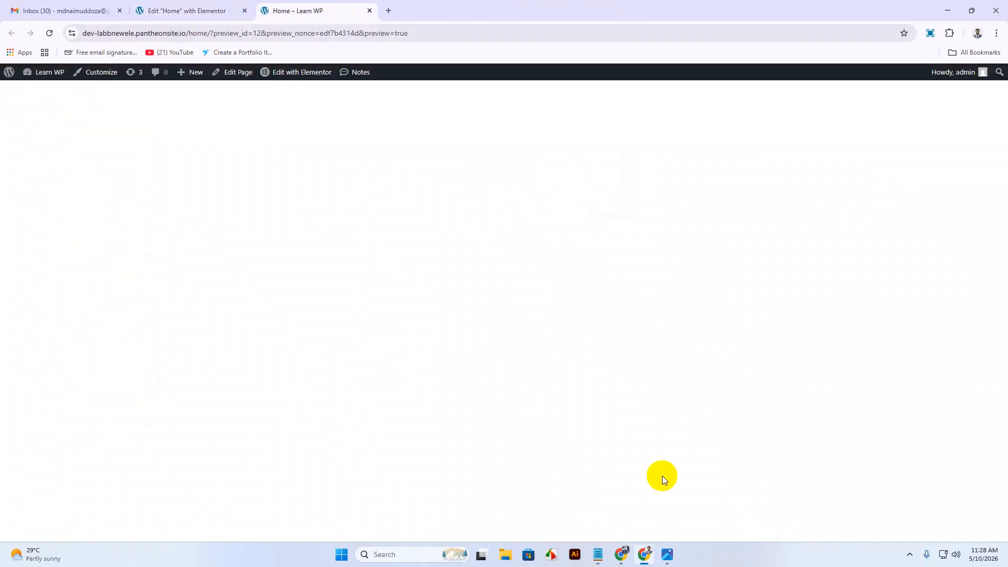
click(666, 554)
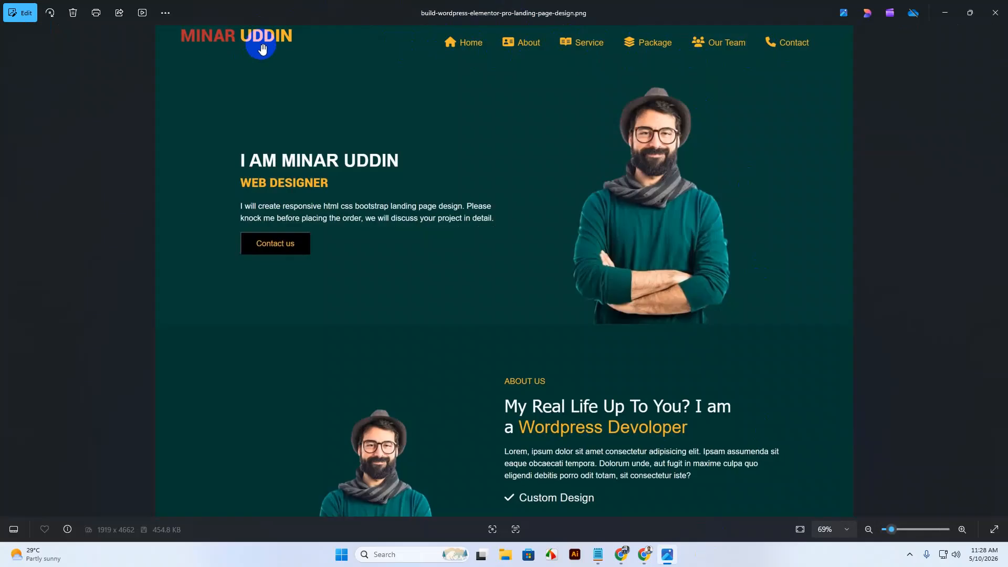
click(947, 15)
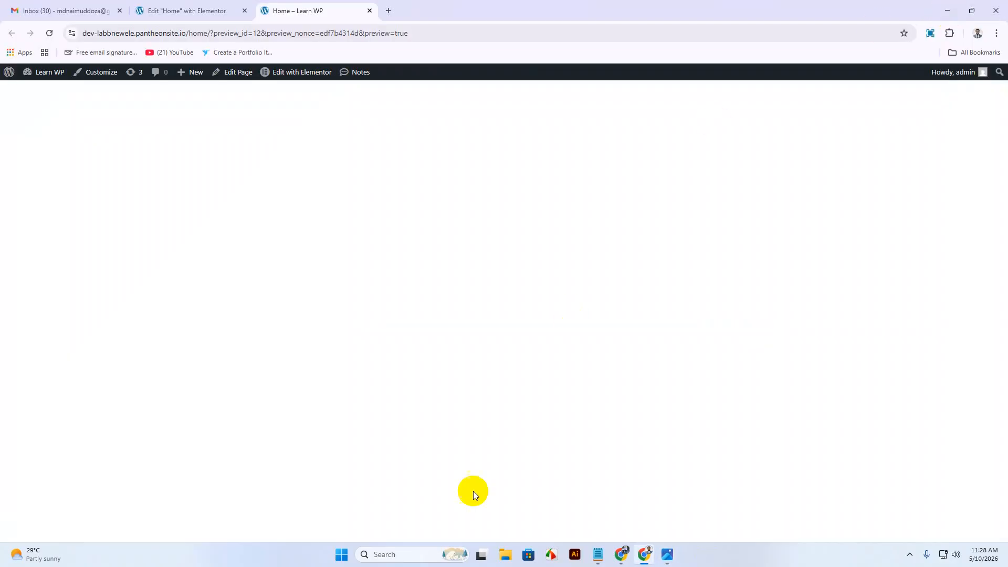
Open the Dashboard in a new tab and go to Customize > Site Identity to select a logo.
middle_click(40, 89)
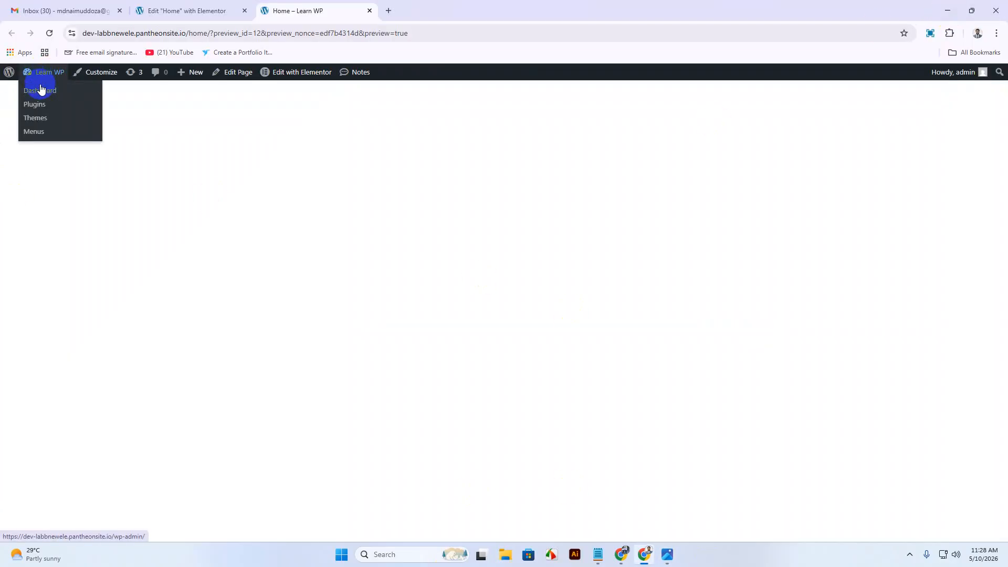
click(410, 12)
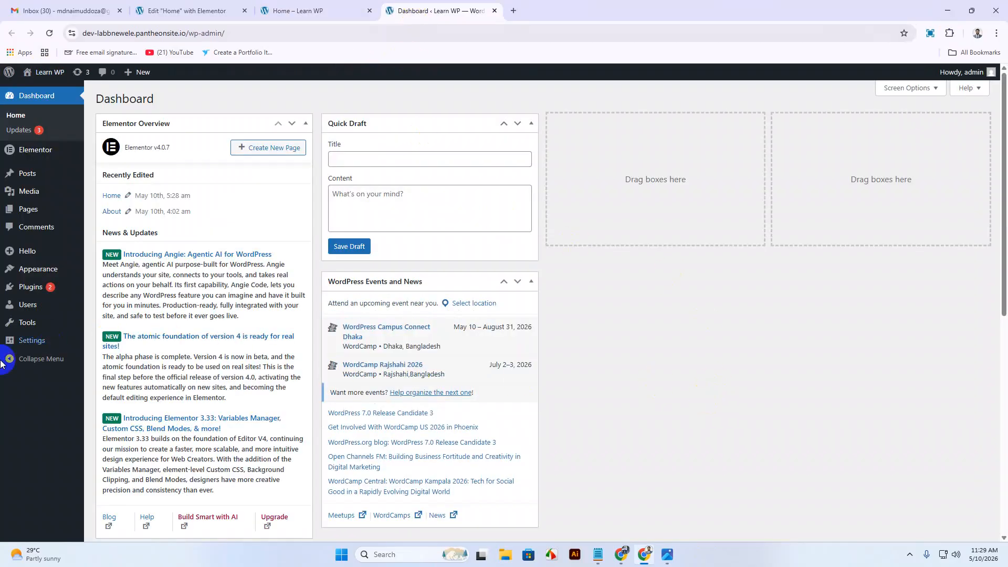
mouse_move(36, 268)
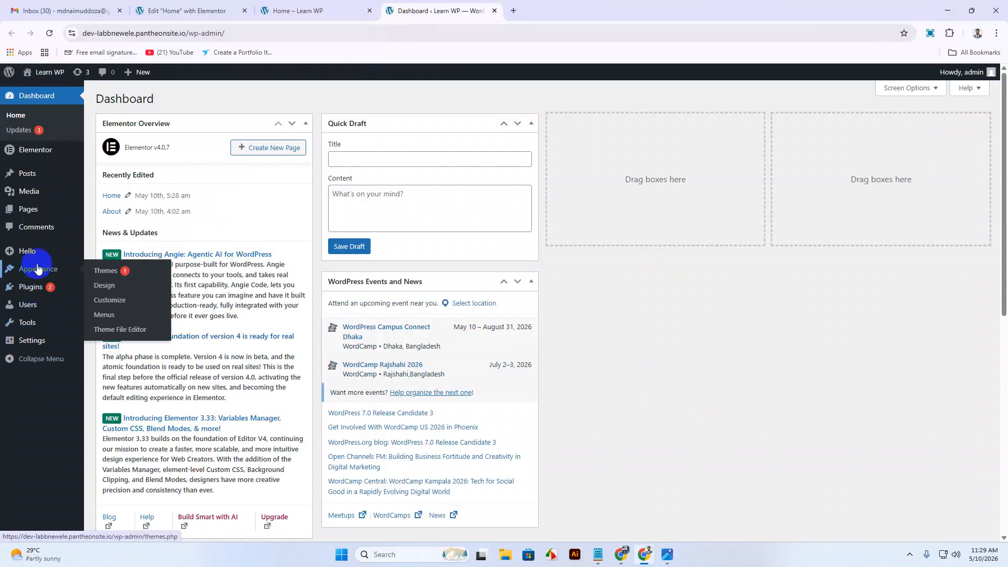
click(108, 298)
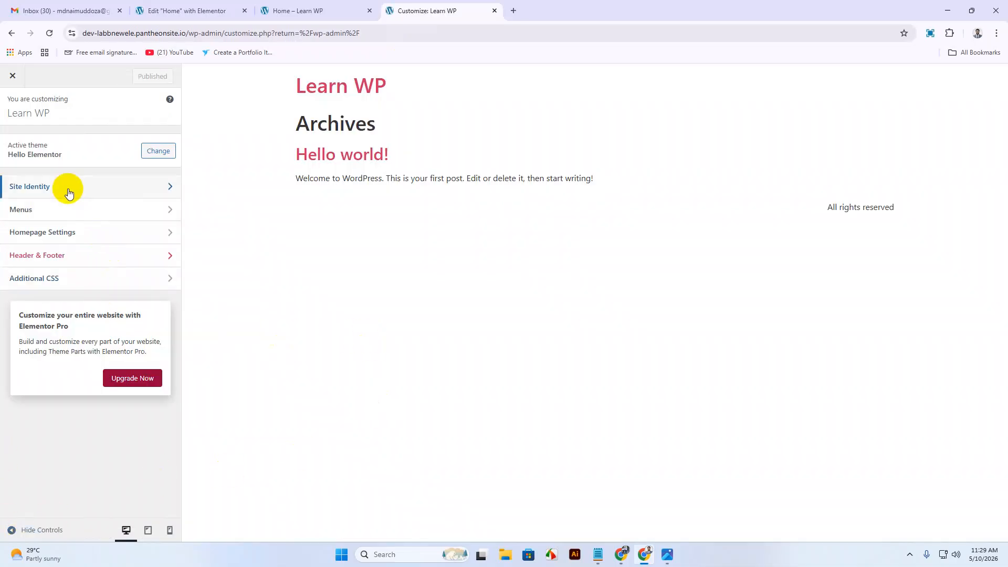
click(68, 188)
click(83, 173)
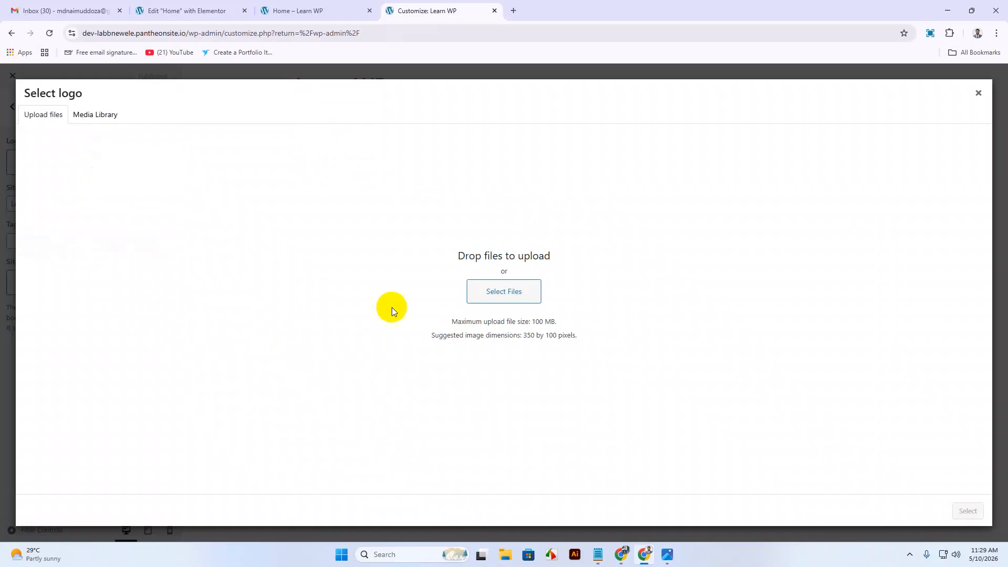
Choose H (3).png from the Downloads folder as the logo file to upload.
click(98, 115)
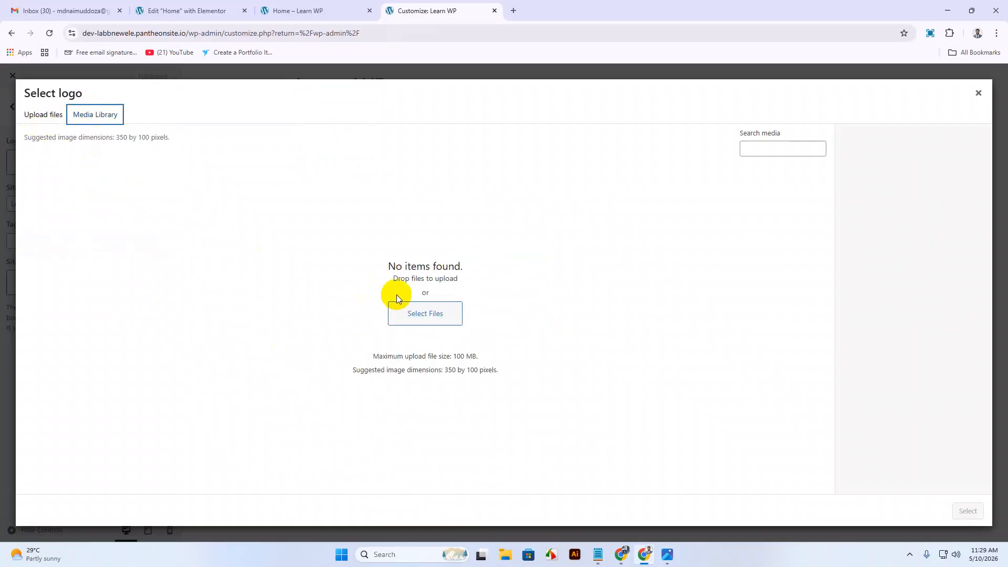
click(32, 118)
click(525, 297)
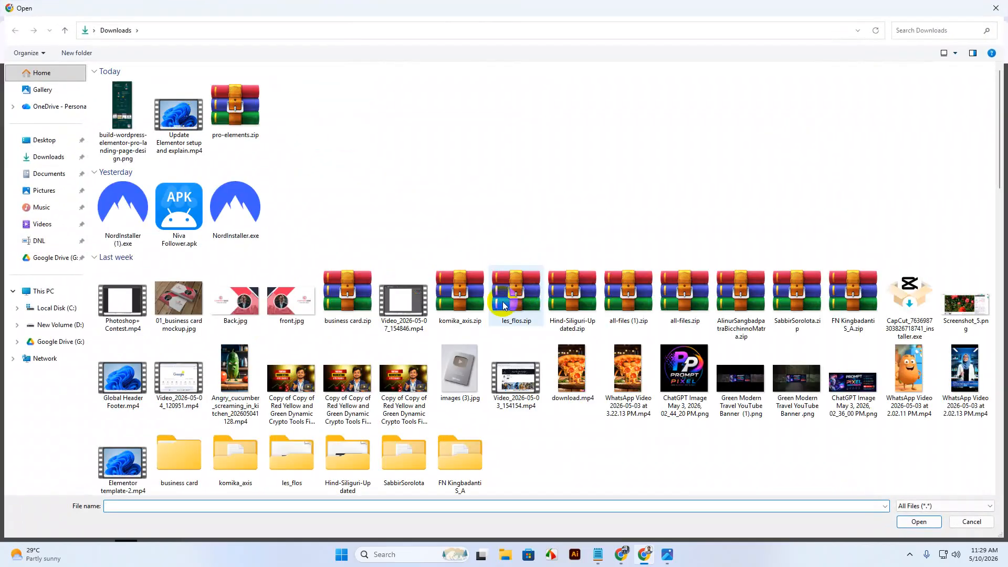
scroll(503, 302, down, 15)
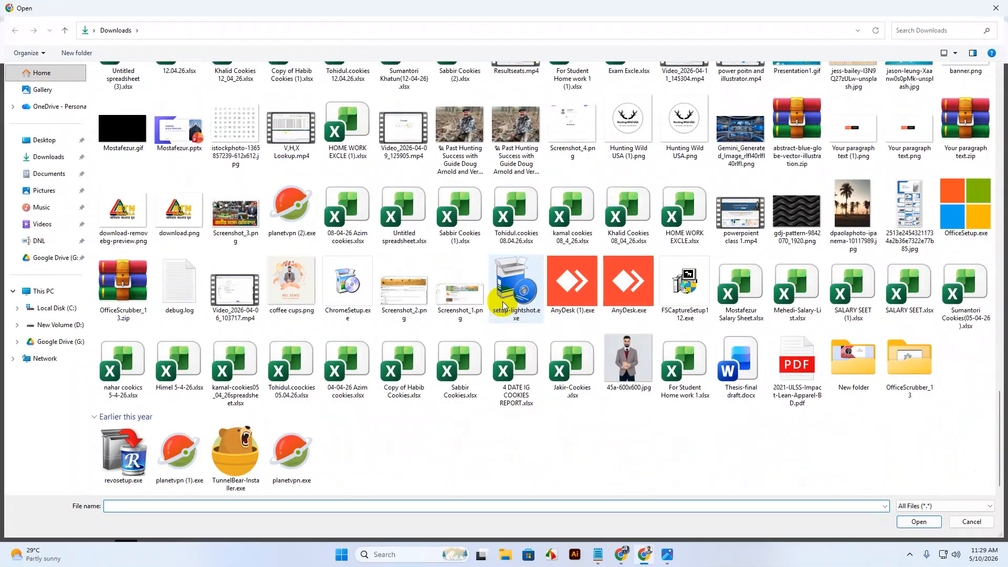
scroll(503, 304, up, 5)
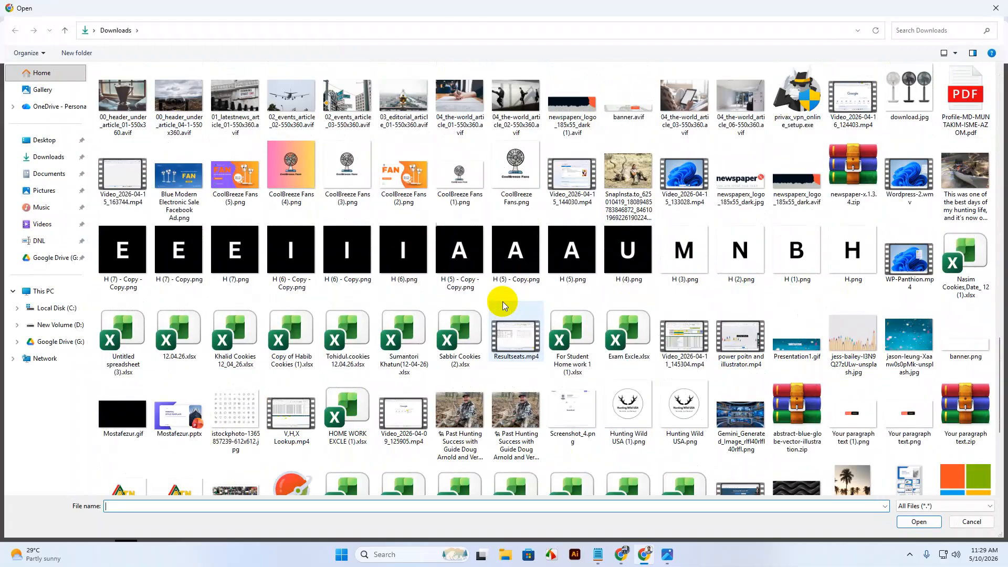
scroll(503, 301, up, 12)
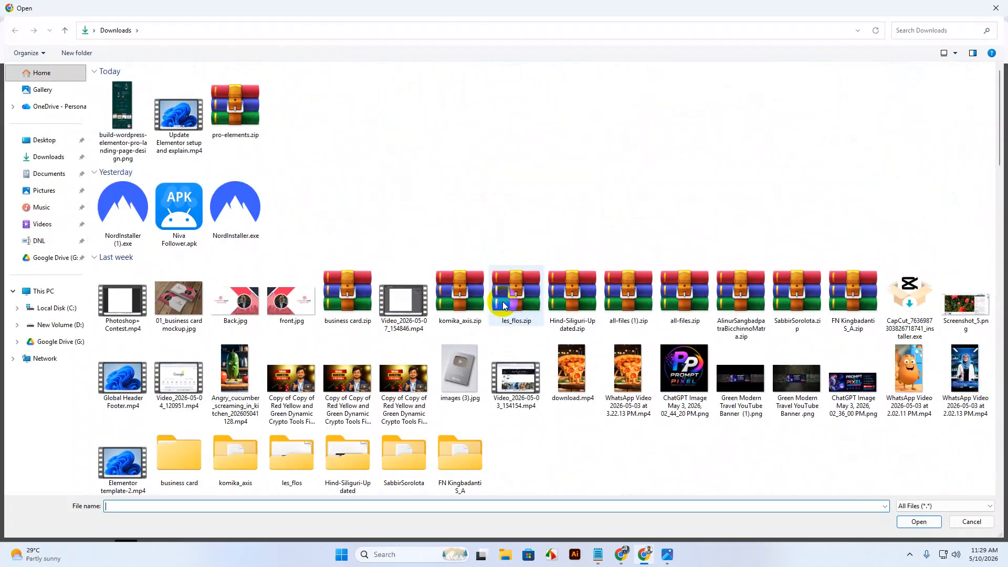
scroll(503, 301, down, 3)
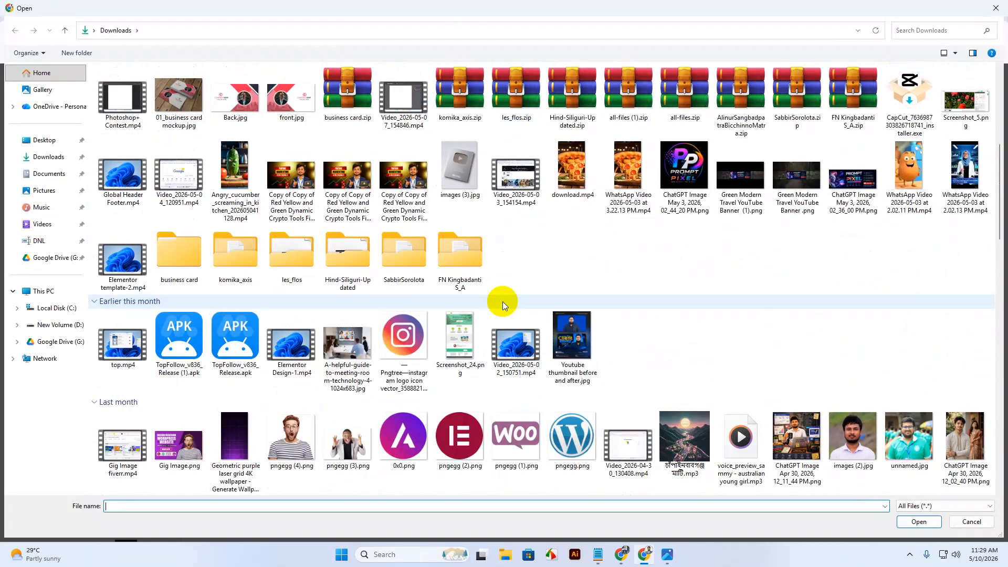
scroll(503, 302, down, 5)
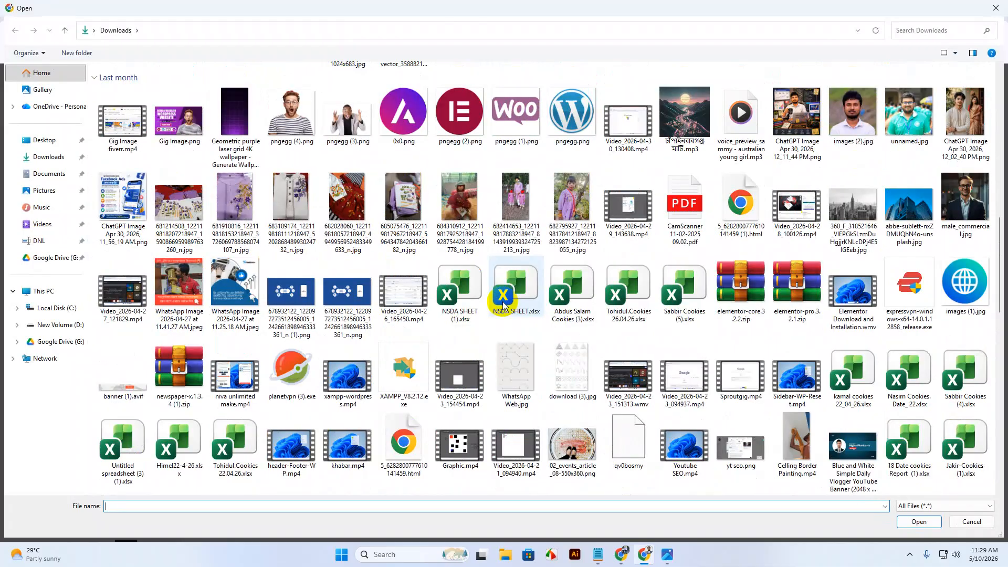
scroll(503, 304, down, 5)
scroll(503, 303, down, 5)
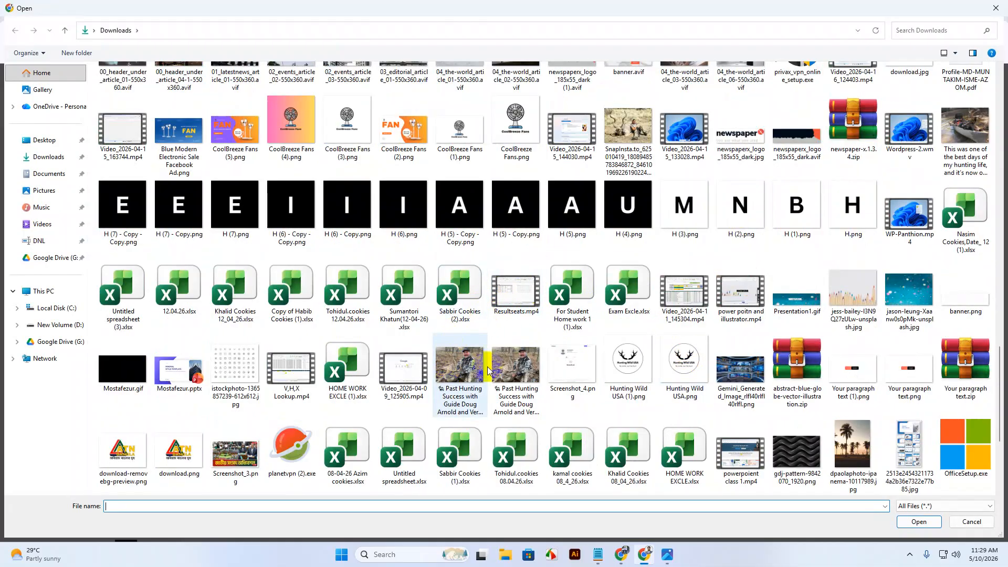
click(683, 212)
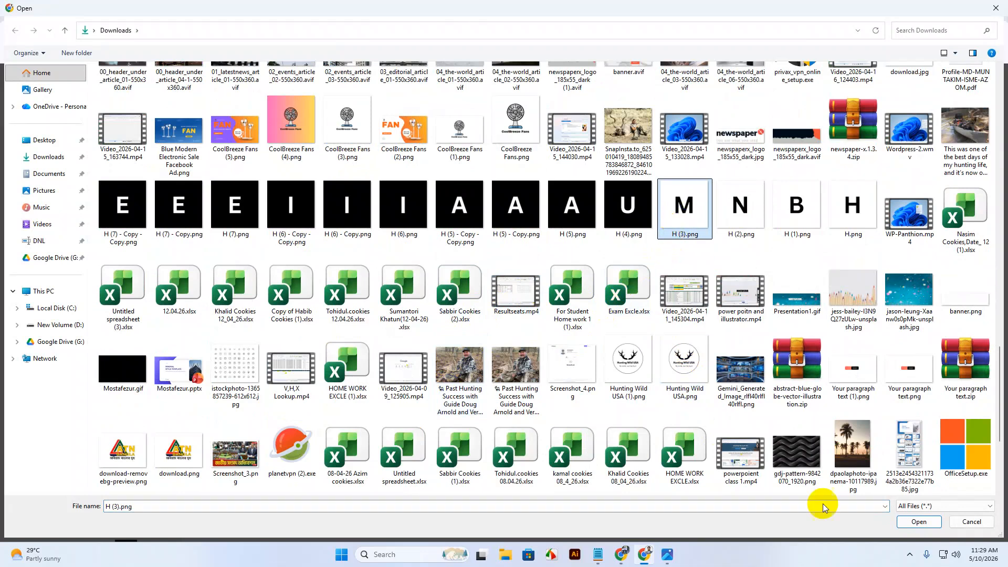
Upload the M image and set it as the site logo, skipping cropping.
click(915, 520)
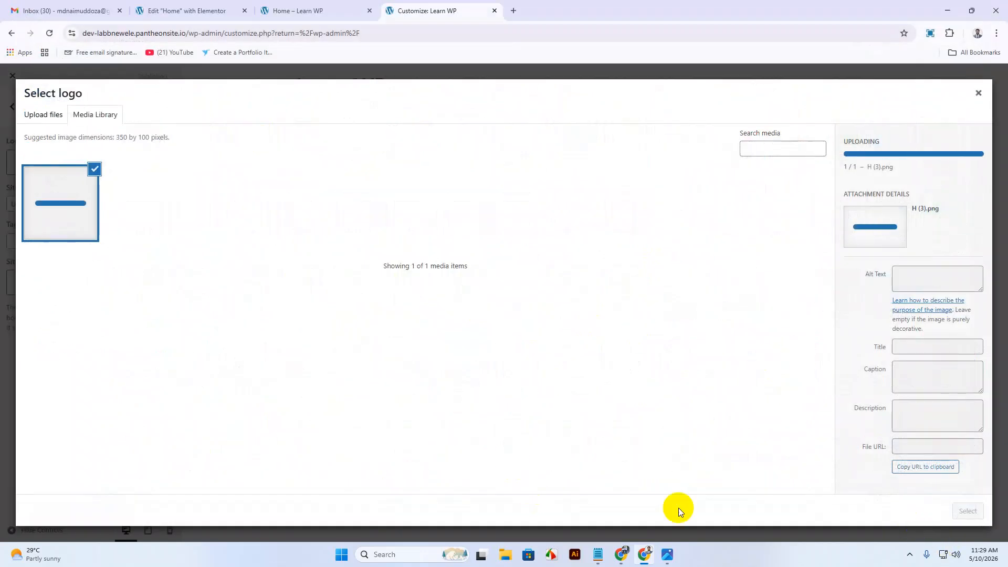
click(968, 510)
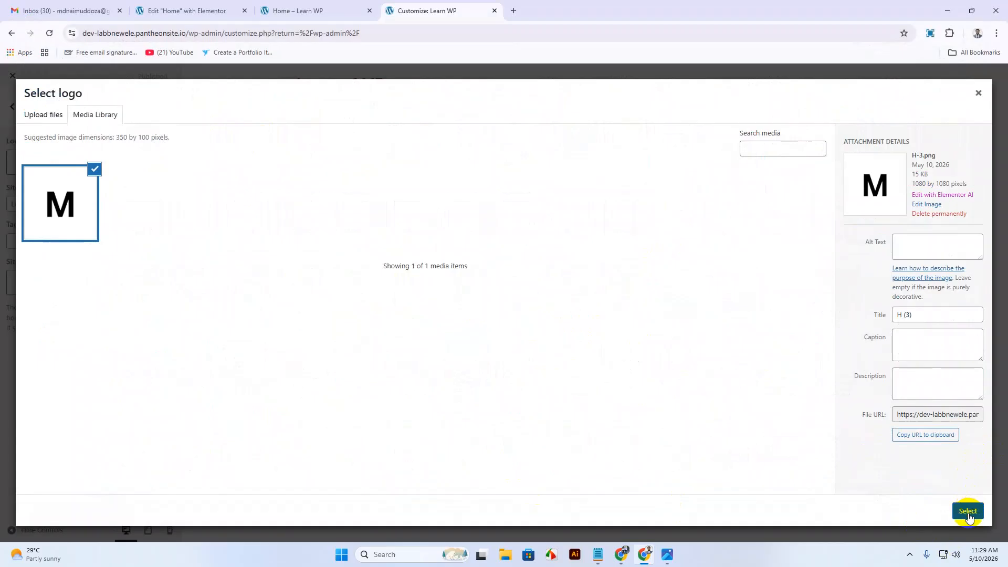
drag(504, 248, 507, 236)
drag(504, 353, 504, 378)
drag(694, 308, 582, 308)
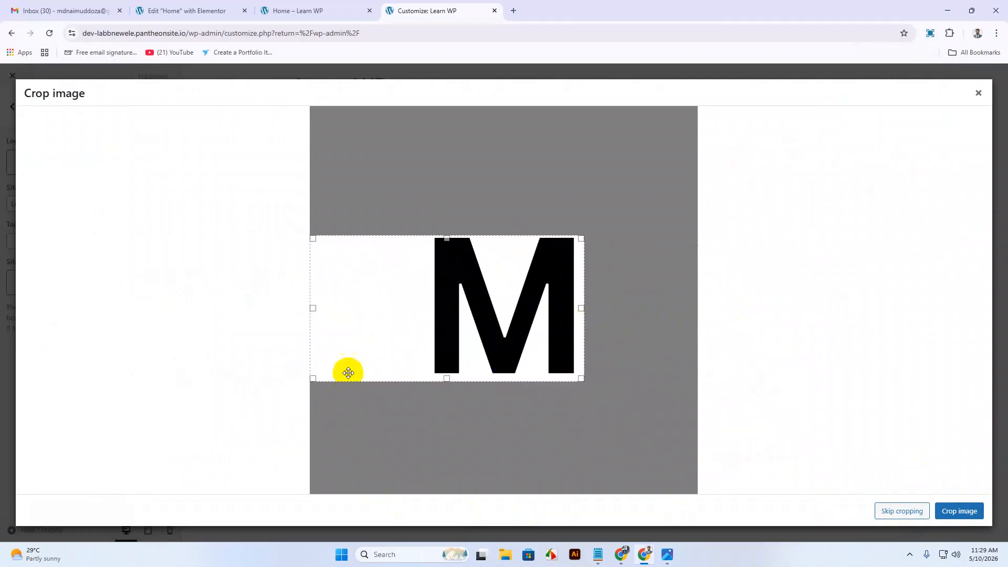
drag(314, 310, 429, 315)
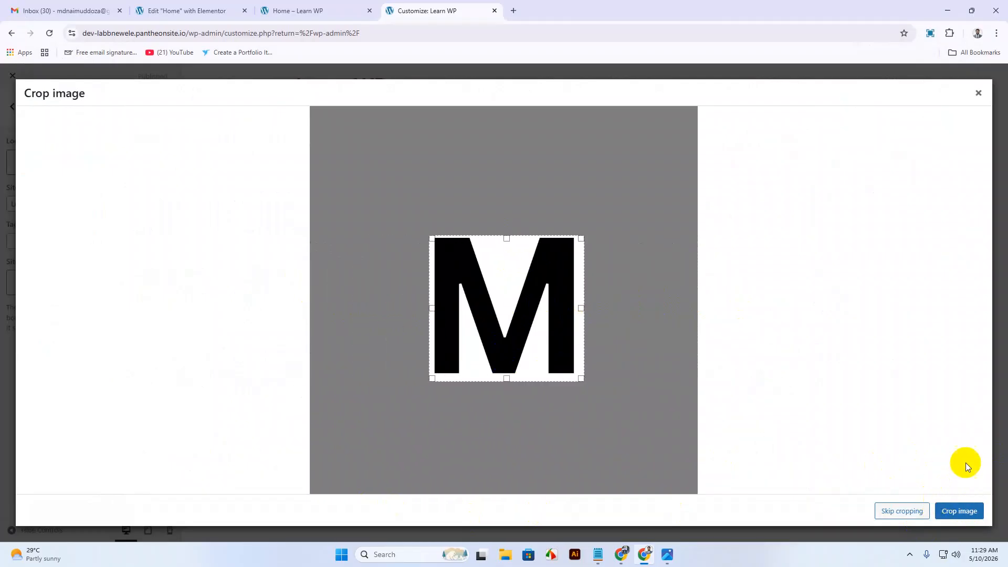
click(901, 510)
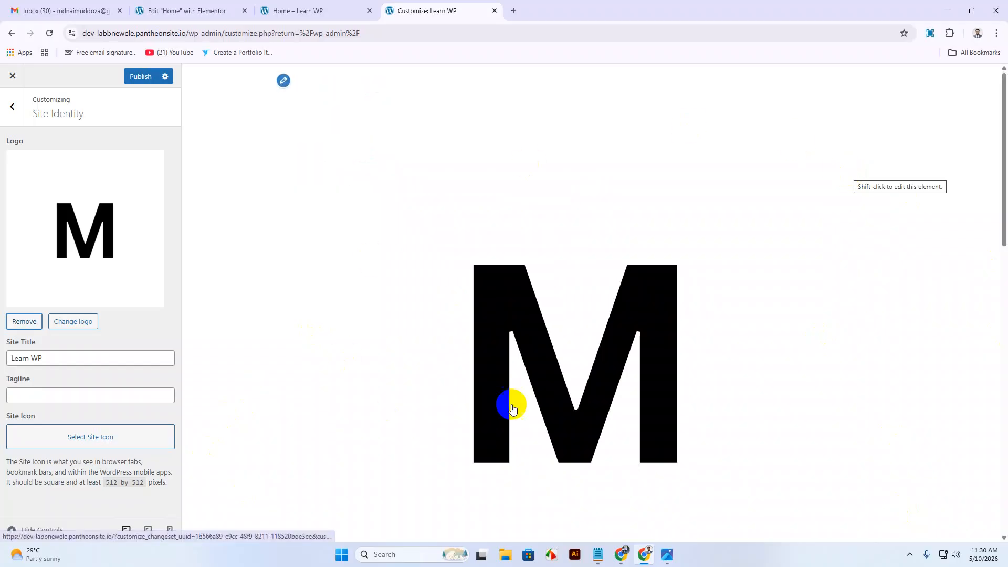
Publish the new site logo.
scroll(630, 392, down, 2)
scroll(630, 392, up, 2)
click(137, 76)
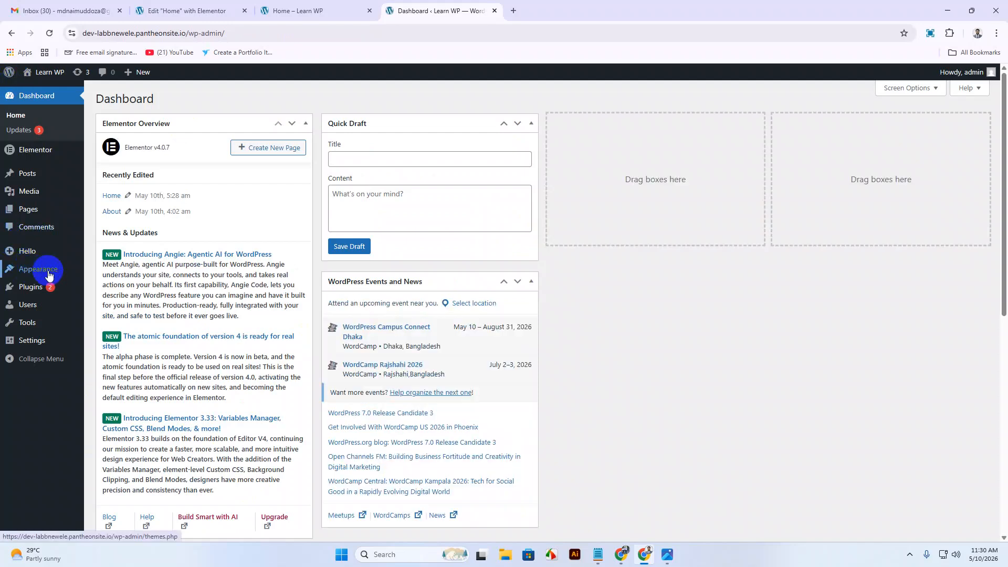
Create a menu named Main Menu assigned to the Header display location.
mouse_move(40, 277)
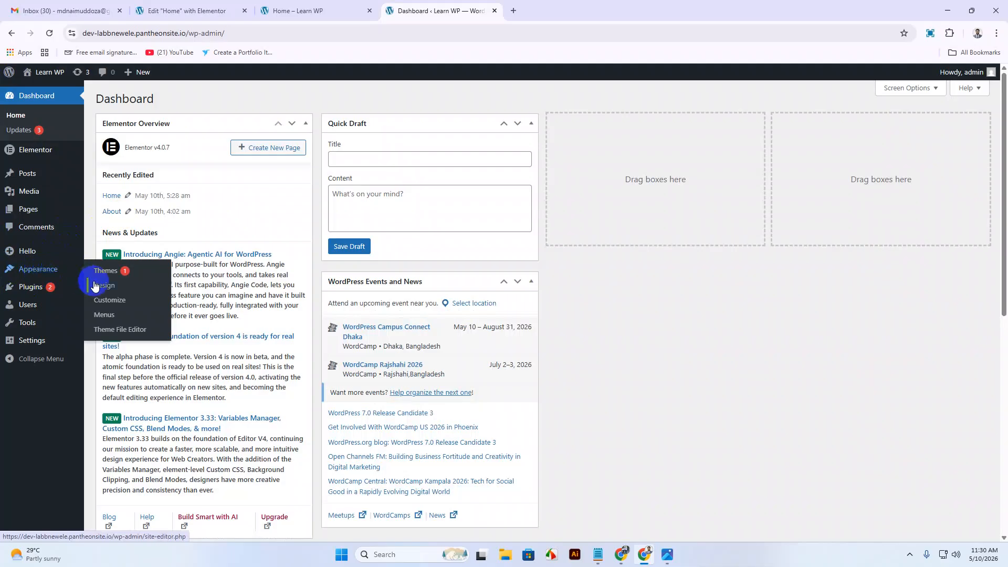
click(105, 316)
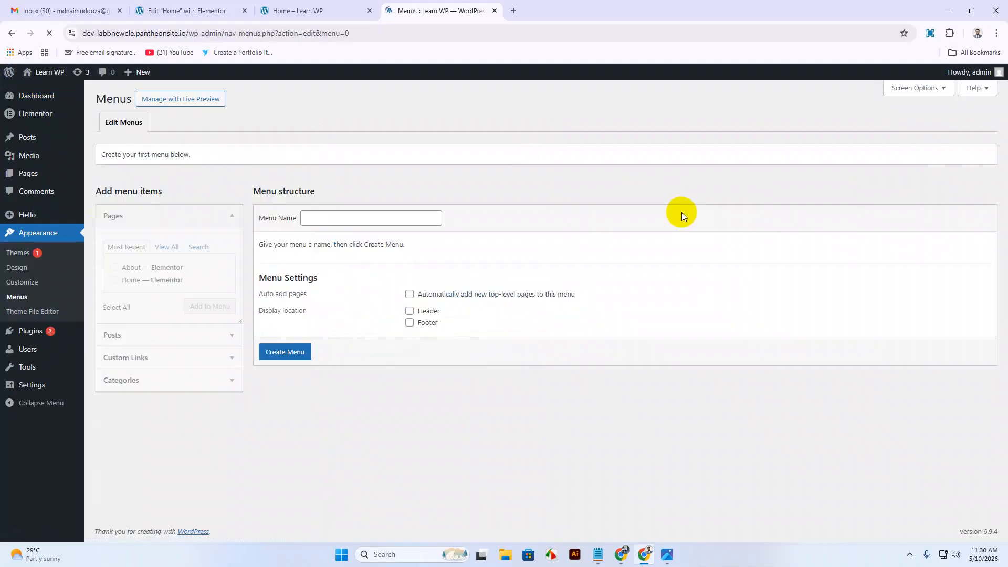
click(311, 219)
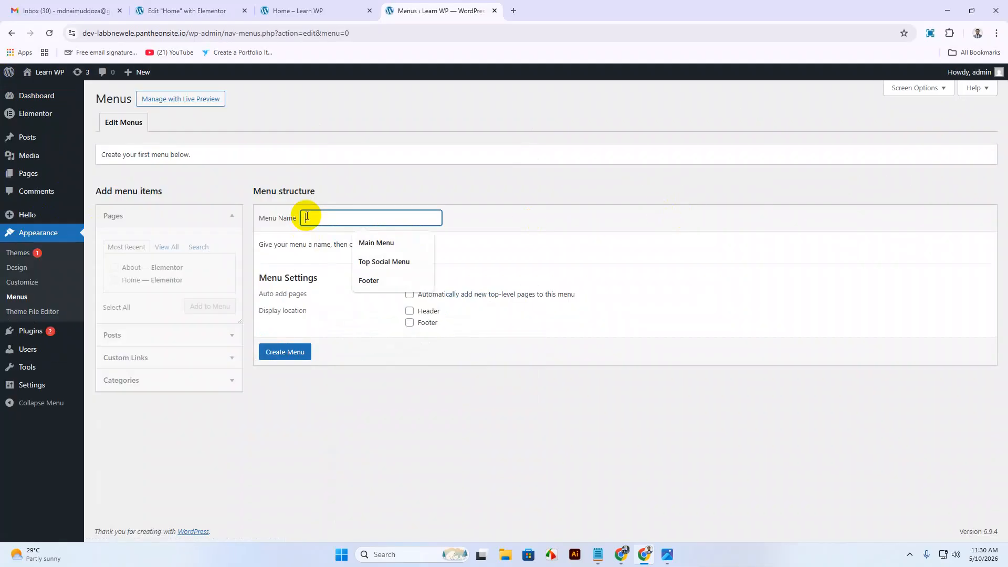
click(380, 245)
click(410, 311)
click(290, 359)
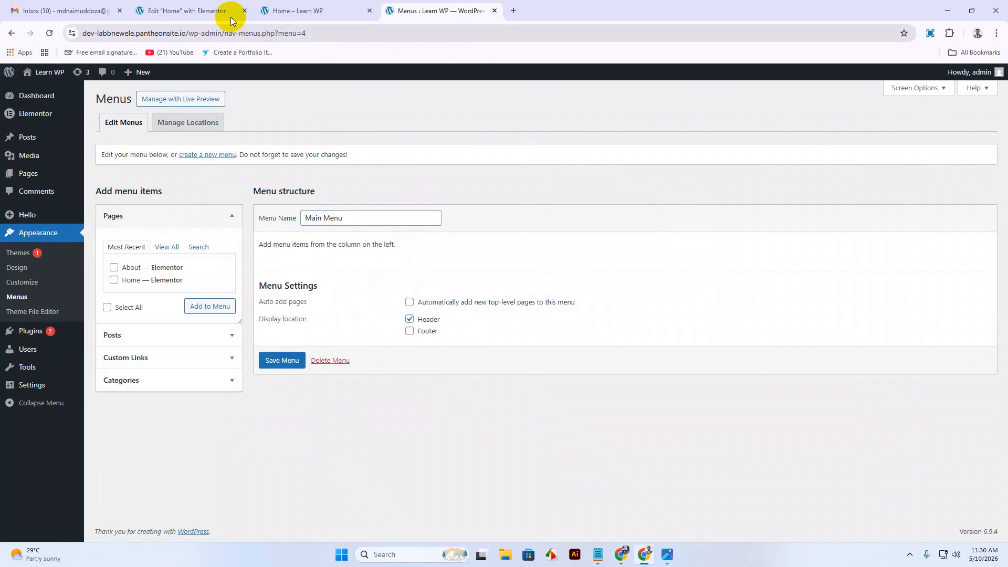
Glance at the editor, preview and design mockup, then return to Menus and collapse the Pages box.
click(209, 13)
click(260, 14)
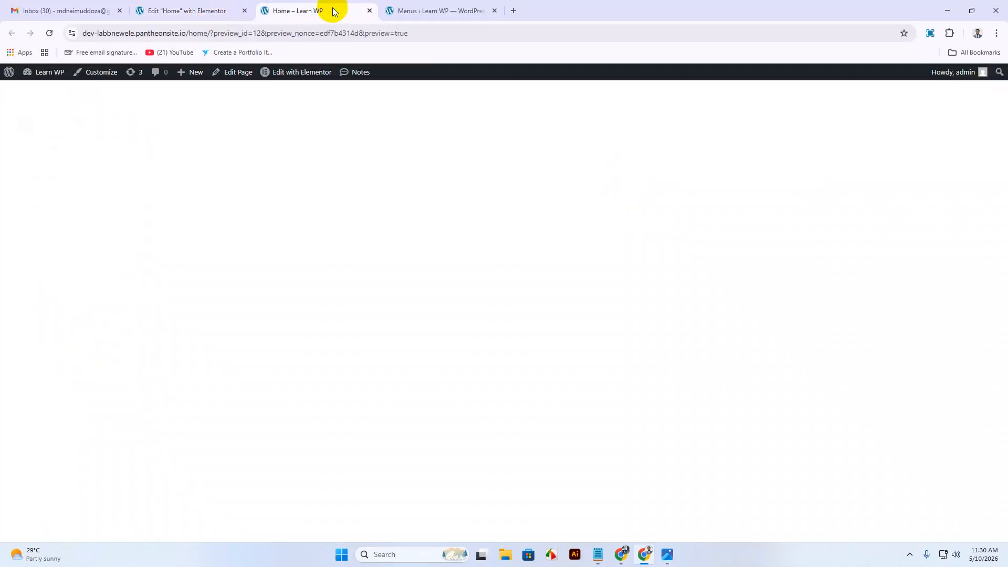
click(428, 11)
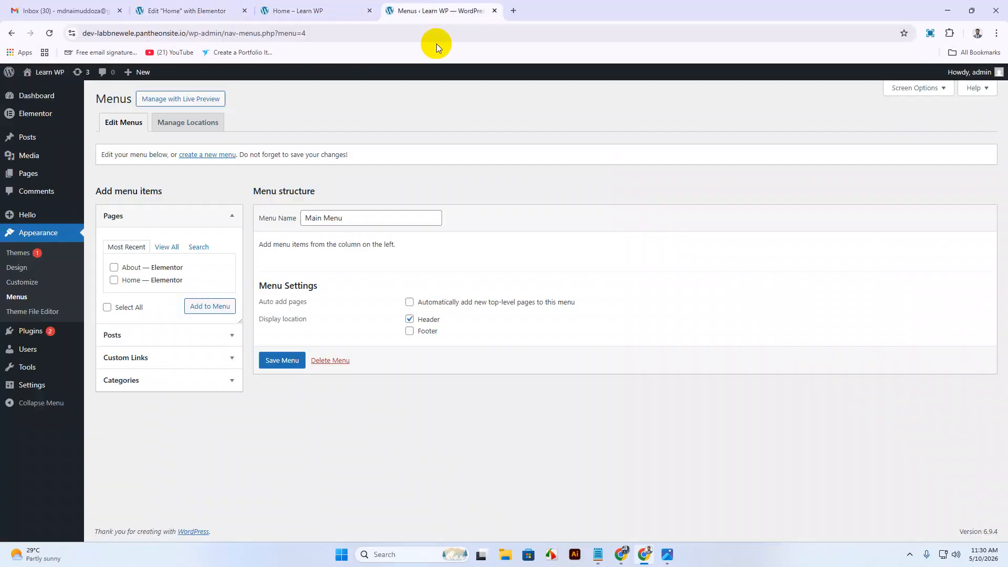
click(666, 555)
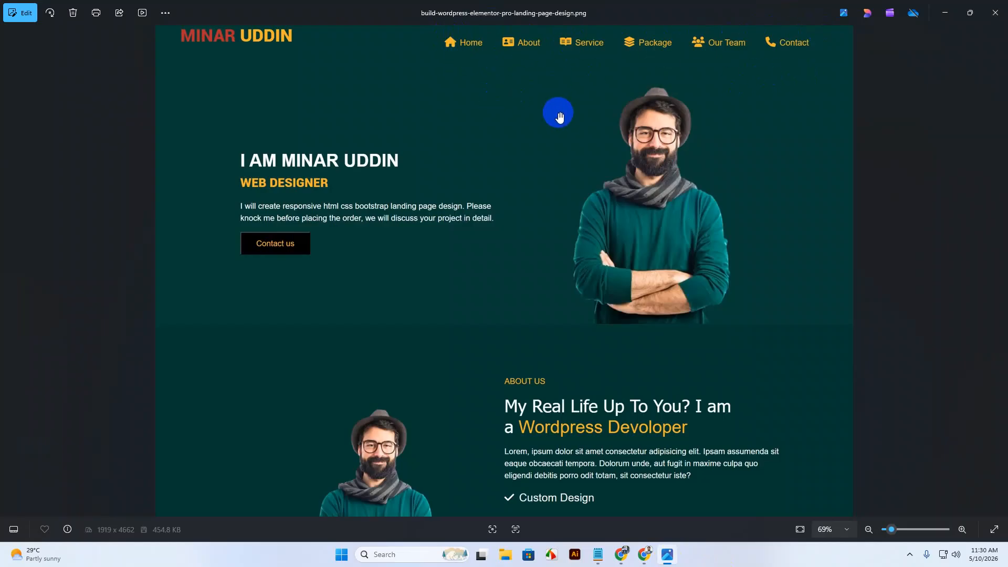
click(944, 16)
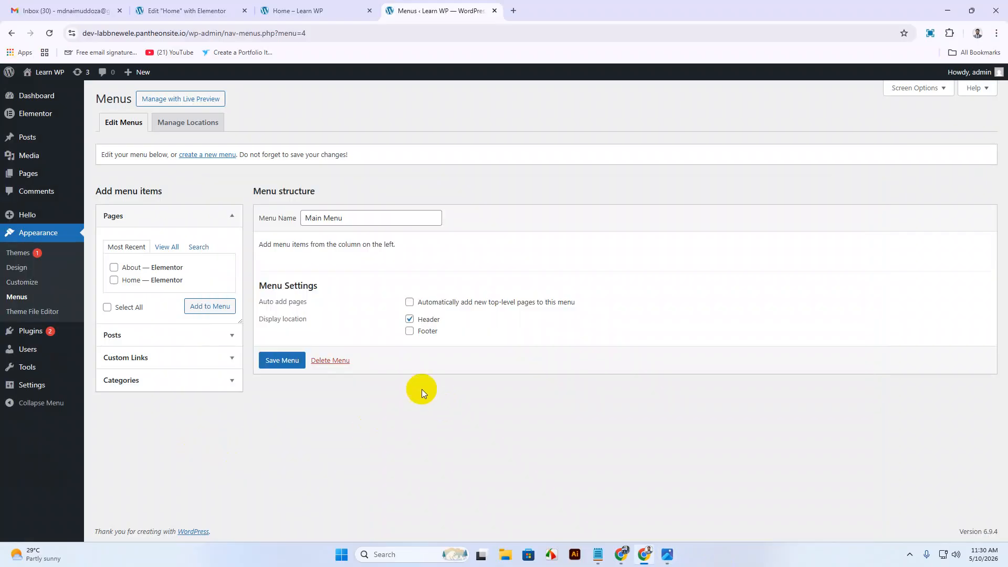
click(125, 216)
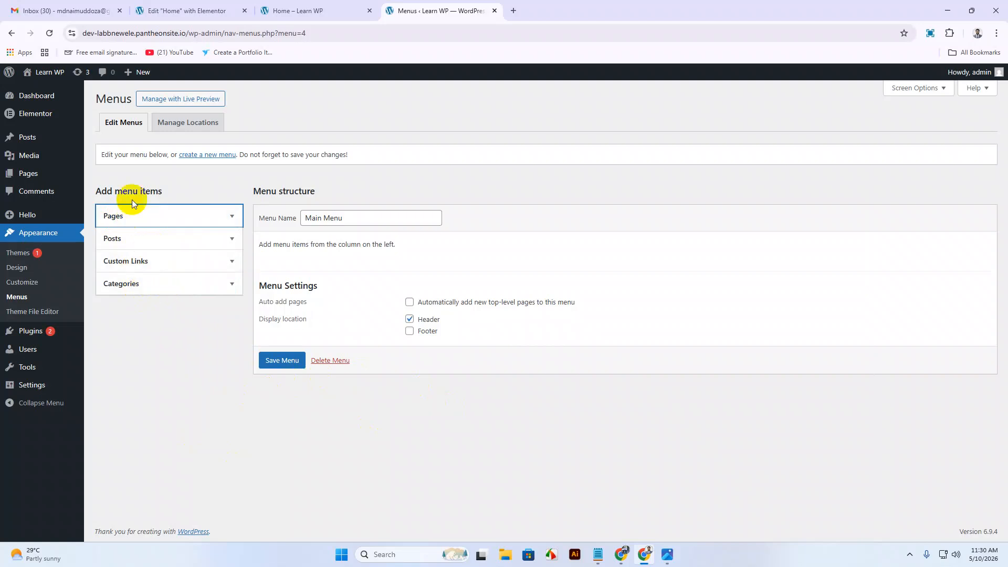
Add a Home custom link pointing to #home to the Main Menu.
click(146, 244)
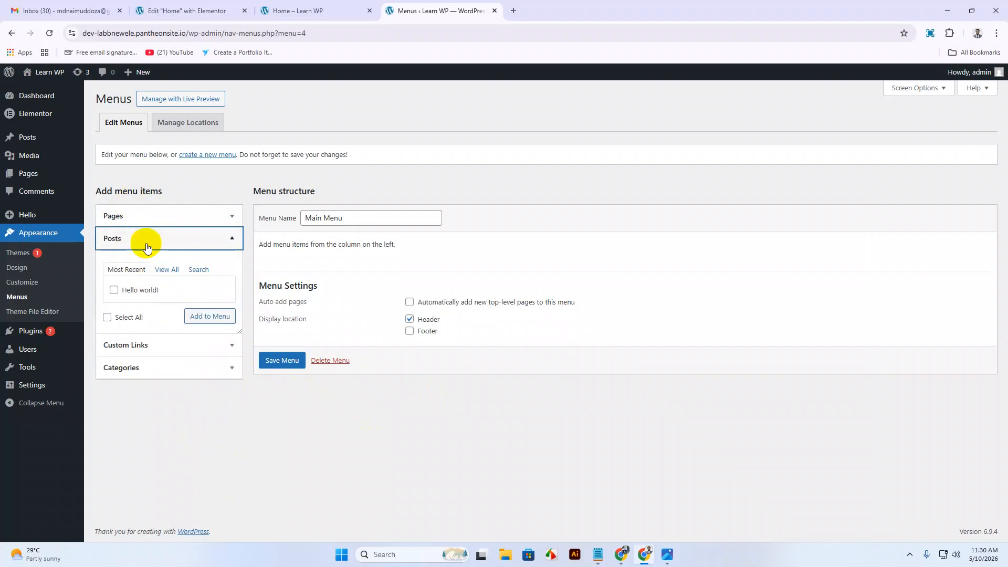
click(146, 245)
click(170, 259)
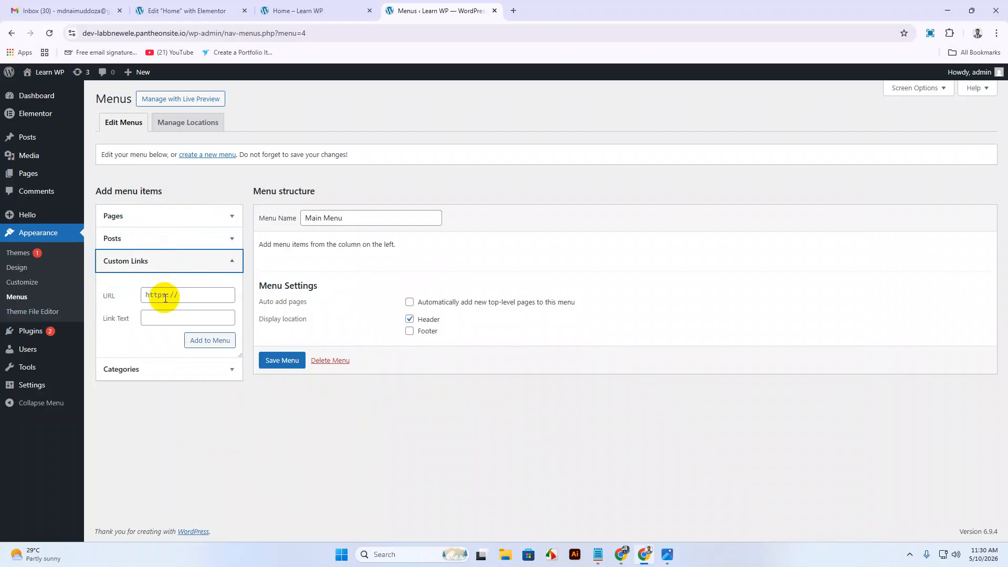
click(165, 297)
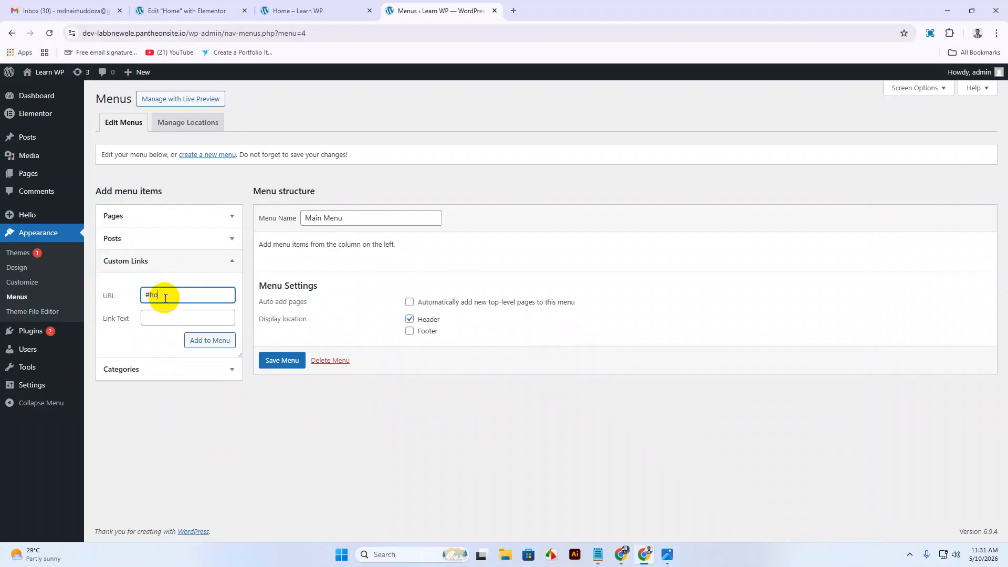
click(172, 314)
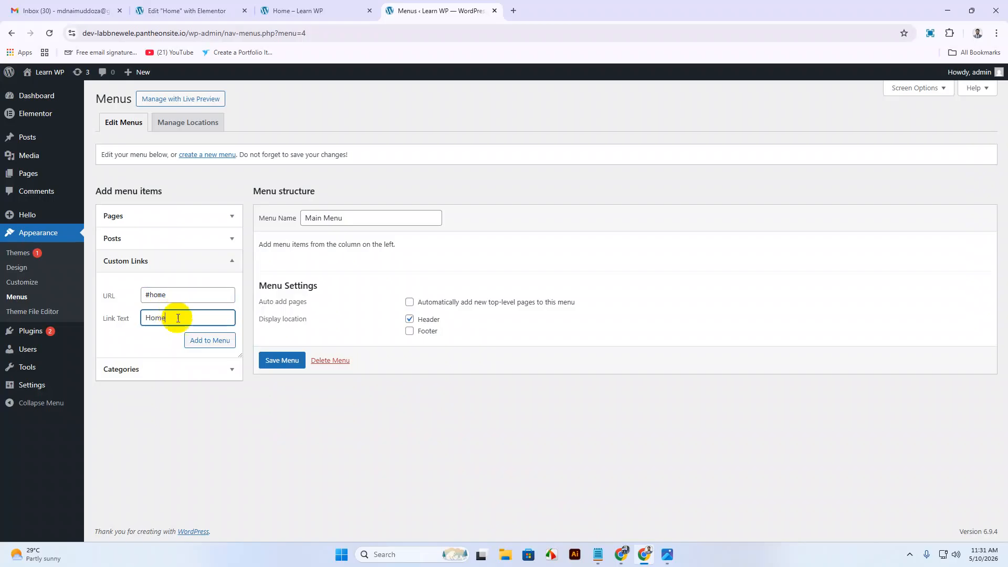
click(216, 342)
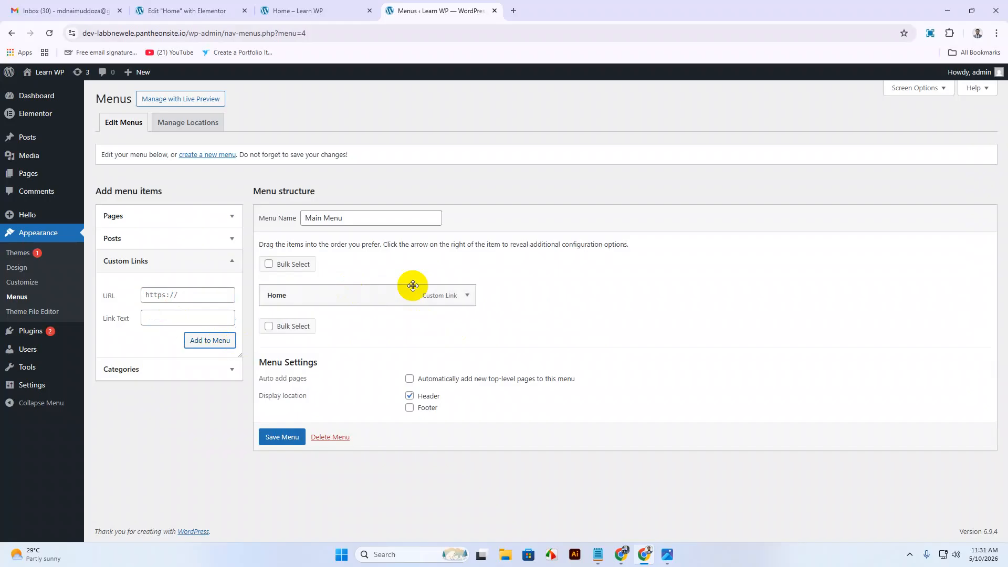
Add an About custom link pointing to #about.
click(177, 297)
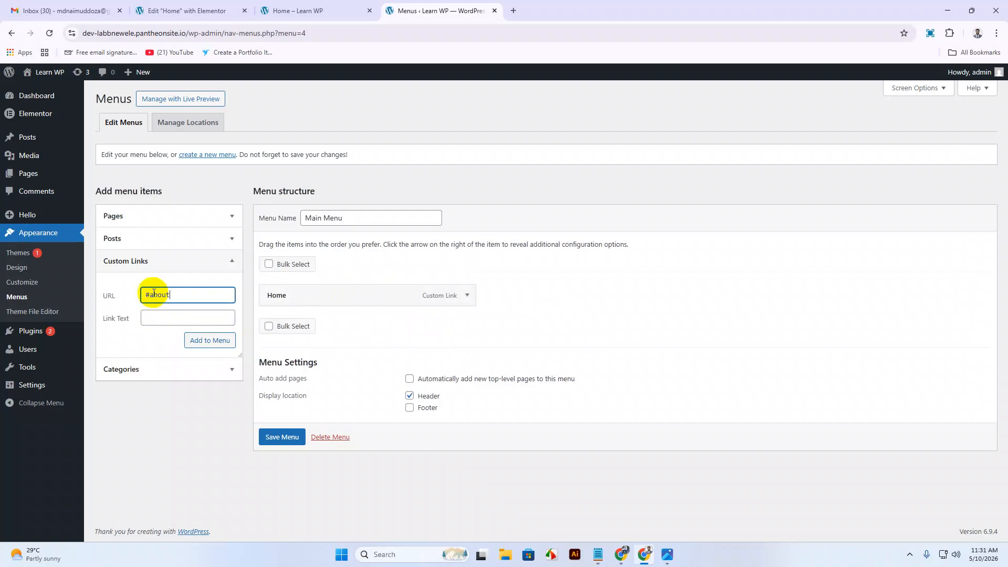
click(157, 323)
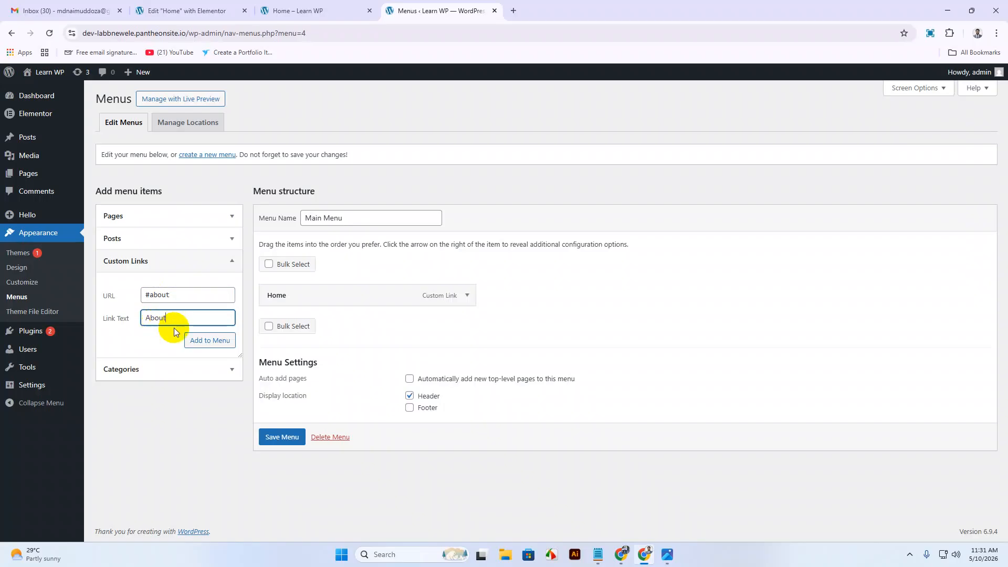
click(209, 340)
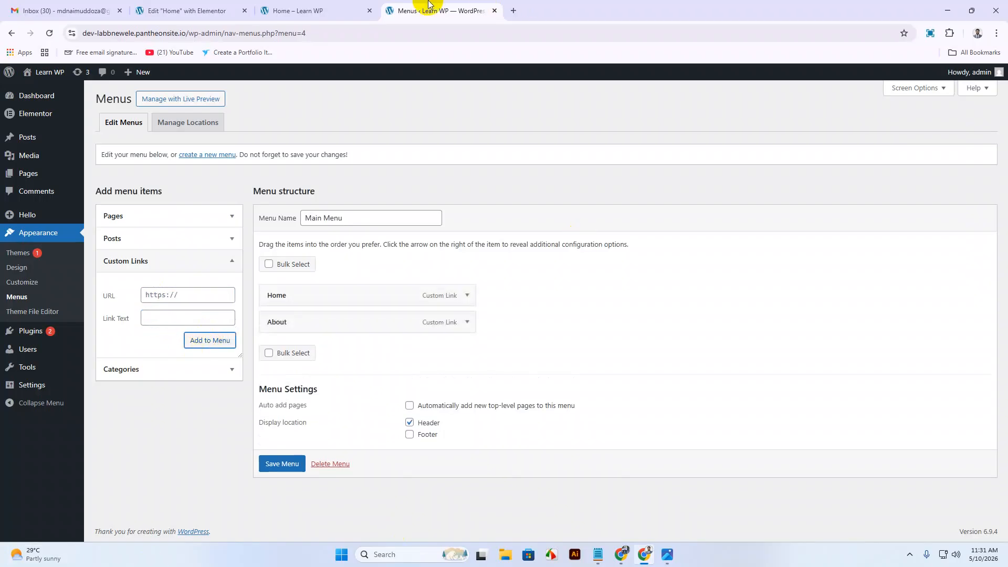
click(673, 555)
click(674, 559)
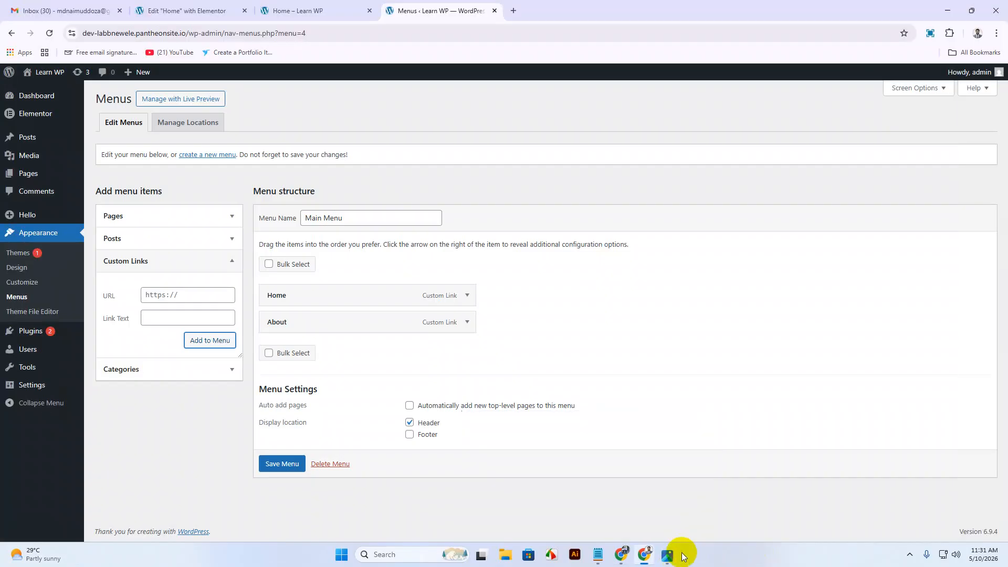
Add a Service custom link pointing to #service.
click(173, 291)
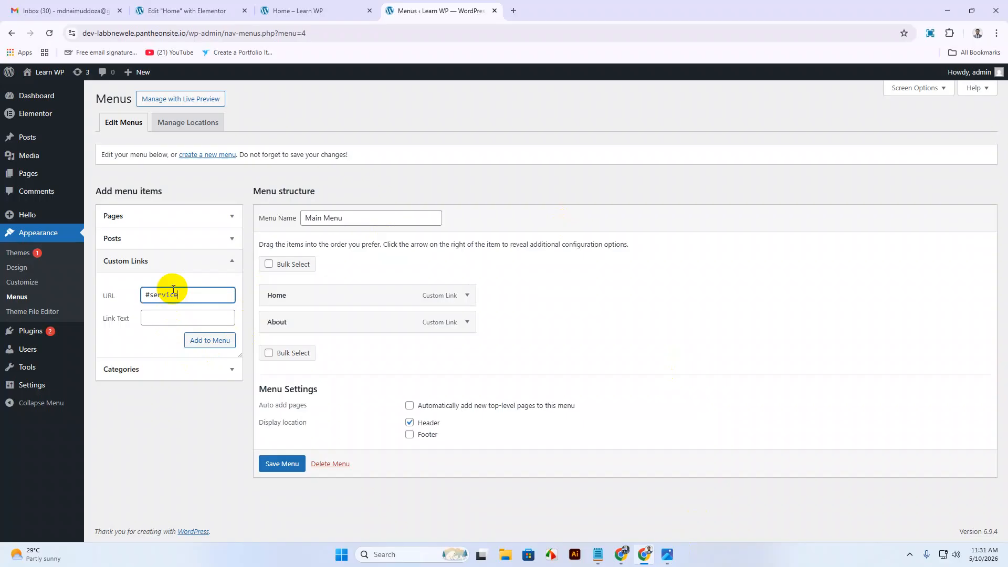
click(164, 299)
double_click(167, 302)
key(ctrl+c)
click(158, 321)
key(ctrl+v)
drag(150, 318, 140, 319)
text(S)
click(209, 340)
Add a Package custom link pointing to #package and begin the next link's URL.
click(182, 292)
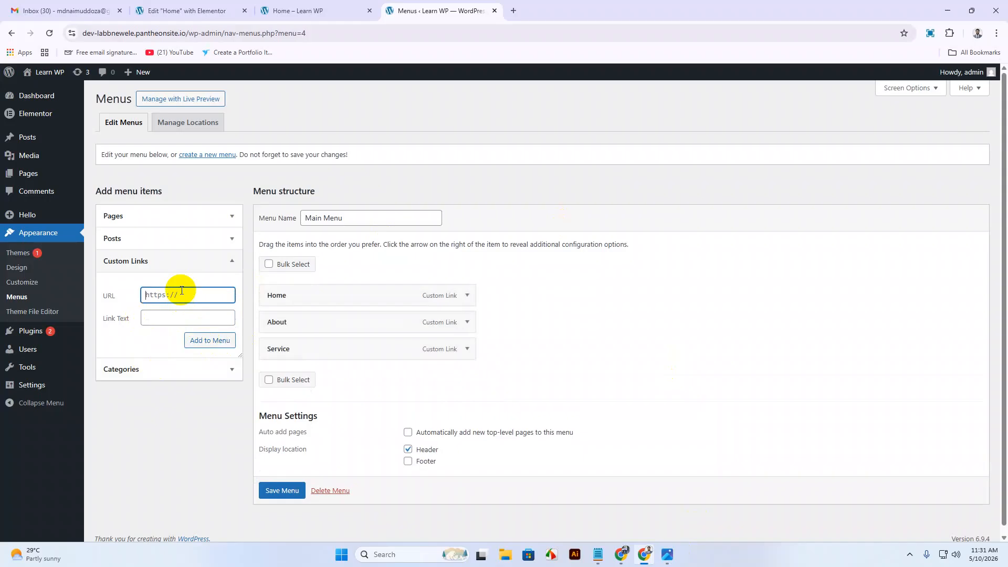
text(#package)
double_click(158, 295)
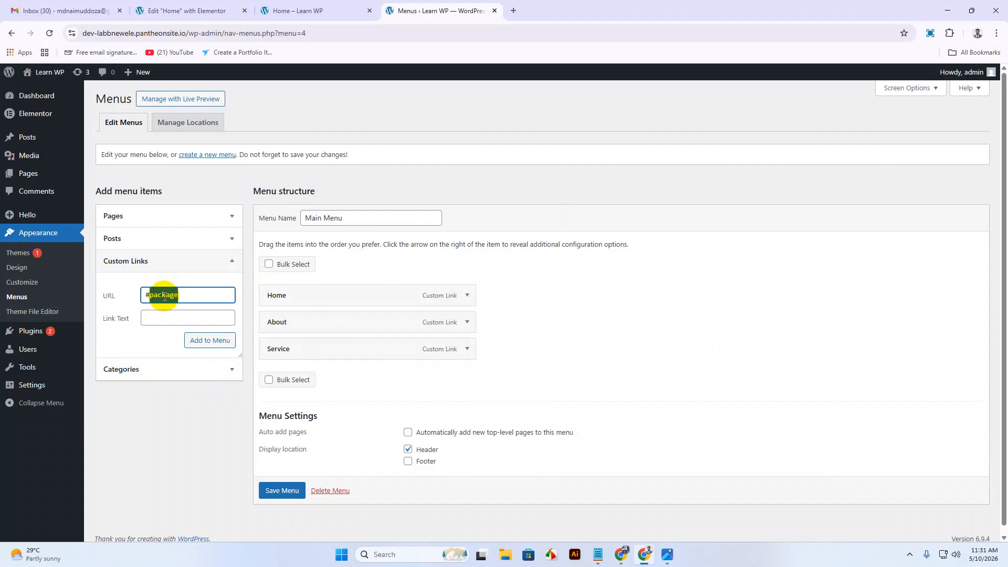
key(ctrl+c)
click(162, 319)
key(ctrl+v)
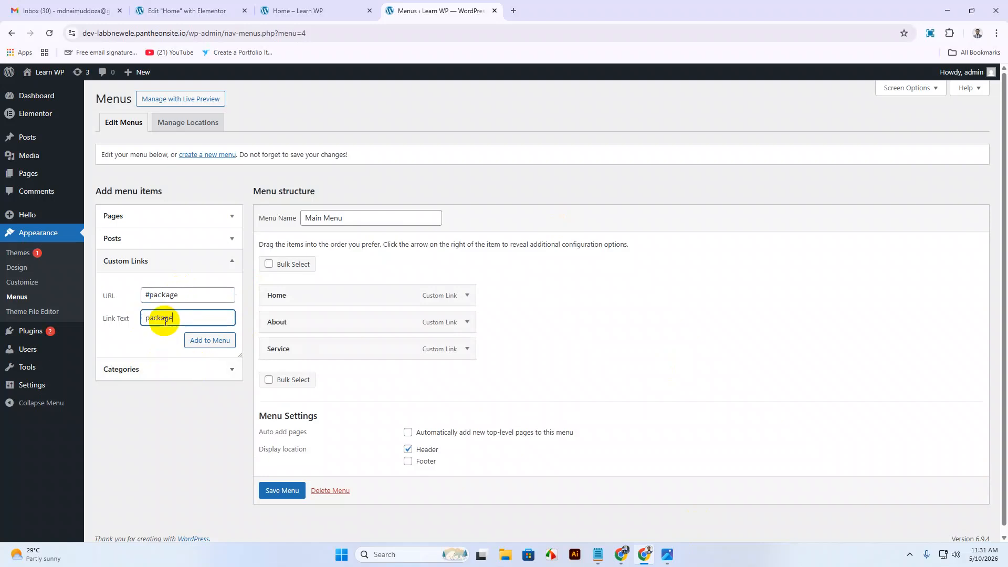
drag(150, 315, 140, 314)
text(P)
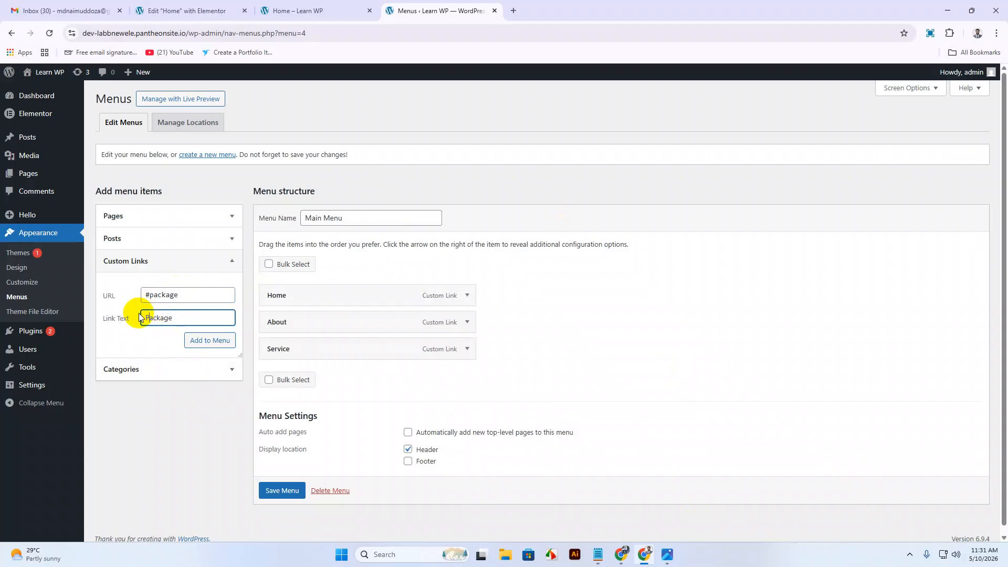
click(225, 346)
click(186, 294)
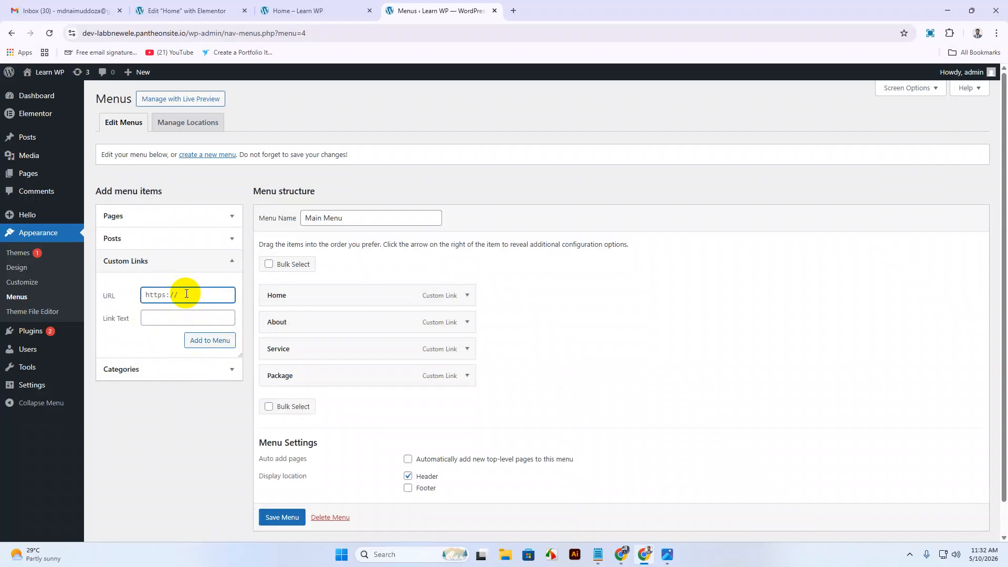
text(#outteam)
Correct the URL to #ourteam and add the Our Team link.
click(165, 295)
key(BackSpace)
key(BackSpace)
text(r)
click(167, 317)
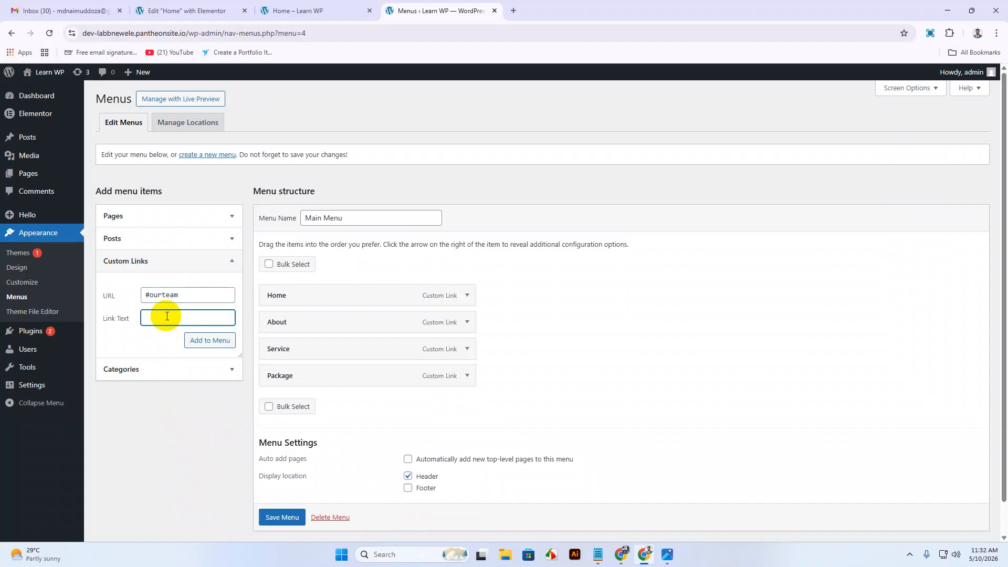
text(Our Team)
drag(190, 294, 135, 307)
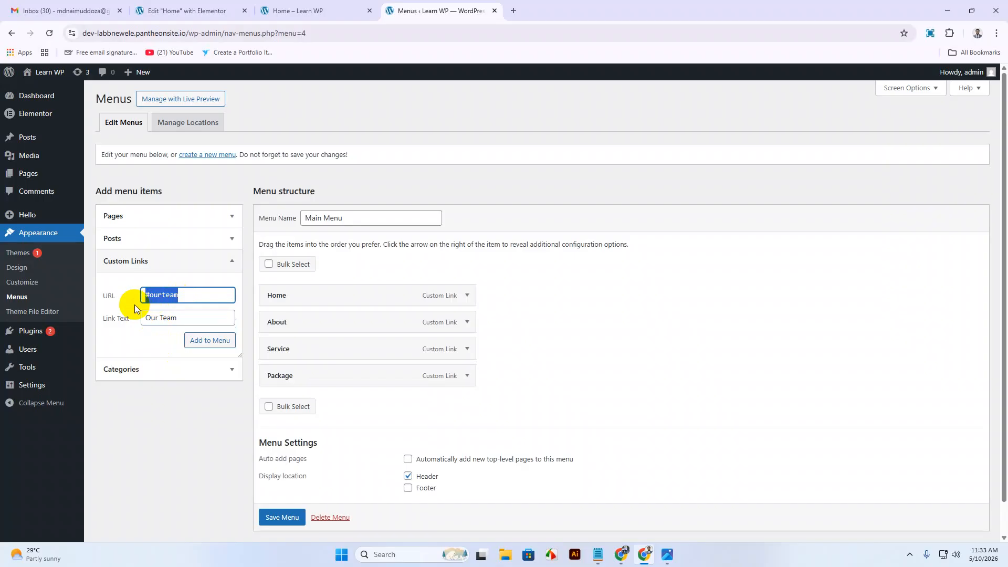
click(200, 345)
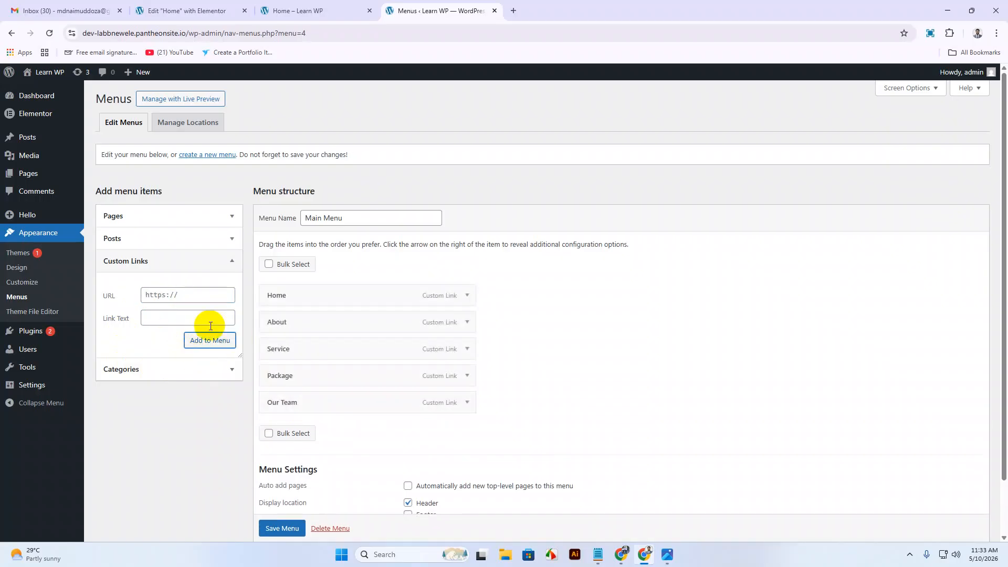
Add a Contact custom link pointing to #contact.
scroll(664, 367, down, 1)
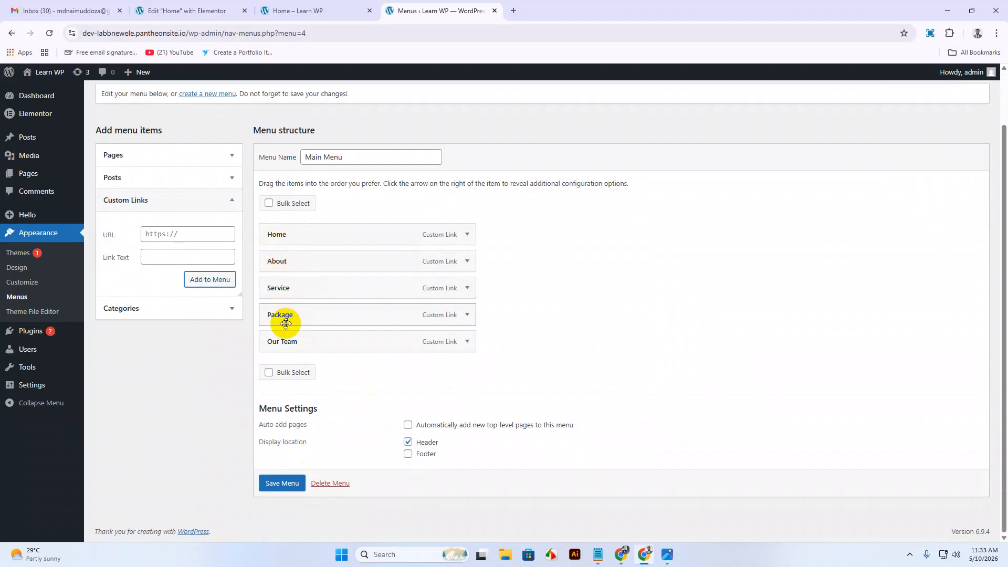
click(190, 233)
text(#contact)
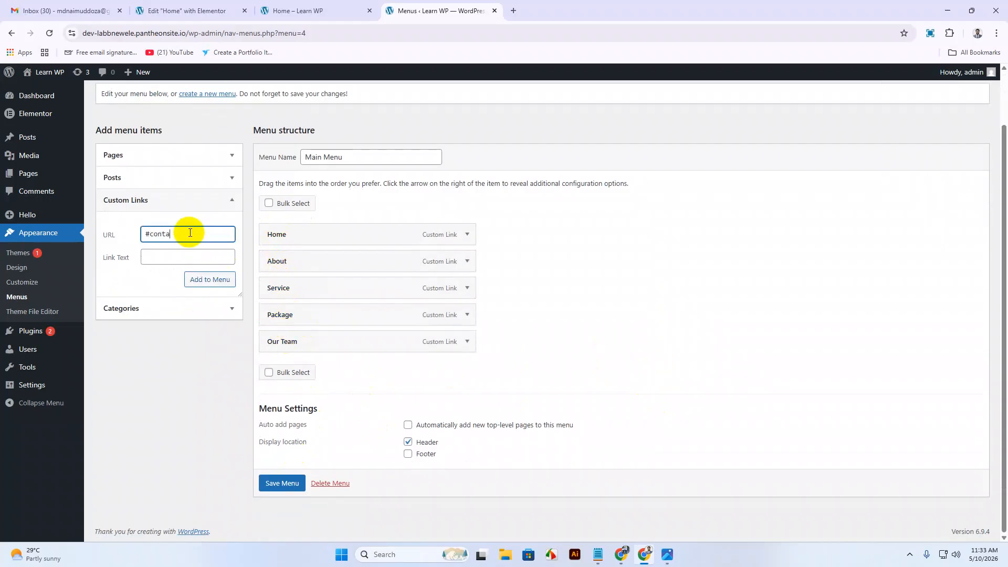
double_click(169, 233)
key(ctrl+c)
click(189, 257)
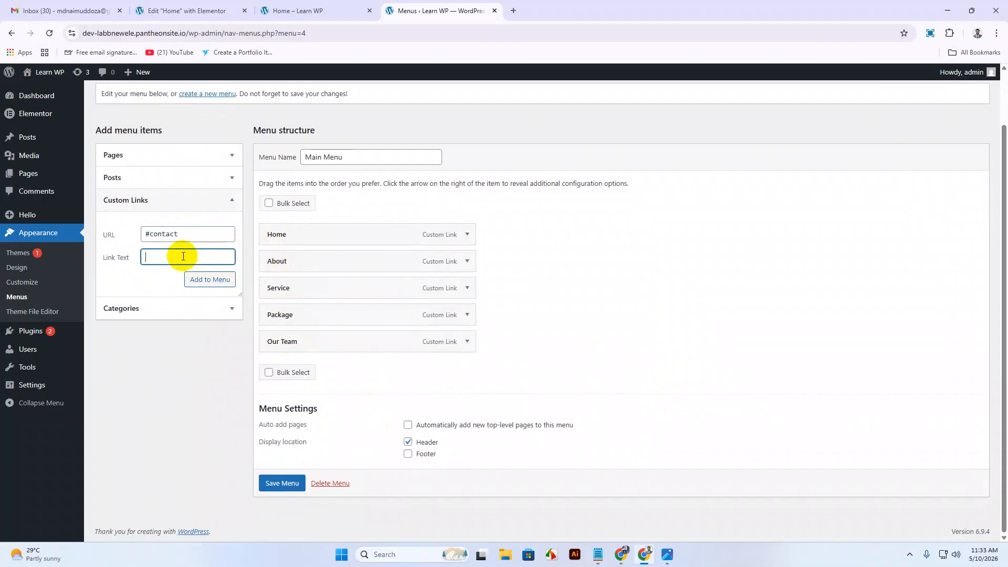
key(ctrl+v)
click(148, 257)
key(BackSpace)
text(C)
click(225, 282)
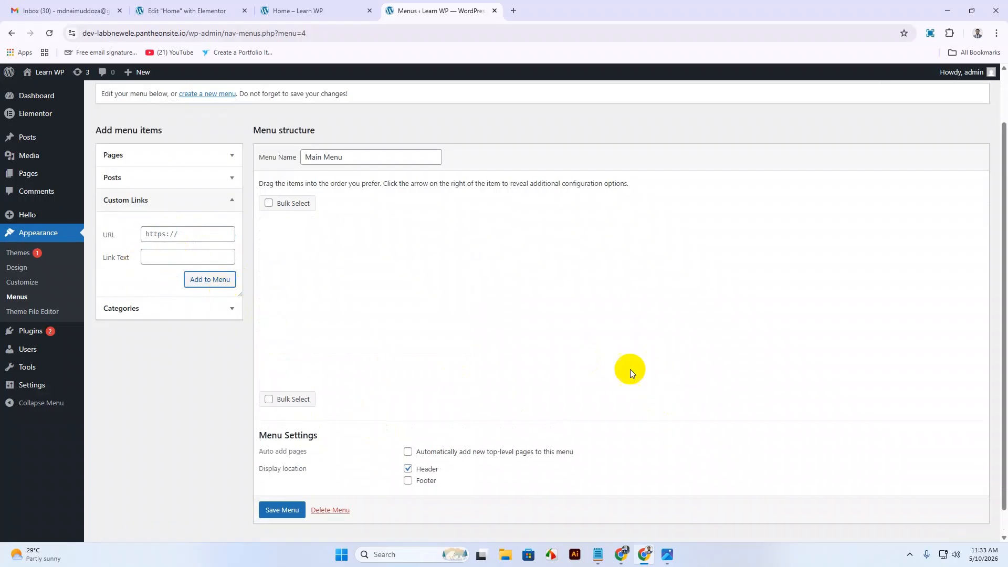
Save the six-link Main Menu and return to the Elementor editor.
scroll(472, 420, down, 1)
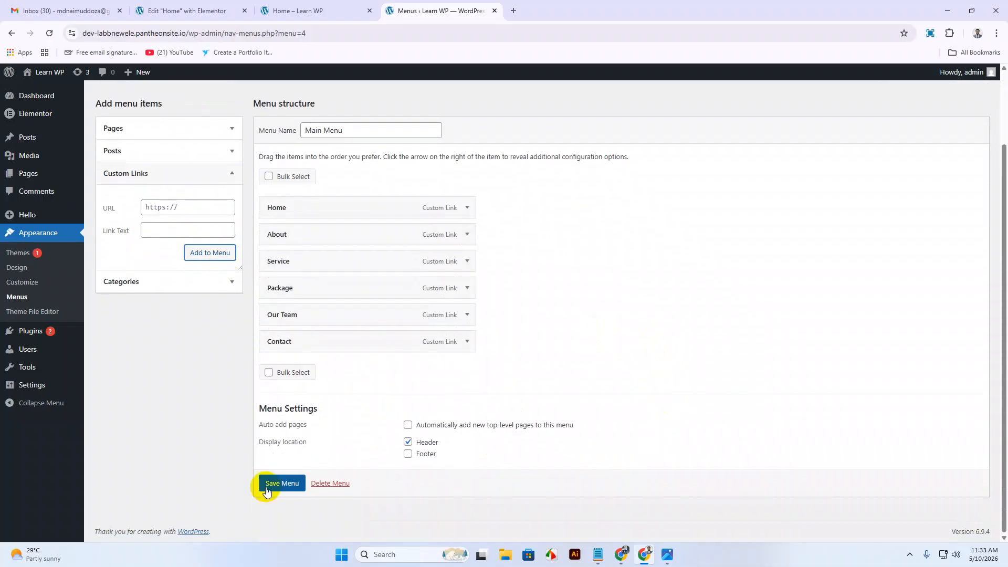
click(279, 483)
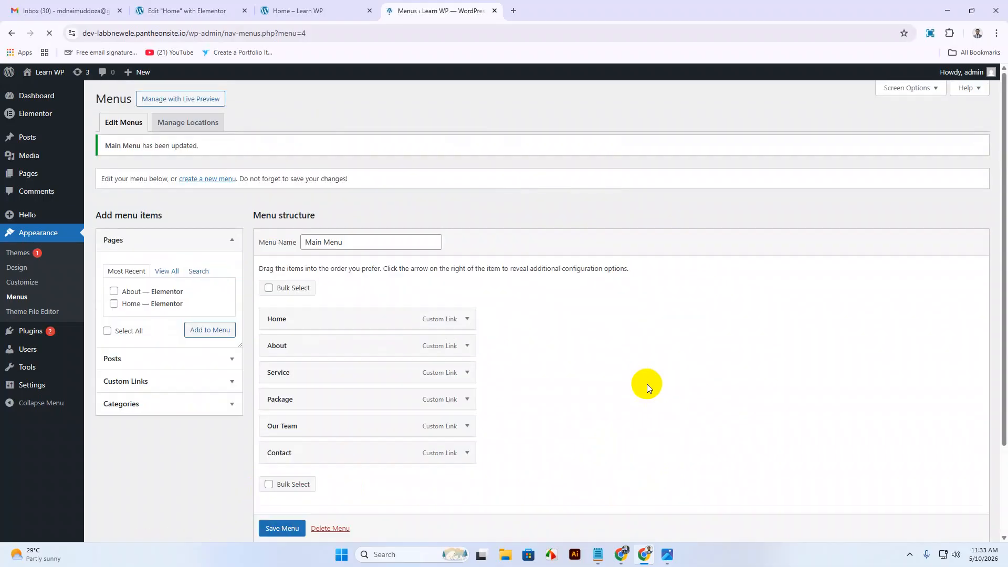
click(205, 11)
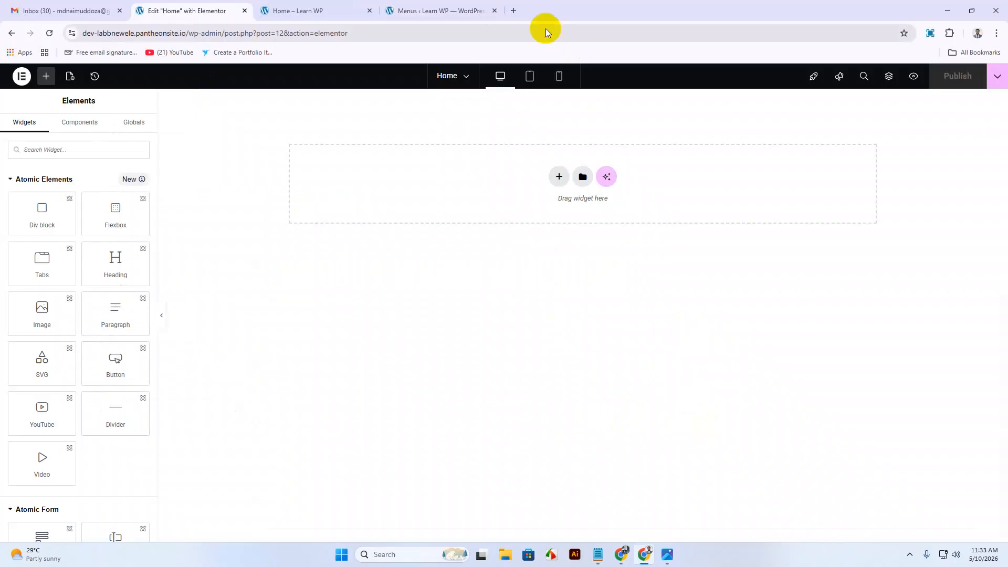
Search for the Pixie colour picker and open the Nattyware Pixie result.
click(514, 10)
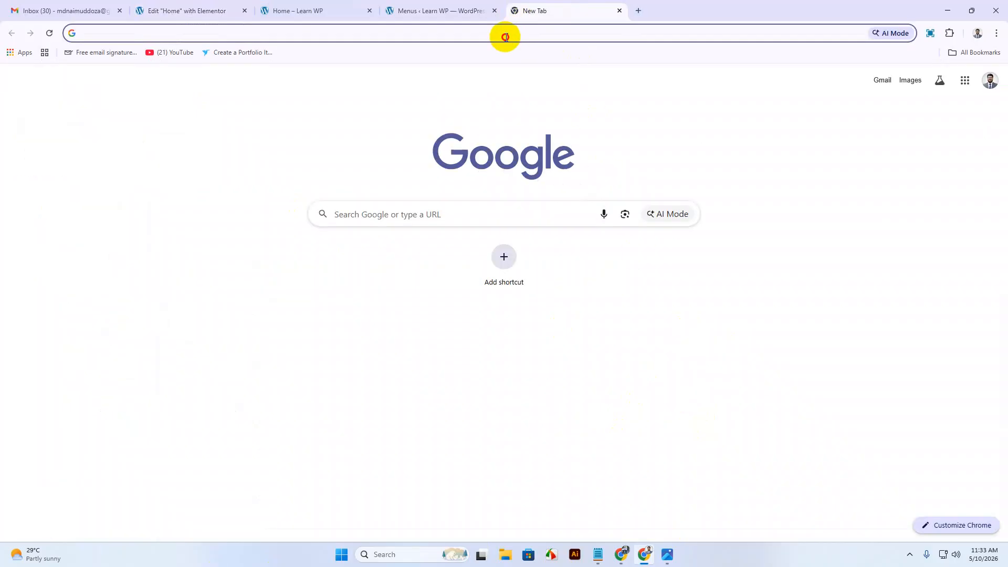
click(504, 33)
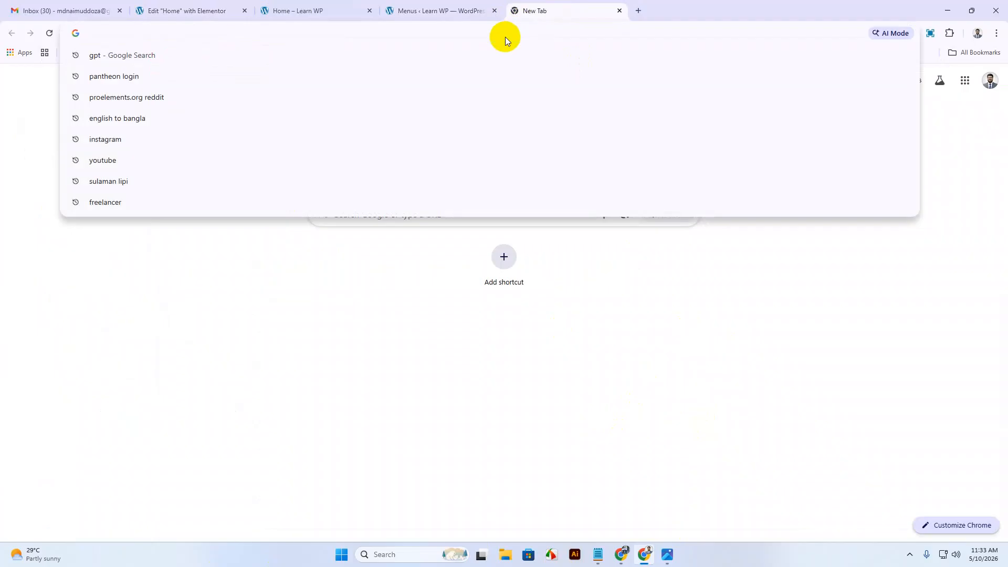
text(pix)
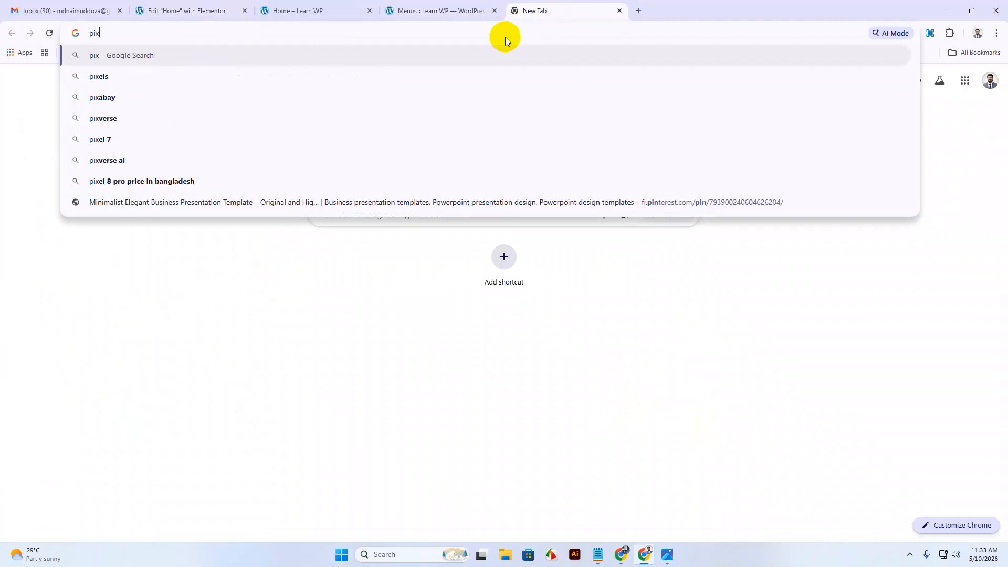
text(iee)
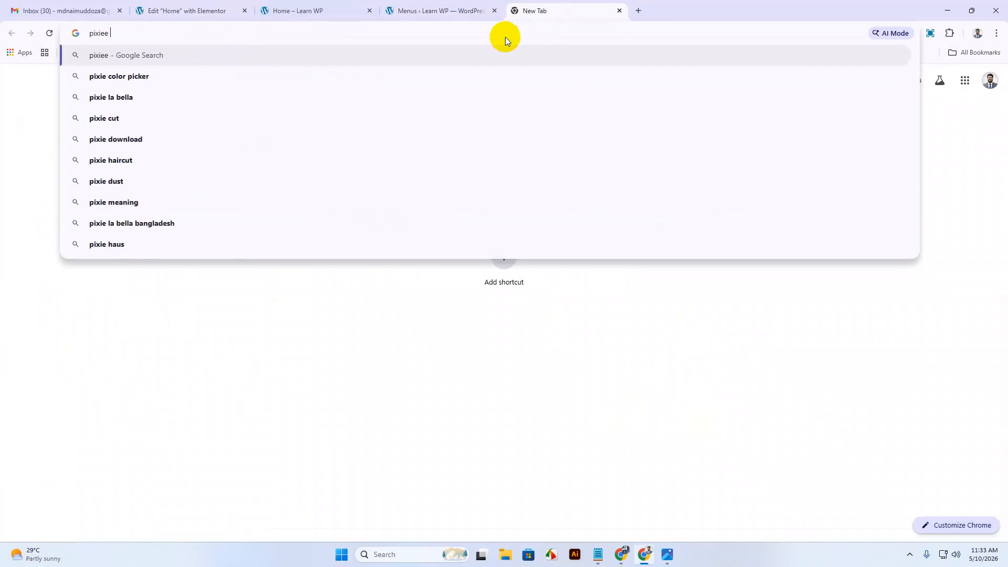
key(Down)
key(Return)
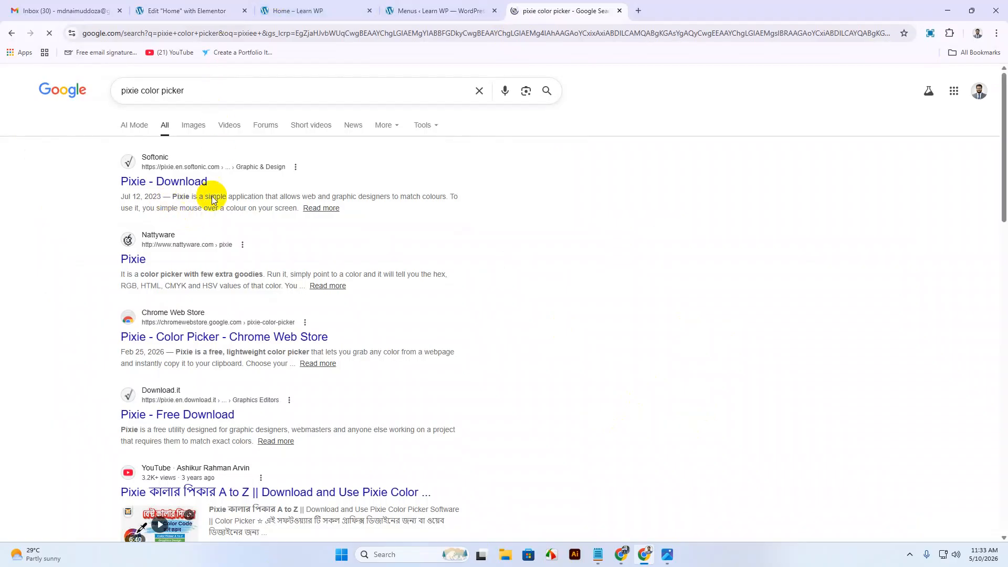
click(140, 252)
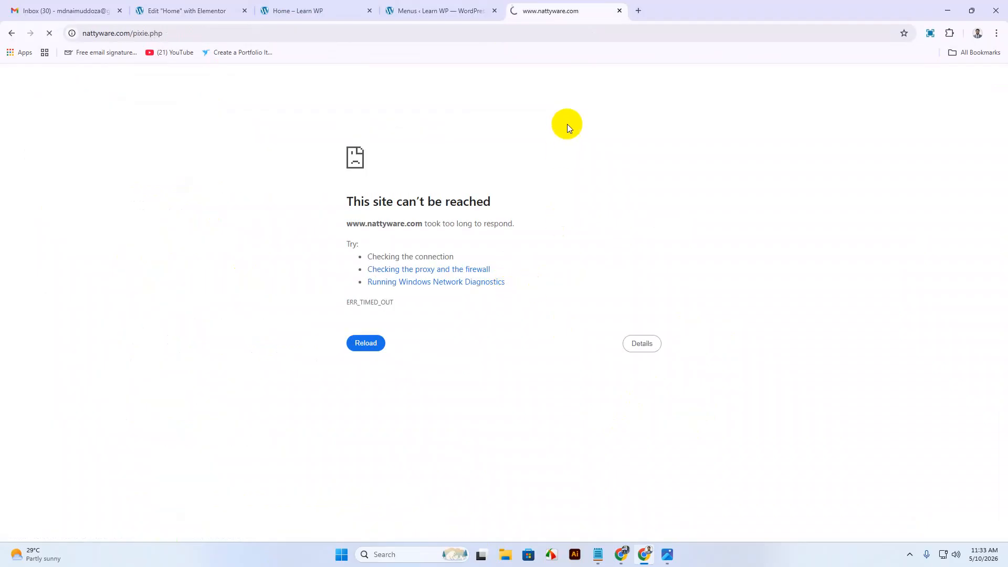
Retry the page and nattyware.com, then close the unreachable tab.
right_click(564, 95)
click(604, 137)
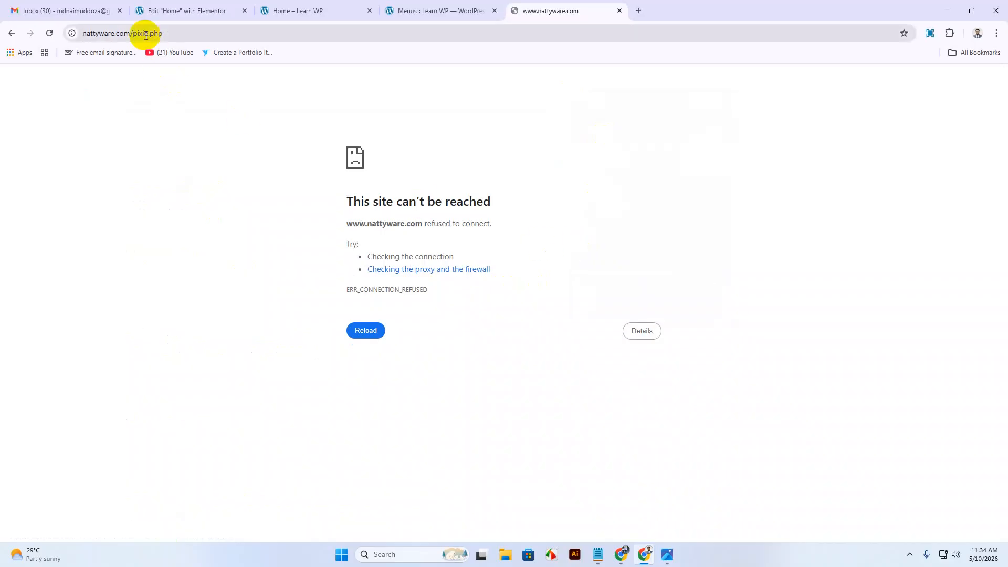
drag(128, 32, 247, 29)
key(BackSpace)
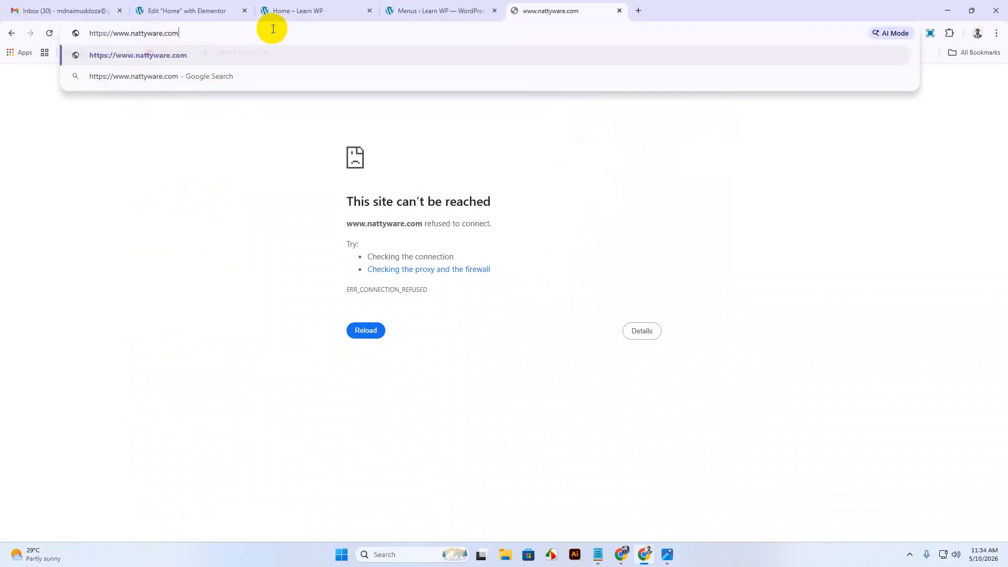
key(Return)
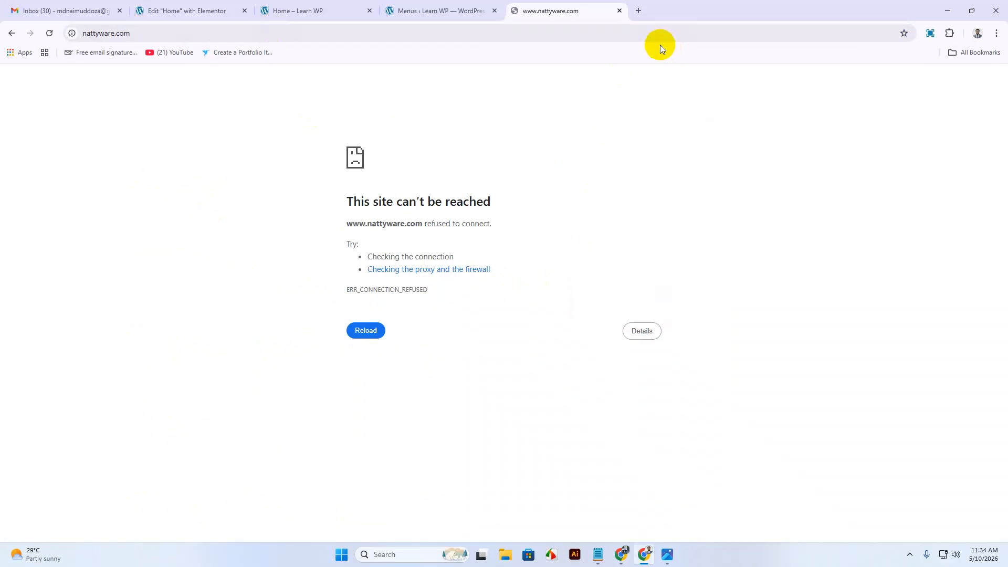
click(619, 11)
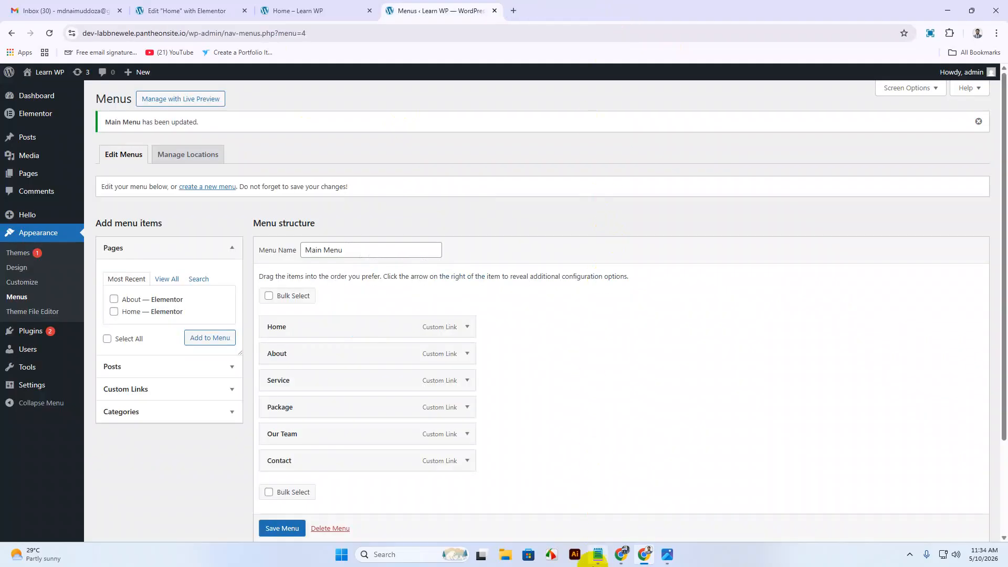
Sample the design's dark green background (#033832) with the eyedropper extension.
mouse_move(622, 552)
click(558, 512)
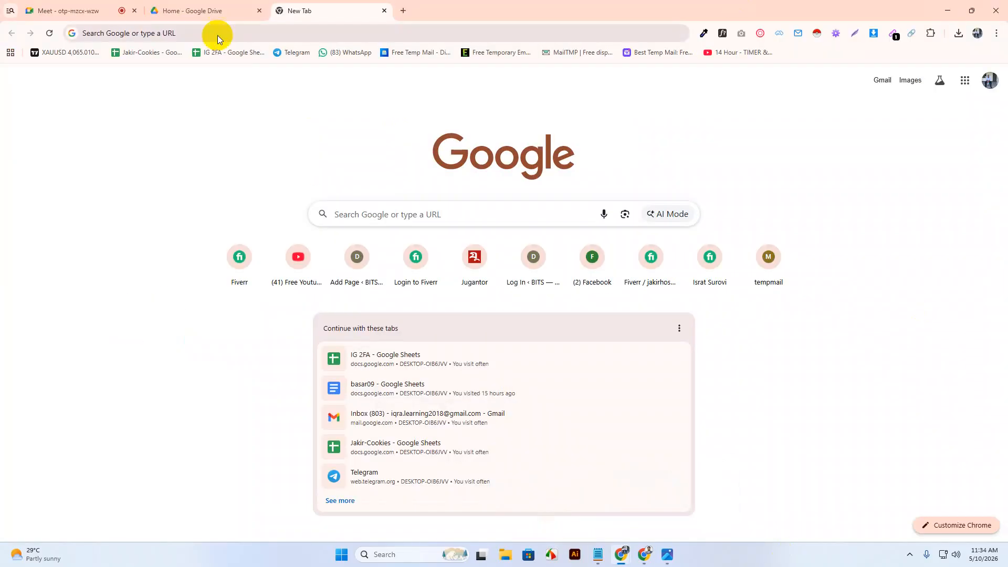
click(209, 18)
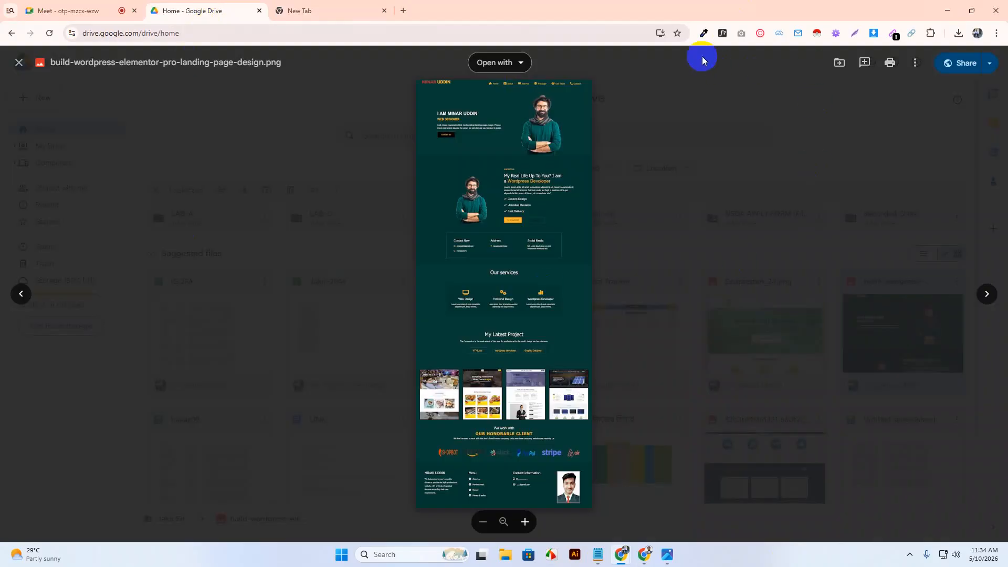
click(703, 34)
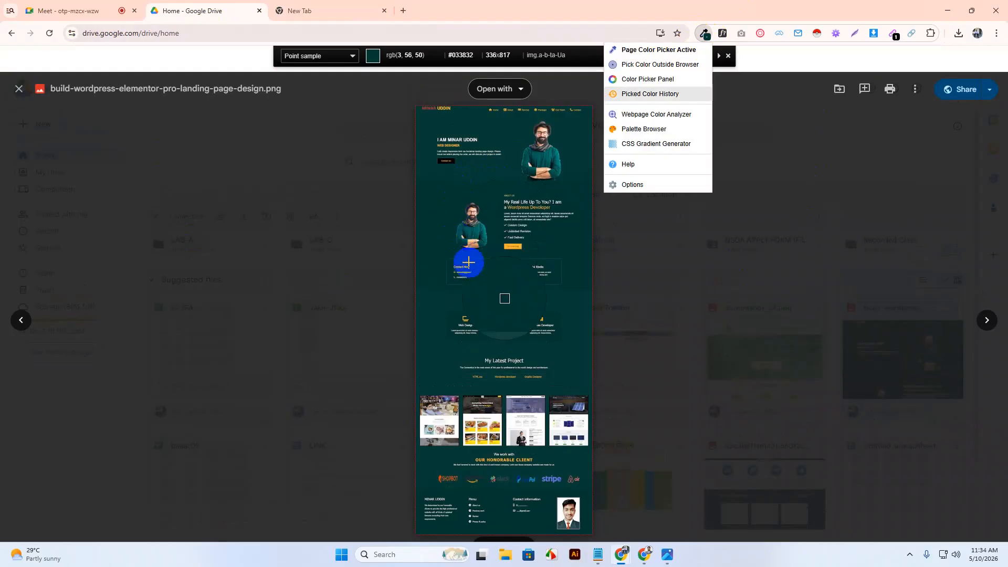
click(575, 167)
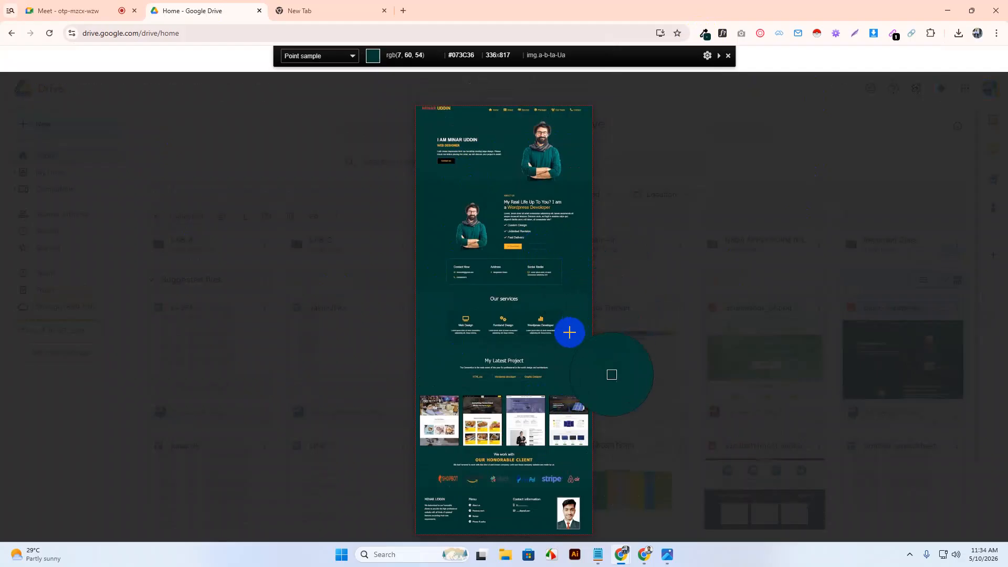
click(705, 33)
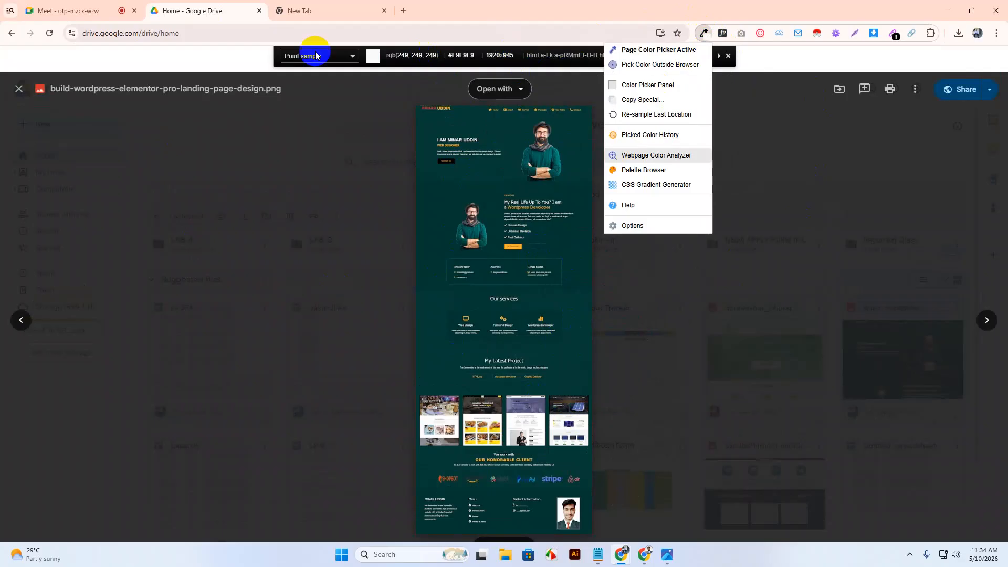
Minimise the Drive window and return to the Home page's Elementor editor.
click(325, 11)
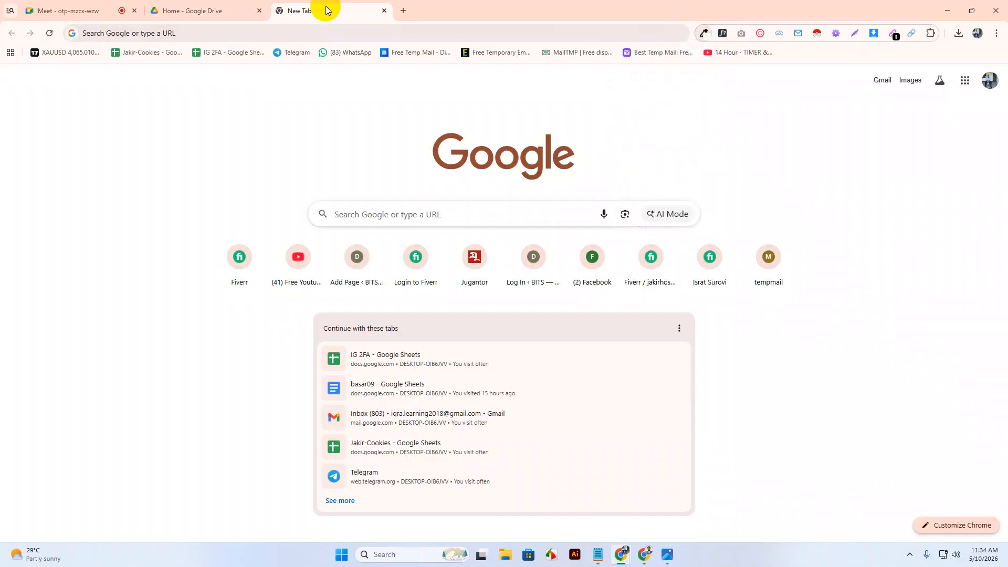
click(957, 12)
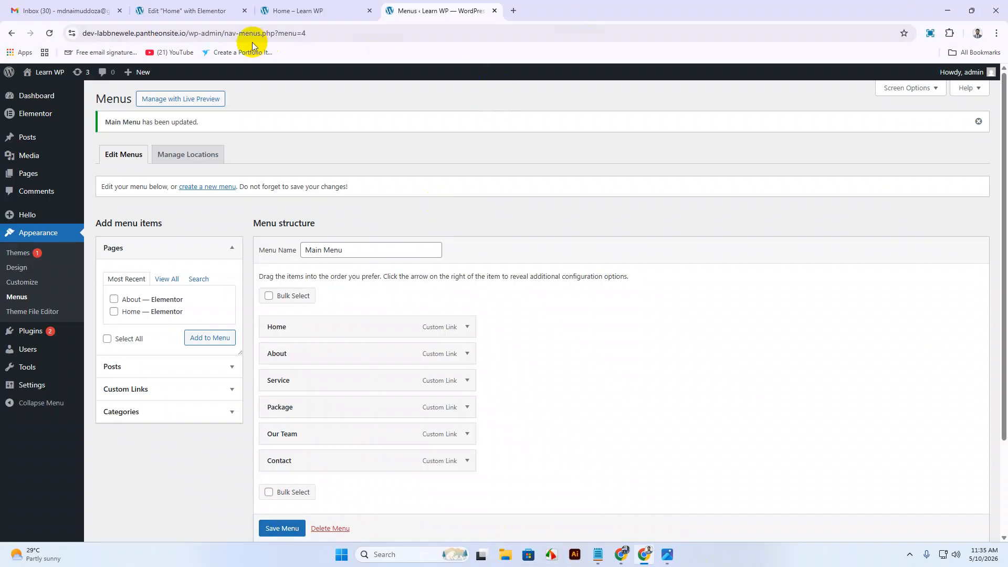
click(201, 14)
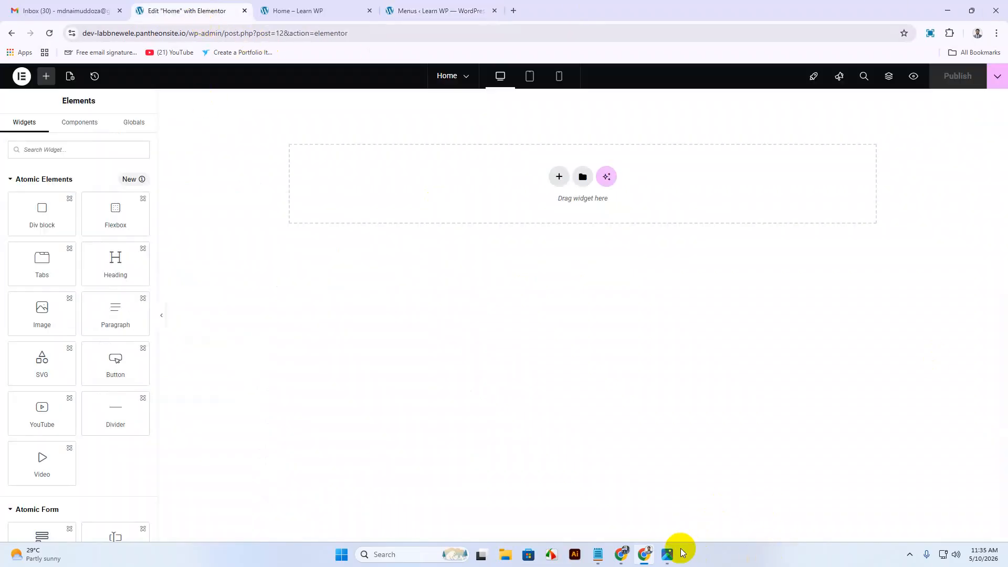
Measure the mockup's header strip with the screen-capture tool at about 1341×89 pixels.
click(668, 557)
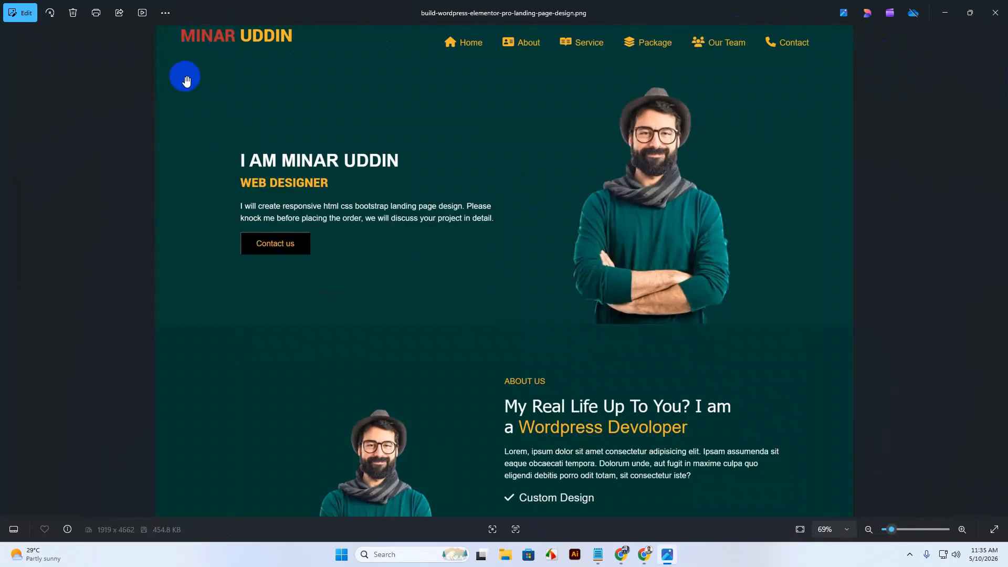
click(906, 551)
click(931, 502)
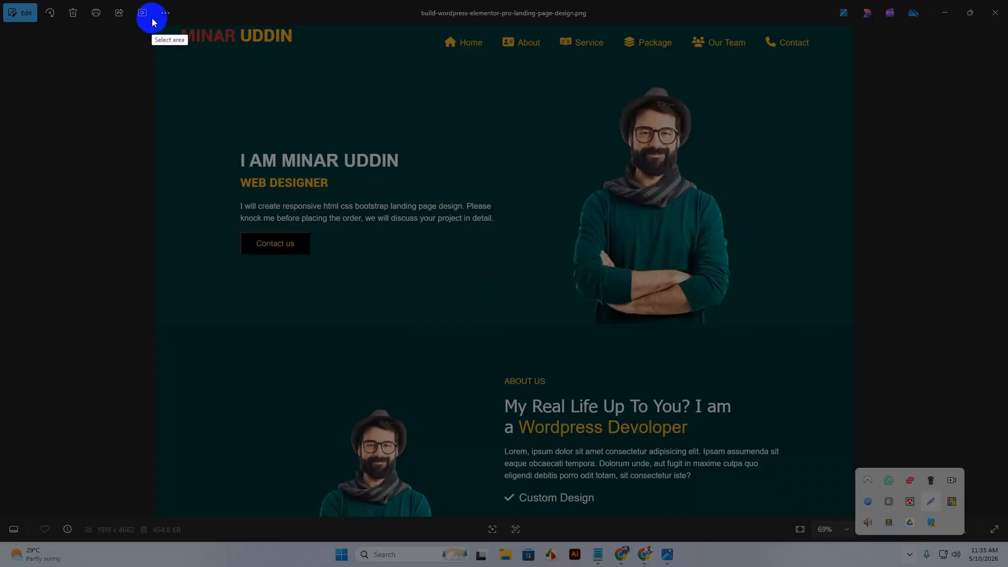
drag(150, 26, 854, 73)
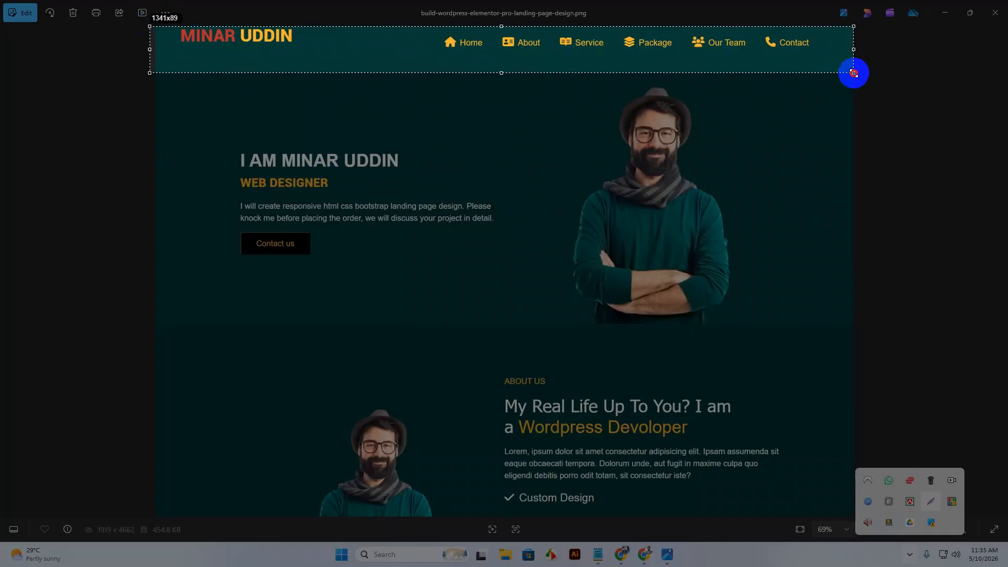
click(846, 85)
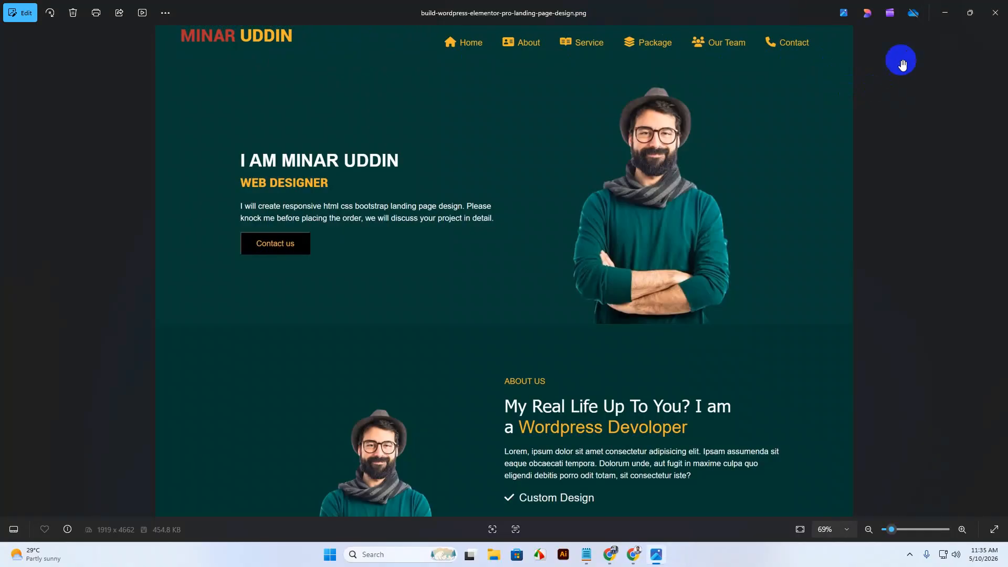
click(952, 11)
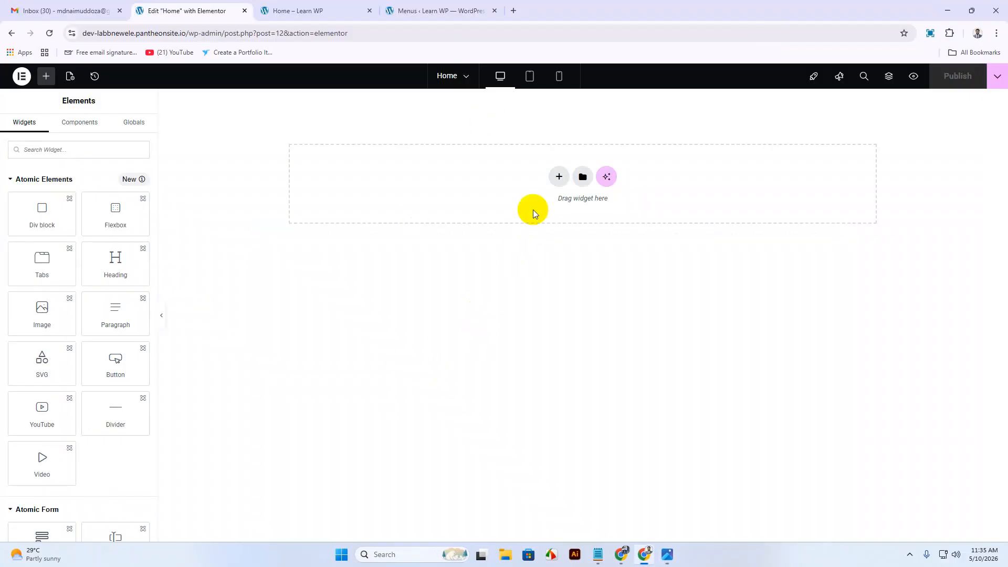
Insert a two-column flexbox container and set its background type to Classic.
click(559, 178)
click(551, 215)
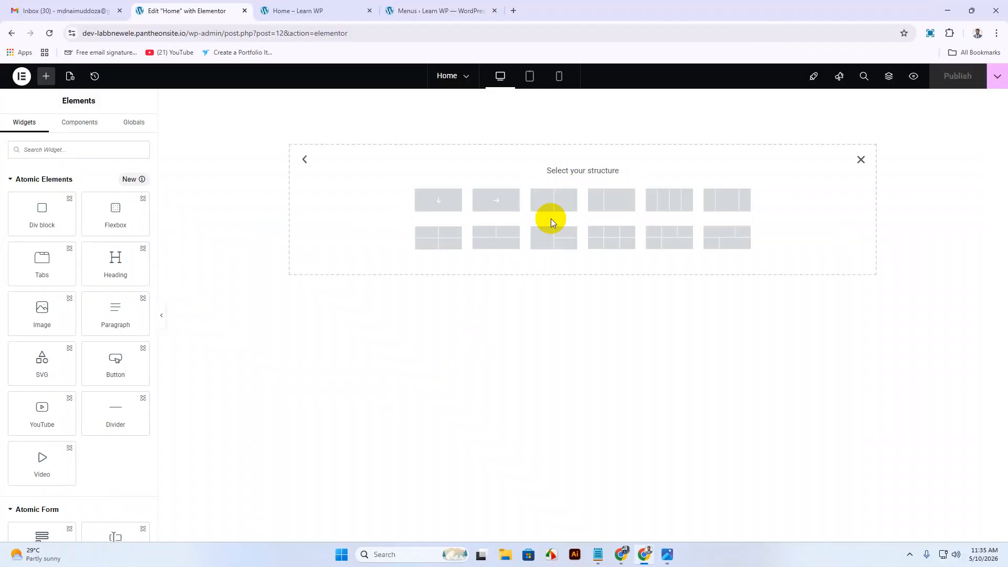
click(613, 208)
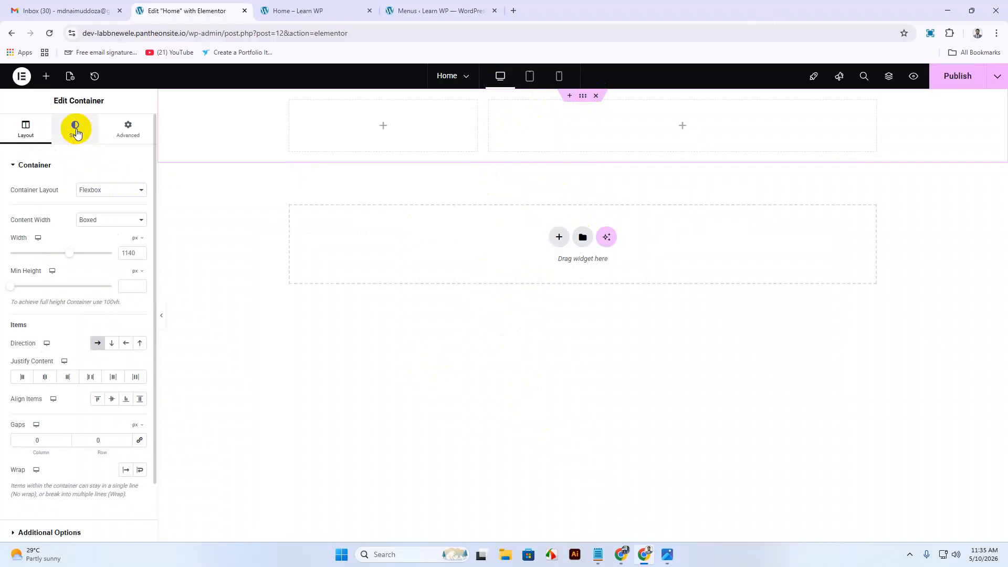
click(75, 128)
click(97, 211)
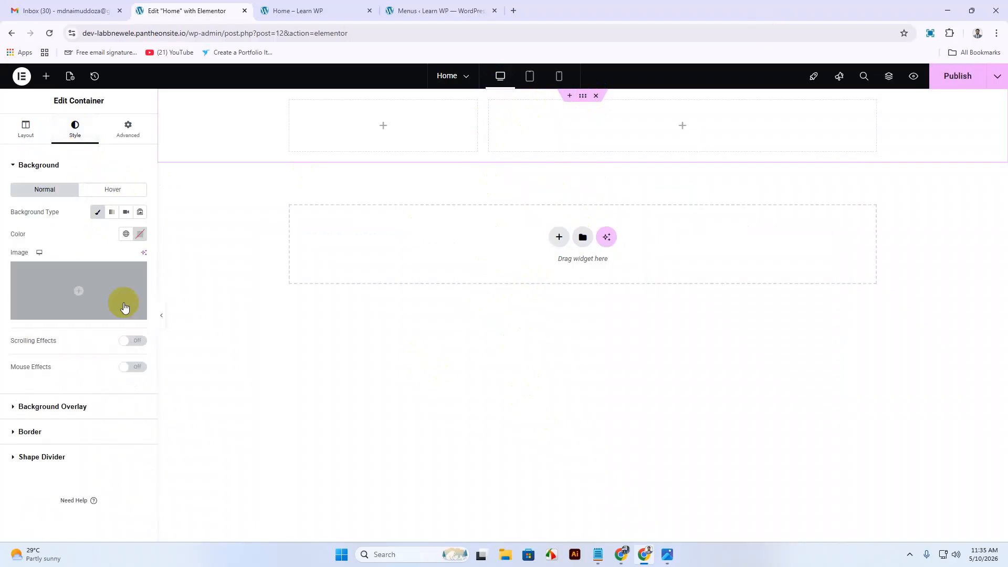
mouse_move(621, 554)
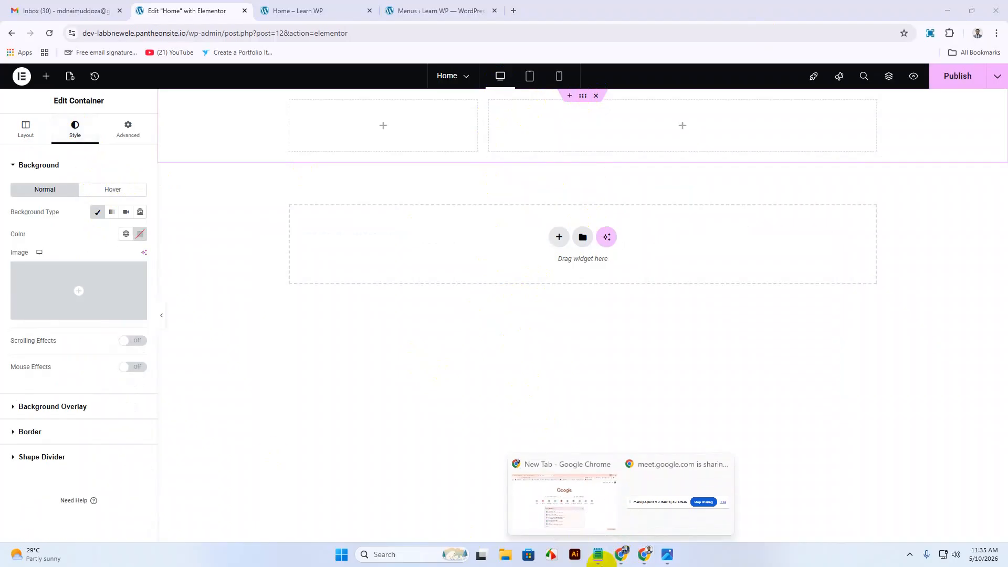
click(578, 493)
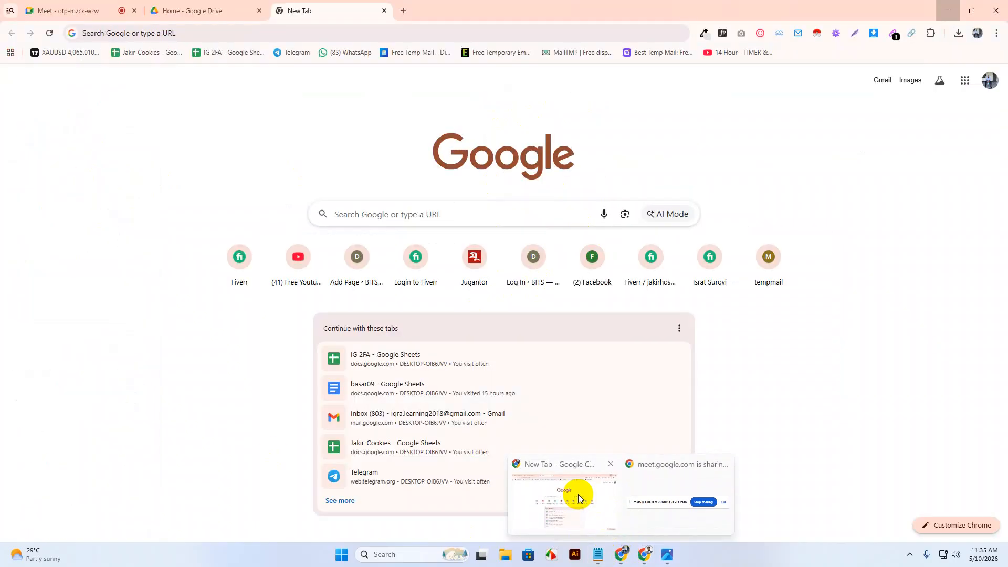
In the Drive preview, zoom and pan the landing-page design to view its hero section.
click(203, 11)
click(384, 11)
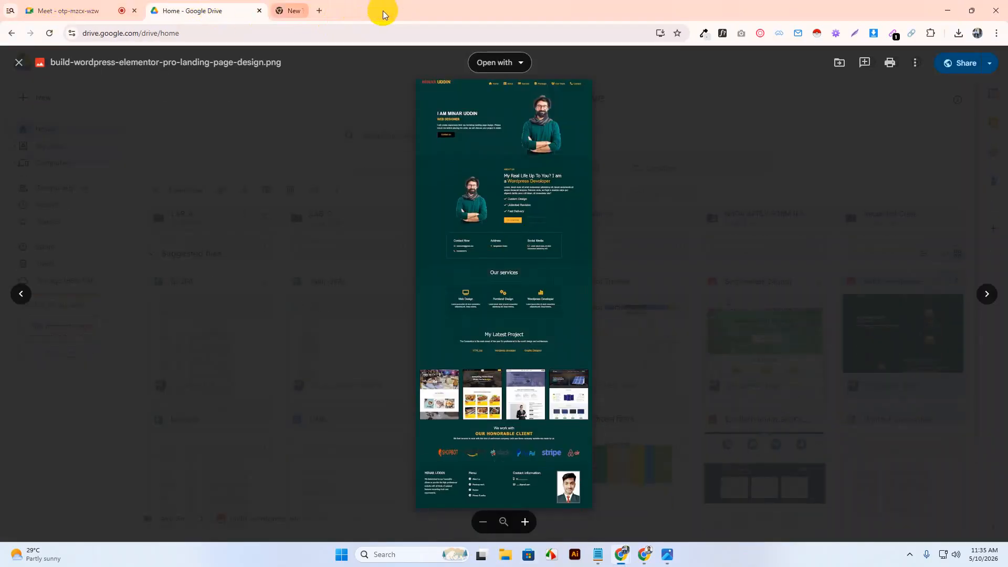
click(540, 273)
scroll(540, 273, up, 5)
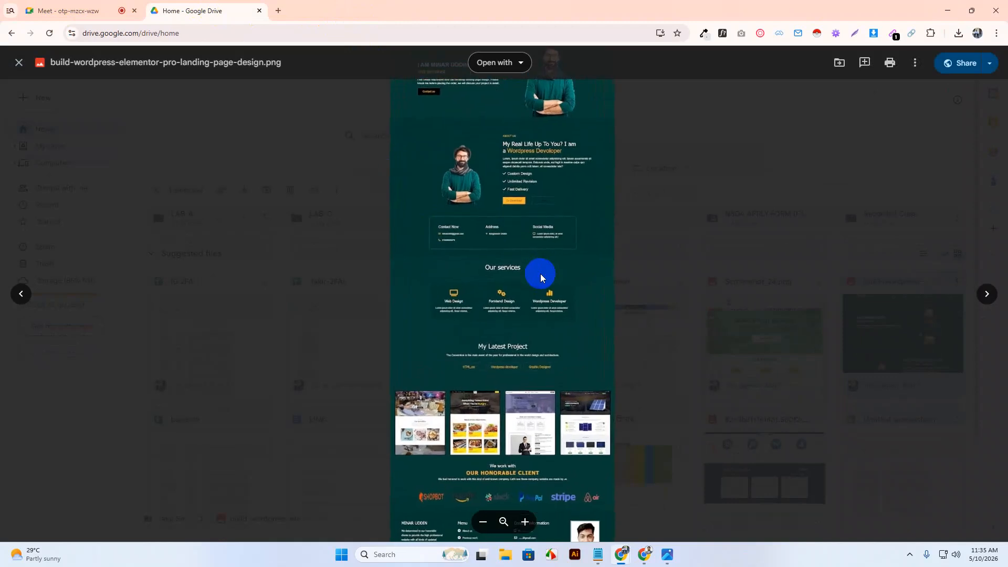
scroll(541, 275, down, 1)
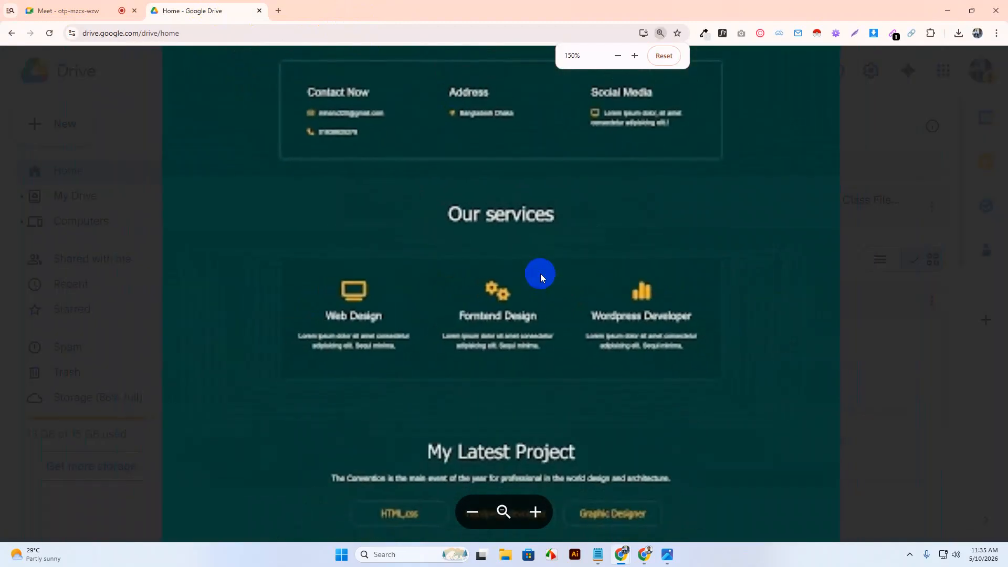
drag(539, 156, 562, 385)
drag(538, 174, 521, 394)
drag(511, 155, 507, 367)
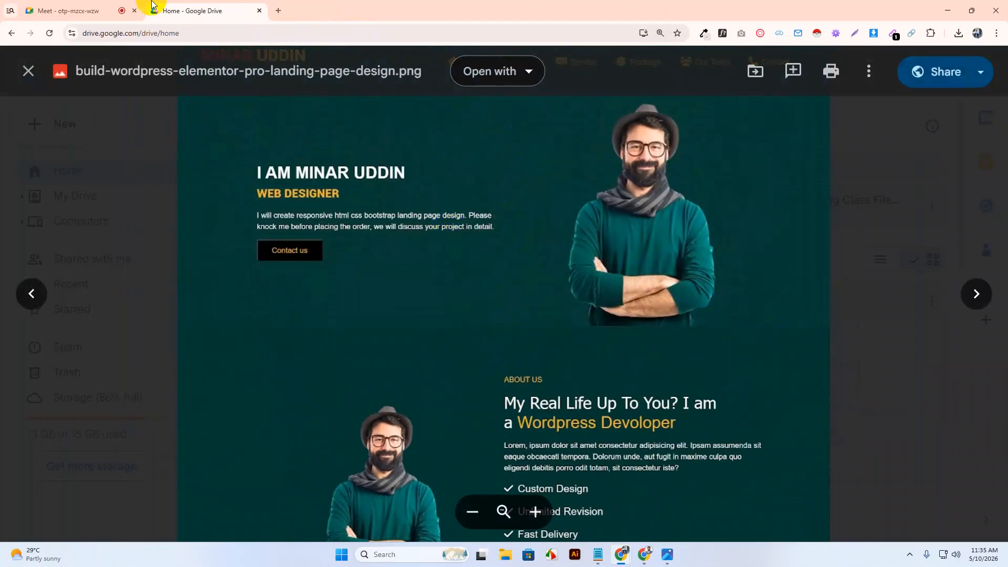
Reopen the design image, zoom in around Our services, then zoom back out to fit.
click(22, 76)
double_click(853, 430)
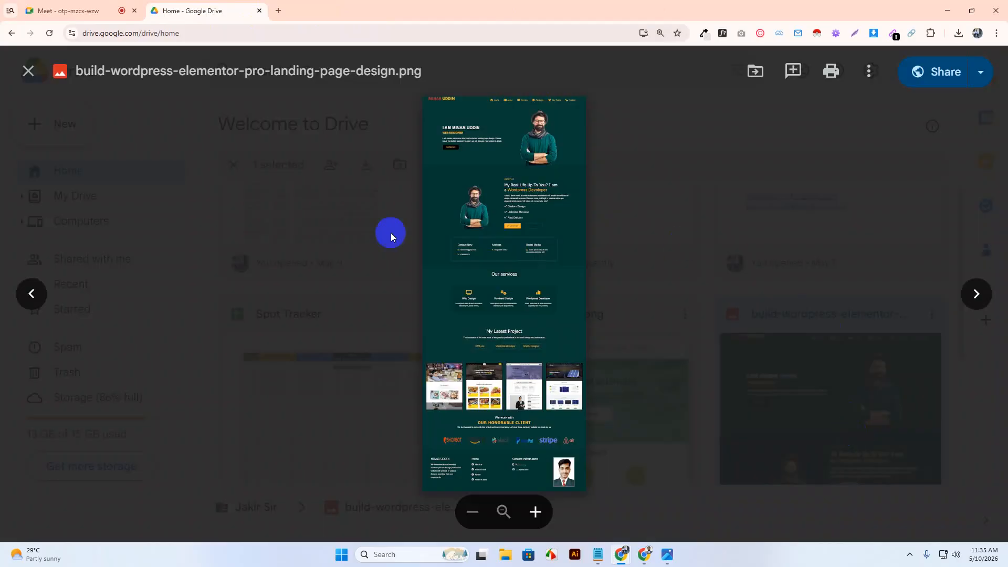
click(506, 299)
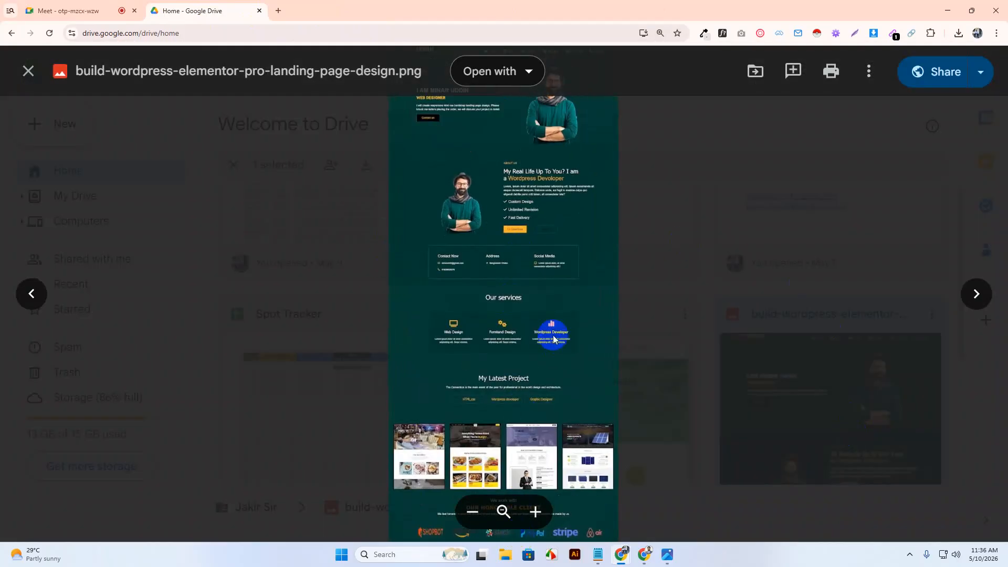
click(553, 339)
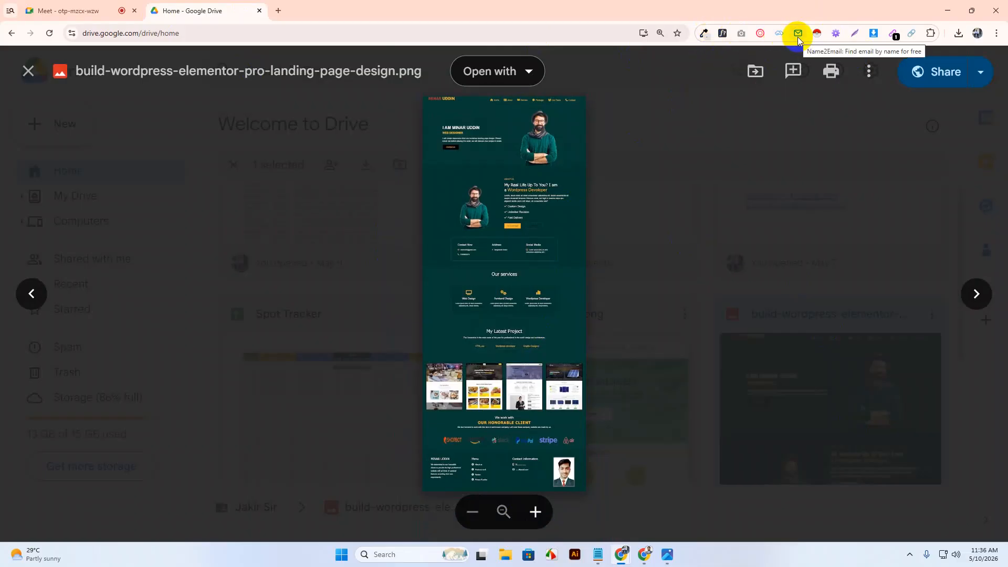
click(278, 10)
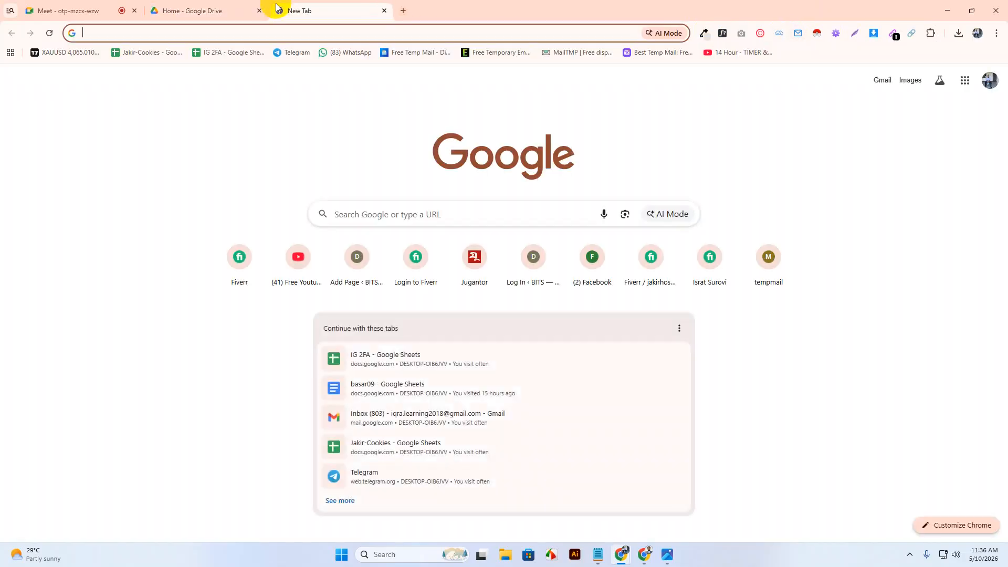
Search Google for 'colorzilla chrome extension', view ColorZilla's Chrome Web Store page, then close it.
click(645, 554)
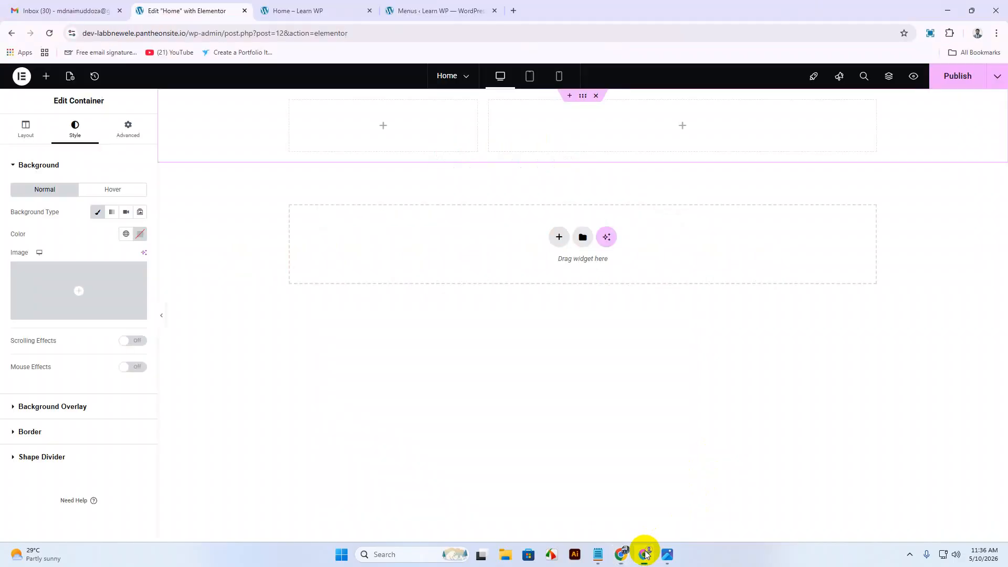
click(514, 11)
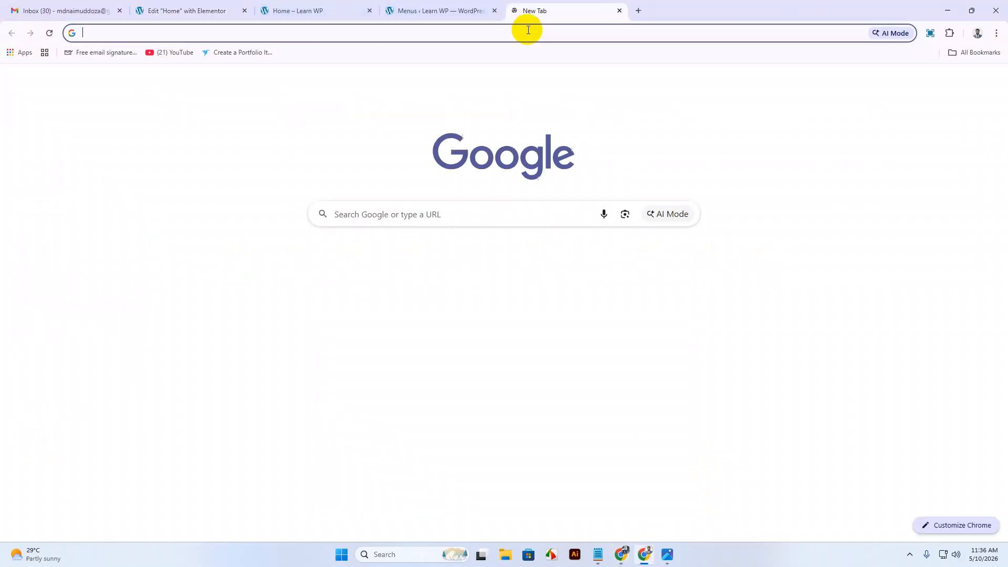
text(color)
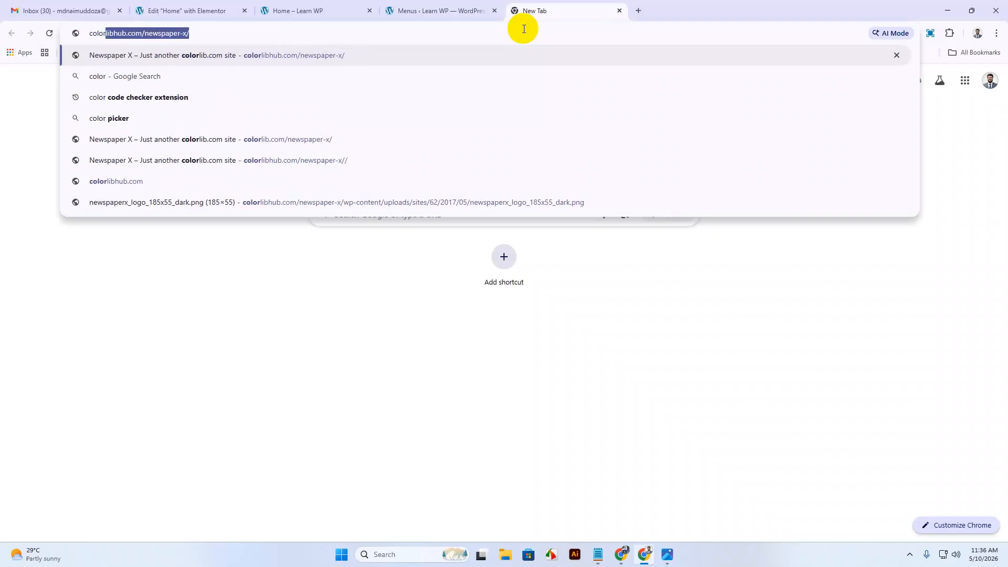
text(zilla)
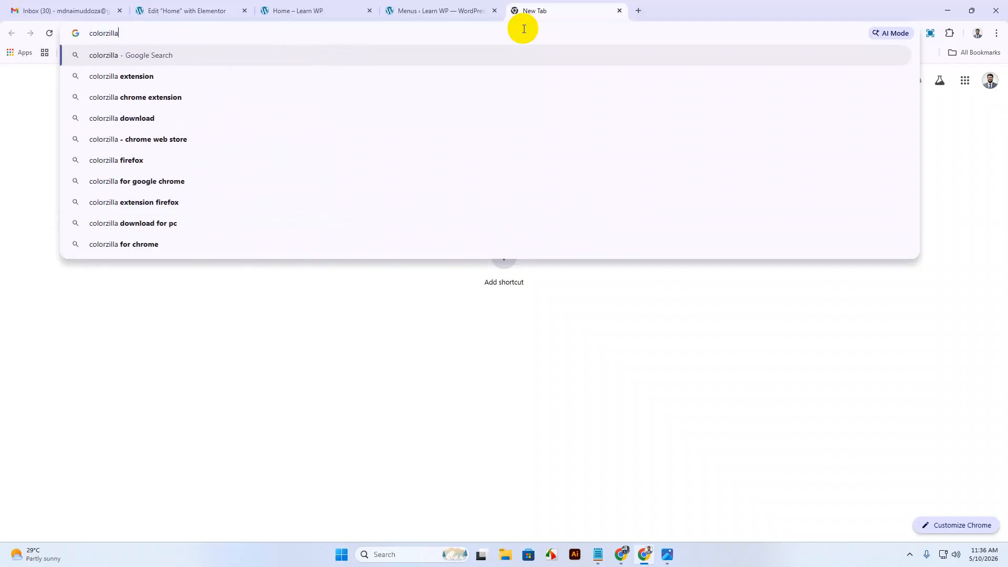
text( chrome extension)
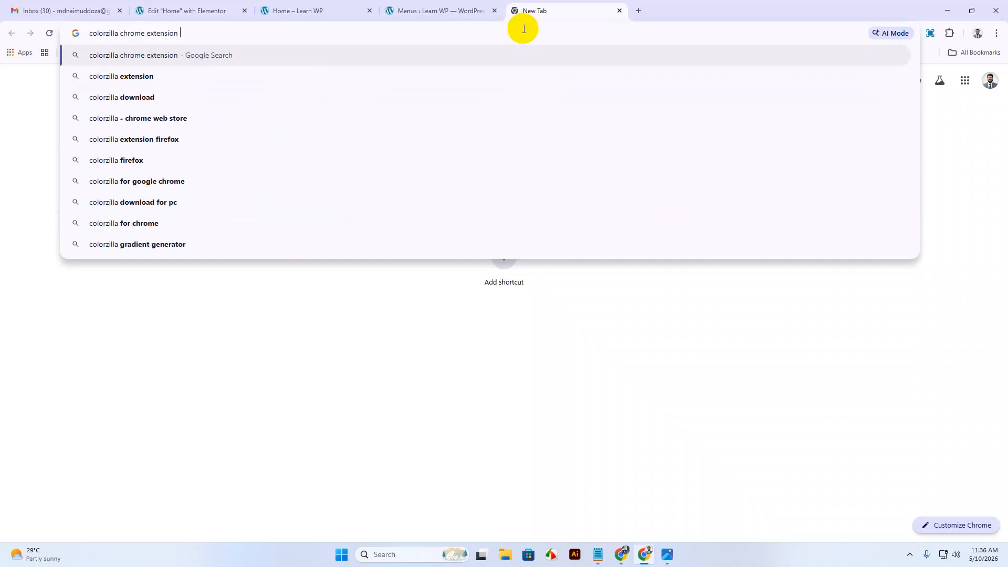
key(Return)
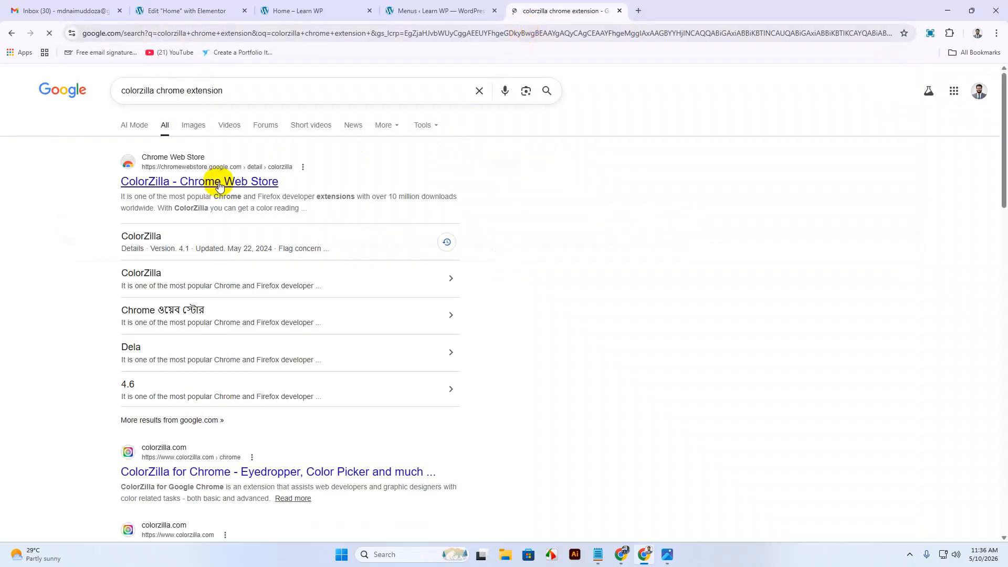
click(196, 182)
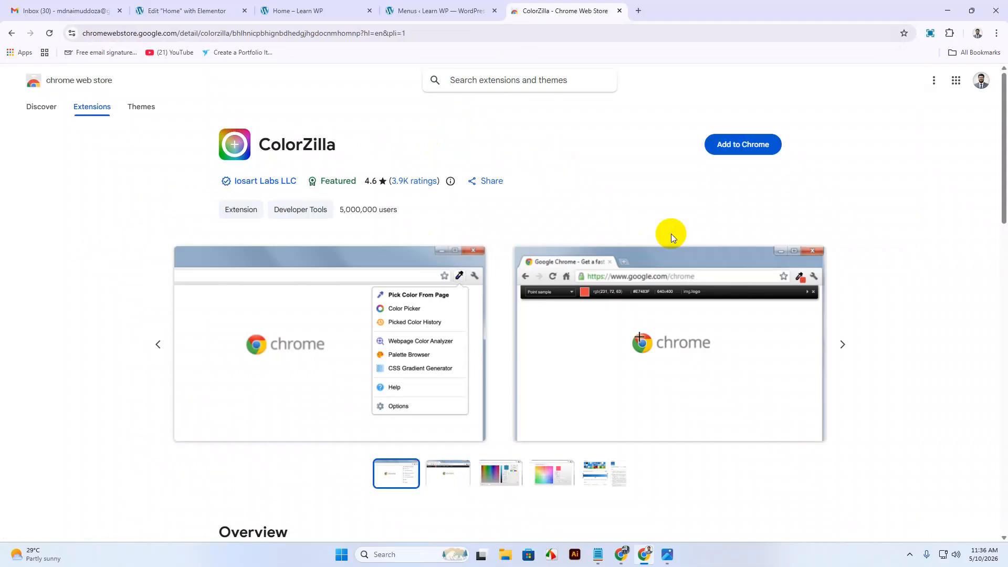
click(620, 11)
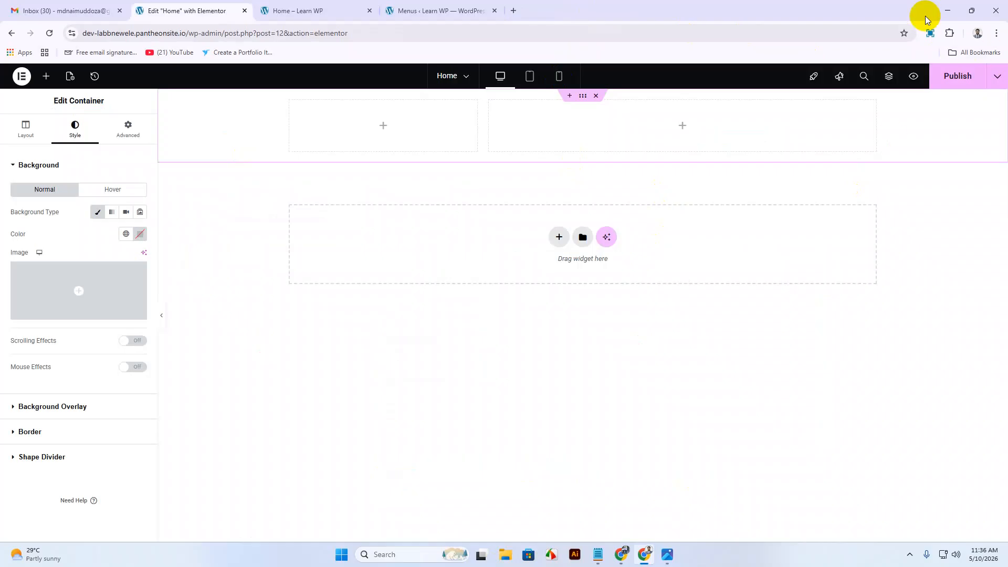
Use the ColorZilla eyedropper to copy dark green #073C36 from the Drive design preview.
click(948, 11)
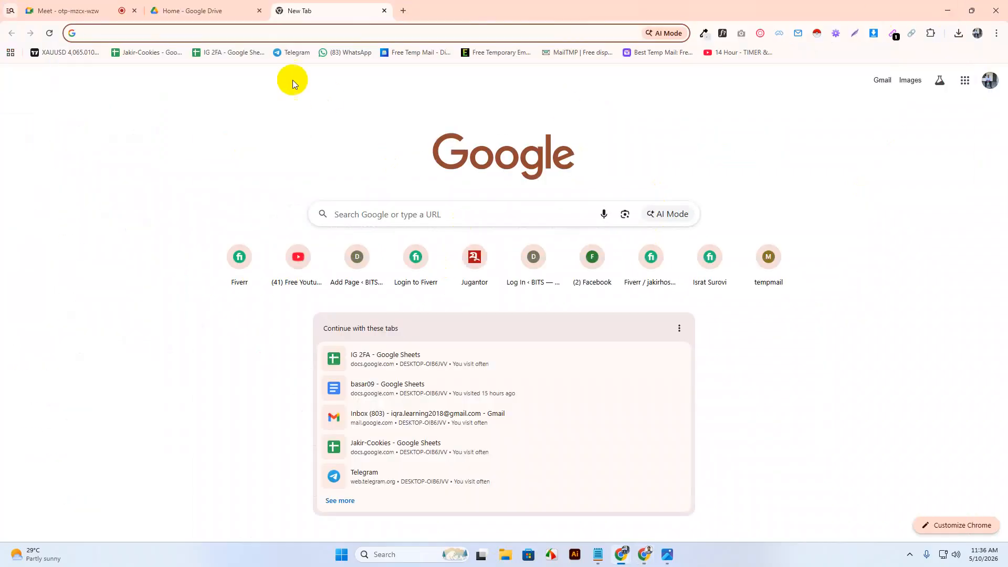
click(207, 9)
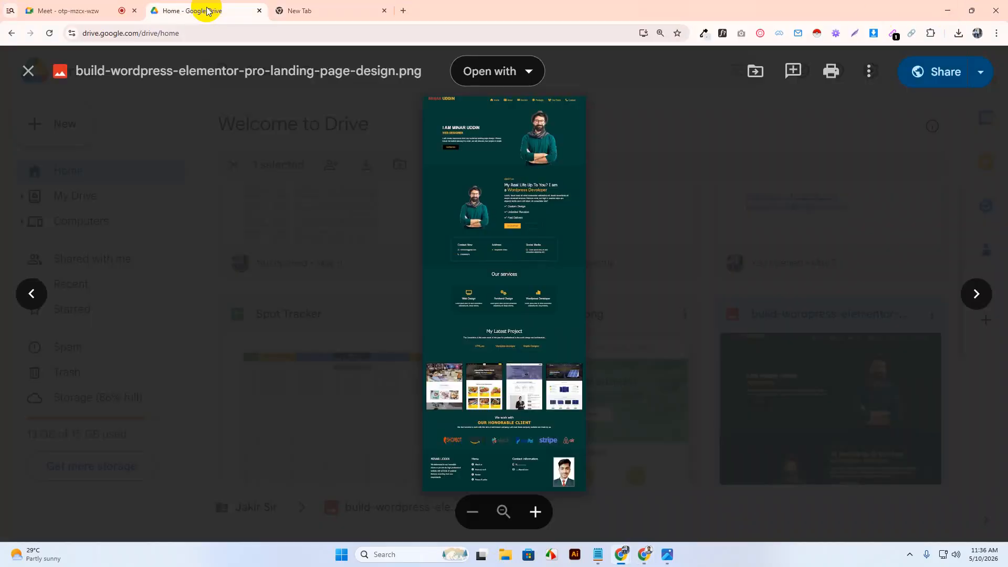
click(704, 33)
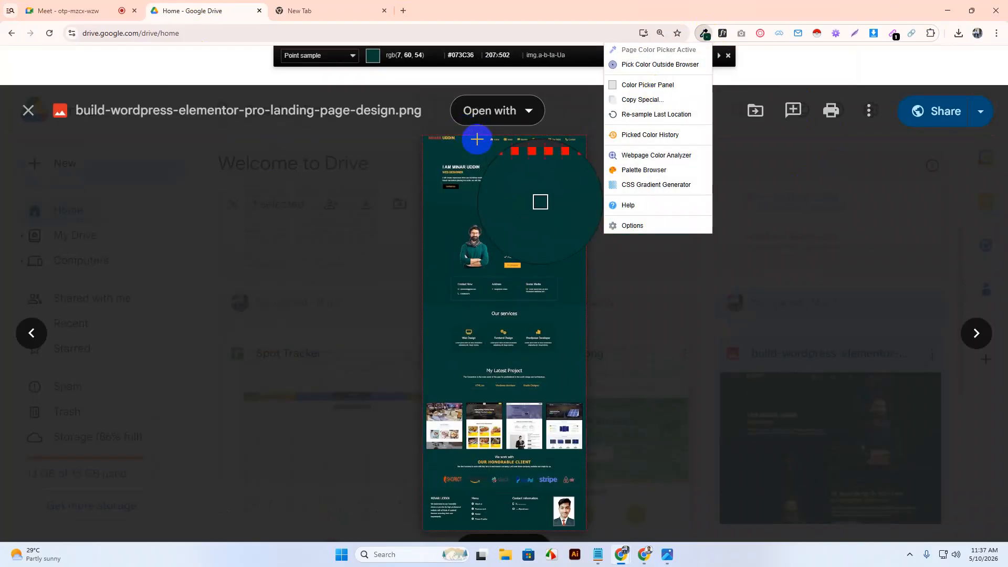
click(476, 140)
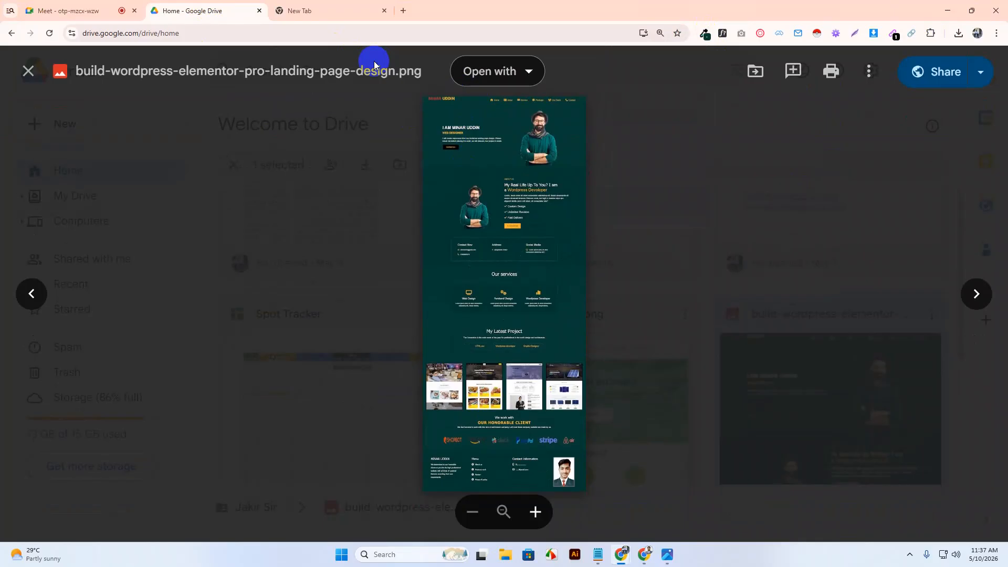
click(948, 11)
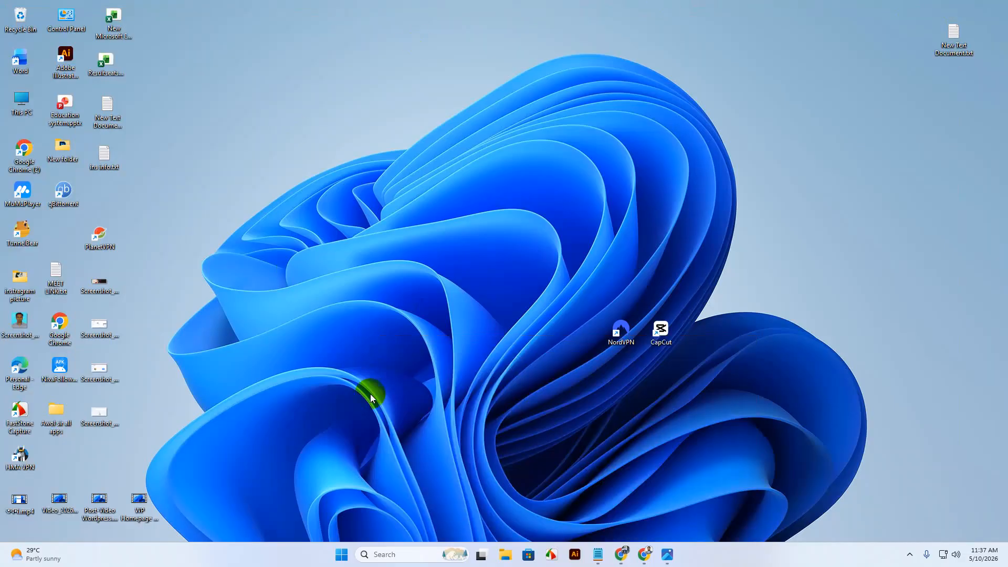
click(644, 554)
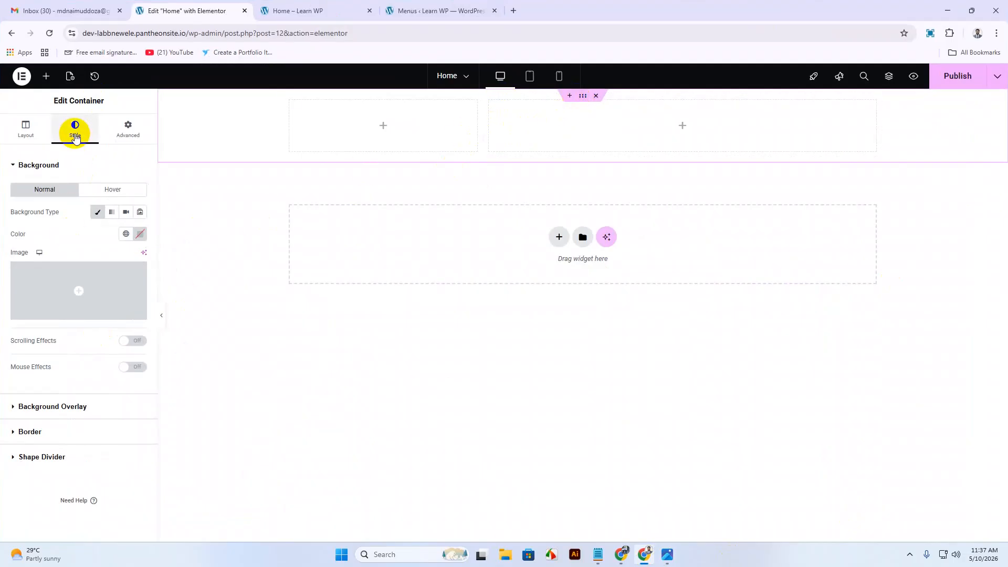
Set the container's Classic background colour to #073C36 by pasting the copied hex.
click(98, 213)
click(98, 213)
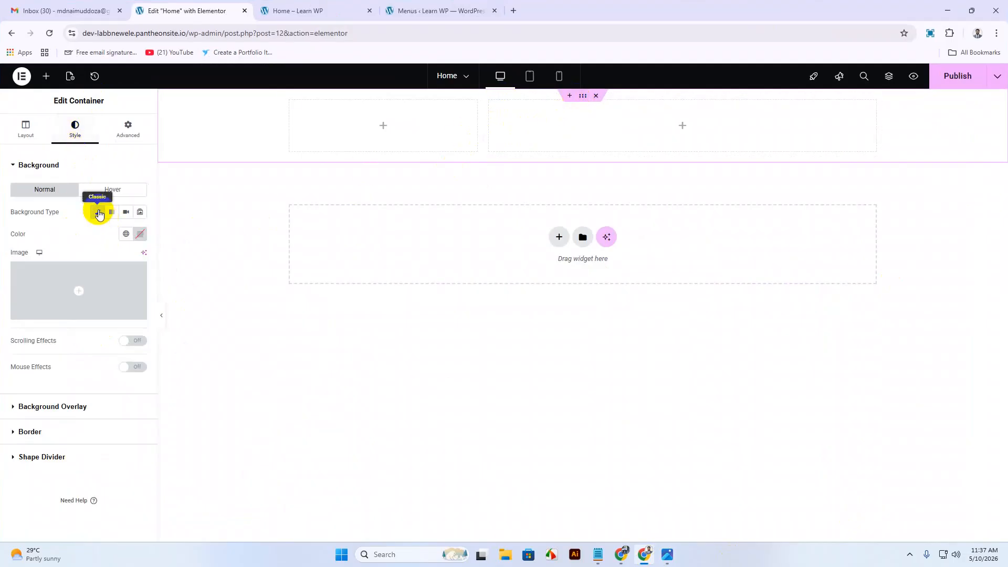
click(140, 234)
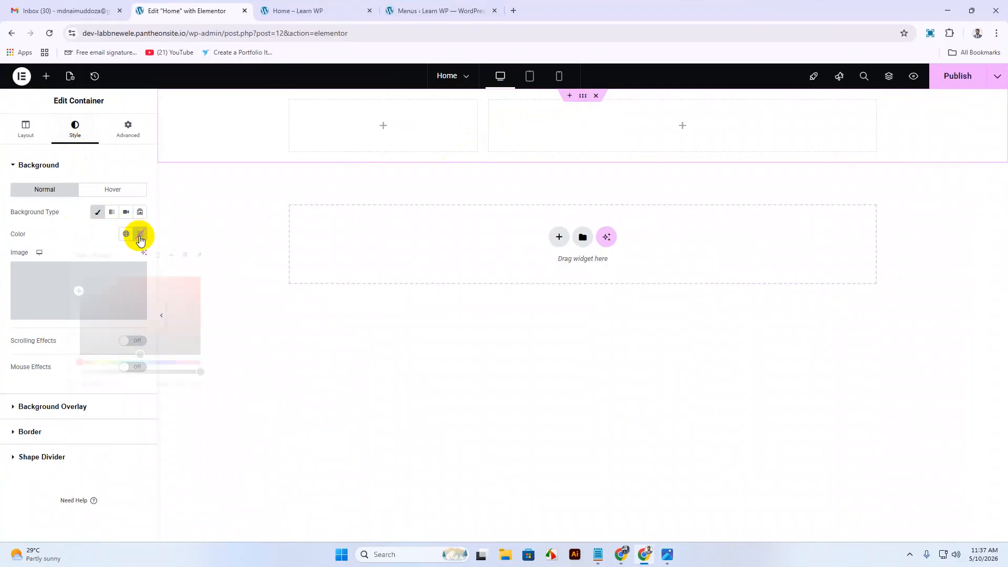
key(ctrl+v)
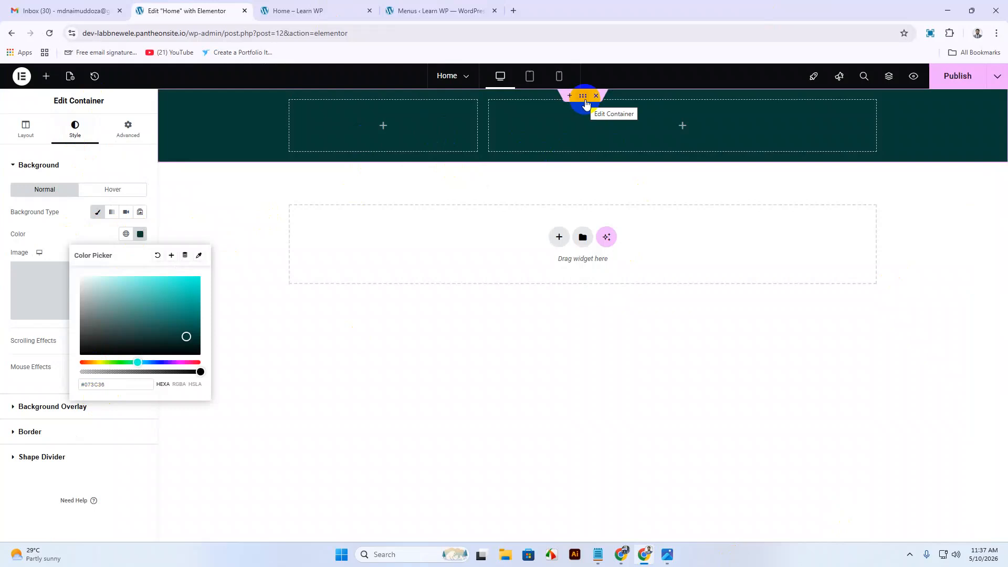
click(370, 131)
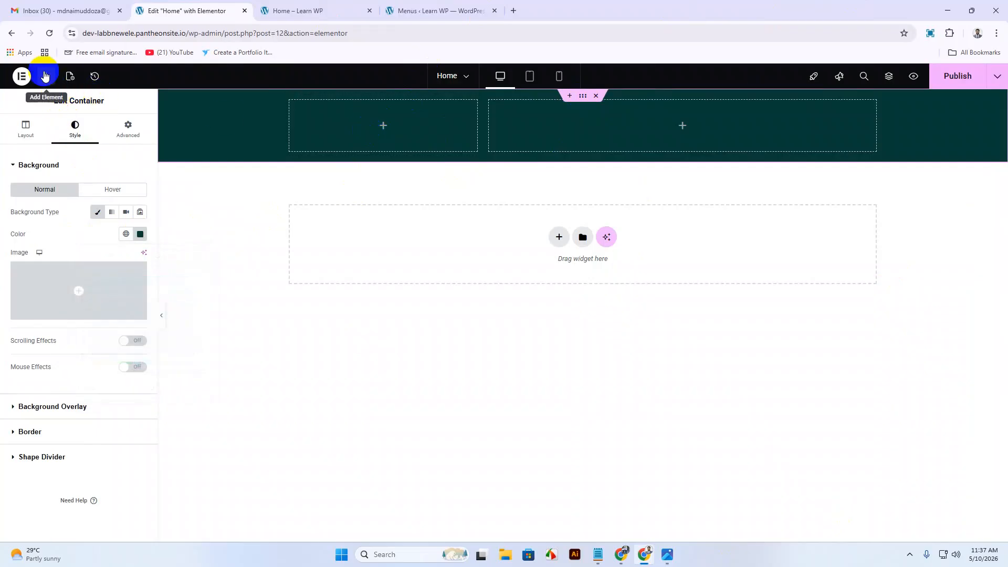
Search widgets for 'log' and drag a Site Logo widget into the header's left column.
click(46, 76)
click(86, 147)
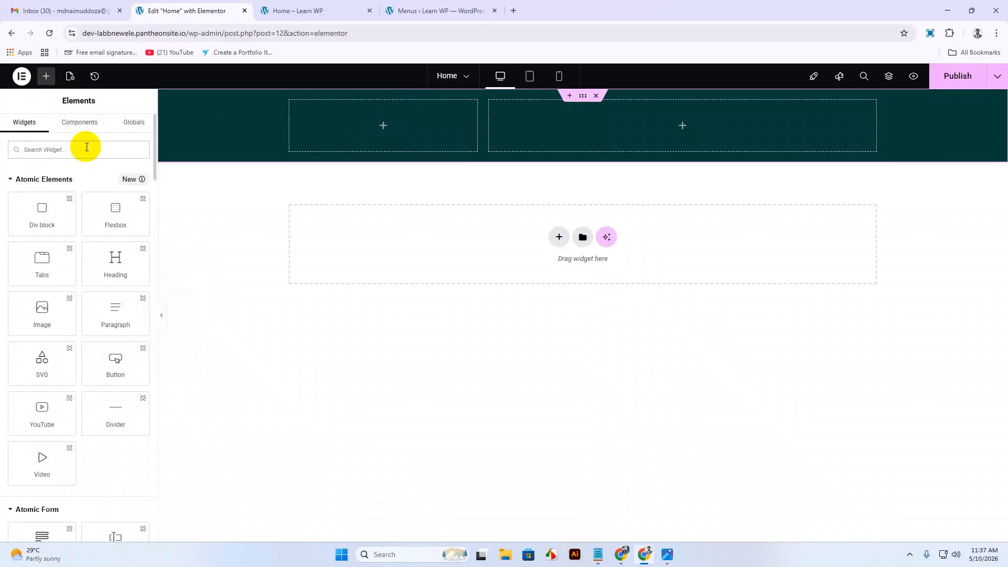
text(log)
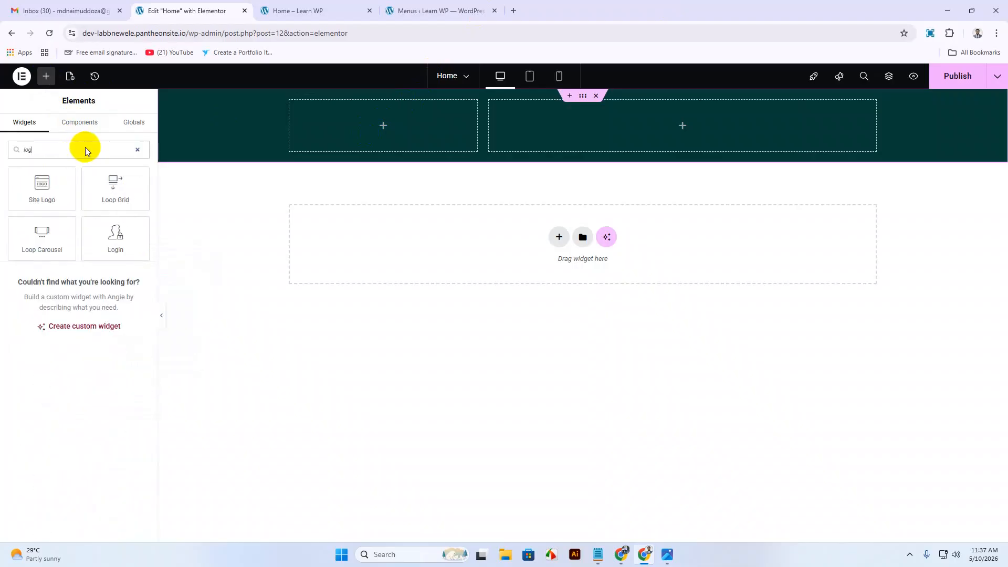
drag(40, 191, 383, 142)
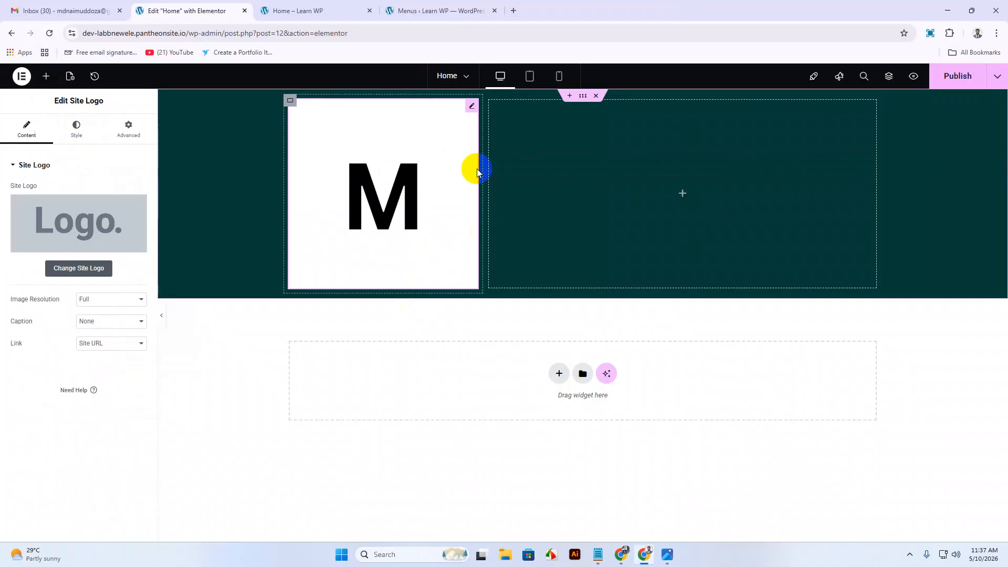
click(513, 11)
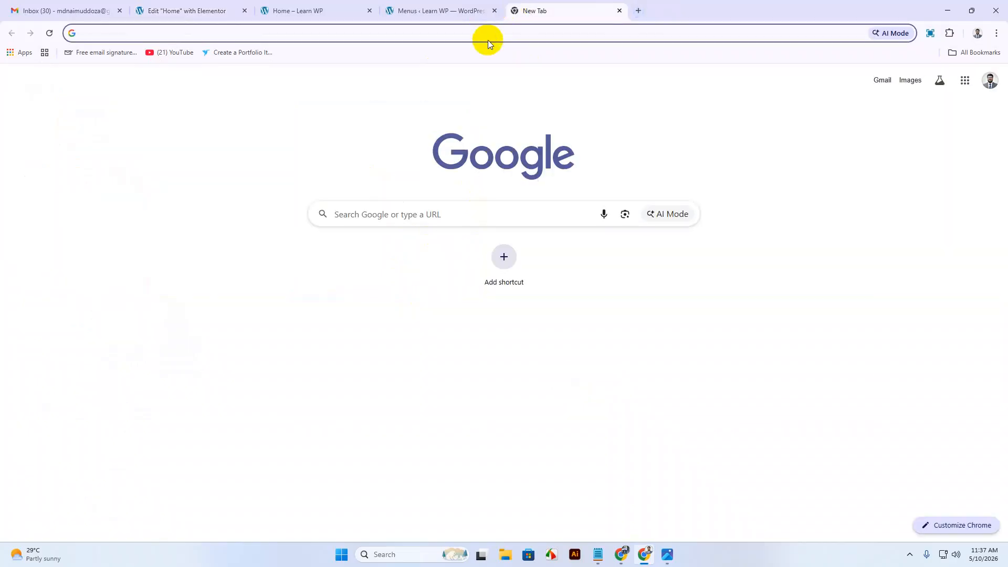
Remove the background from H (3).png on remove.bg and download the 500×500 preview PNG.
text(bg)
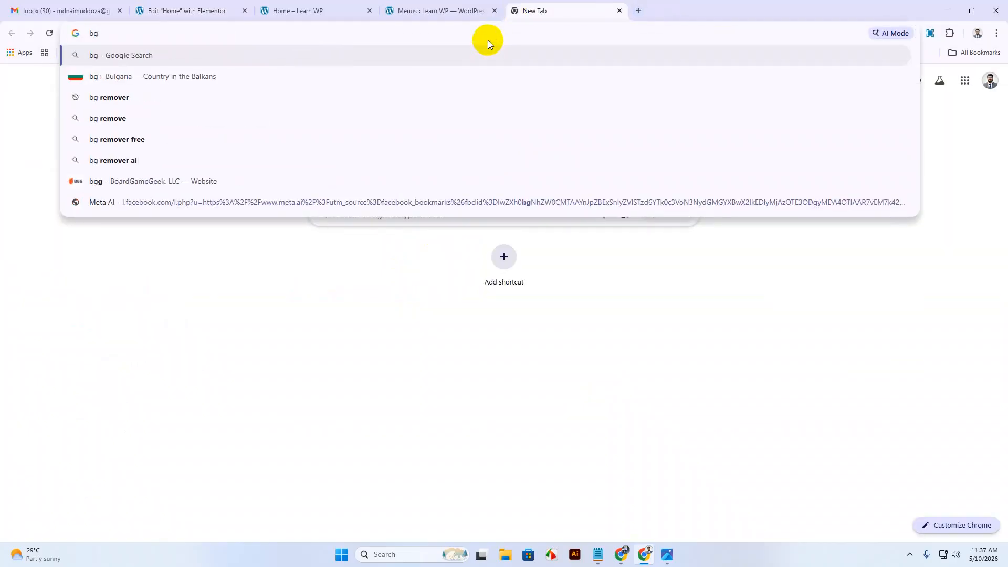
key(Down)
key(Down)
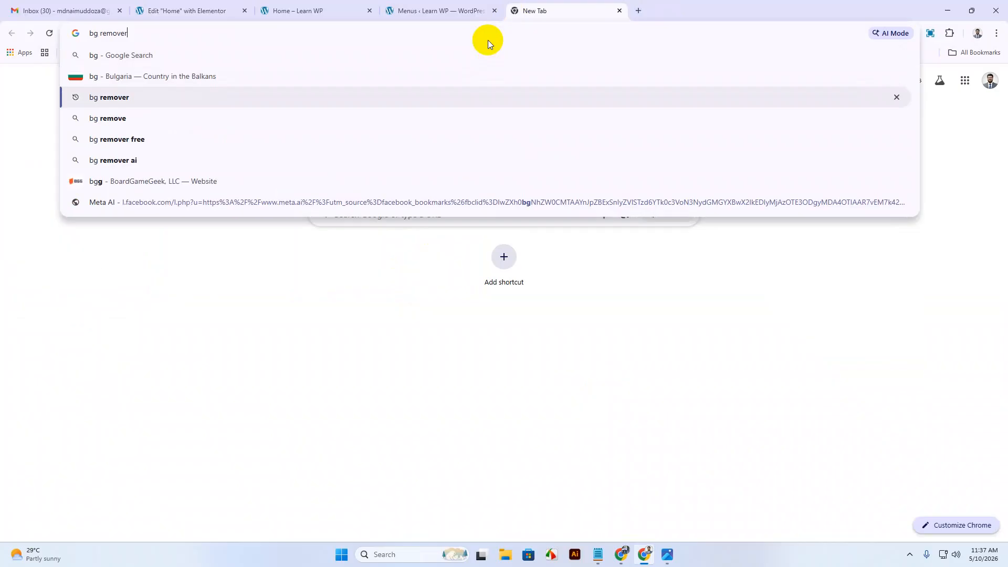
key(Return)
click(269, 181)
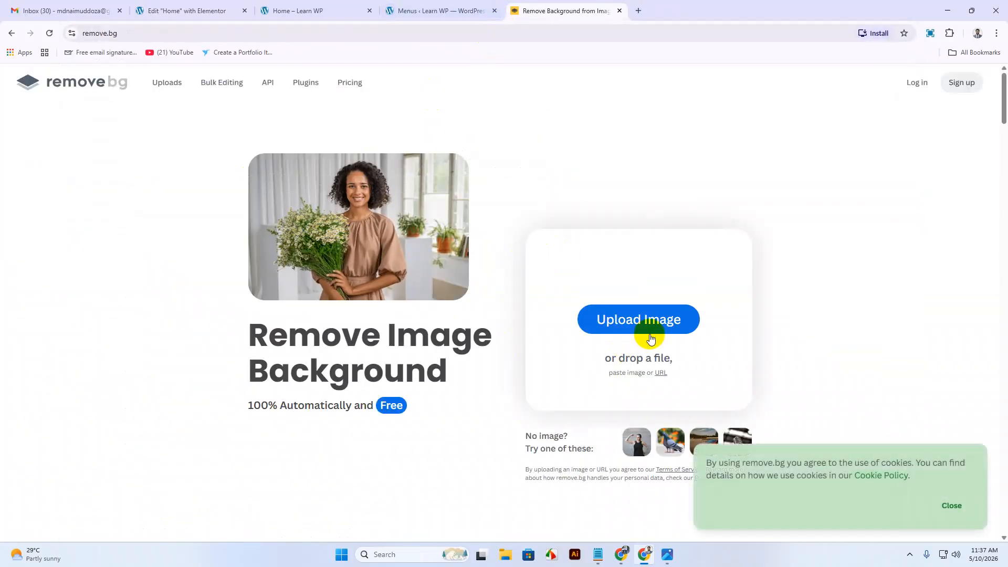
click(651, 321)
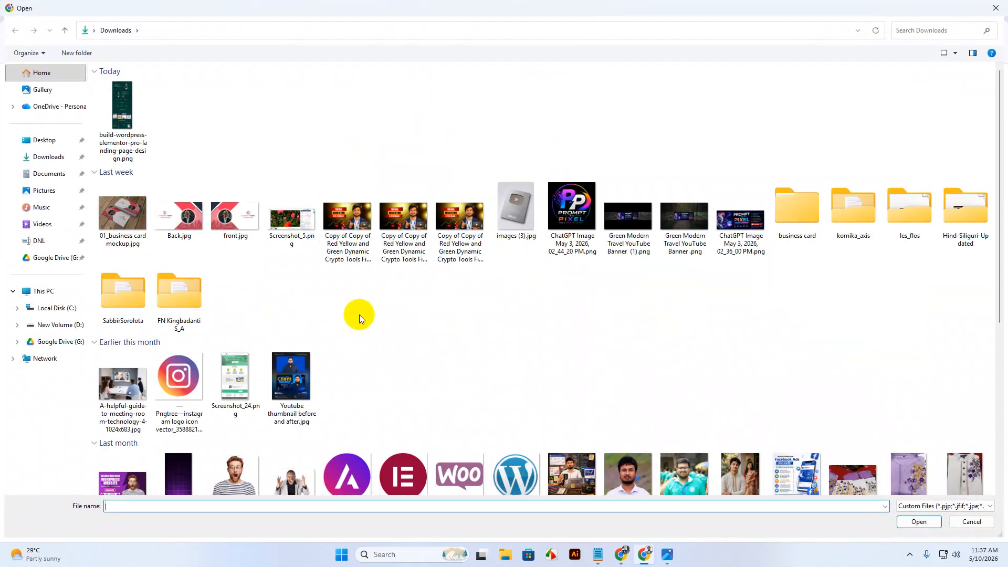
scroll(519, 322, down, 5)
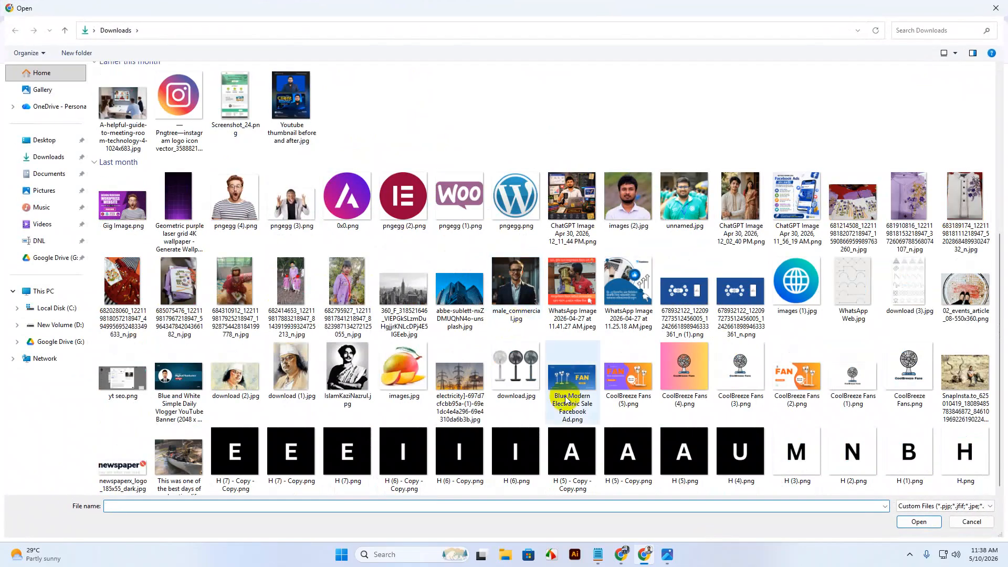
click(806, 462)
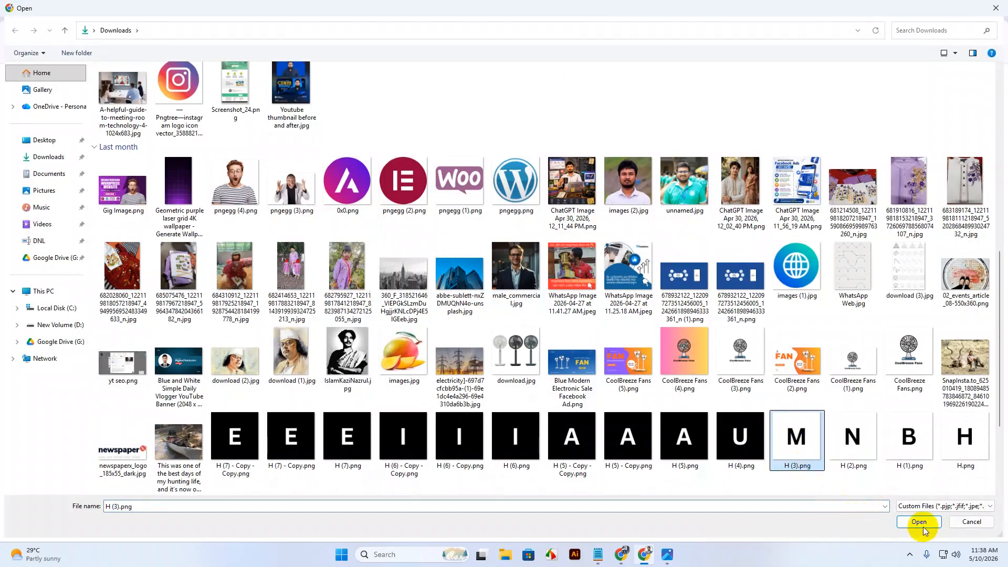
click(920, 523)
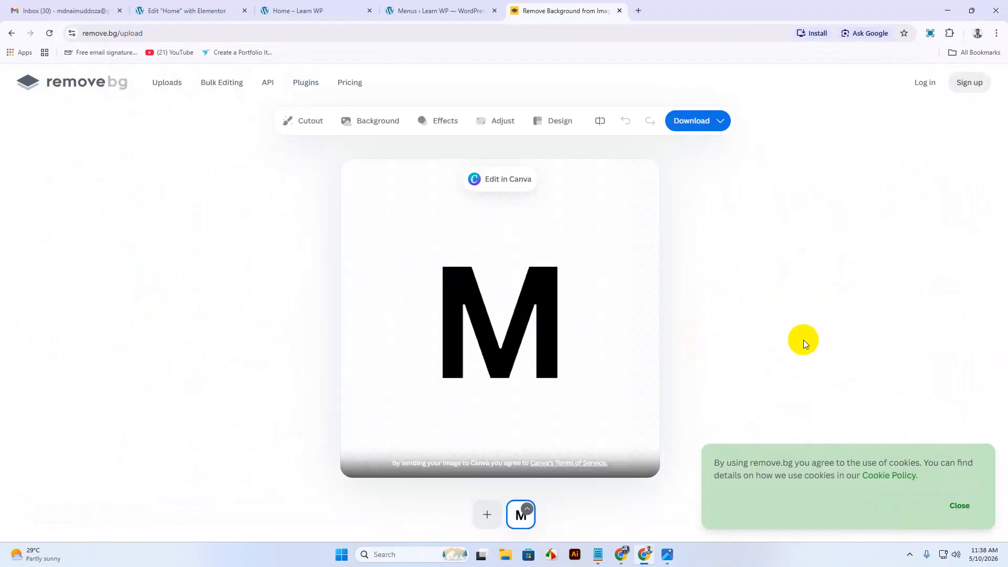
click(712, 126)
click(684, 155)
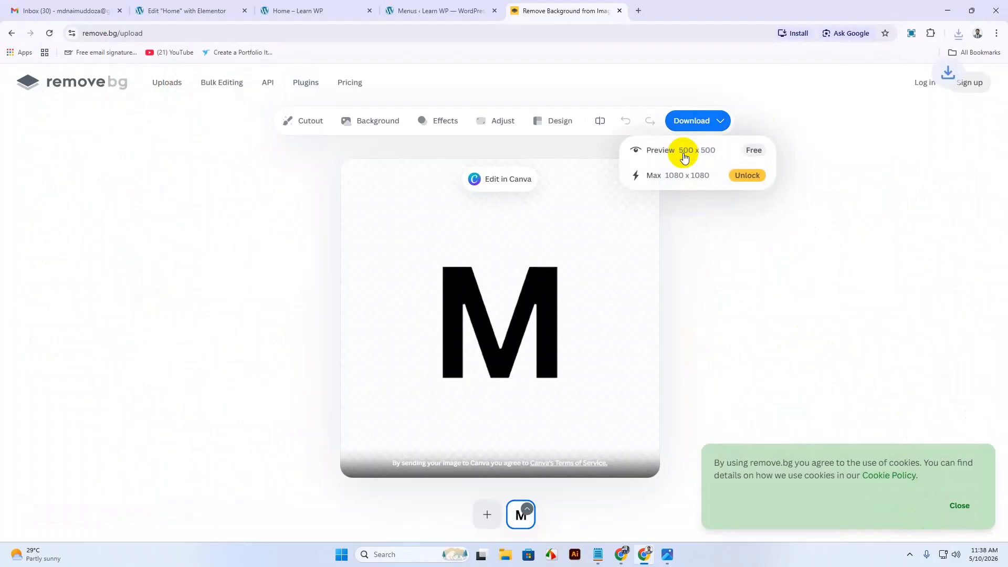
click(188, 11)
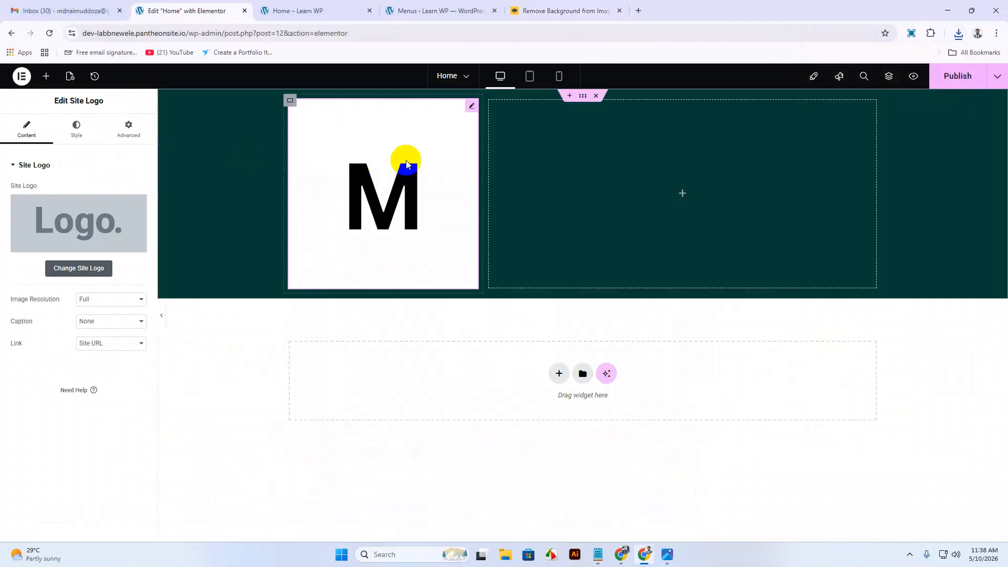
Delete the Site Logo widget from the header and switch to the site's Customizer.
right_click(470, 106)
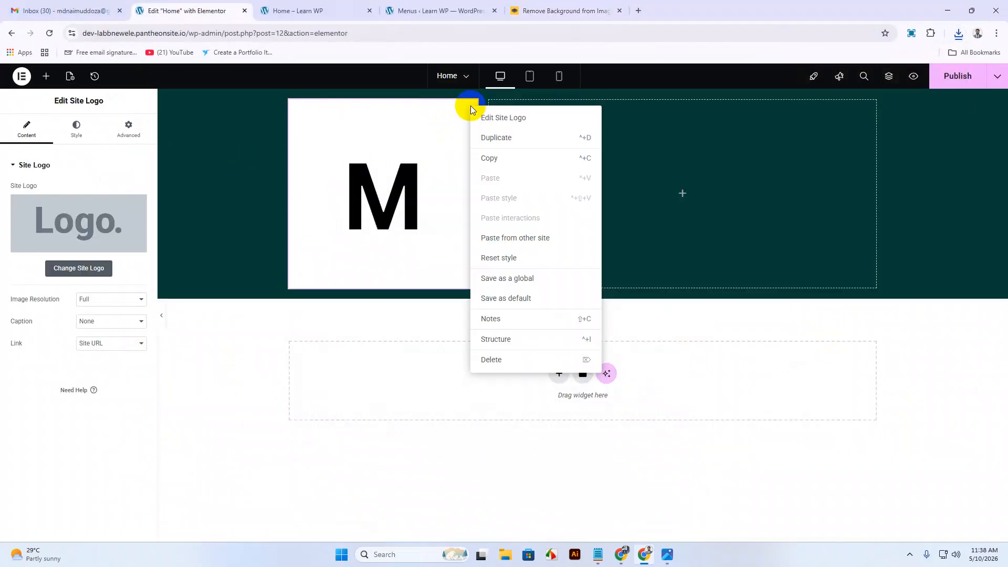
click(506, 361)
click(334, 12)
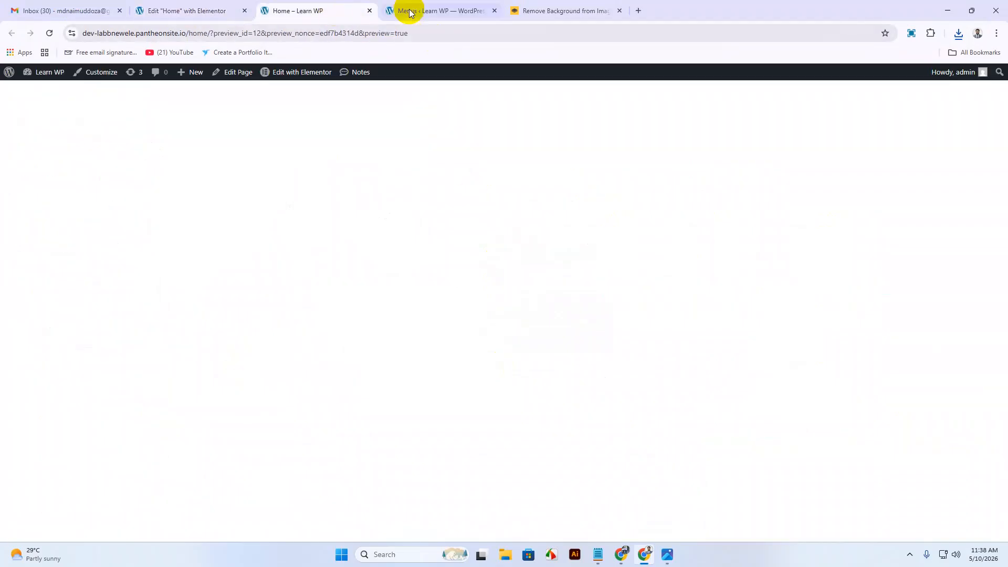
click(409, 10)
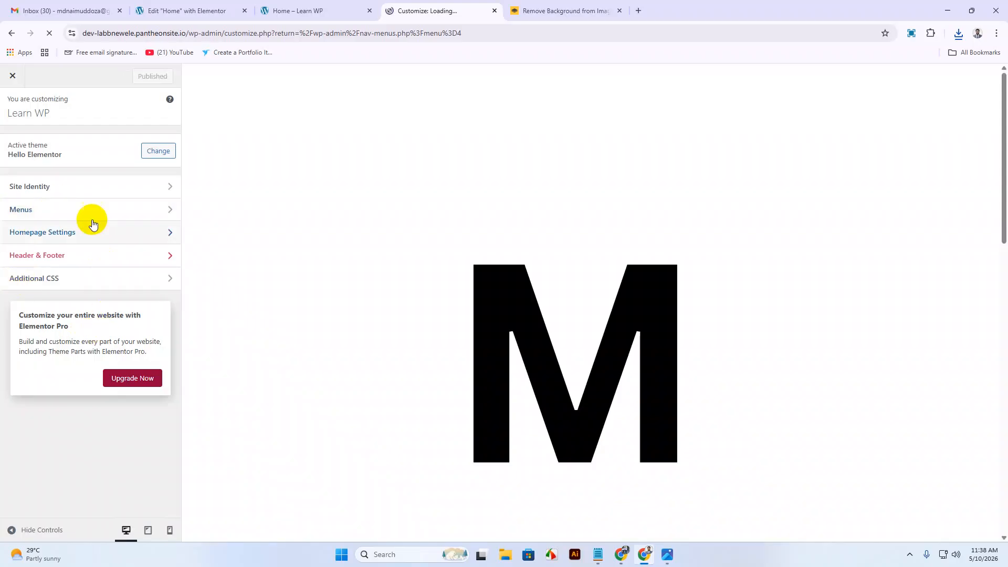
In Site Identity, upload H_3_-removebg-preview.png and select it as the new logo.
click(50, 186)
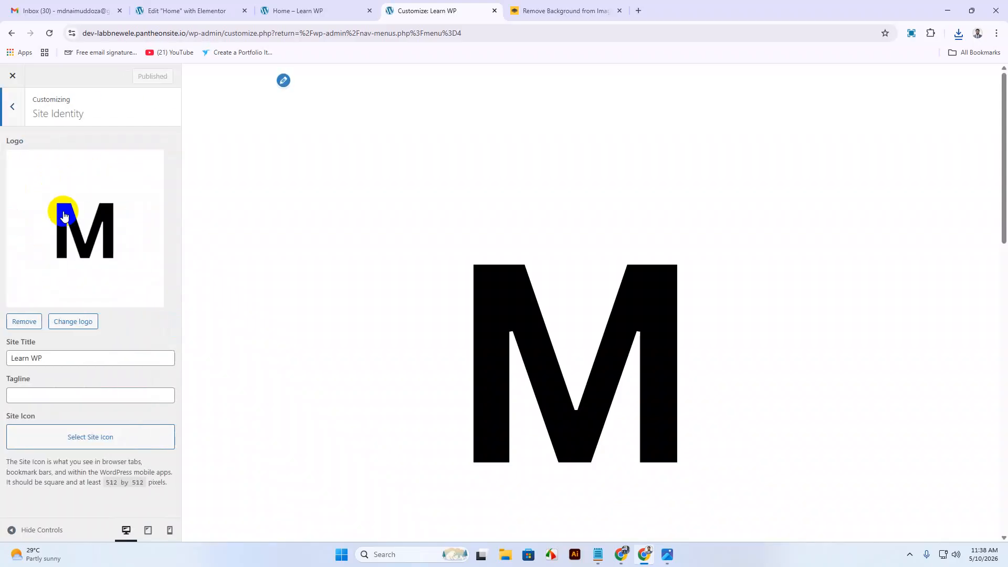
click(76, 326)
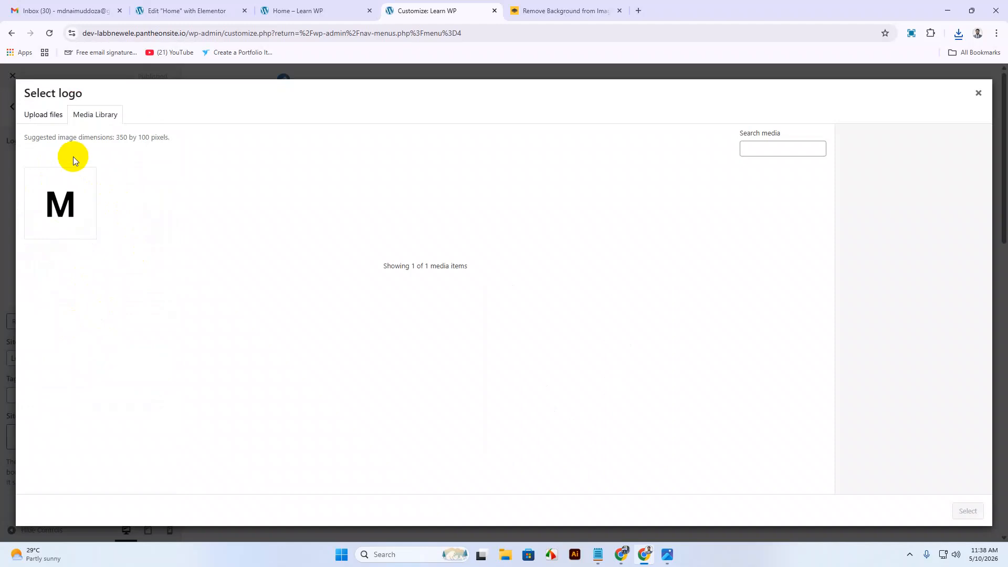
click(48, 118)
click(504, 291)
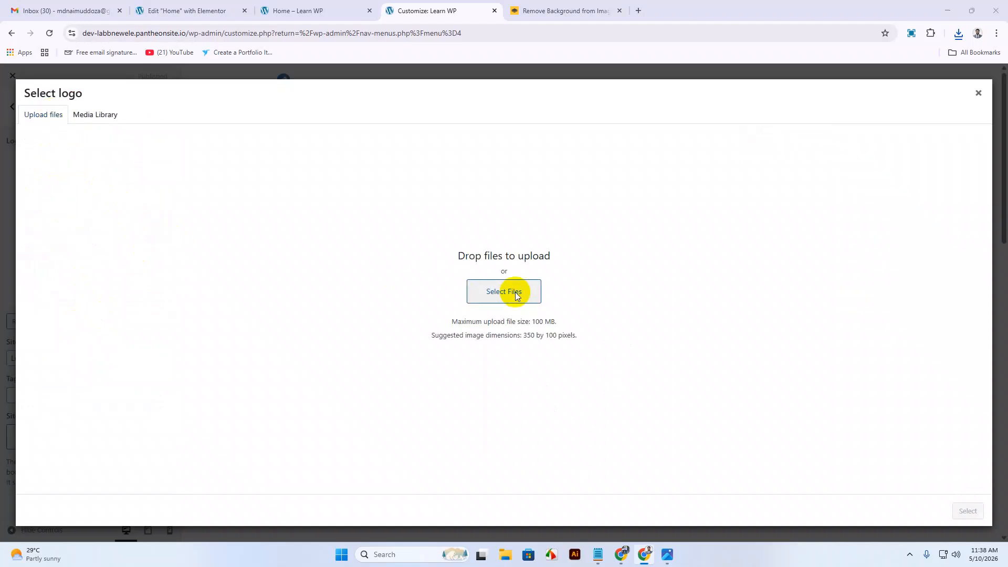
click(122, 110)
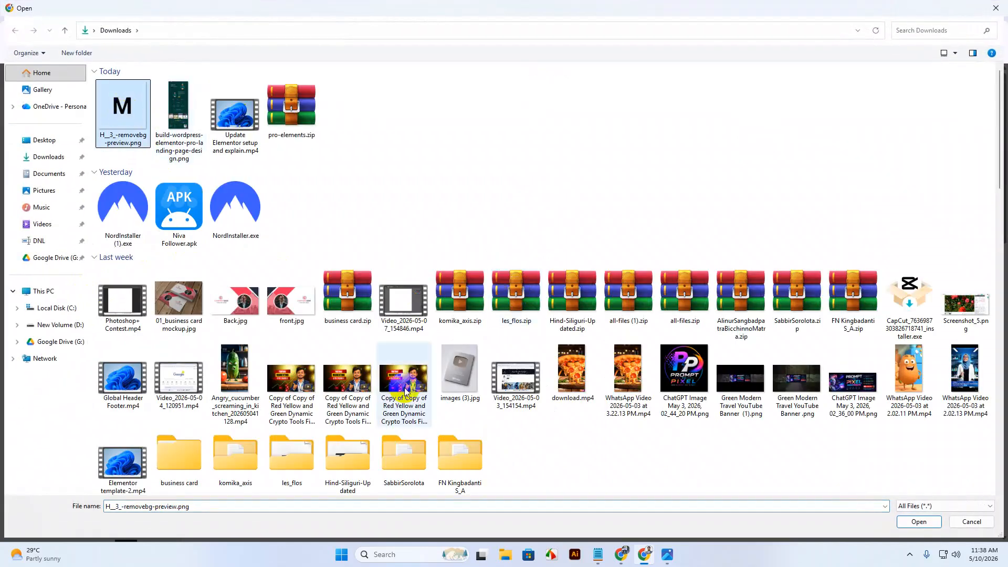
click(919, 522)
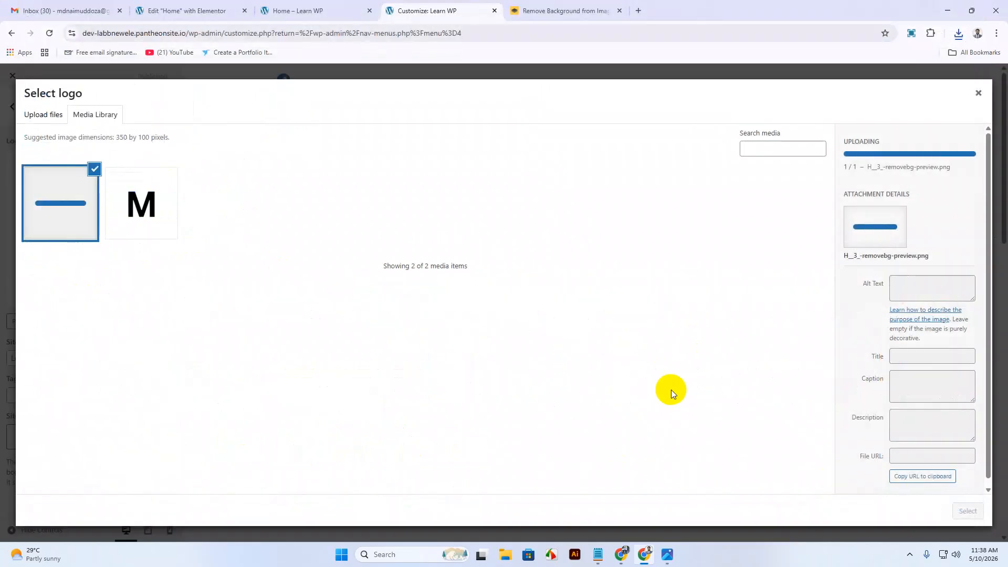
click(968, 511)
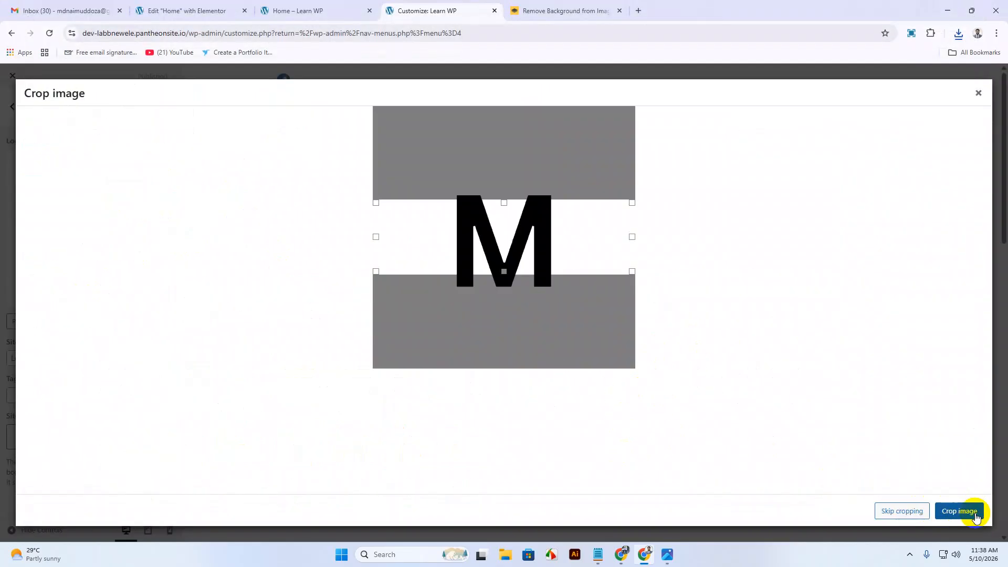
Crop the logo to tightly frame the M and publish the change.
drag(504, 203, 505, 196)
mouse_move(508, 283)
mouse_down()
mouse_move(505, 275)
mouse_move(506, 299)
mouse_move(504, 278)
mouse_move(499, 290)
mouse_up()
drag(376, 241, 452, 243)
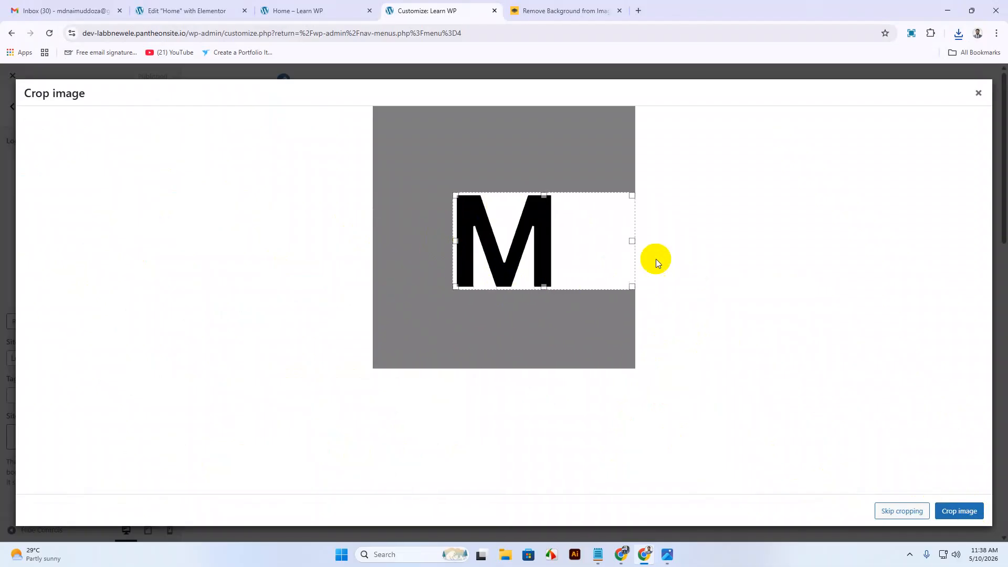
drag(634, 241, 558, 238)
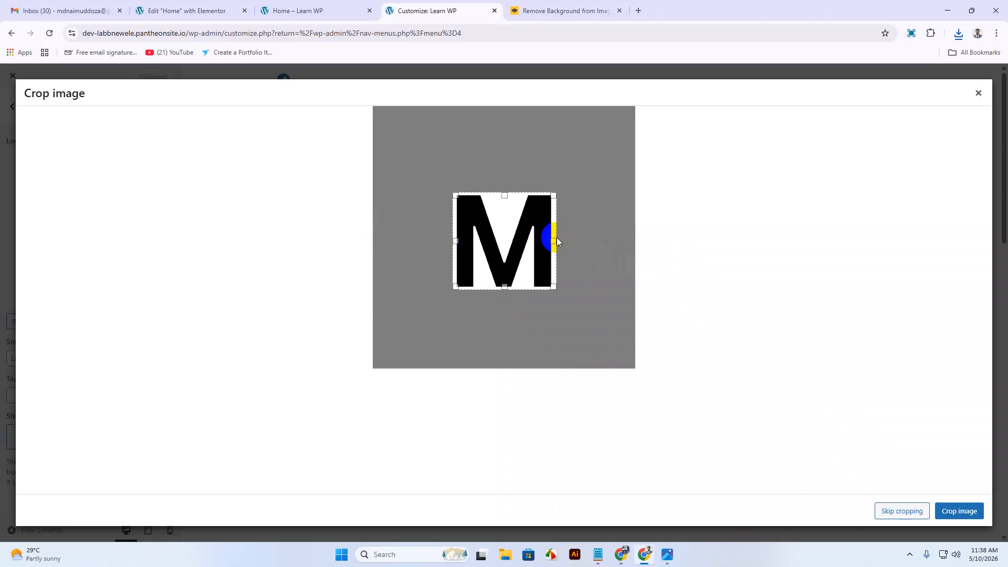
click(900, 511)
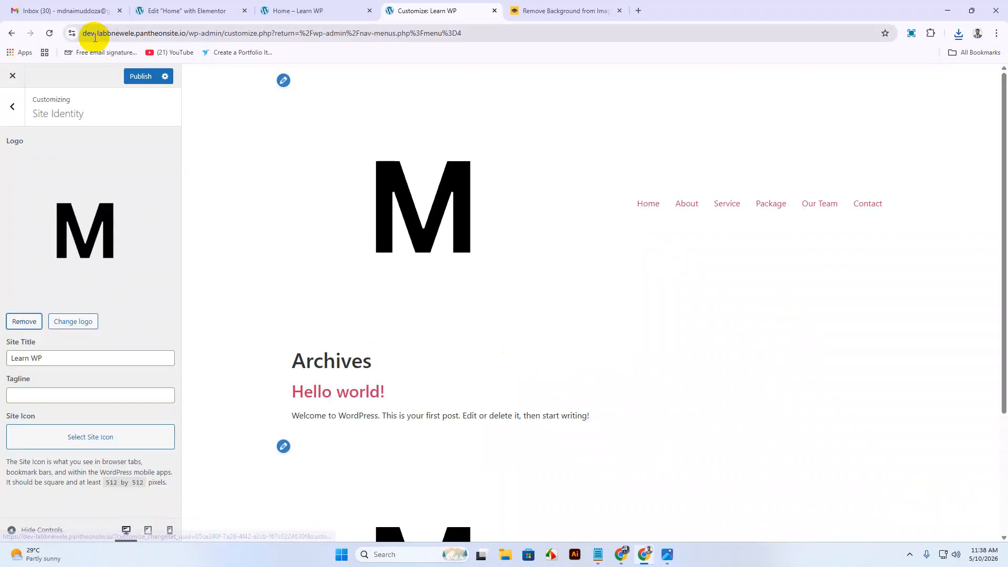
click(141, 76)
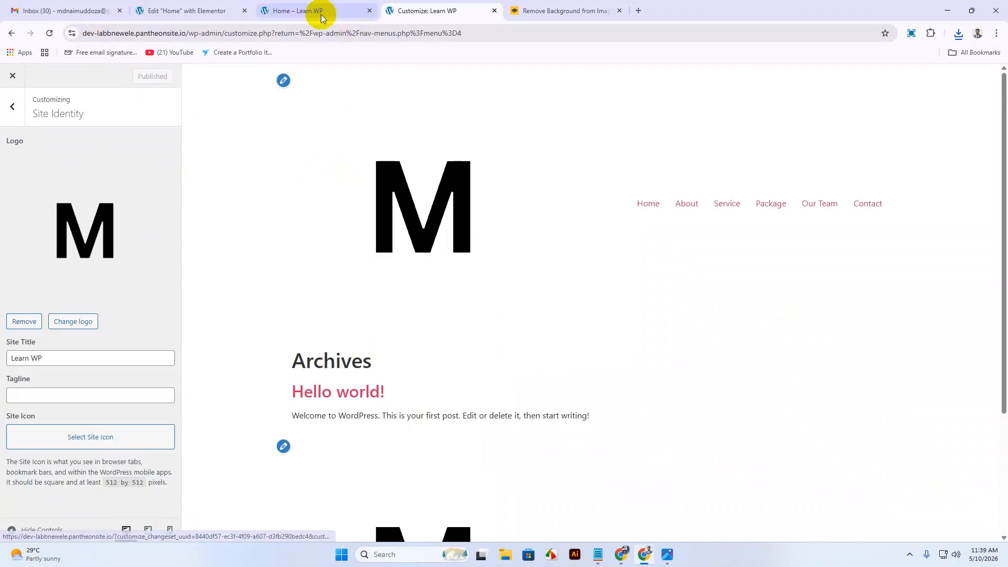
Search widgets for 'logo' and drag Site Logo into the header's left column.
click(321, 16)
click(185, 10)
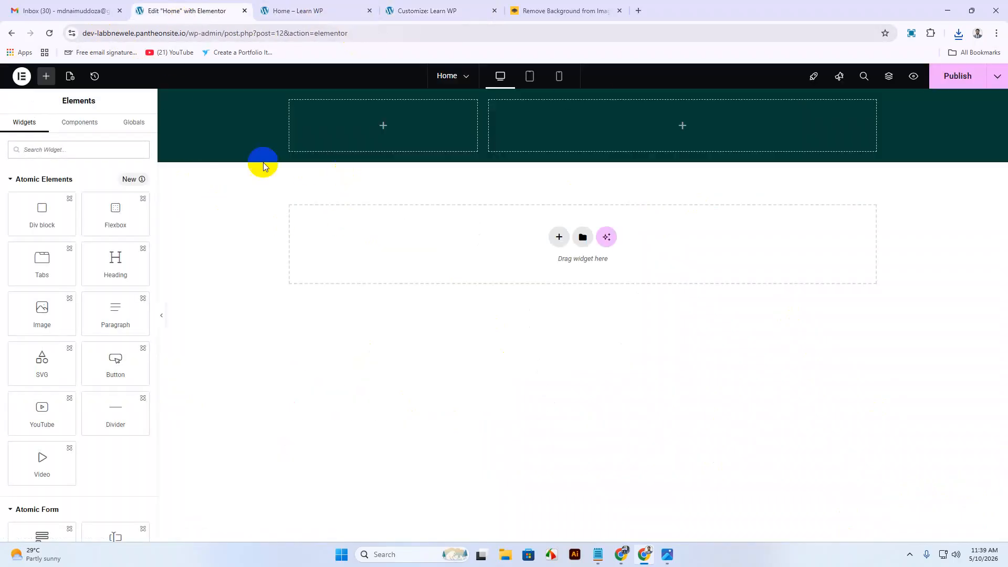
click(81, 154)
text(log)
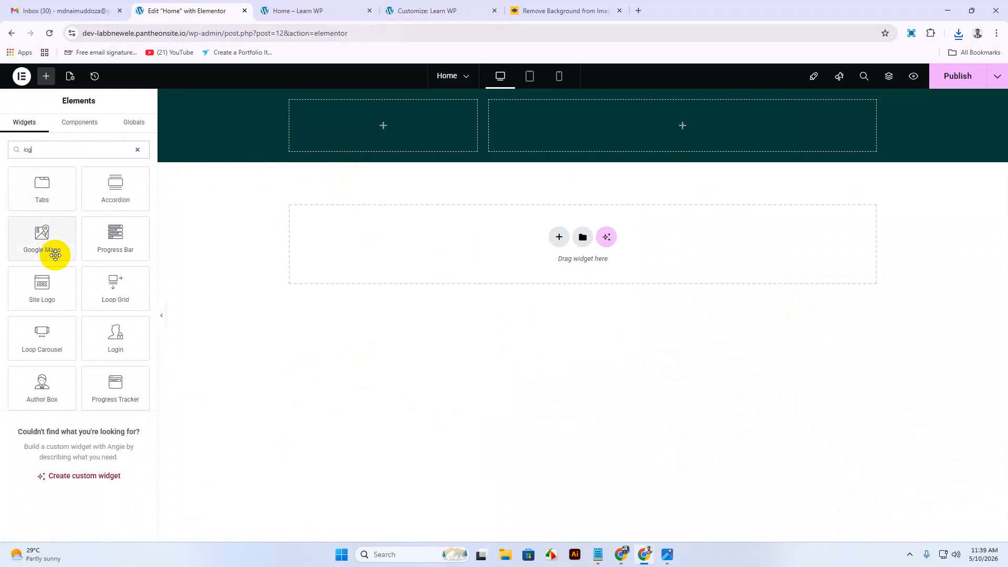
text(o)
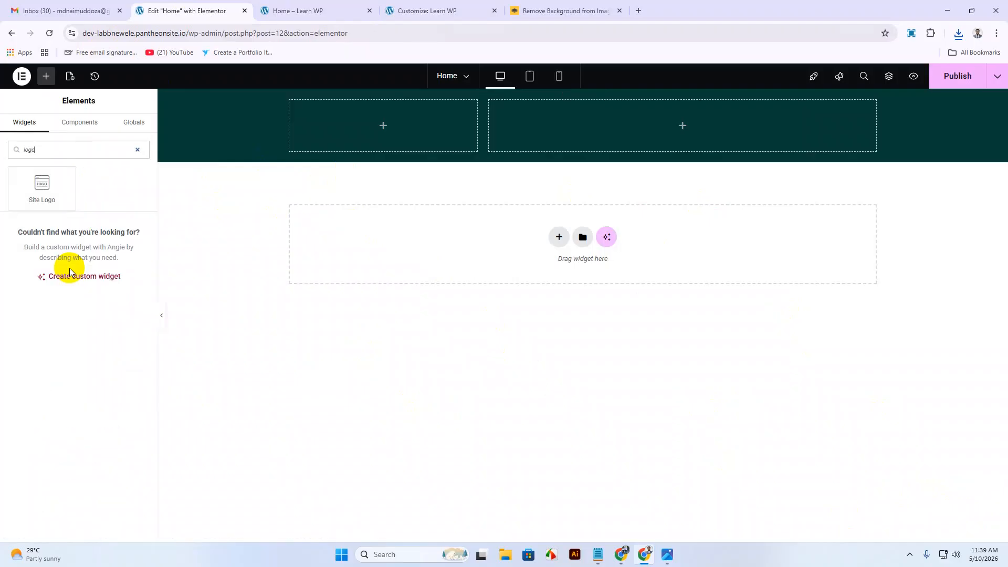
drag(27, 189, 387, 131)
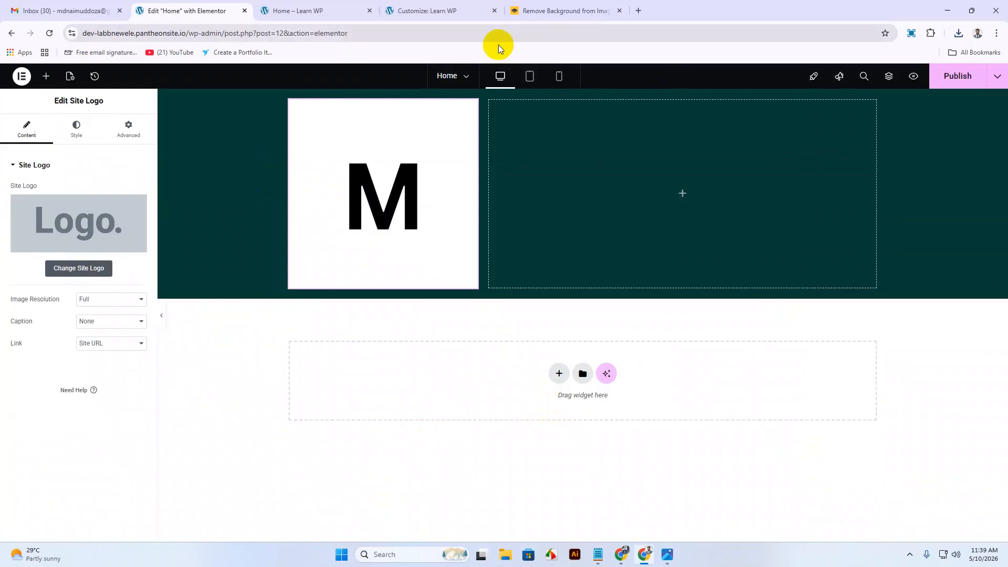
Reload the Customizer and check the Home page preview before returning to Elementor.
click(445, 15)
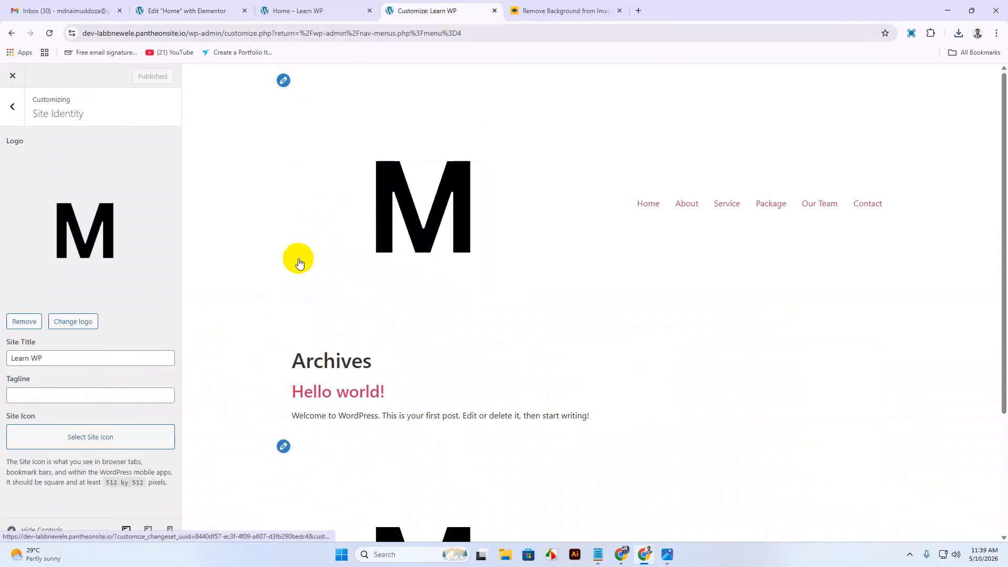
click(49, 35)
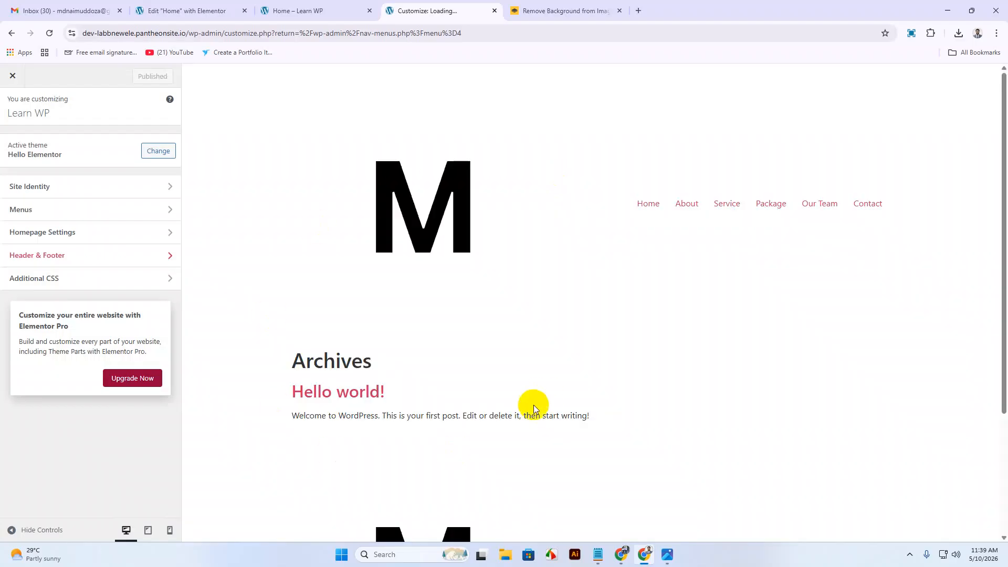
drag(423, 218, 666, 20)
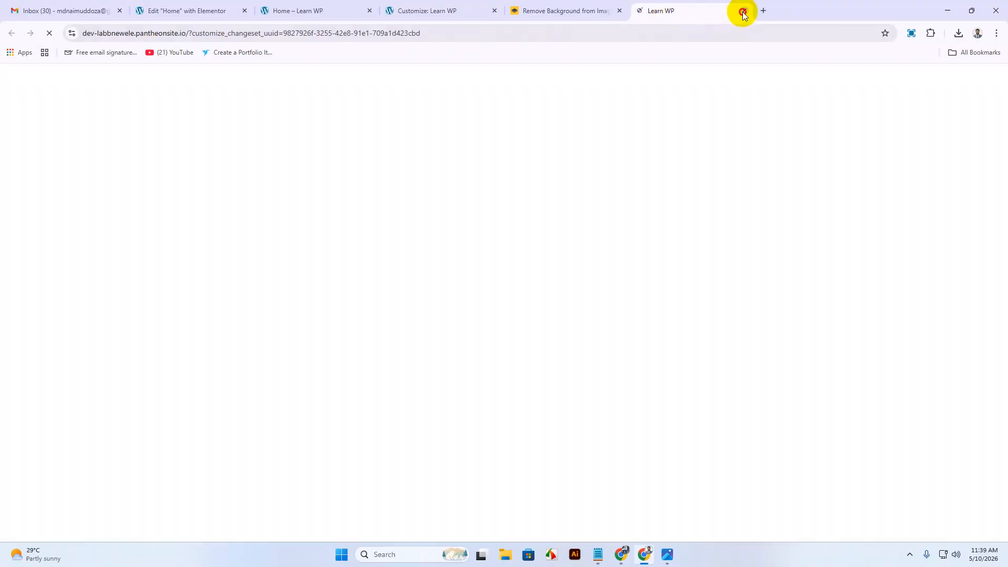
click(743, 11)
click(294, 10)
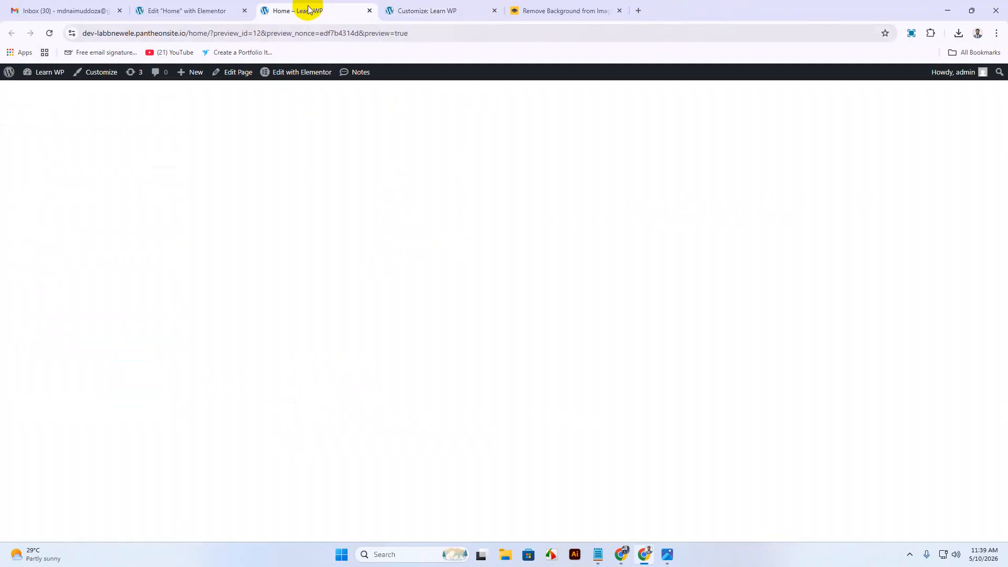
click(231, 14)
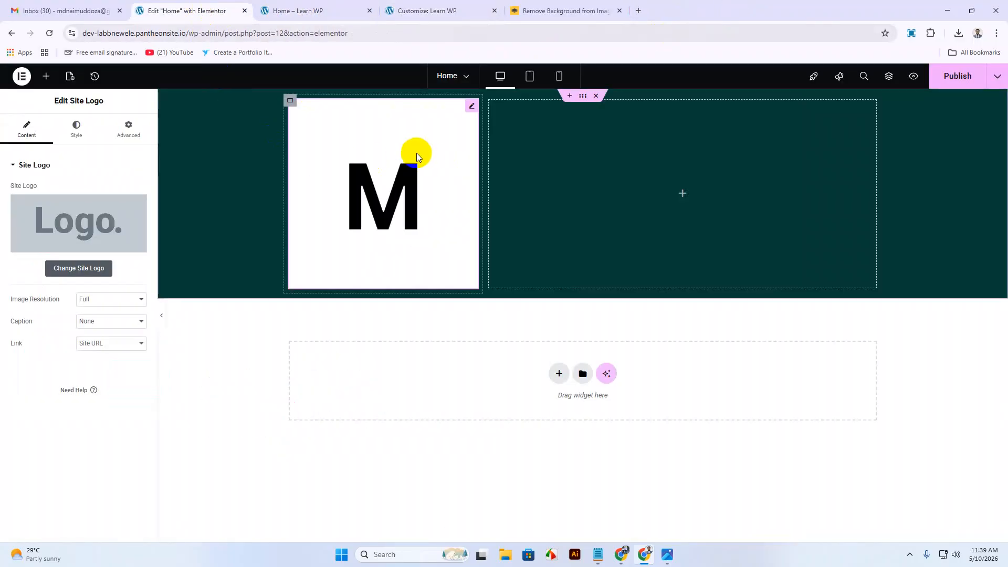
Delete the header's Site Logo widget and publish the page.
click(472, 105)
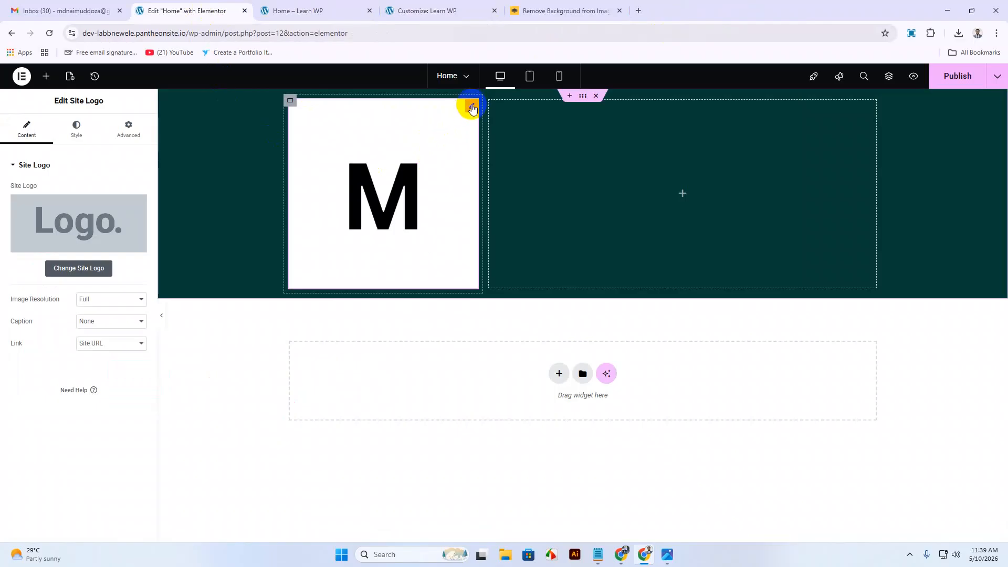
right_click(471, 106)
click(519, 357)
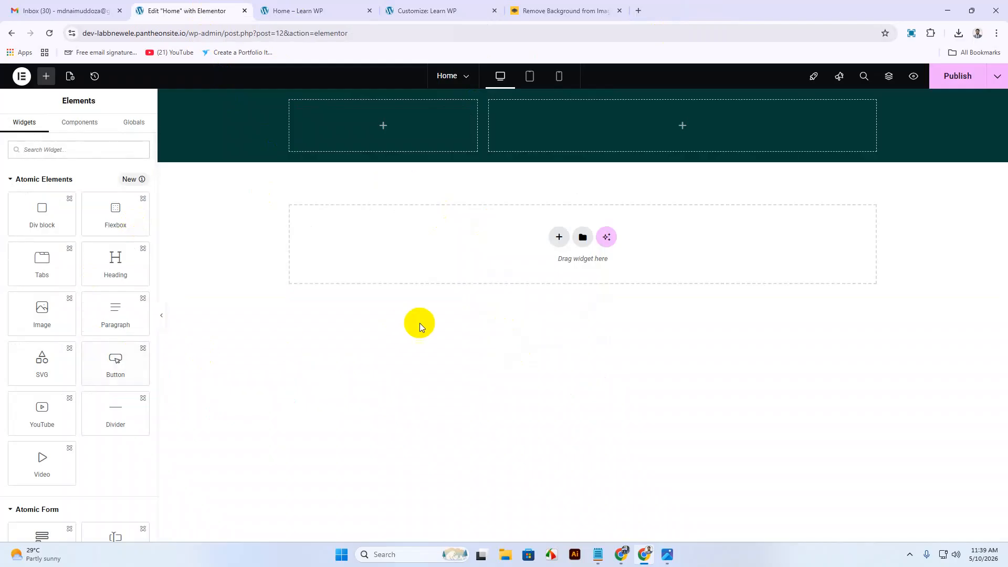
click(949, 78)
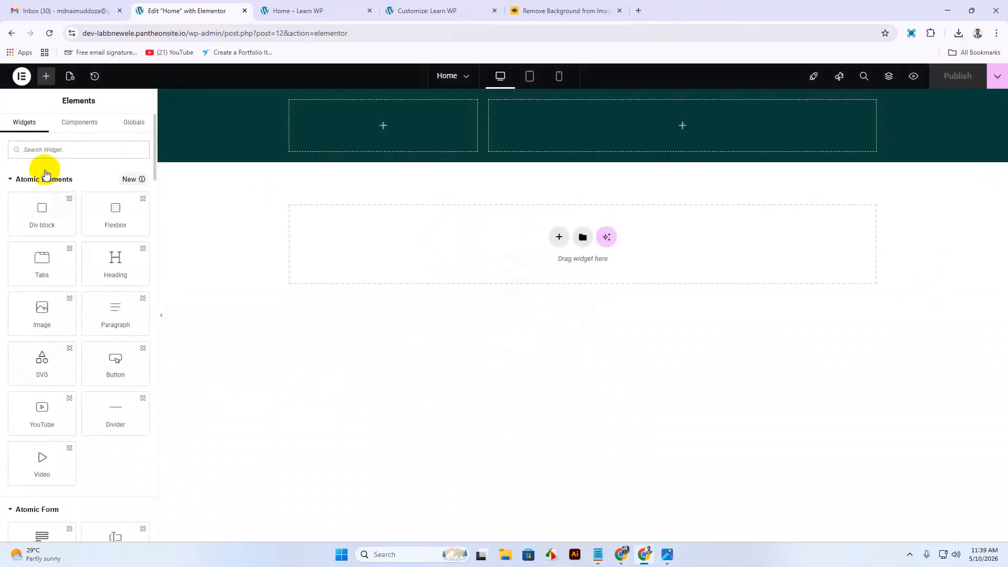
Add a fresh Site Logo widget into the header's left column via a 'logo' search.
click(65, 153)
text(logo)
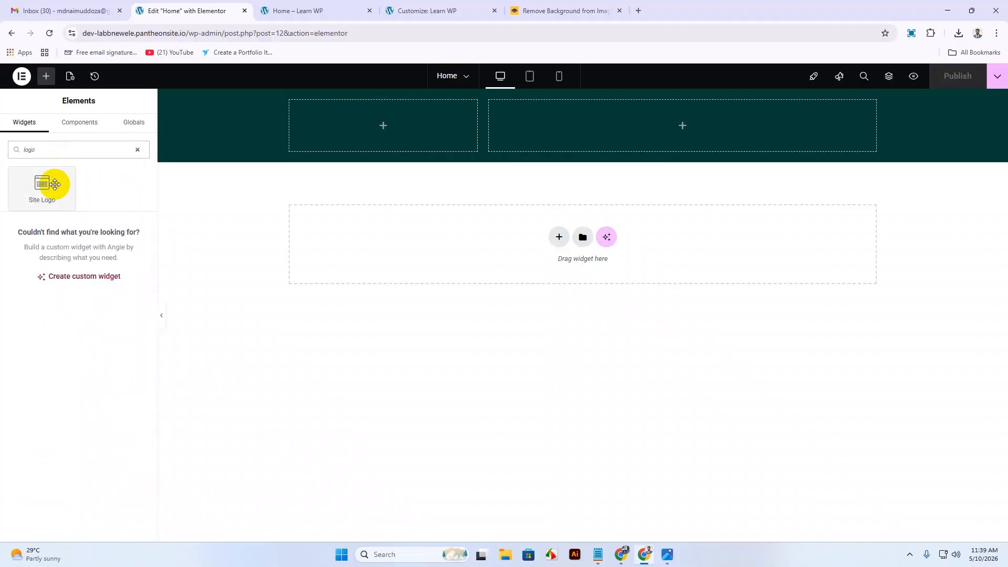
drag(54, 184, 439, 125)
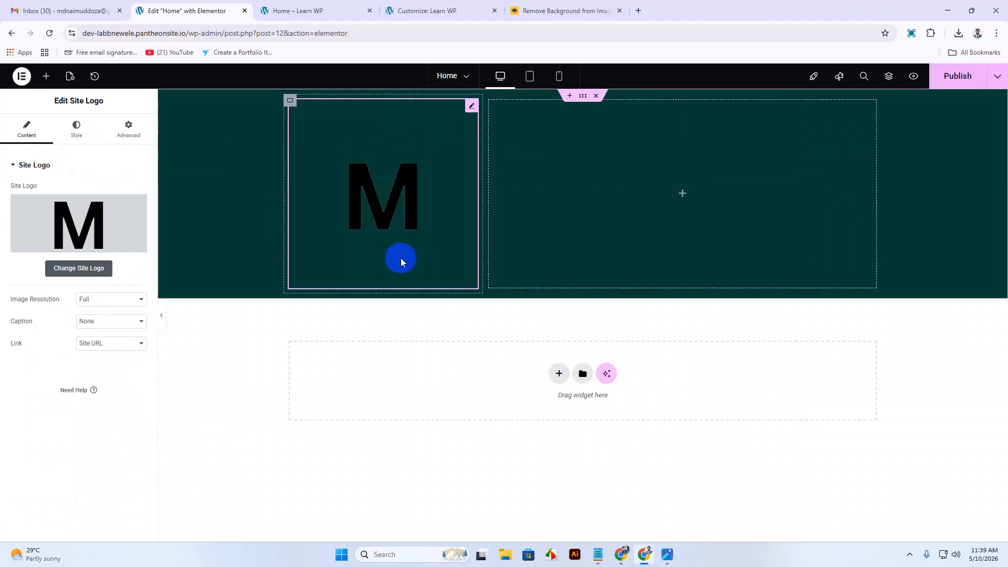
Set the logo column's width to 10% and the right header container's width to 90%.
drag(481, 172, 342, 110)
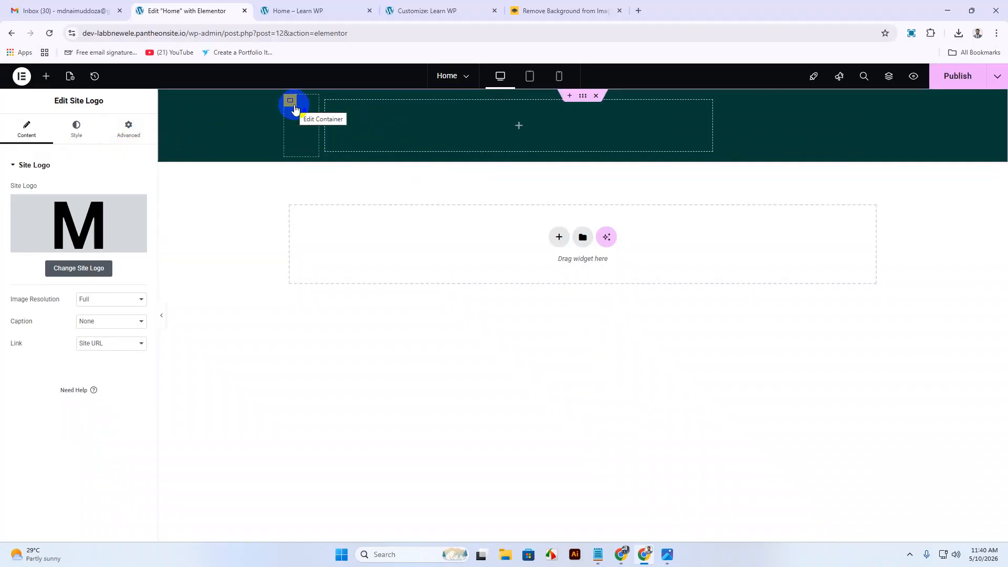
click(293, 107)
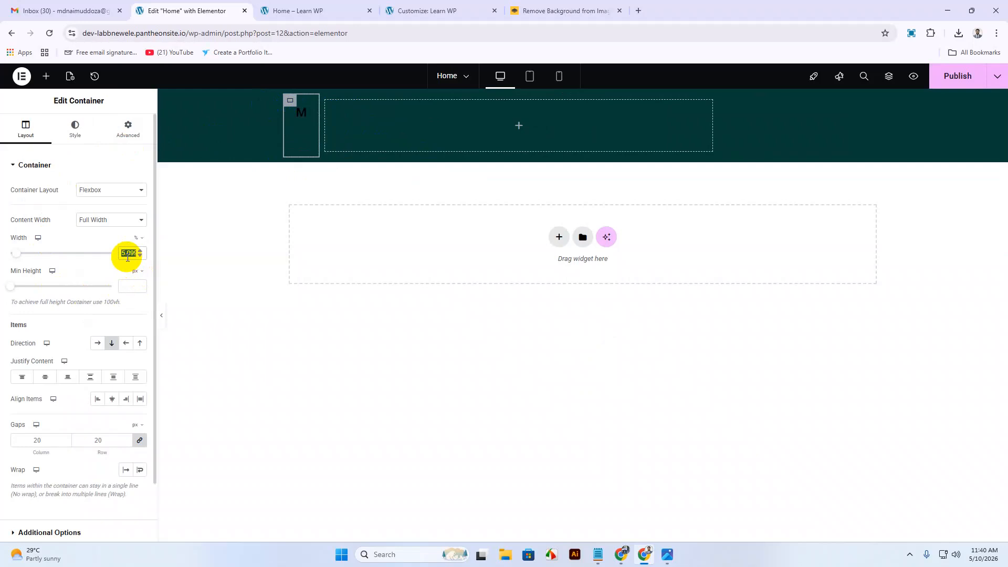
text(10)
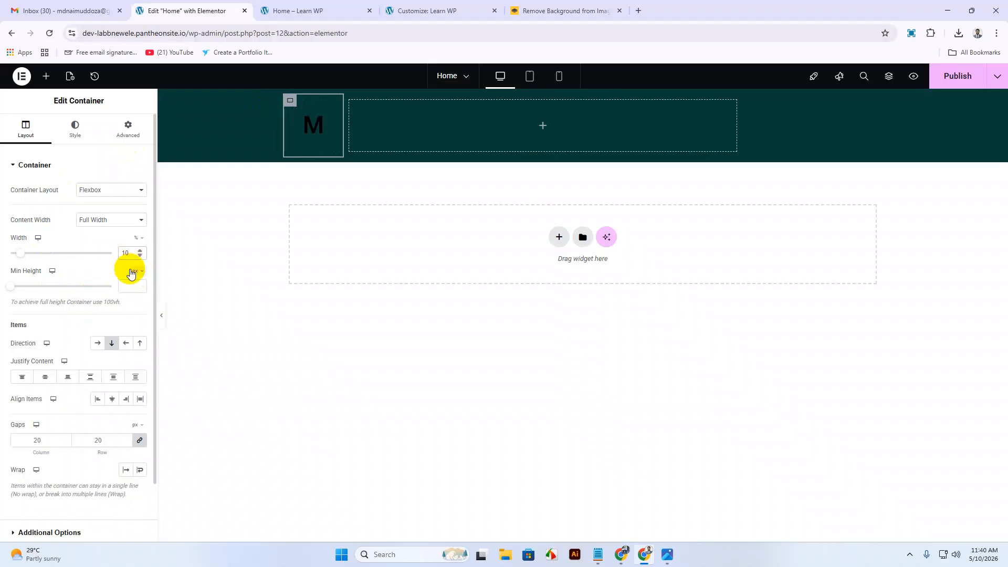
click(350, 104)
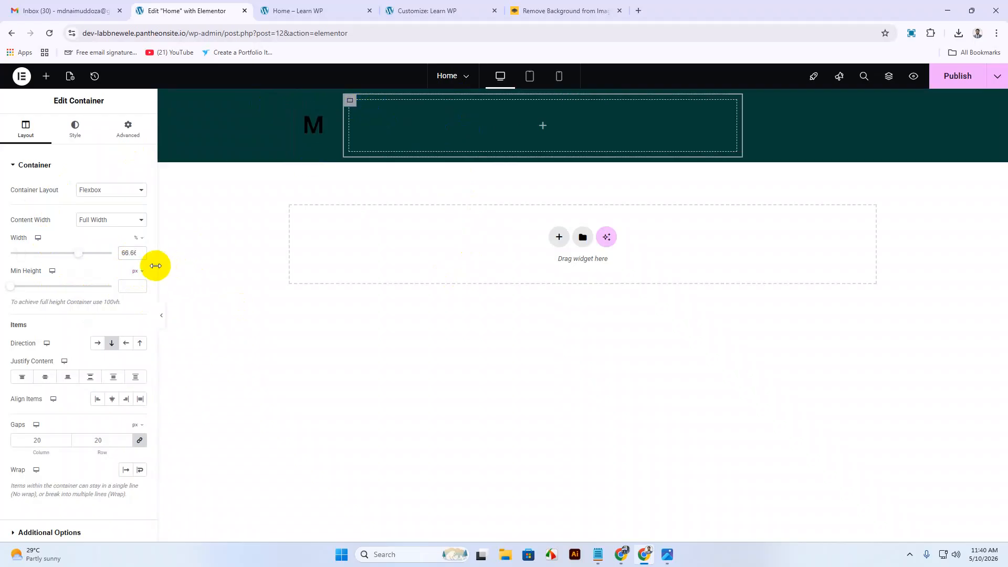
text(90)
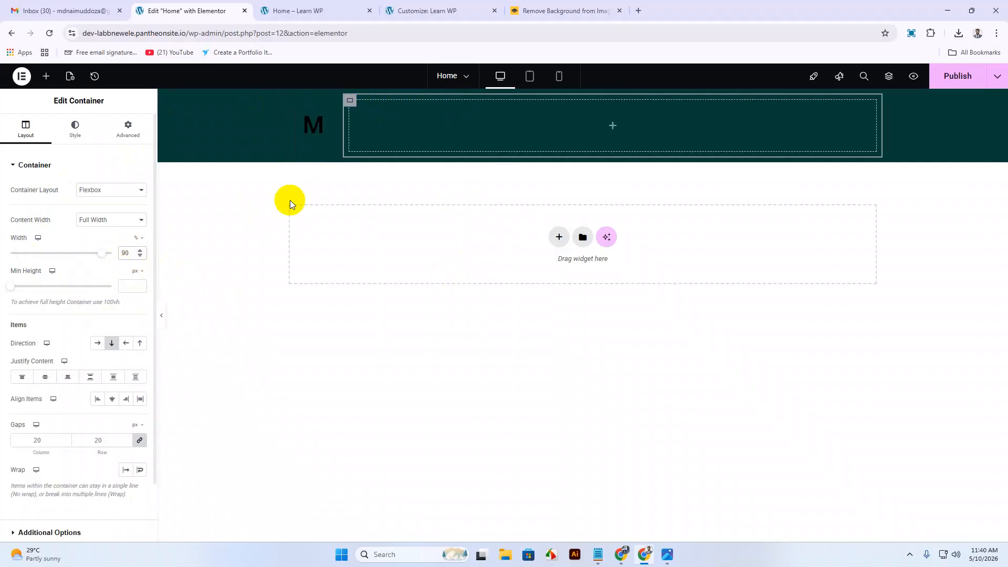
click(773, 108)
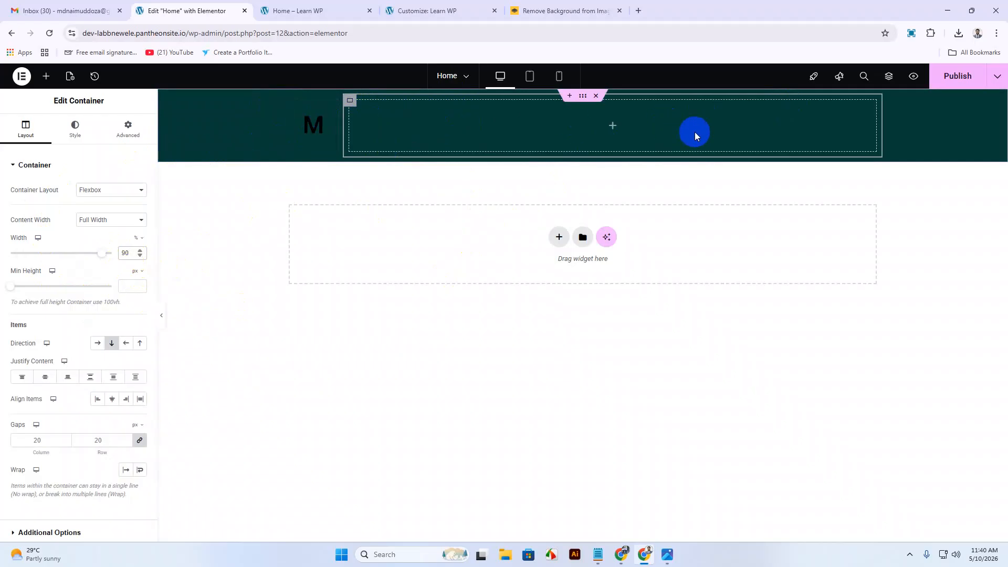
Drag a WordPress Menu widget into the header's right container.
click(46, 76)
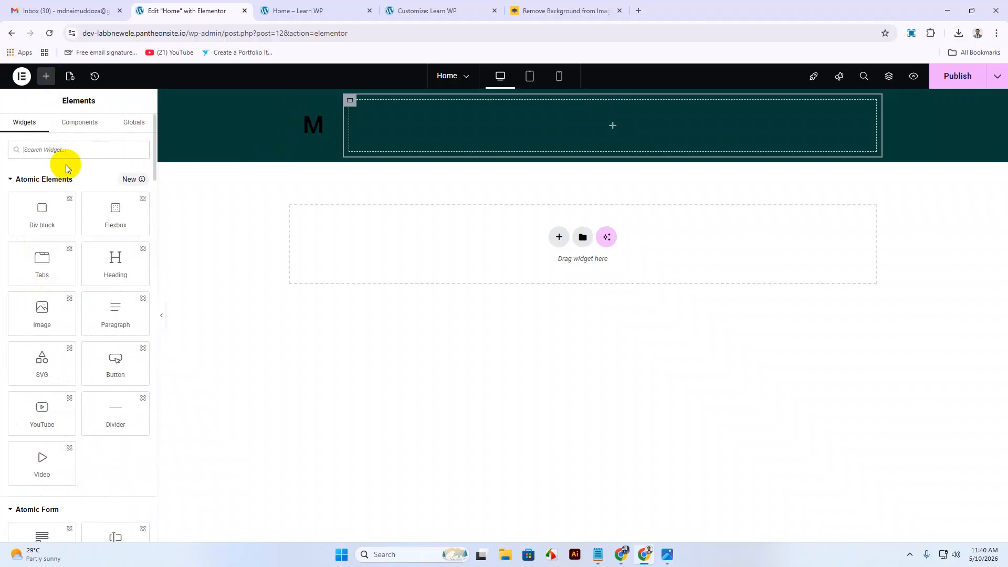
scroll(96, 378, down, 5)
scroll(96, 378, down, 10)
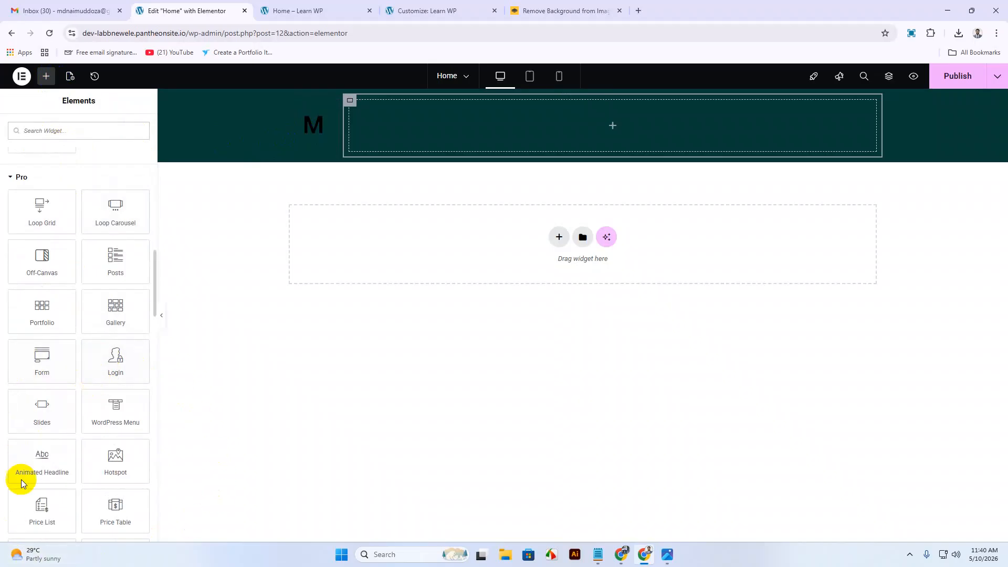
drag(117, 408, 621, 113)
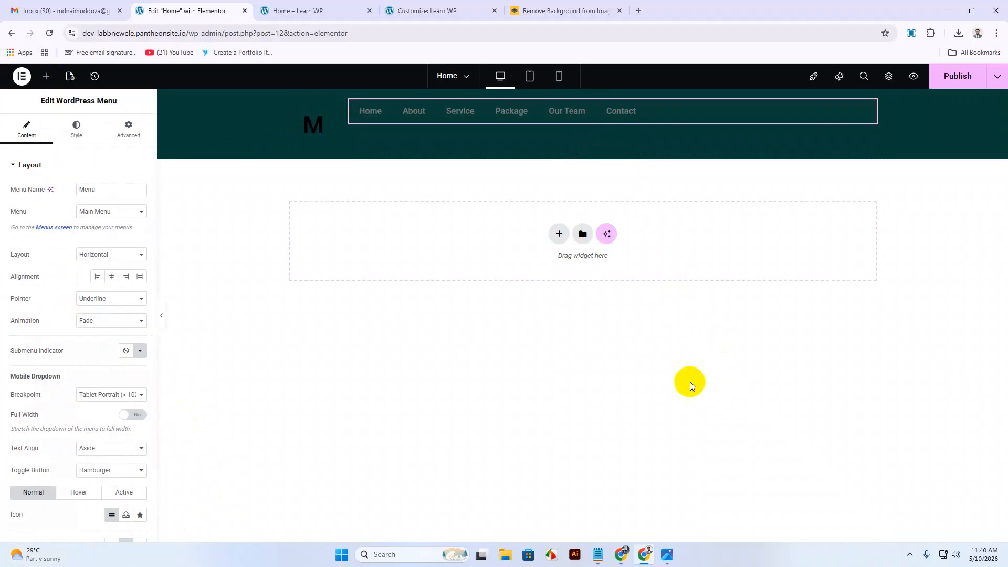
click(667, 554)
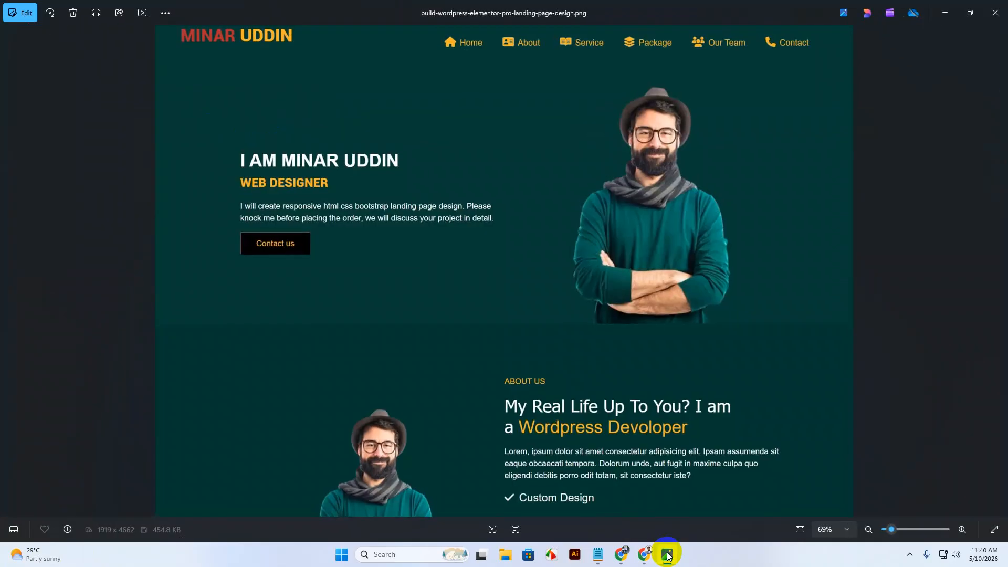
click(667, 554)
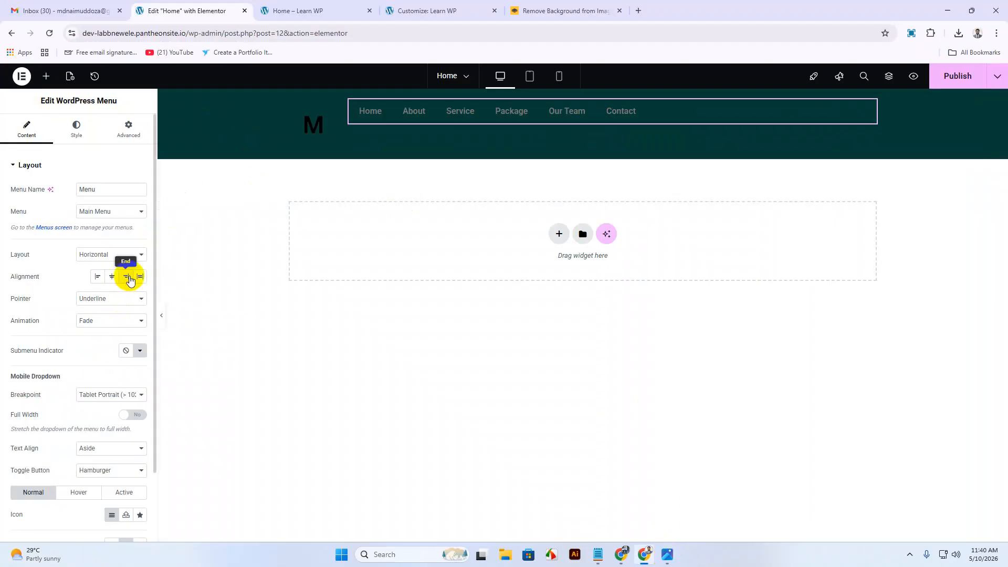
Set the menu alignment to End and the hover pointer effect to None.
click(128, 277)
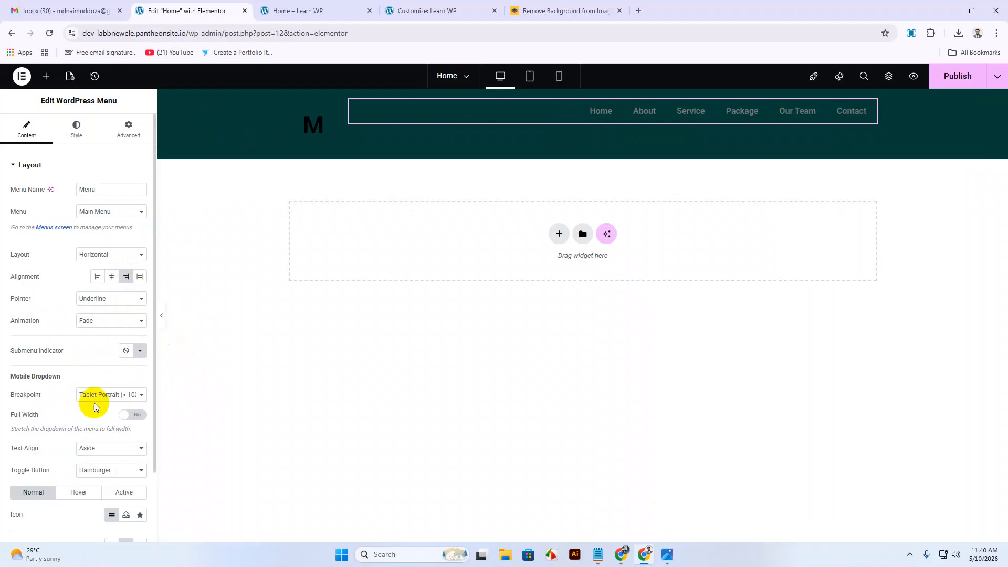
click(103, 299)
click(96, 313)
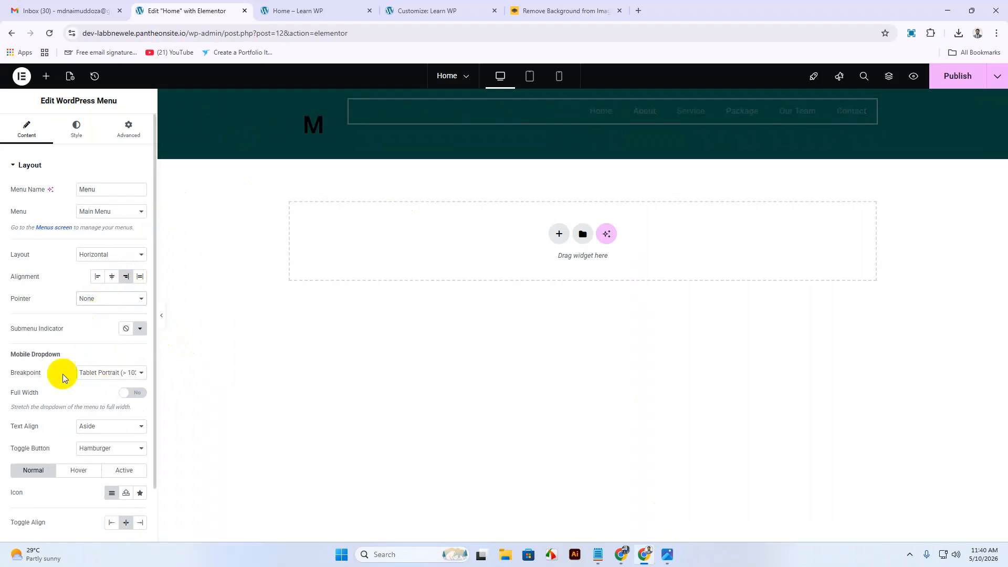
scroll(112, 424, down, 2)
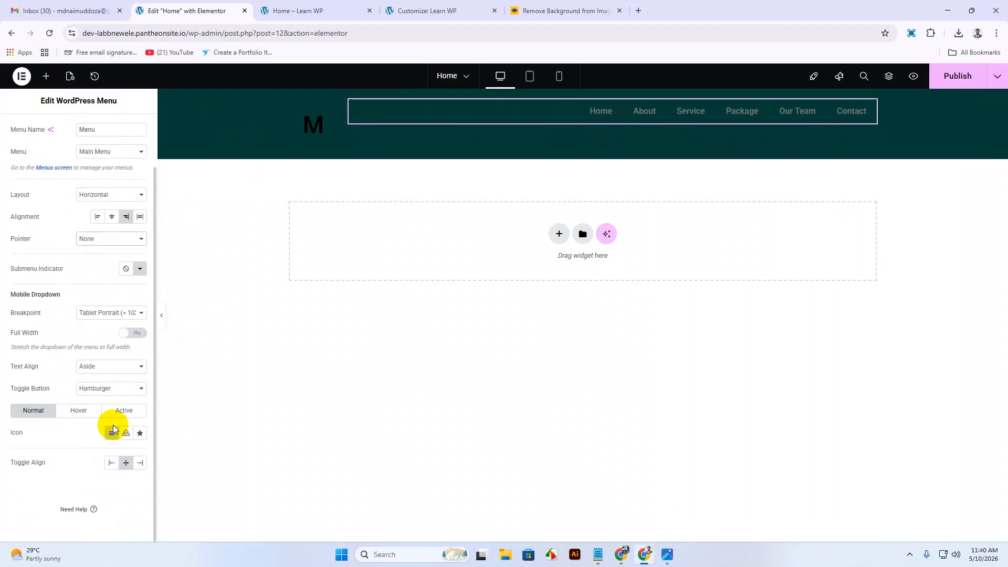
scroll(114, 430, up, 2)
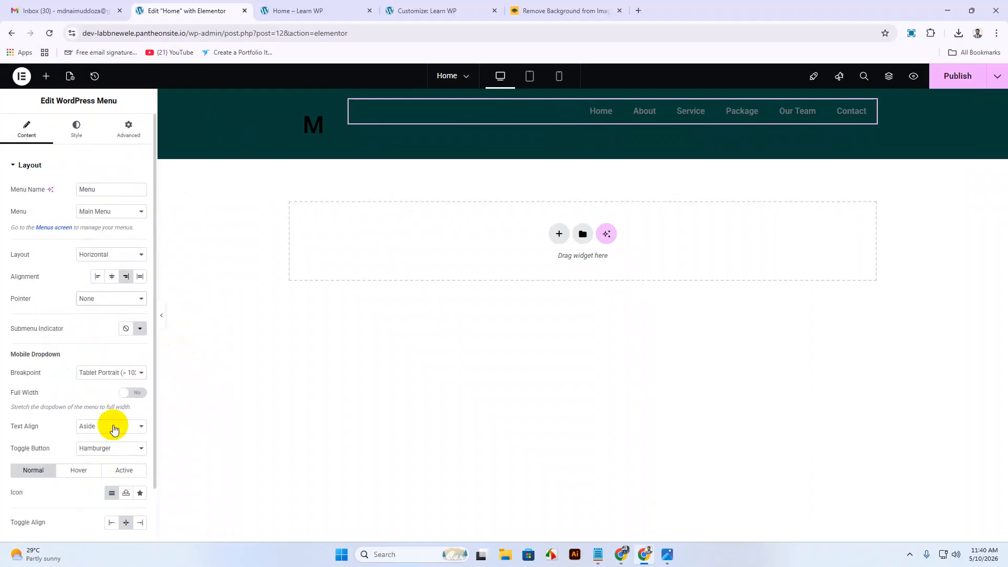
click(77, 139)
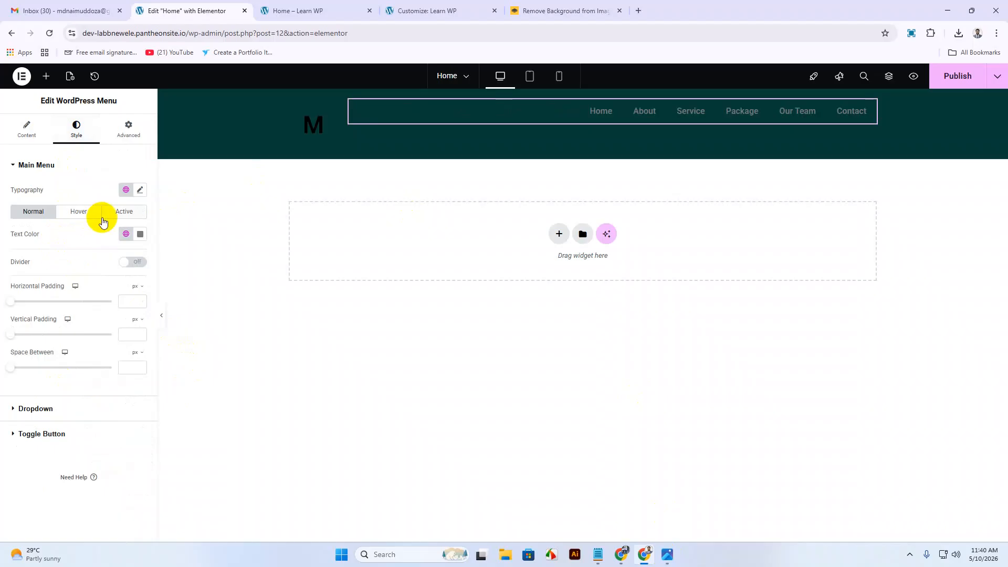
Set the menu typography font family to Rajdhani at size 20 px.
click(140, 190)
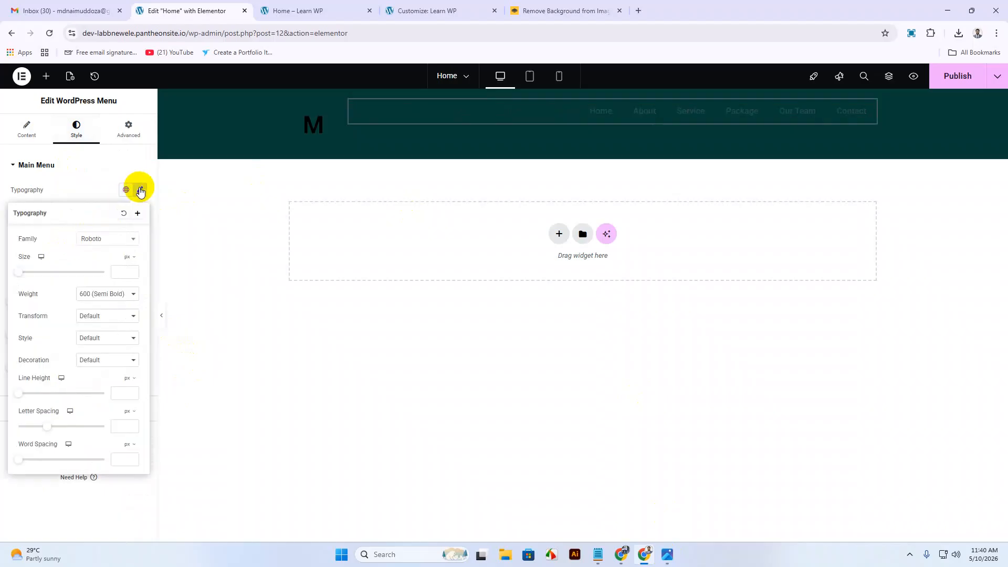
click(105, 240)
text(r)
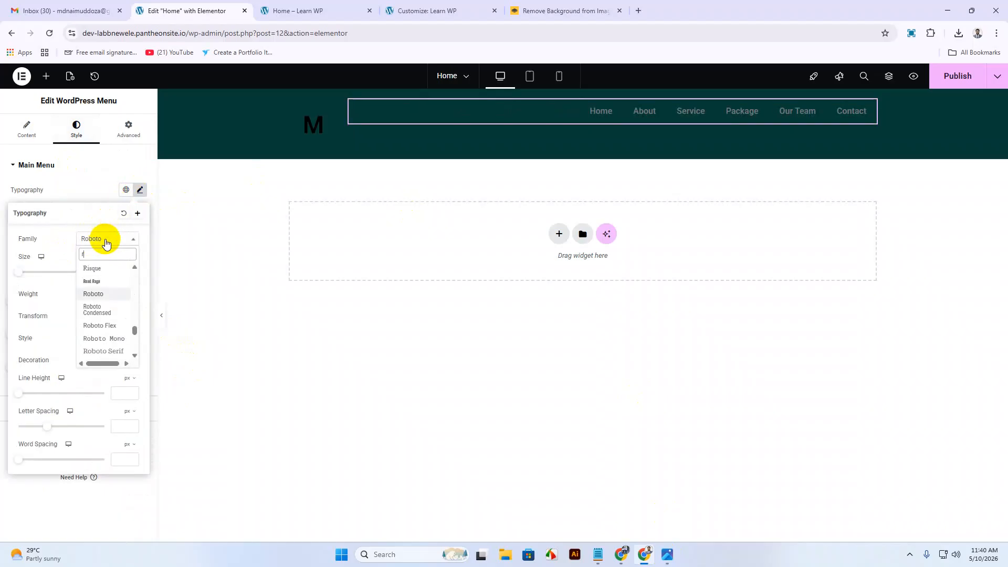
text(aj)
click(102, 308)
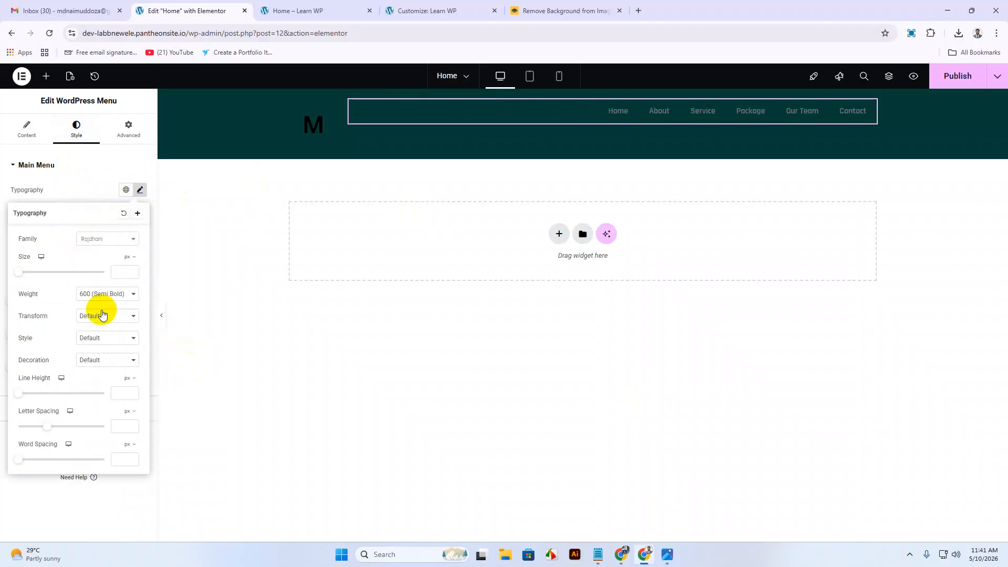
click(121, 268)
text(20)
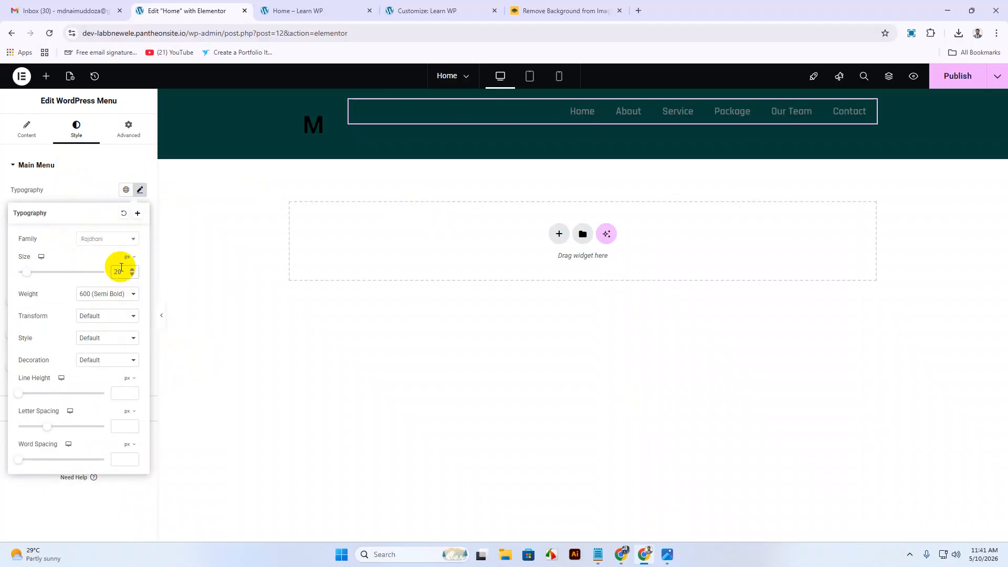
Make the menu text 600 Semi Bold and uppercase, with a 60px line height.
click(101, 297)
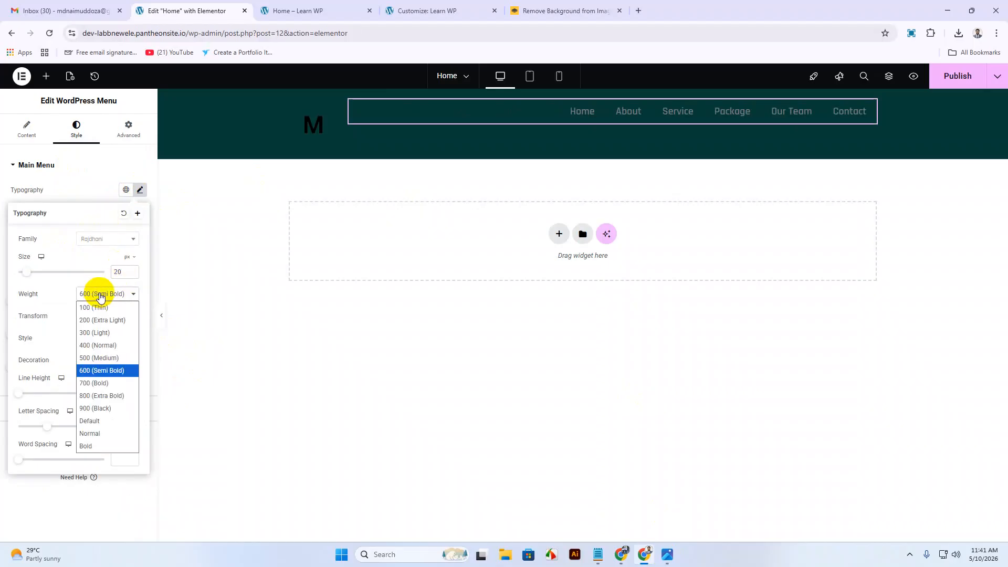
click(98, 381)
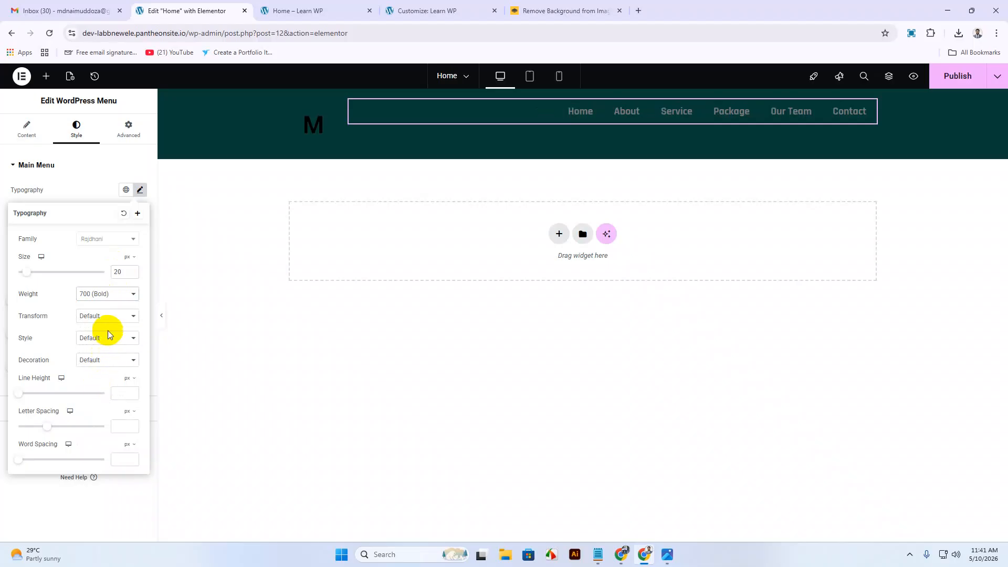
click(99, 293)
click(100, 370)
click(104, 320)
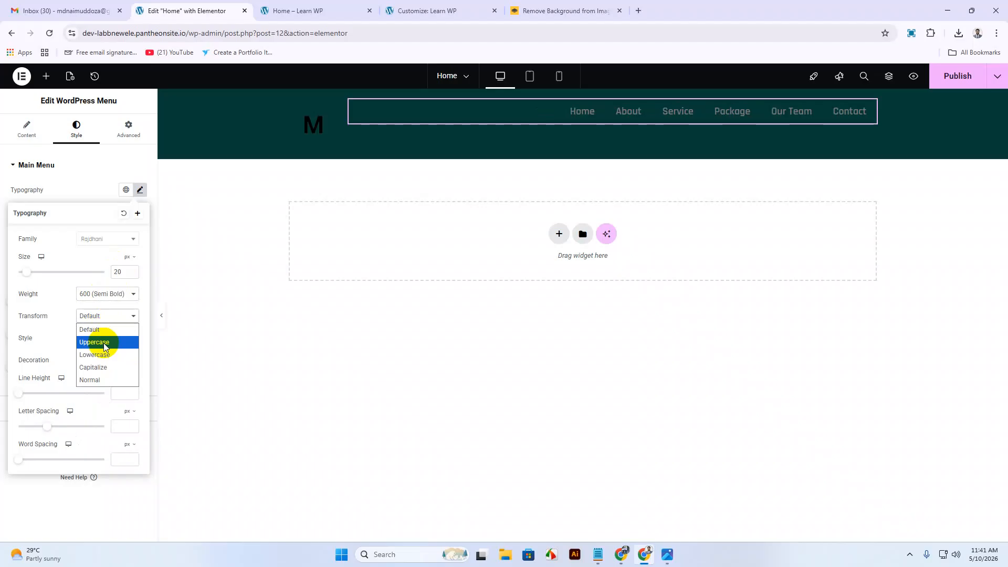
click(101, 342)
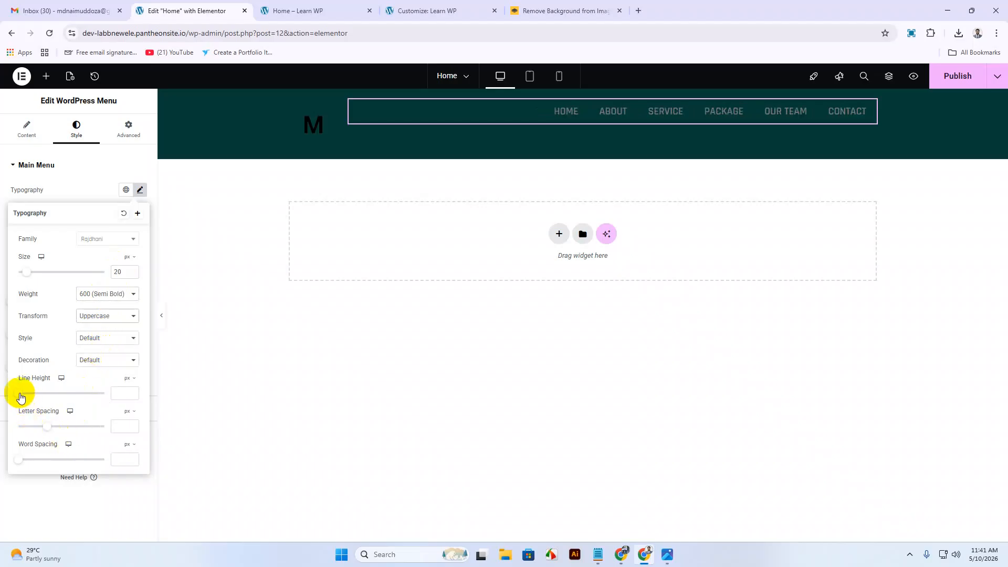
drag(17, 396, 77, 431)
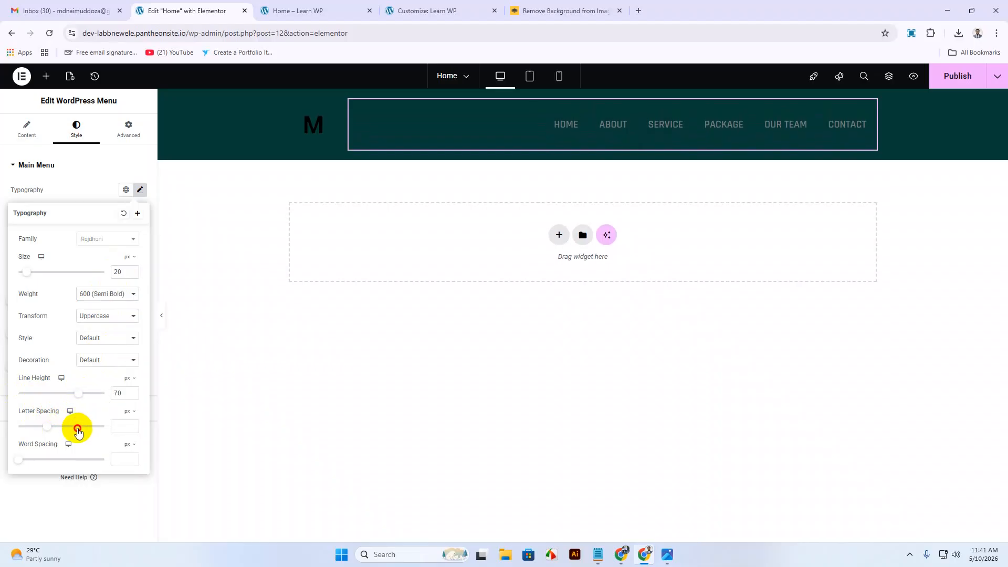
mouse_move(74, 432)
mouse_down()
mouse_move(50, 431)
mouse_move(70, 432)
mouse_up()
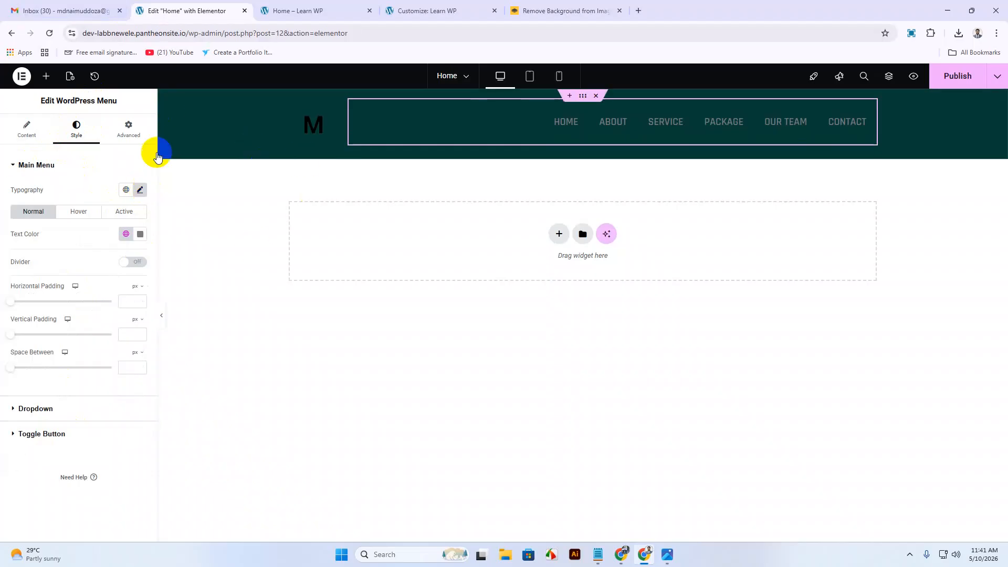
Open the menu text colour picker, then show the design's top menu in Google Drive.
click(139, 234)
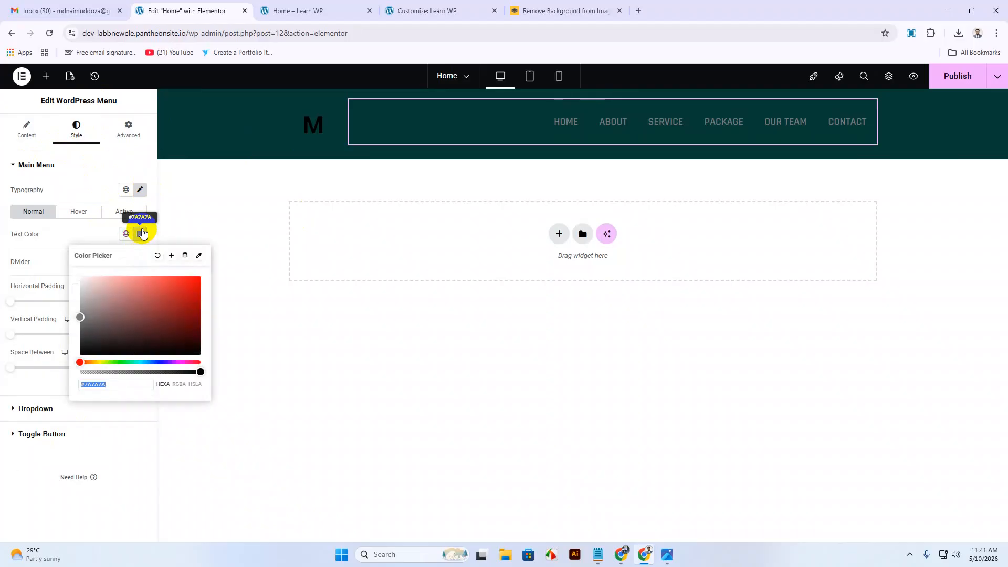
click(668, 558)
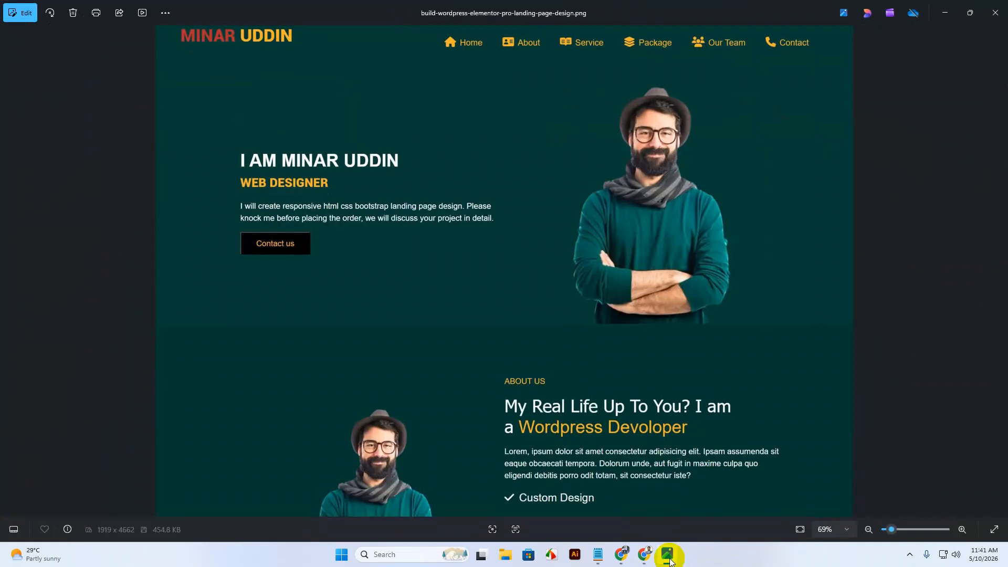
click(668, 556)
click(668, 557)
click(668, 557)
mouse_move(621, 555)
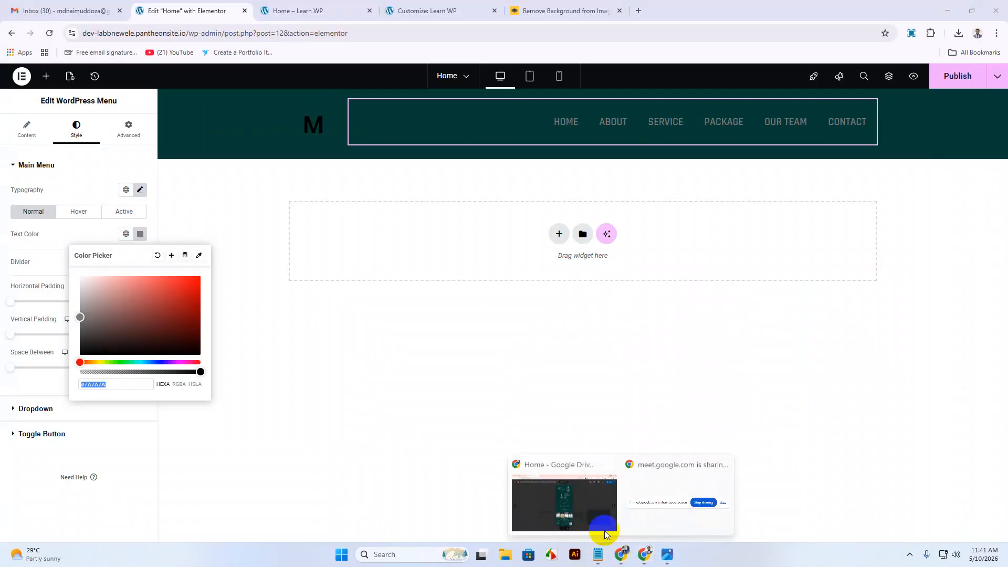
click(585, 513)
scroll(553, 251, up, 3)
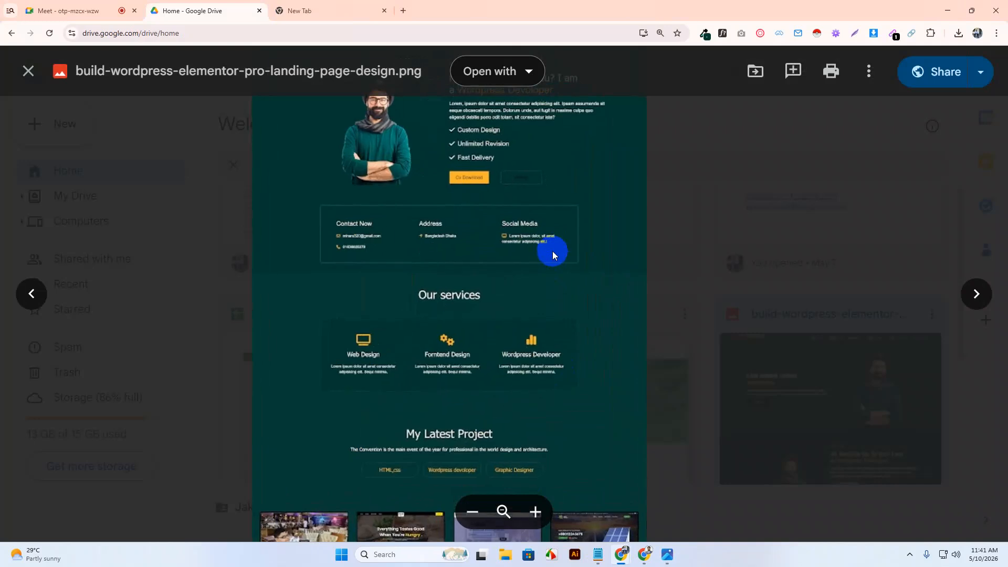
scroll(544, 231, up, 1)
drag(543, 215, 508, 525)
drag(538, 243, 499, 540)
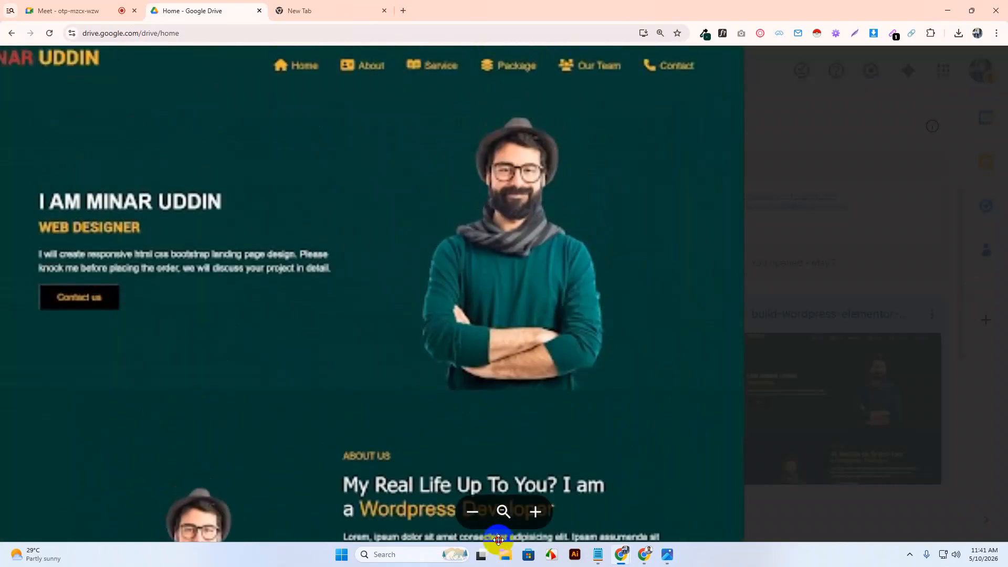
Sample orange #FAAD2E from the WEB DESIGNER text with the colour-picker extension.
click(707, 36)
click(660, 63)
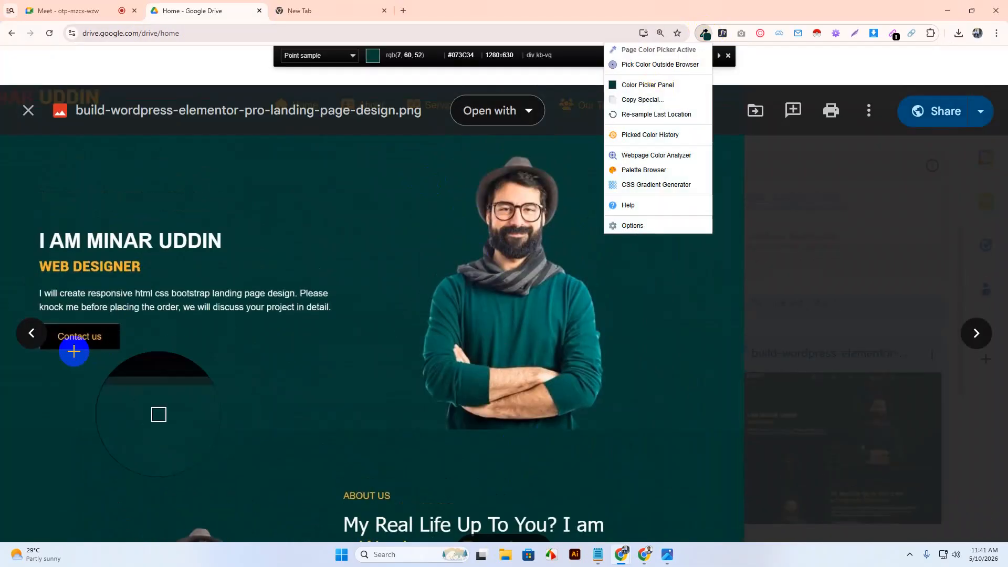
click(84, 266)
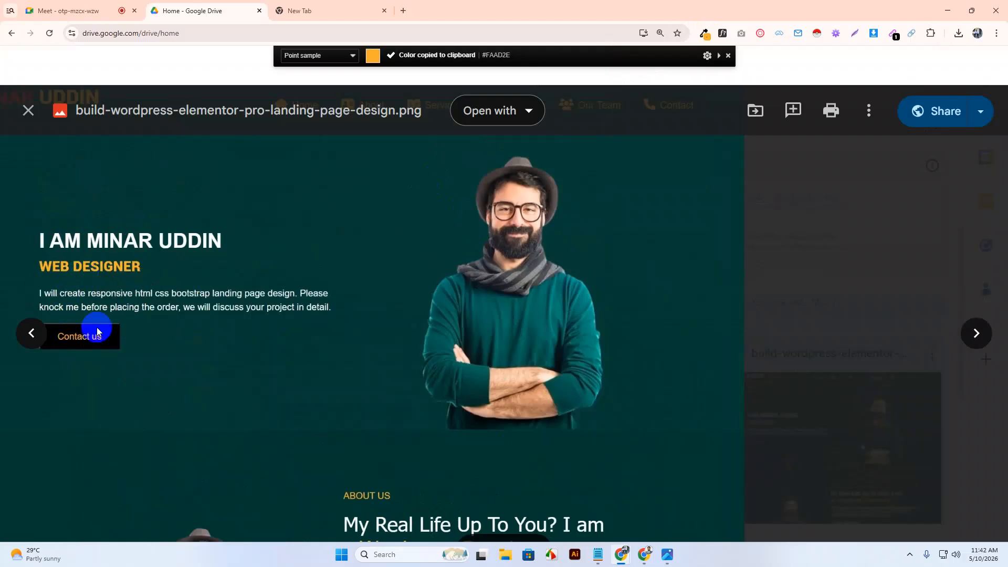
click(947, 11)
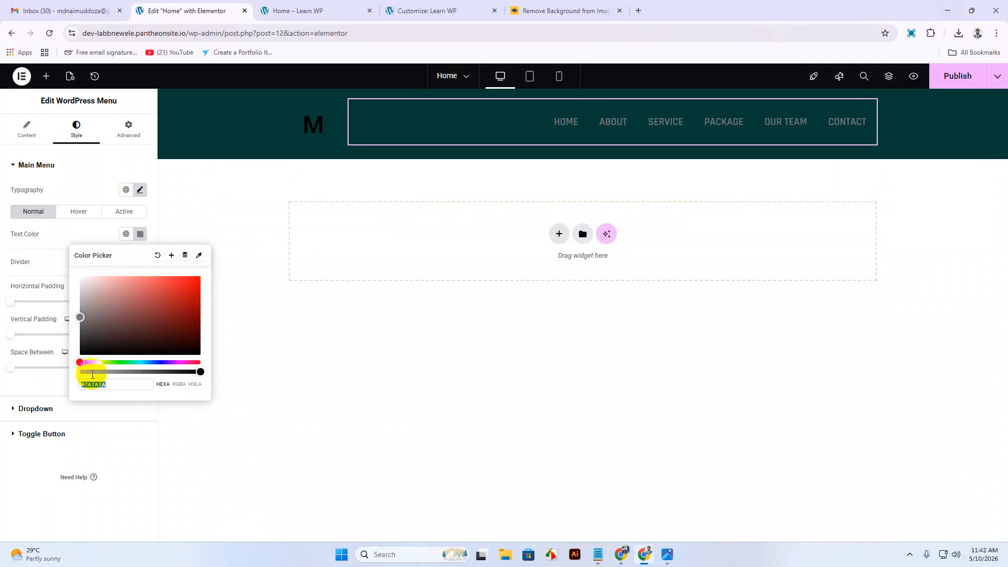
Paste #FAAD2E as the menu's normal text colour.
click(111, 387)
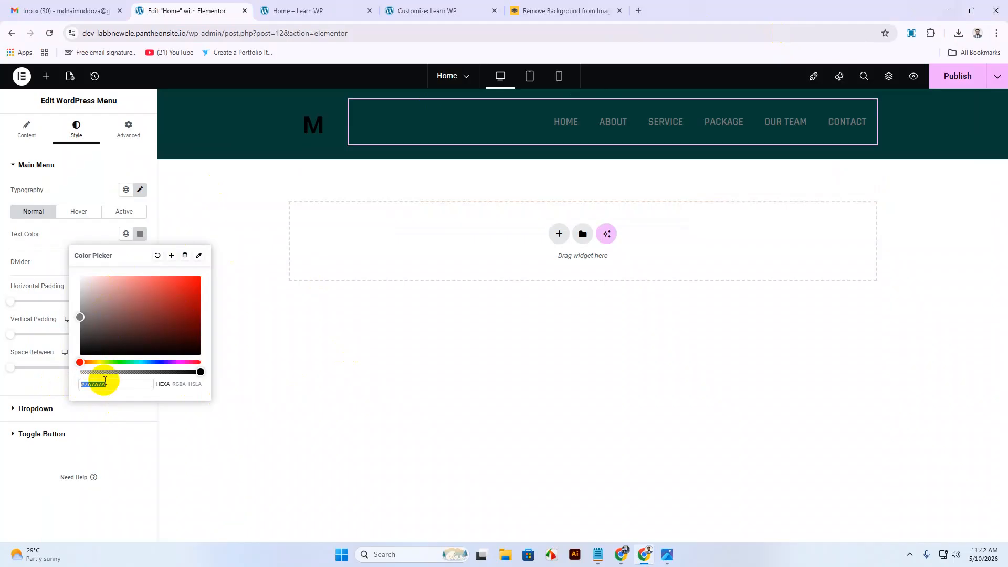
drag(115, 385, 59, 389)
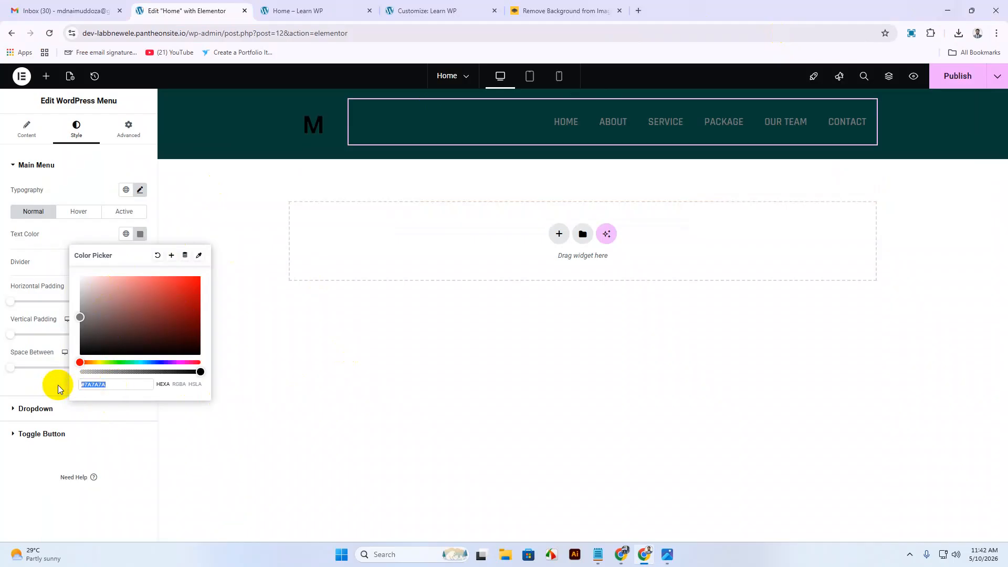
text(#FAAD2E)
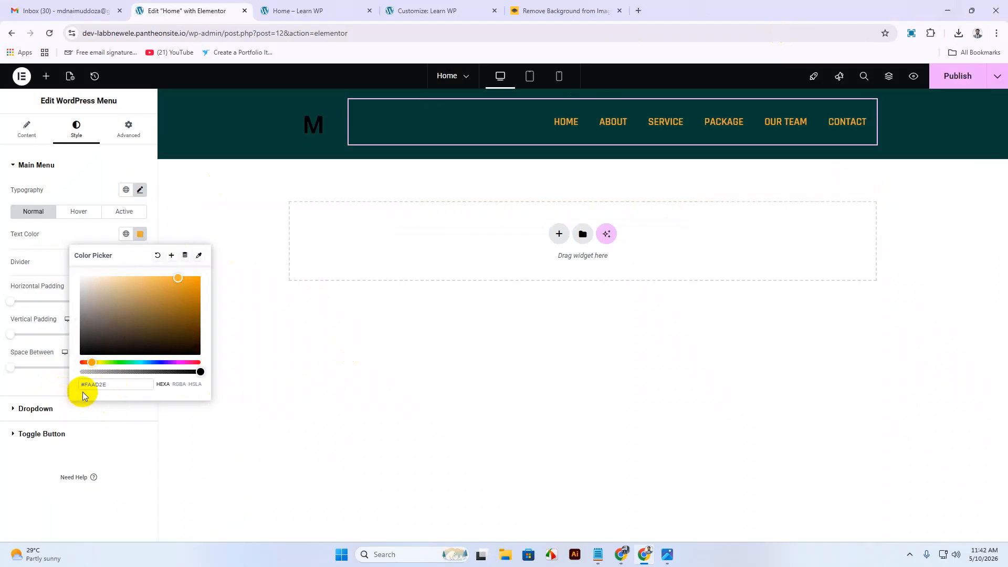
click(138, 238)
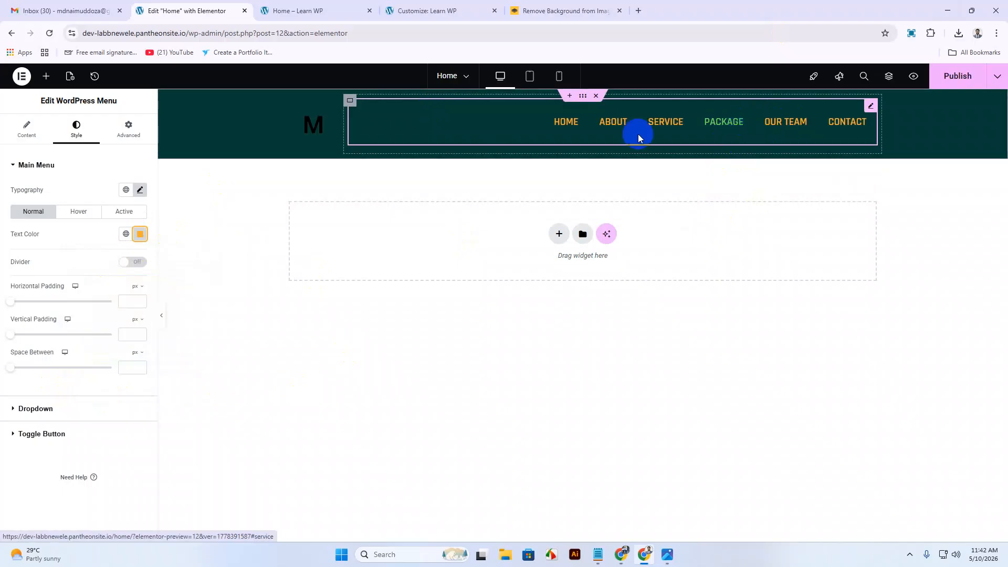
Replace the green hover text colour with orange #FAAD2E.
click(70, 211)
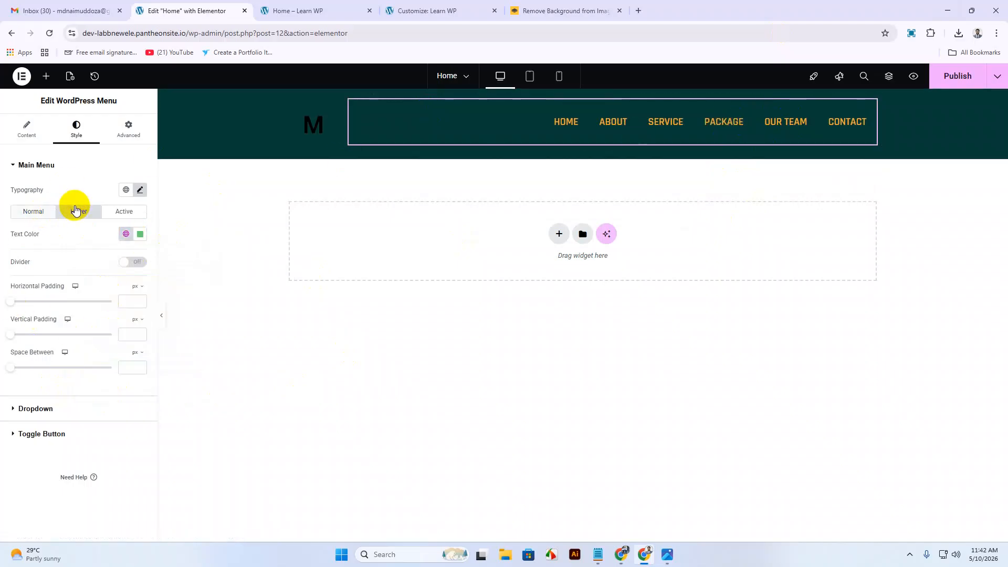
click(140, 233)
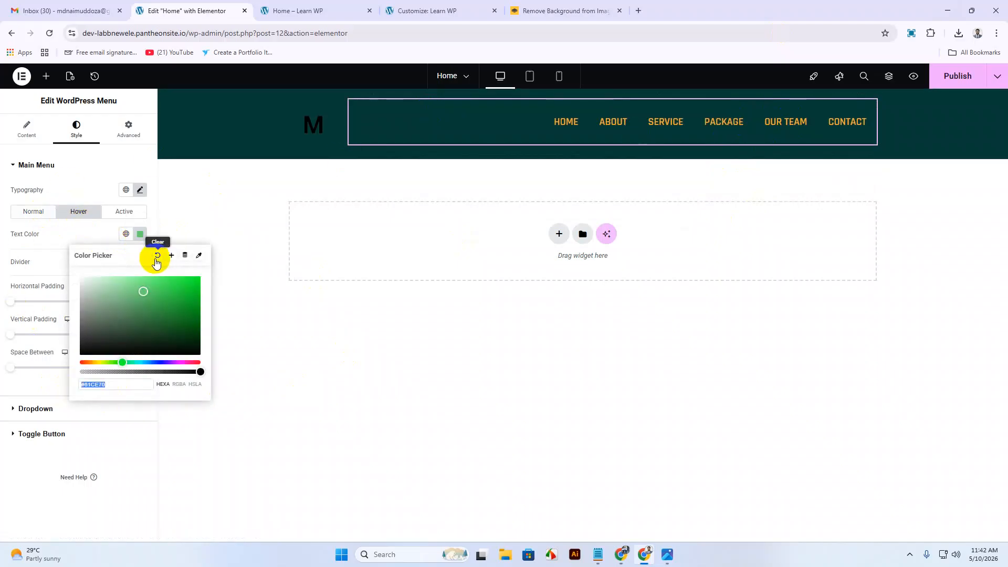
click(157, 256)
click(140, 234)
click(158, 255)
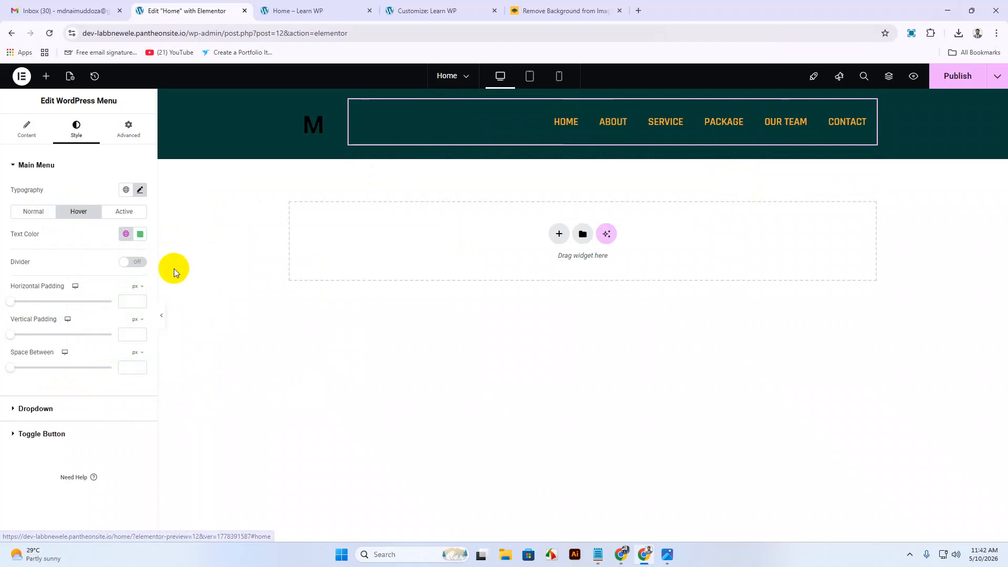
click(141, 235)
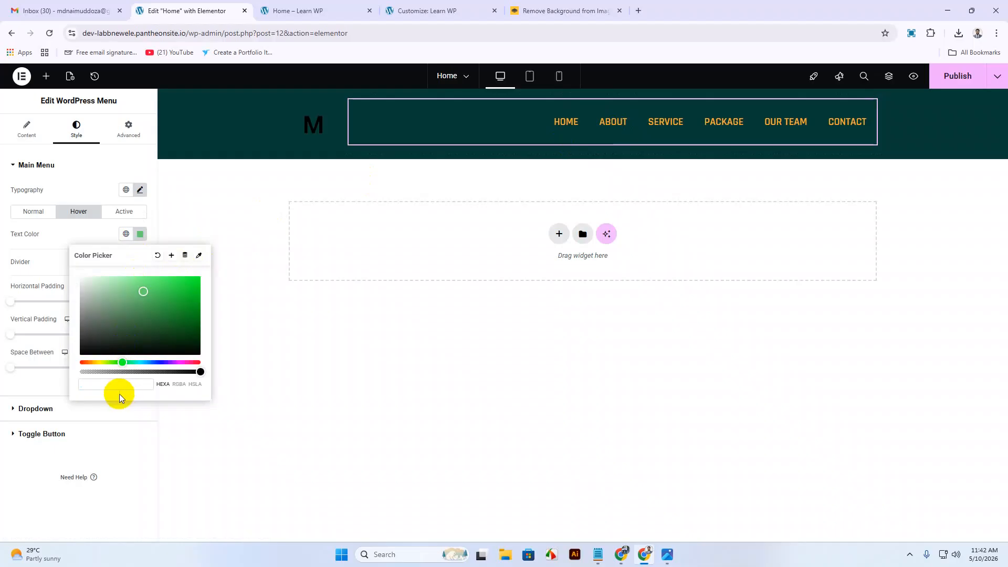
click(96, 361)
drag(190, 287, 175, 290)
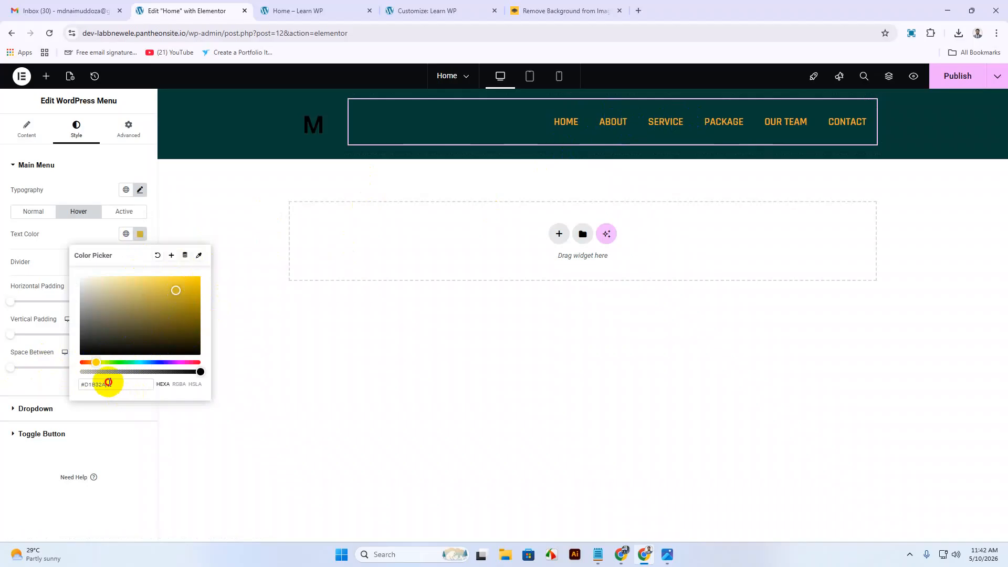
drag(108, 383, 34, 381)
text(#FAAD2E)
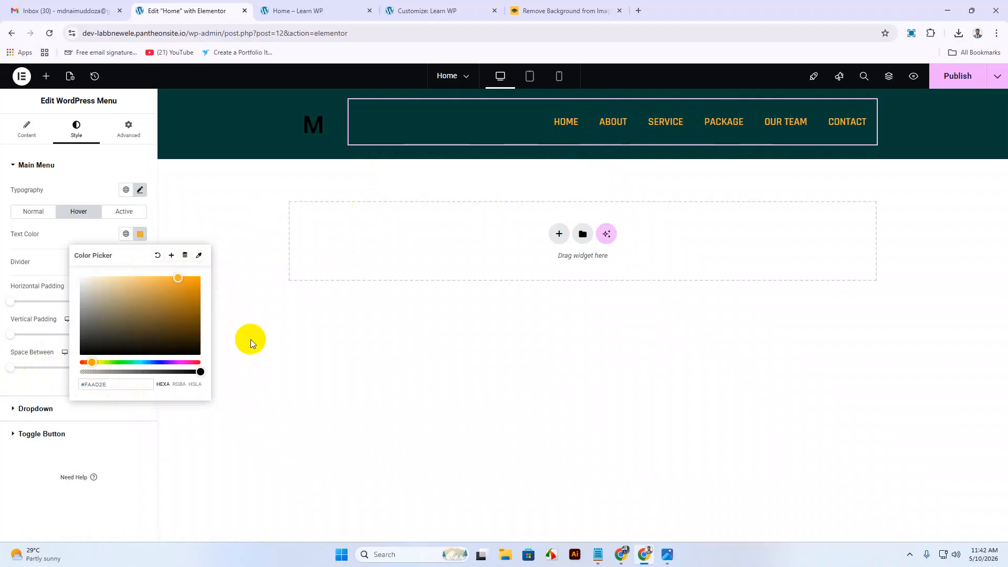
click(59, 232)
click(30, 212)
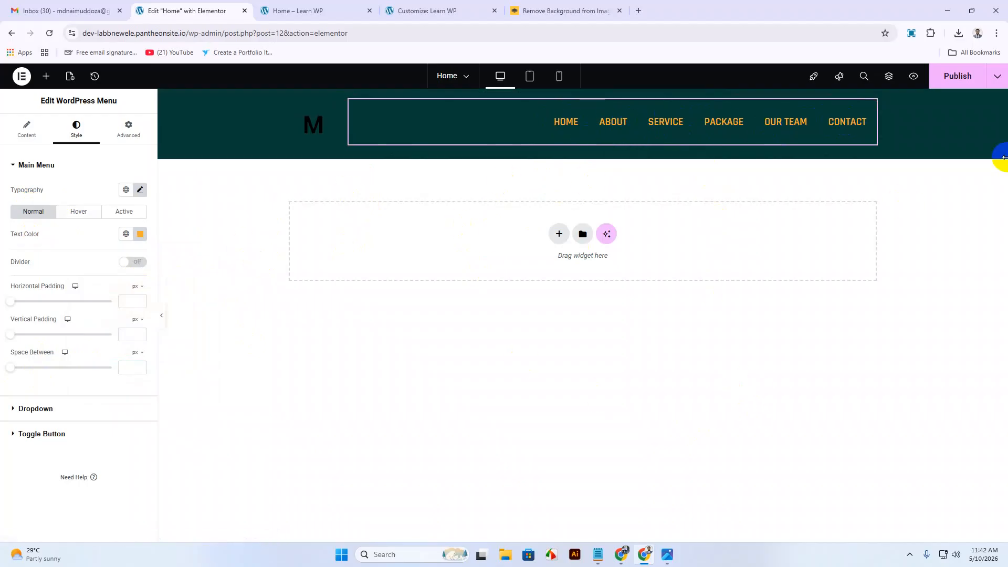
Publish the header changes and reload the live Home – Learn WP page.
click(959, 76)
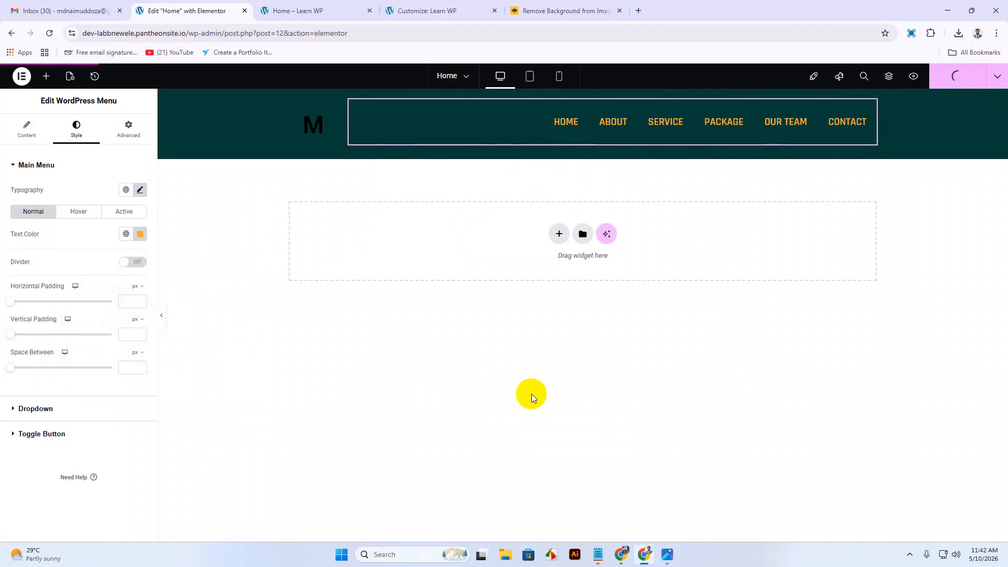
click(305, 29)
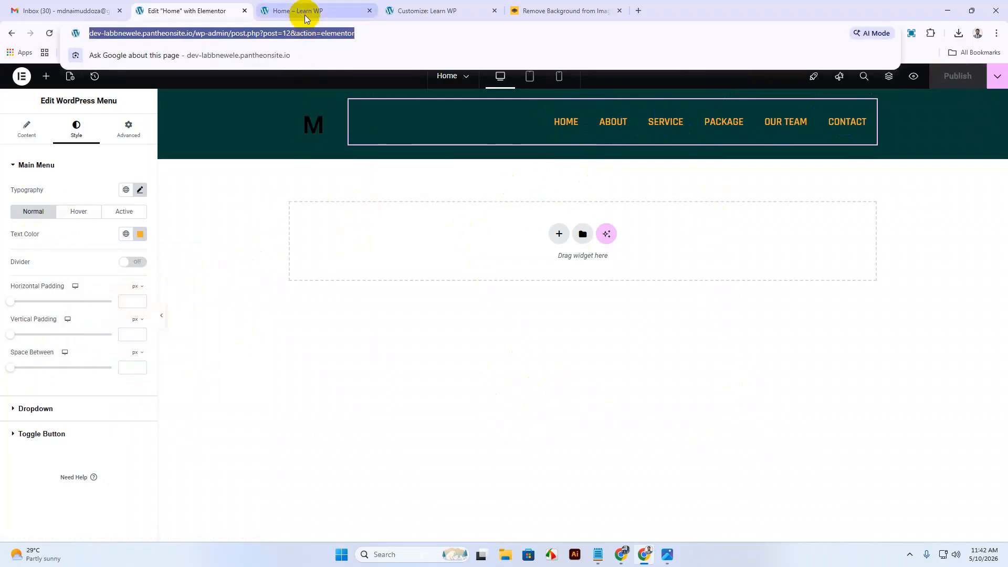
click(305, 16)
right_click(292, 215)
click(382, 256)
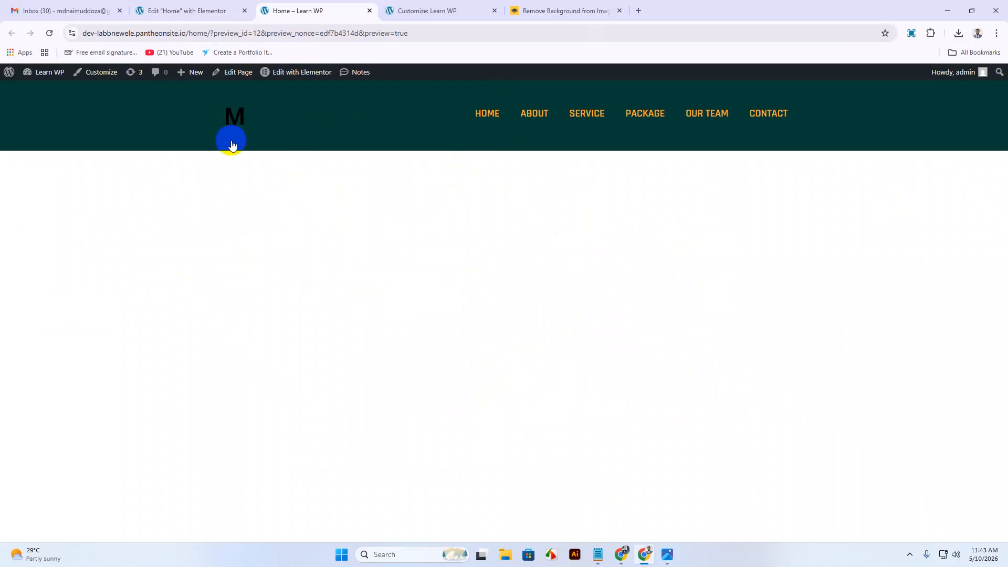
Search Google for 'logo' in a new tab and show the image results.
click(641, 10)
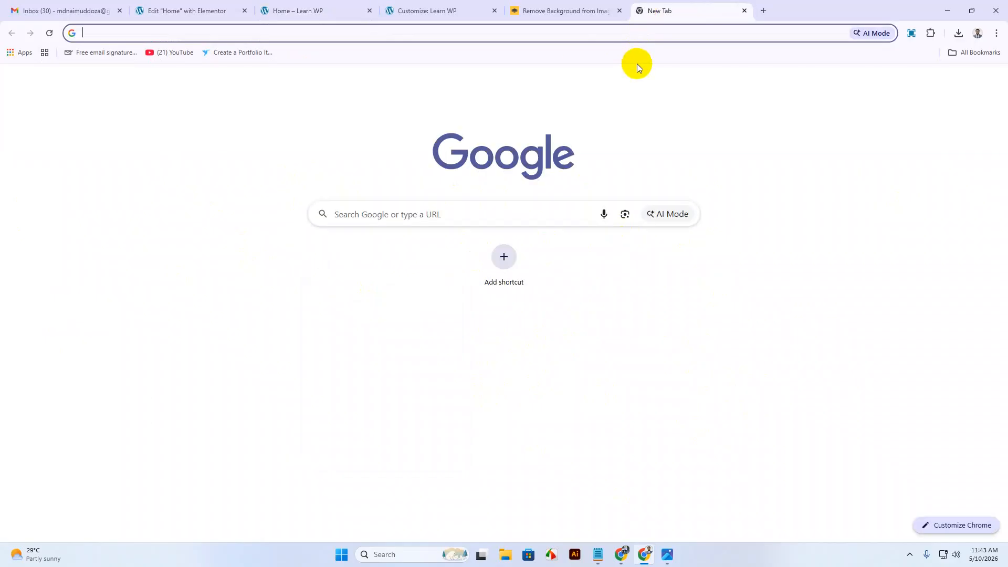
text(logo)
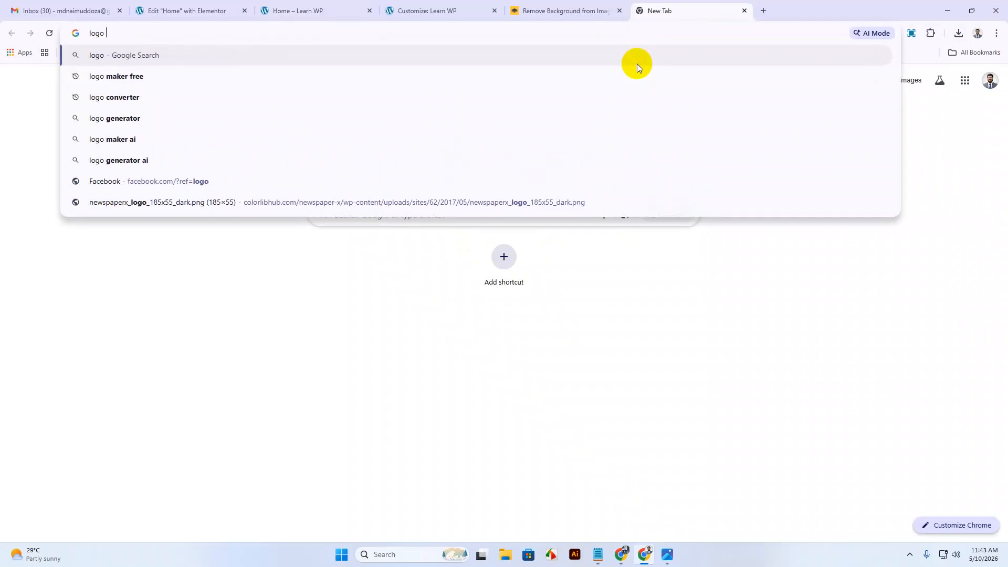
key(Return)
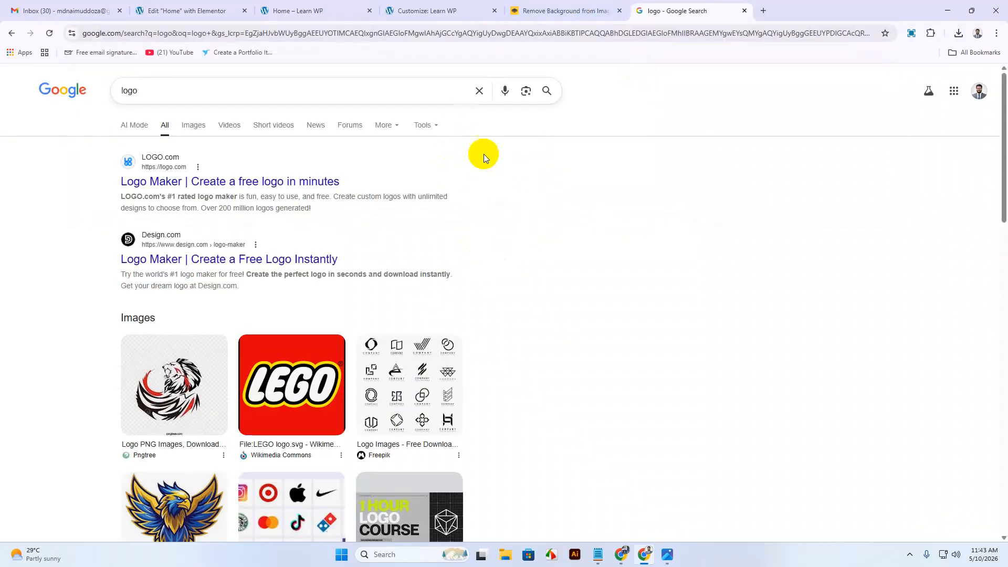
click(193, 125)
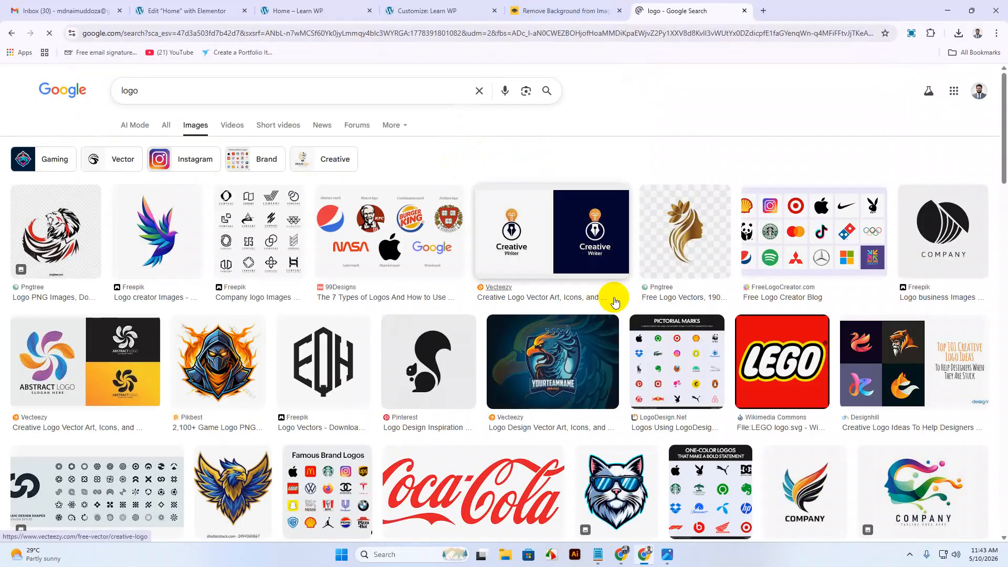
Preview Vocal Media's '8 World Famous Logos To Learn From Them' image result.
scroll(661, 313, down, 7)
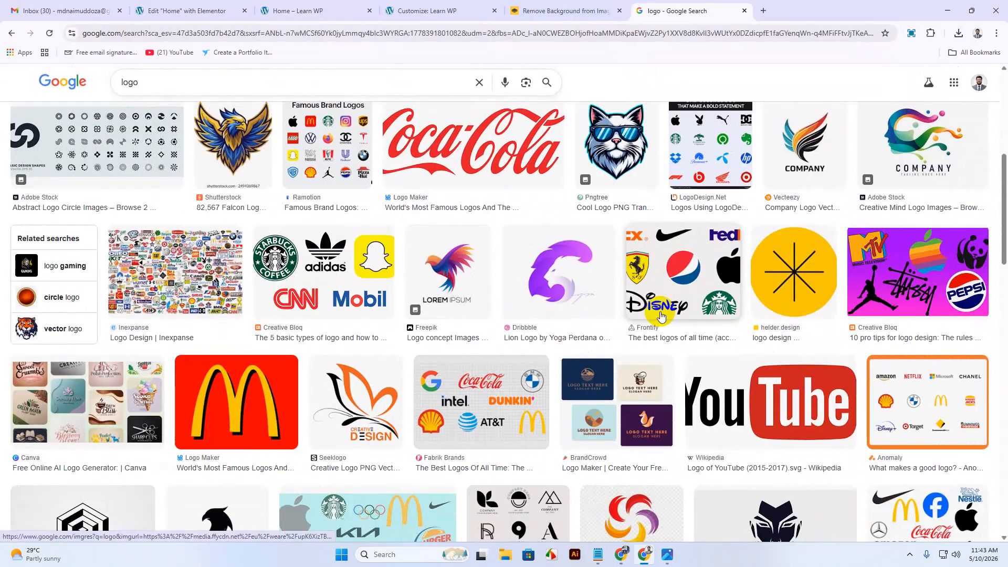
scroll(661, 315, down, 7)
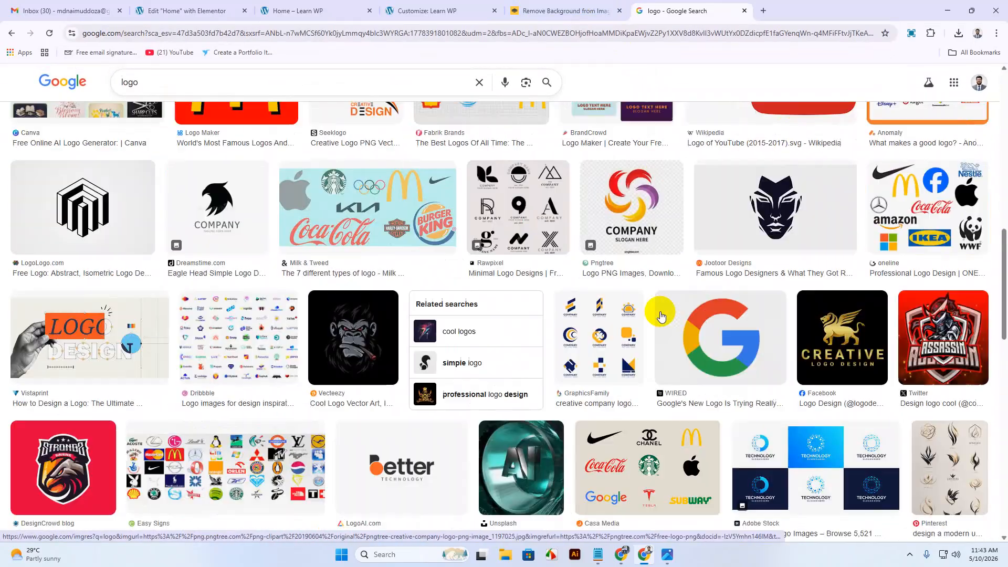
scroll(661, 315, down, 7)
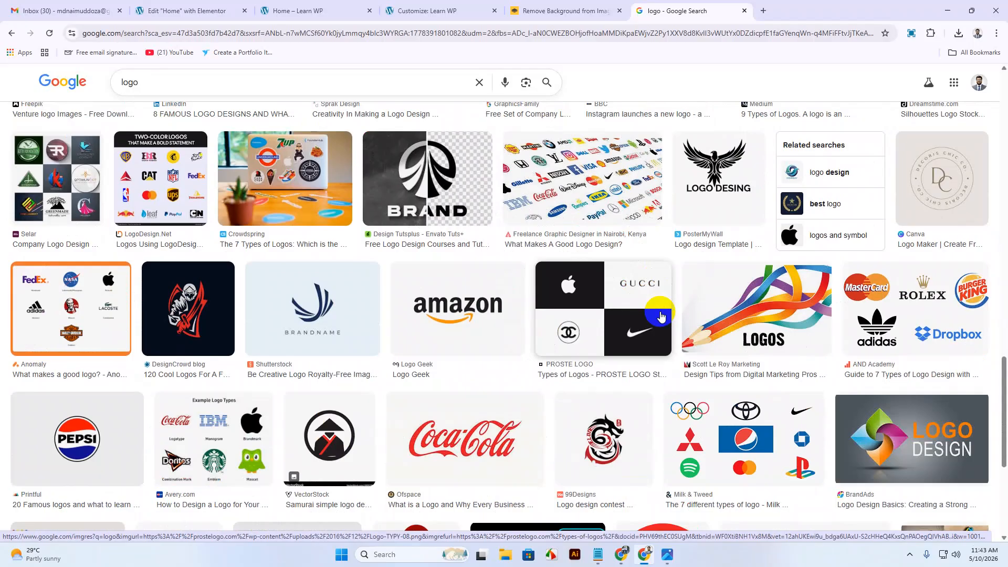
scroll(661, 315, down, 6)
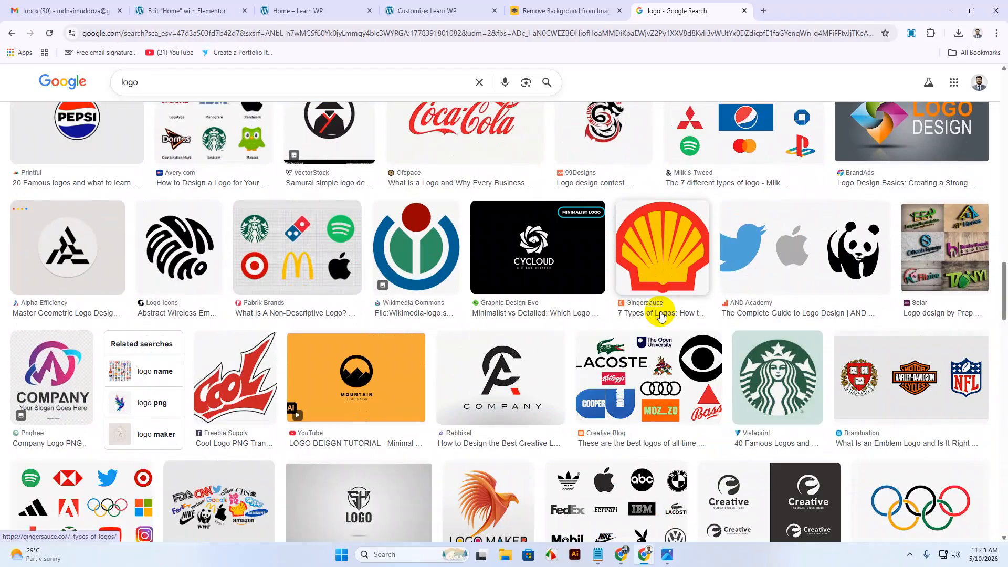
scroll(660, 316, down, 3)
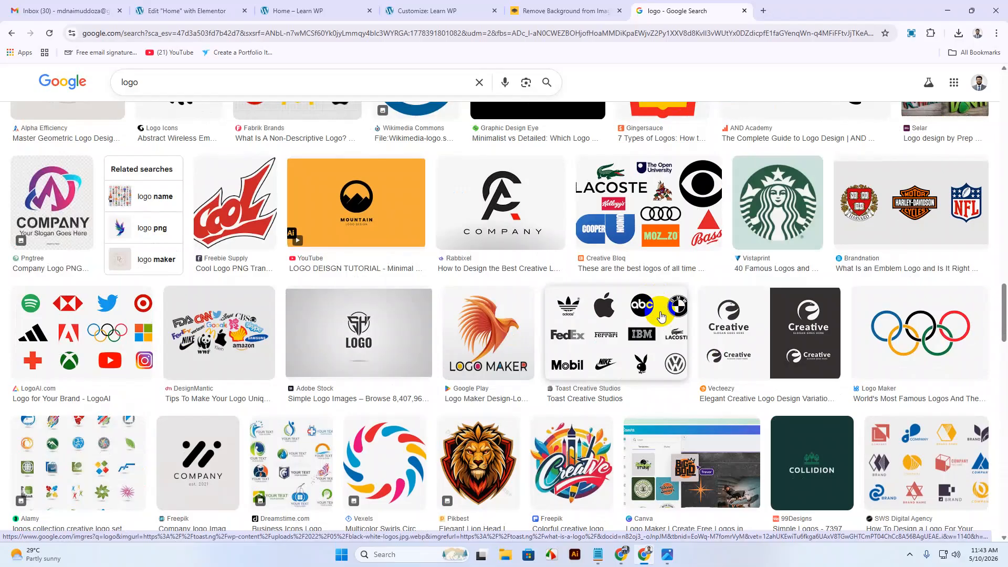
scroll(661, 315, down, 3)
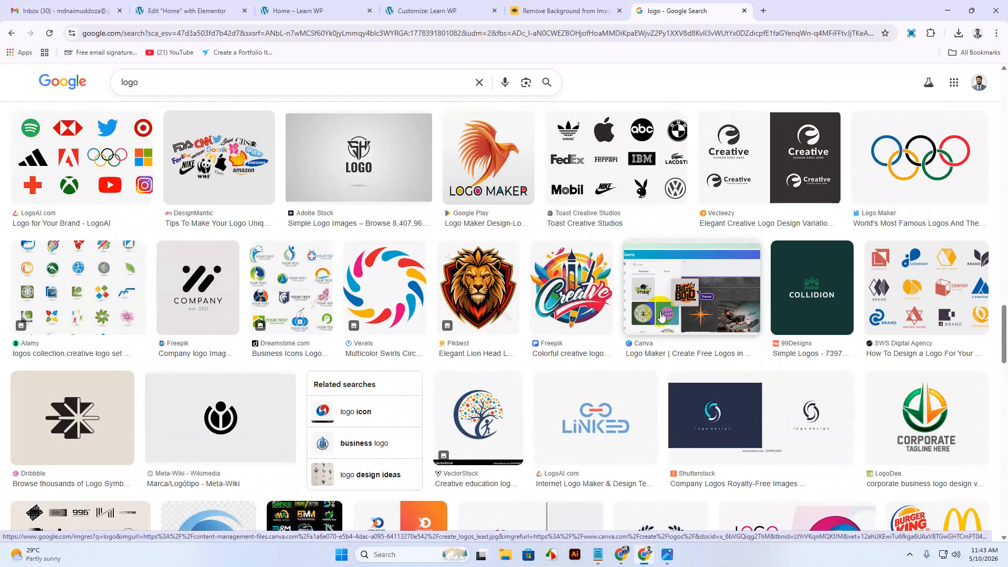
scroll(661, 315, down, 3)
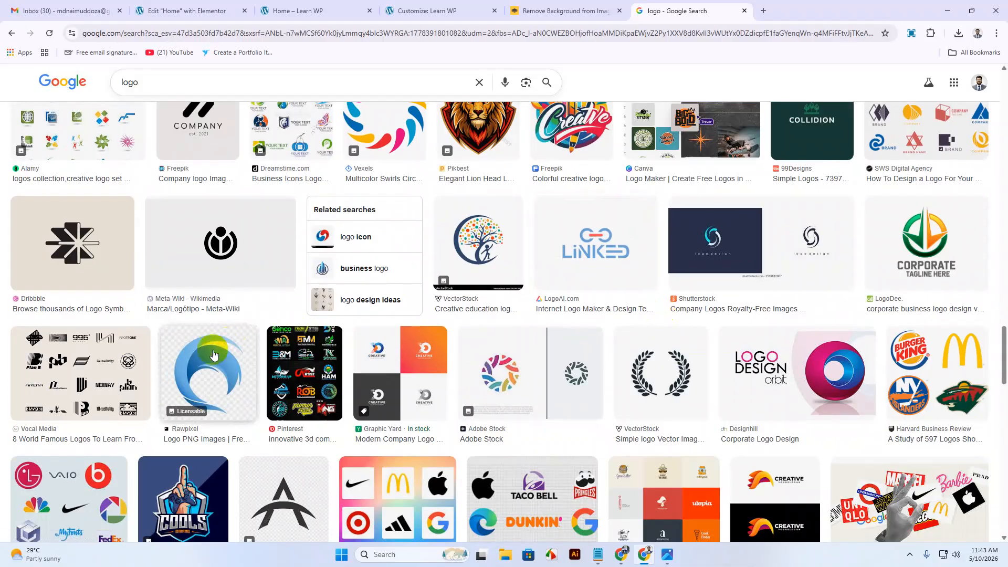
click(54, 387)
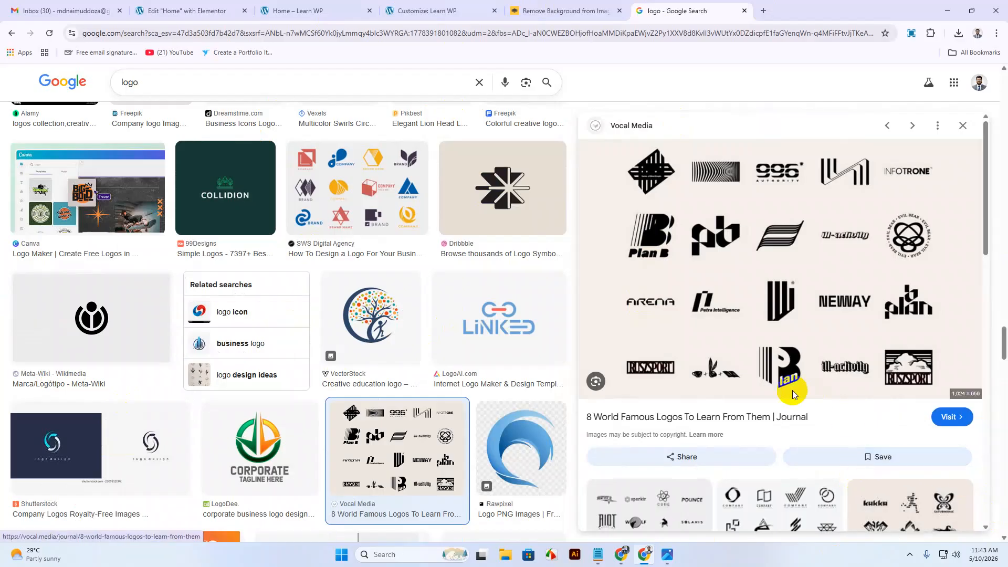
click(910, 555)
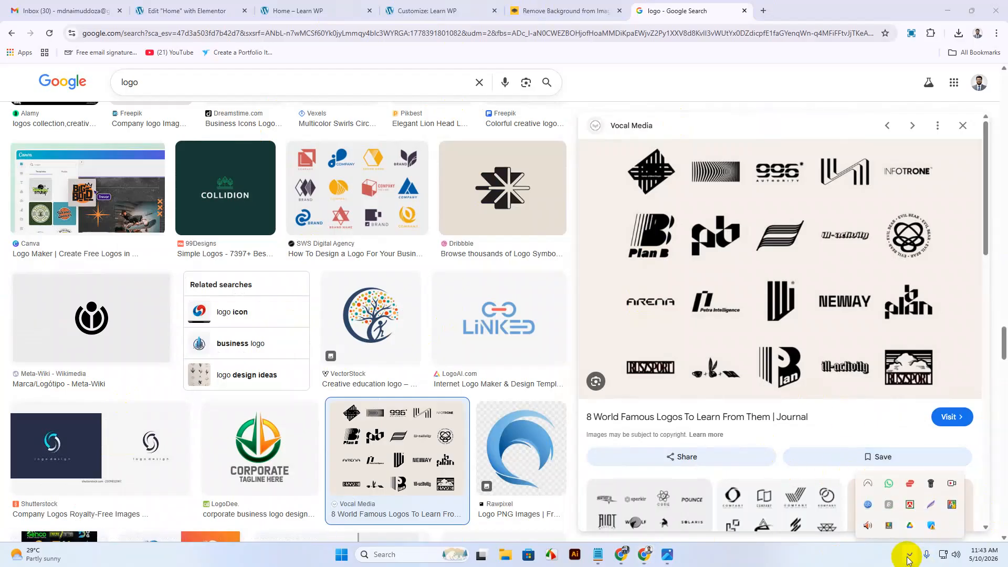
Capture the NEWAY logo with Lightshot and save it as Screenshot_6.png in Downloads.
click(932, 505)
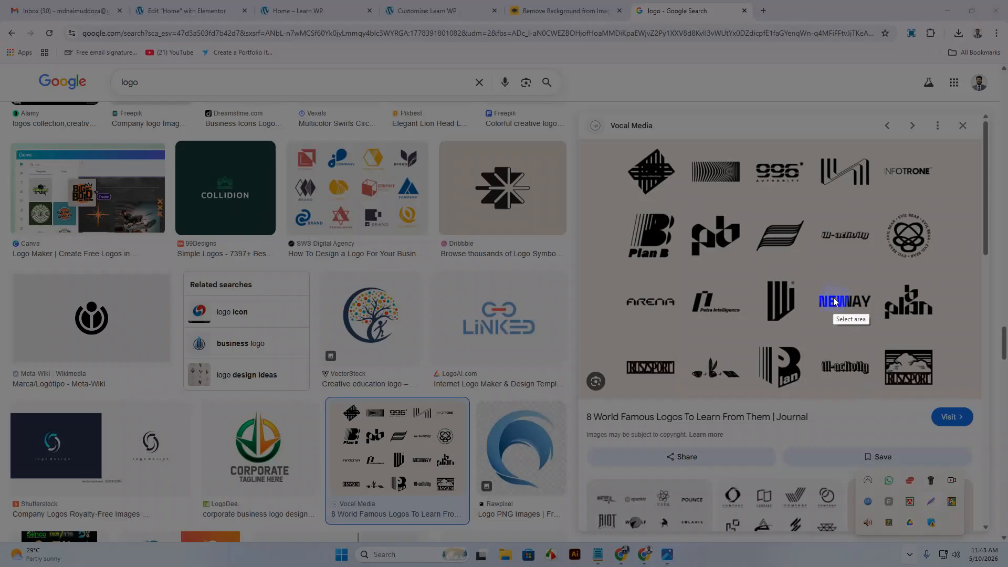
drag(812, 286, 875, 314)
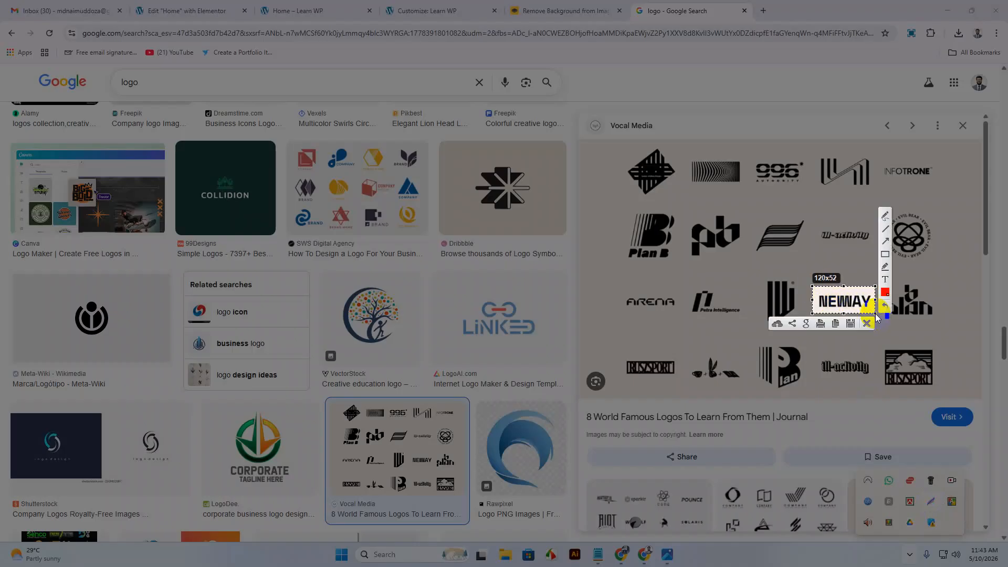
click(851, 324)
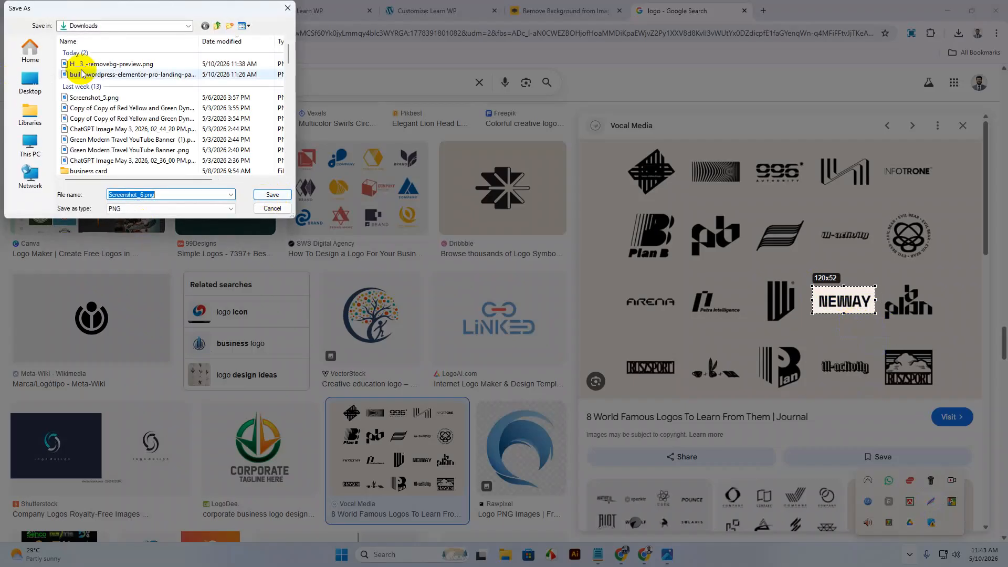
click(273, 194)
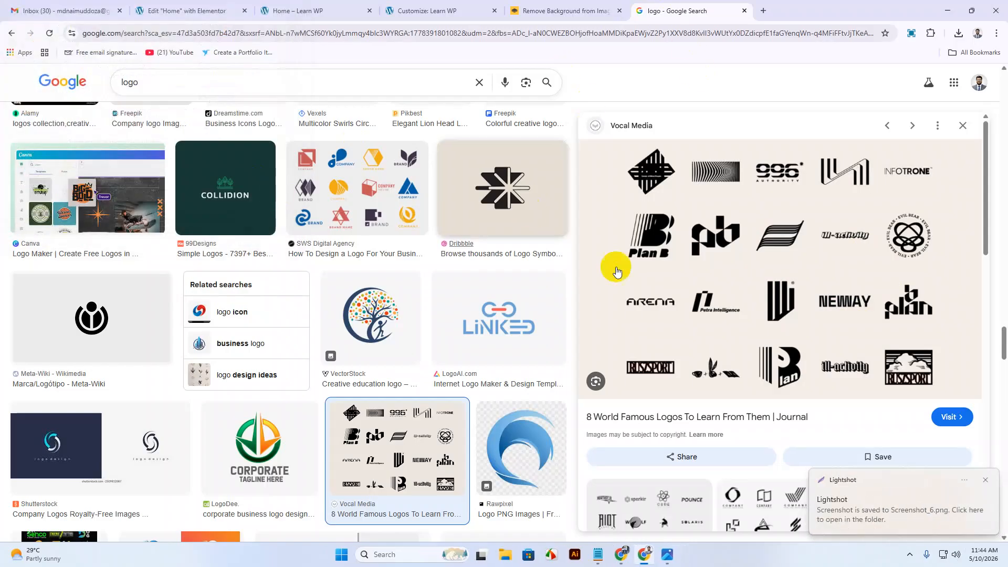
click(580, 16)
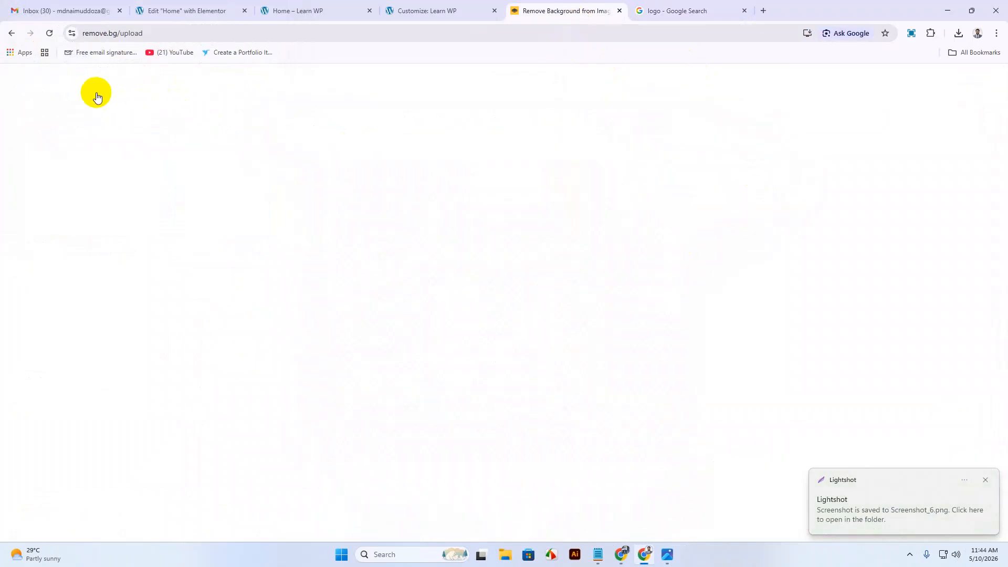
Upload Screenshot_6.png to remove.bg and download the 120×52 background-free preview.
click(83, 85)
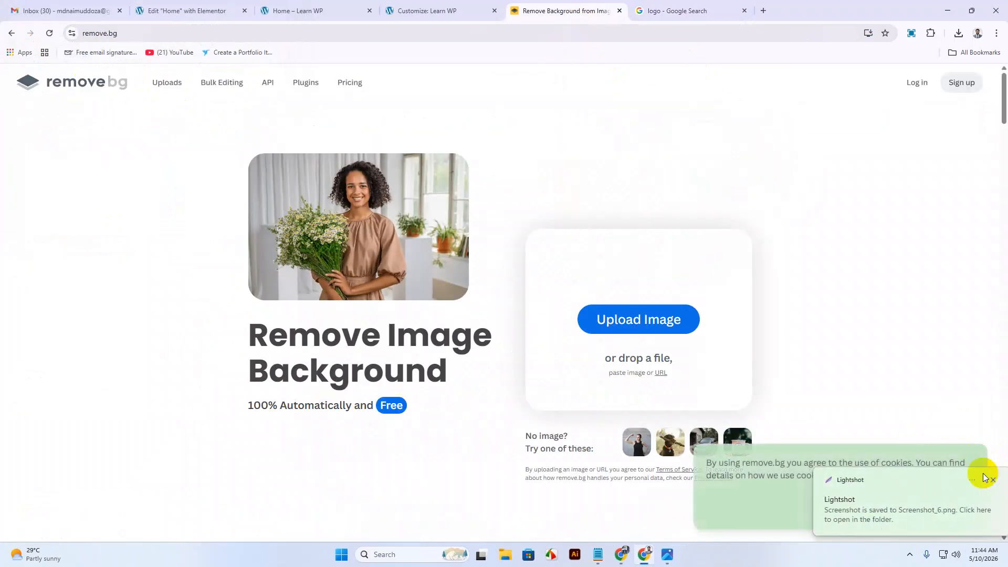
click(986, 480)
click(638, 319)
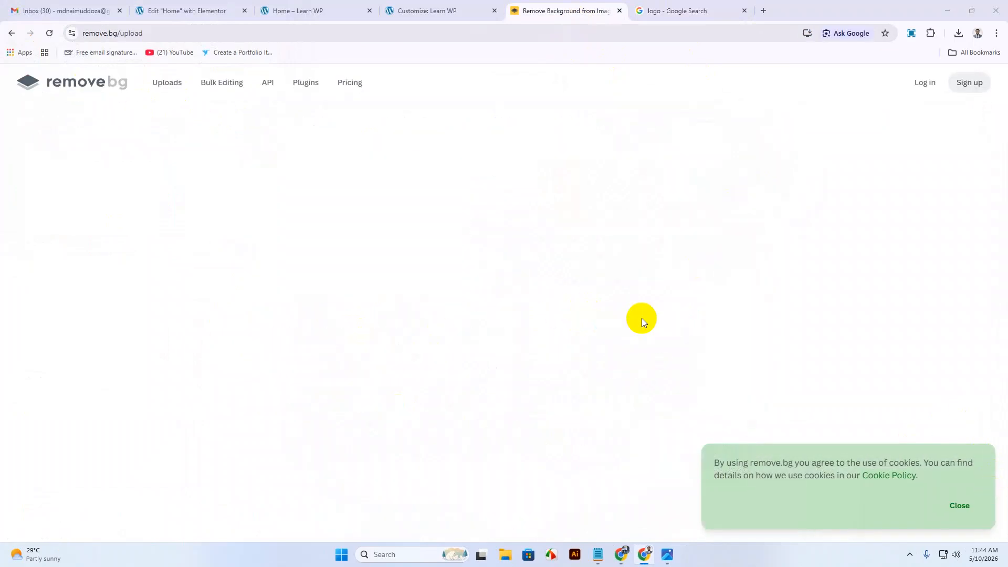
click(123, 110)
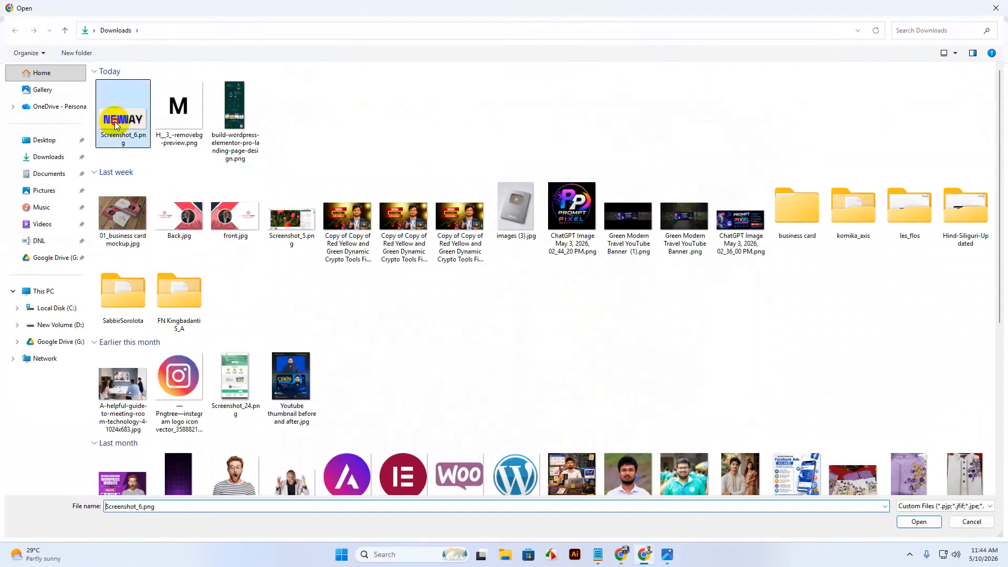
click(920, 520)
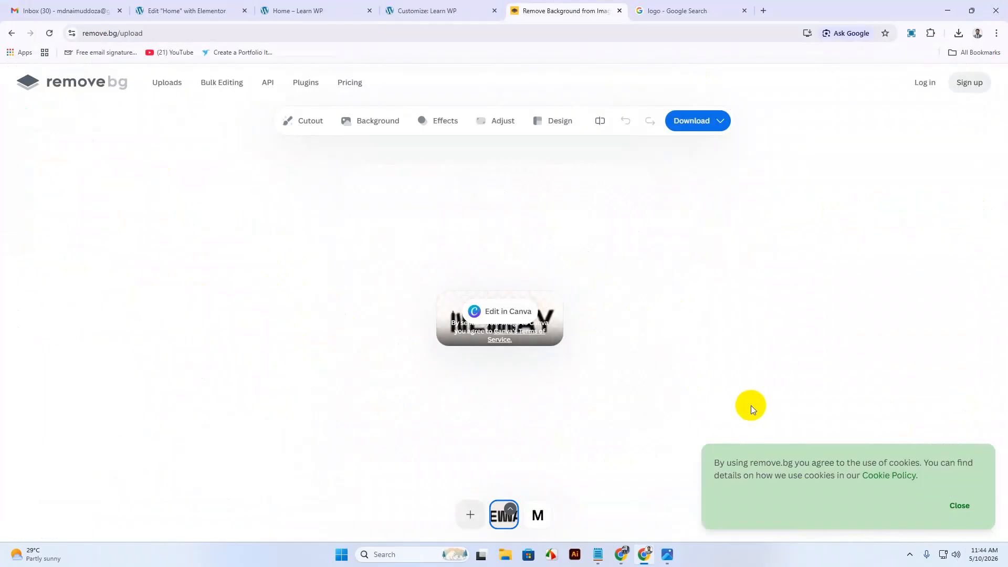
click(721, 125)
click(695, 150)
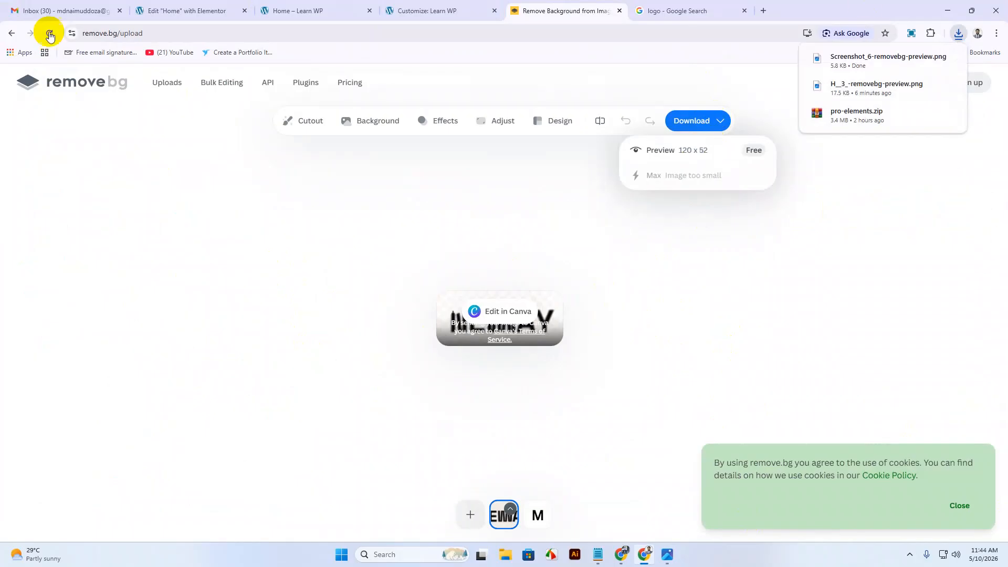
click(190, 14)
Upload Screenshot_6-removebg-preview.png through the Customizer's Site Identity logo picker.
click(294, 12)
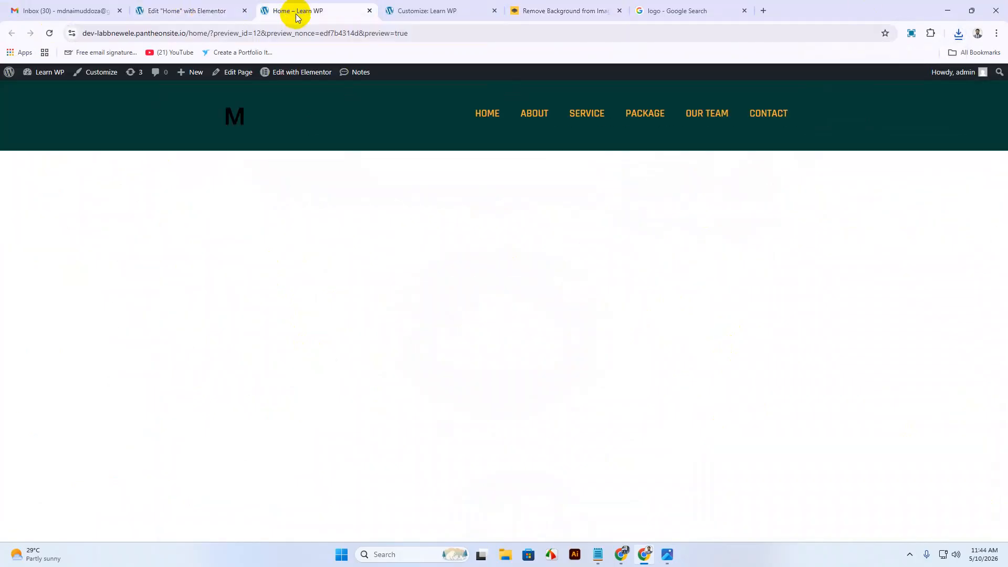
click(427, 16)
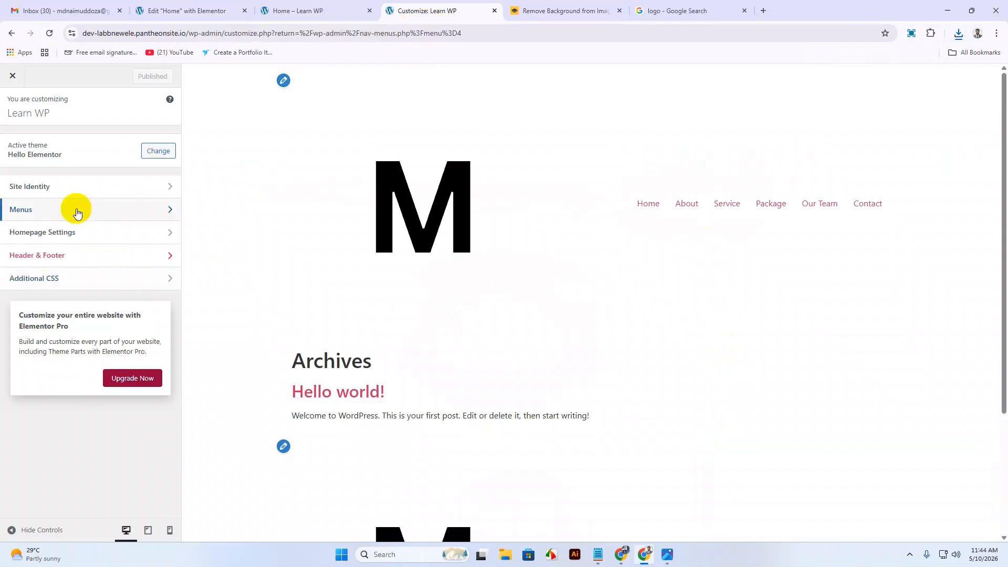
click(79, 188)
click(74, 322)
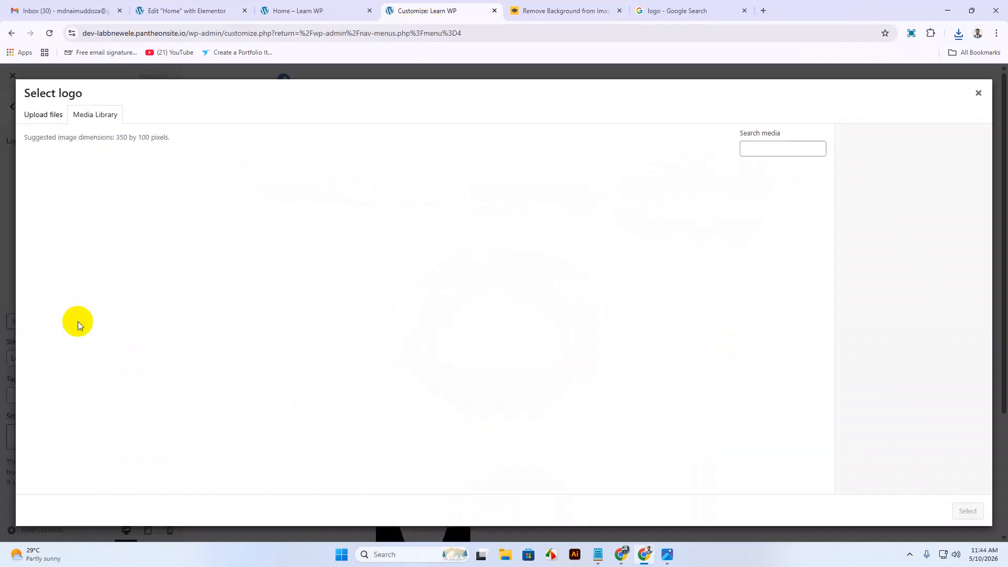
click(55, 114)
click(507, 294)
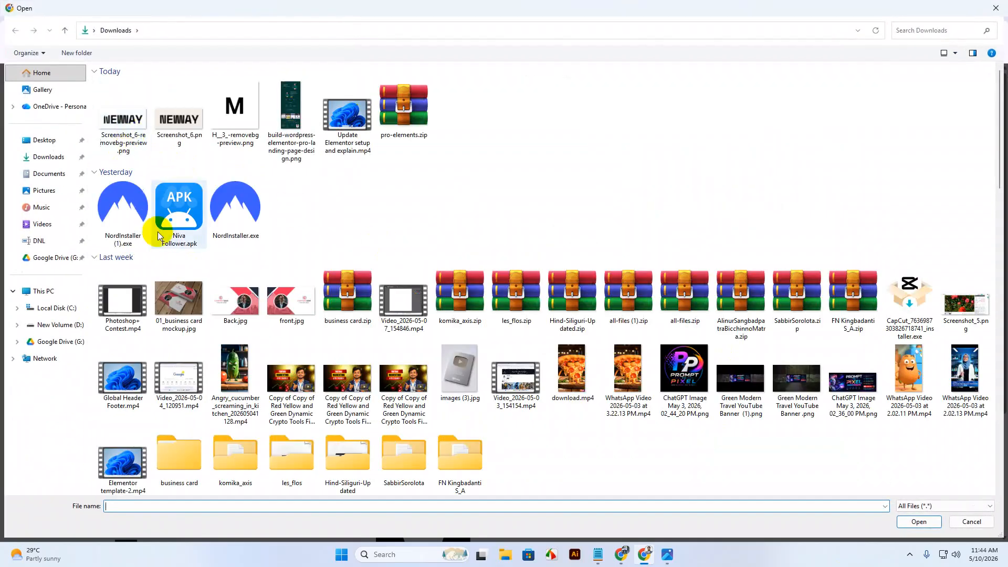
click(123, 118)
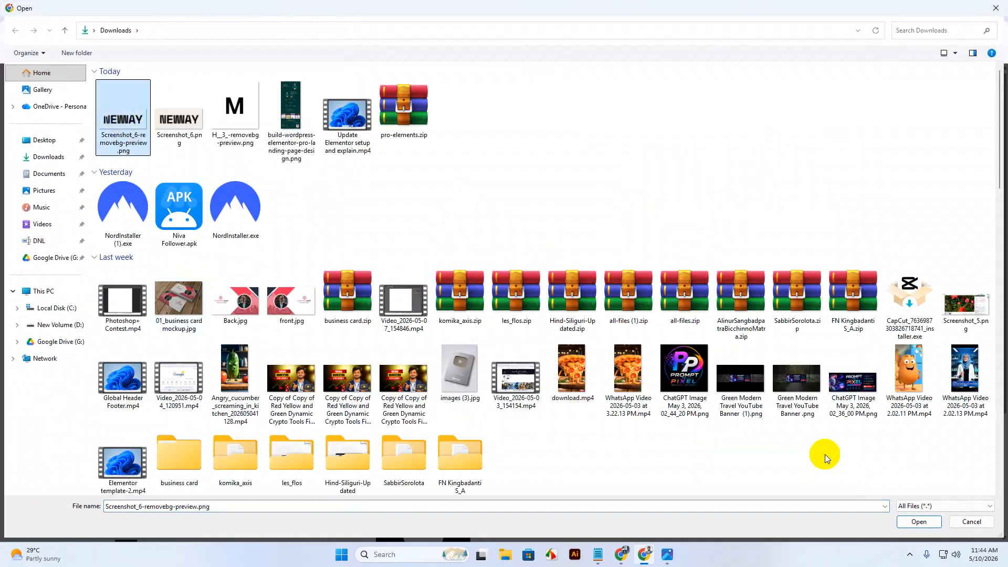
click(910, 521)
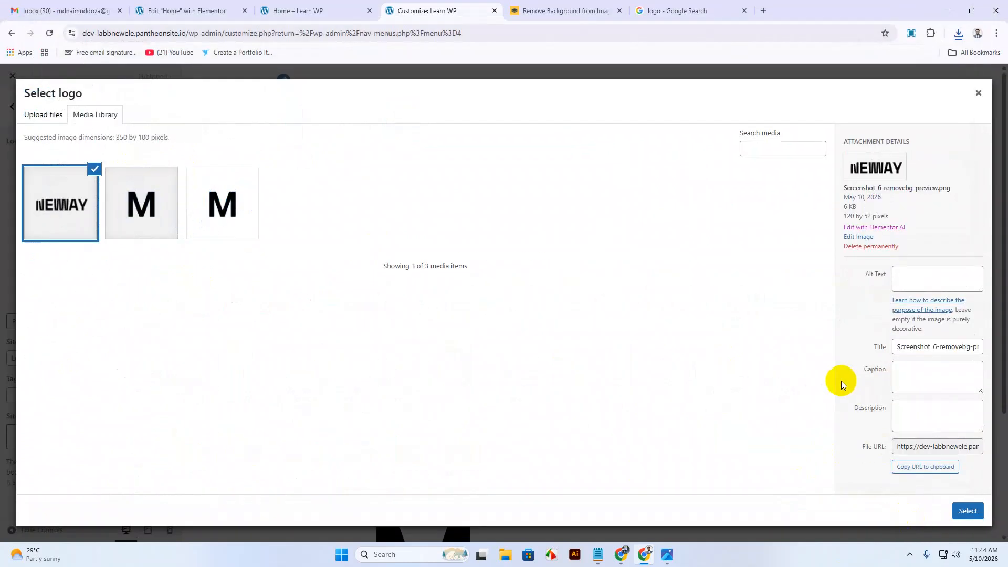
Set the NEWAY cutout as the uncropped site logo, publish, and check the live page.
click(967, 511)
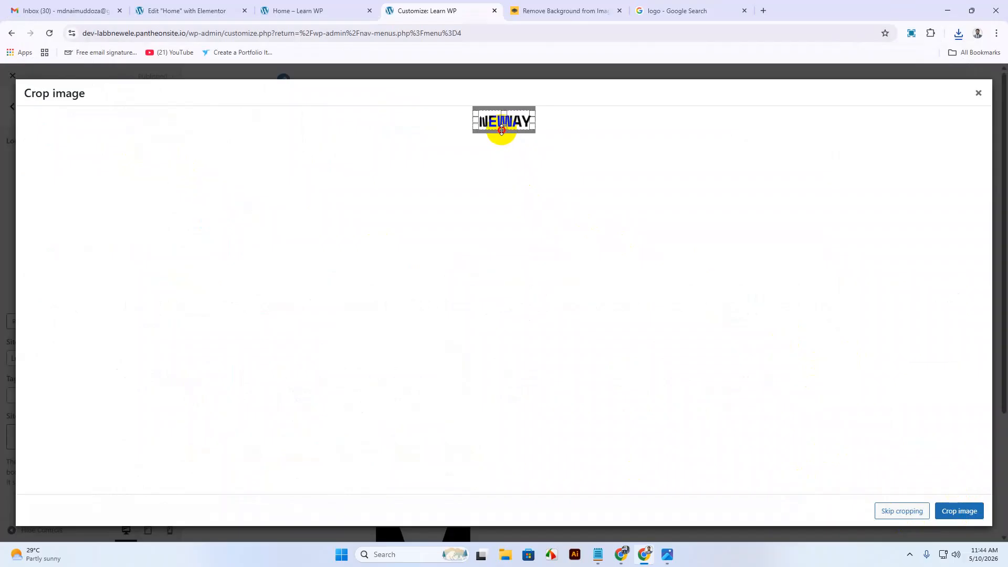
click(887, 509)
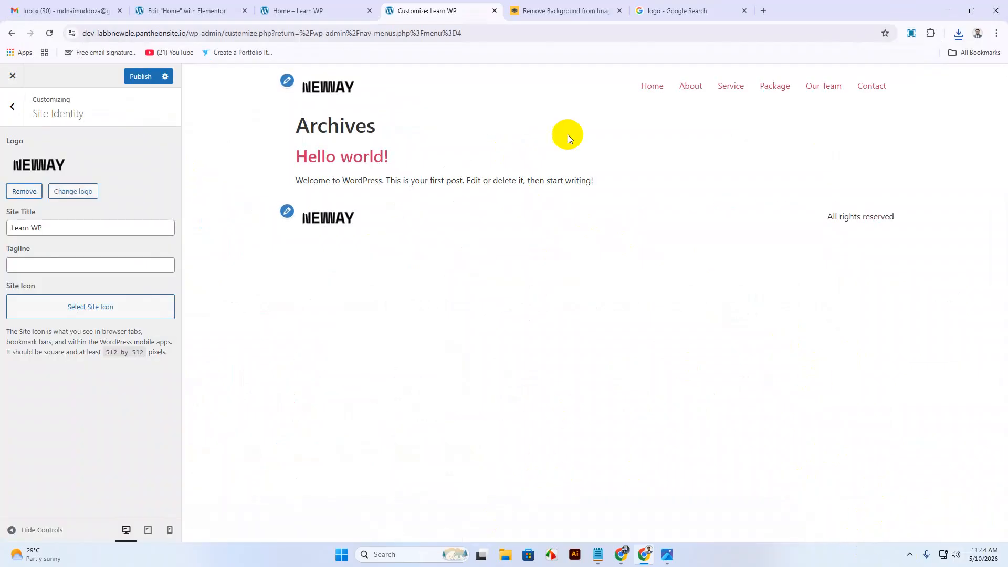
click(138, 77)
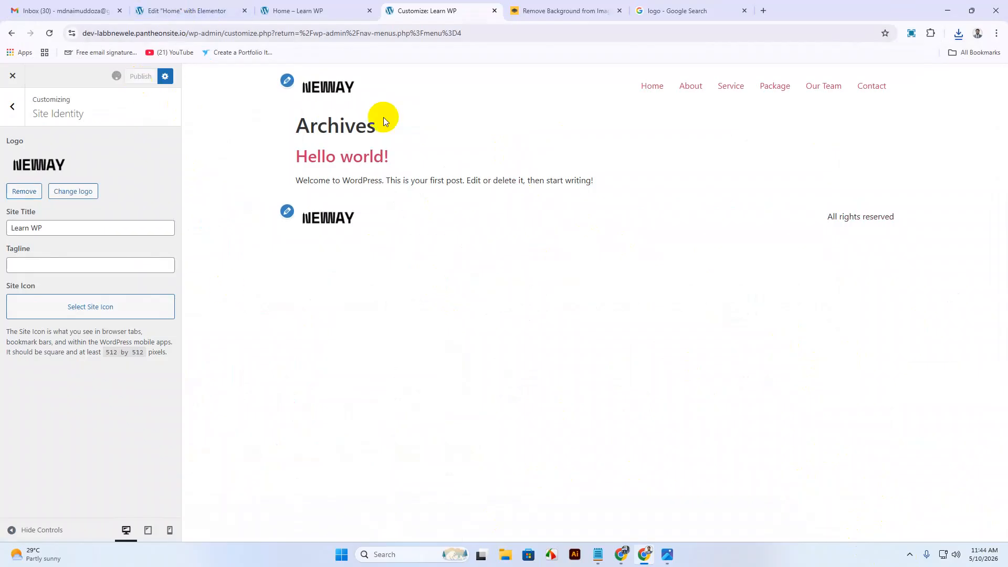
click(308, 12)
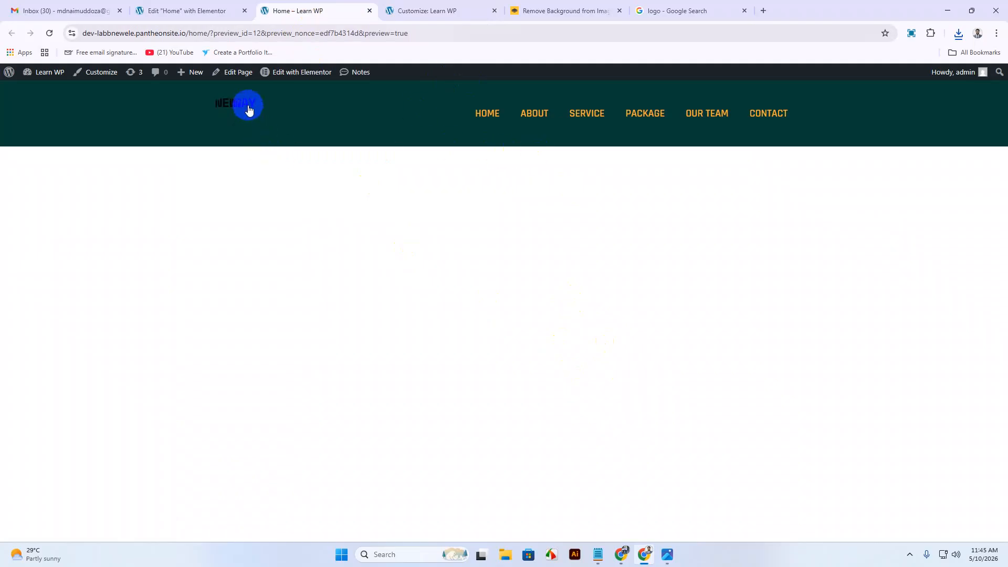
click(216, 16)
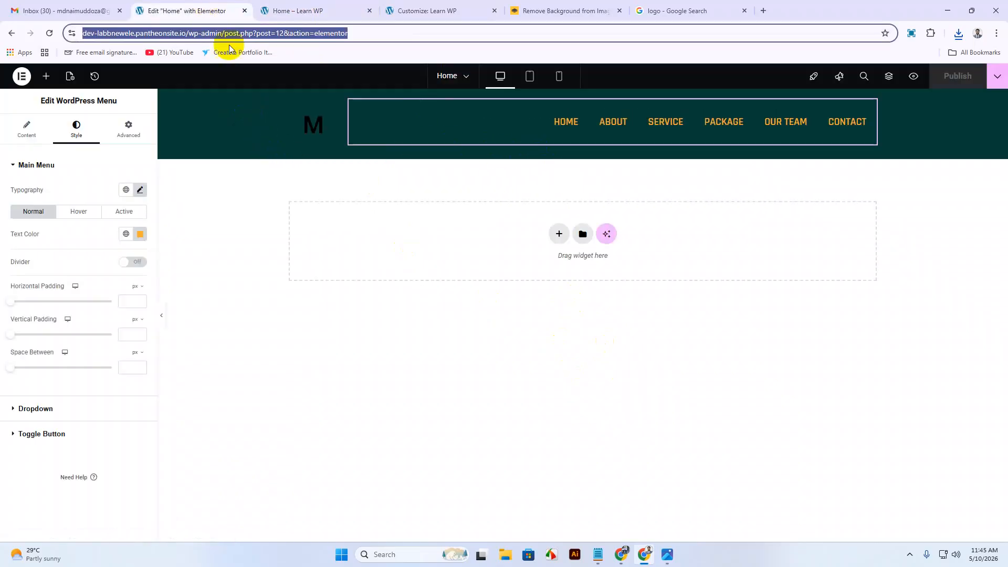
Cut the menu typography line height from 60 to 25 px and drag the logo column narrower.
click(549, 119)
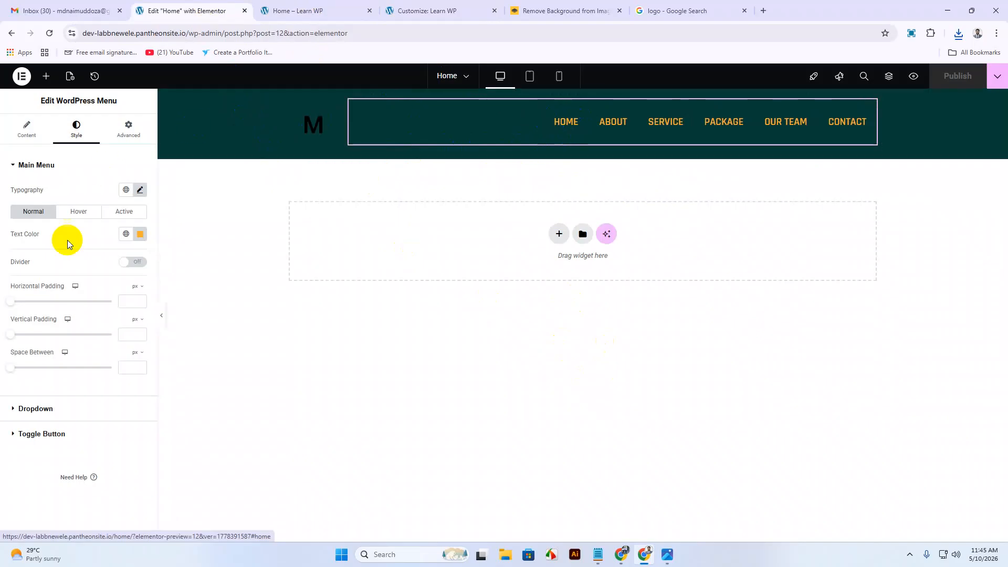
click(139, 192)
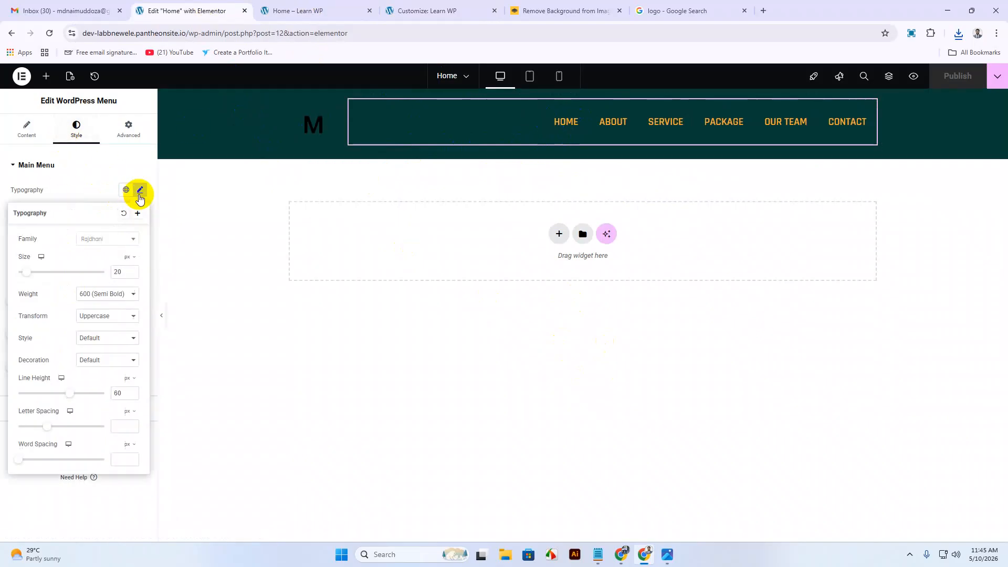
click(67, 394)
drag(68, 397, 38, 391)
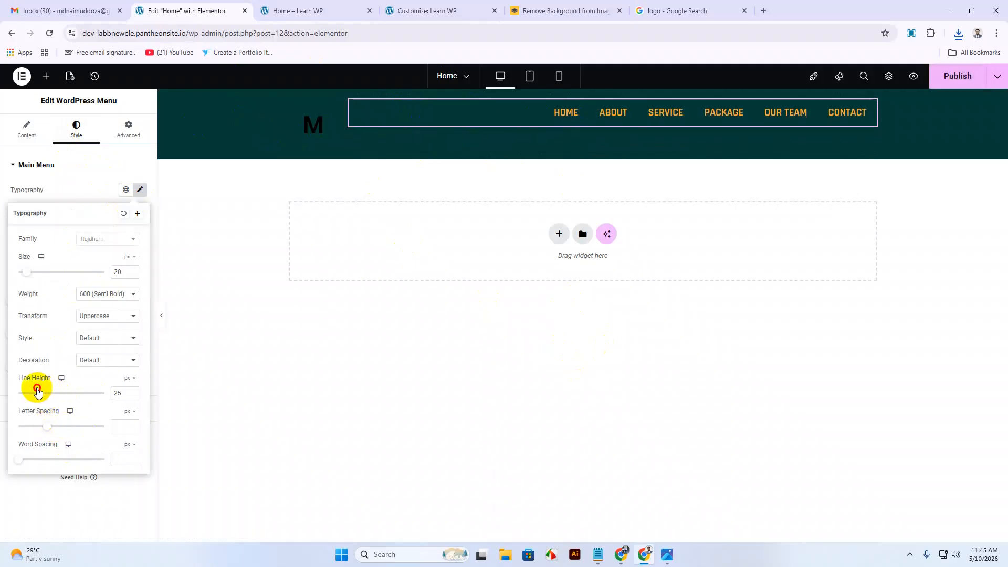
click(314, 122)
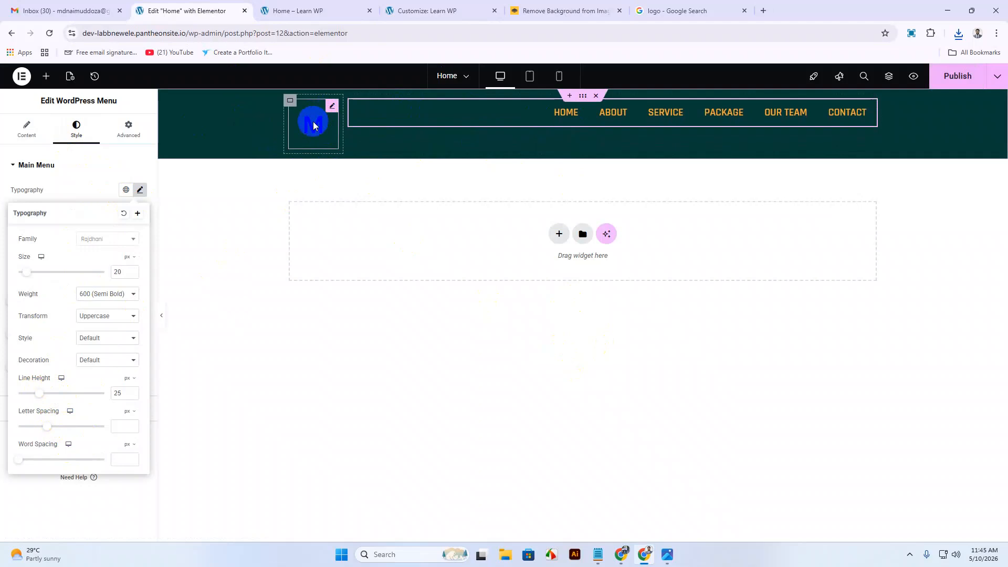
mouse_move(333, 124)
mouse_down()
mouse_move(342, 128)
mouse_move(312, 117)
mouse_move(403, 139)
mouse_move(333, 112)
mouse_move(320, 93)
mouse_move(405, 124)
mouse_move(323, 110)
mouse_up()
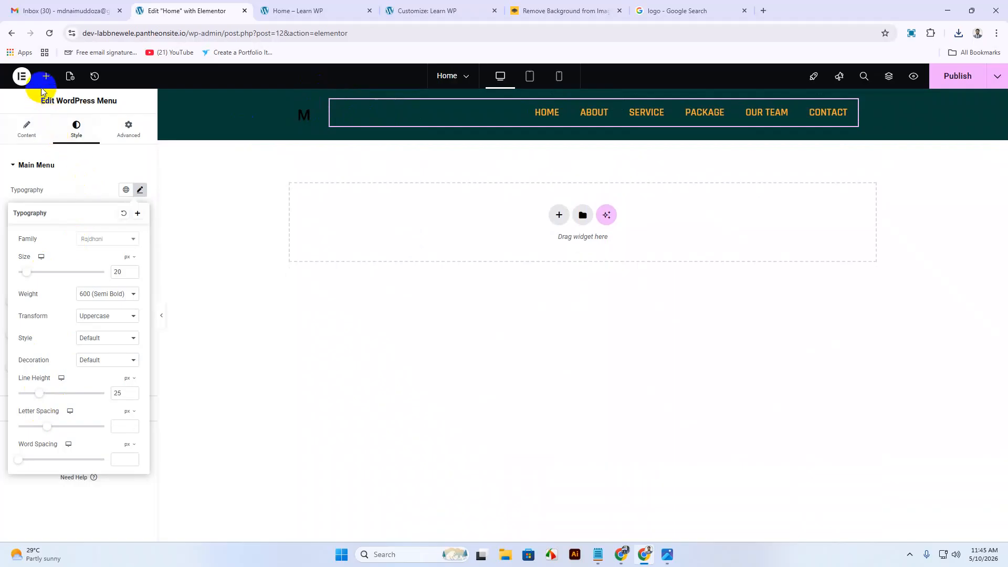
Set the logo container's minimum height to 0 and drop a Site Logo widget into it.
click(290, 99)
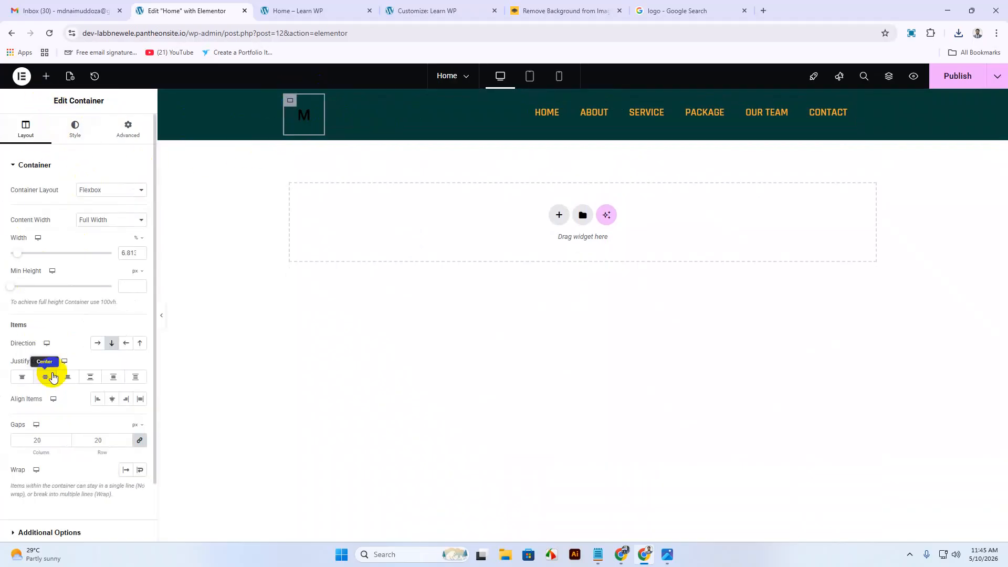
mouse_move(11, 287)
mouse_down()
mouse_move(23, 287)
mouse_move(8, 287)
mouse_up()
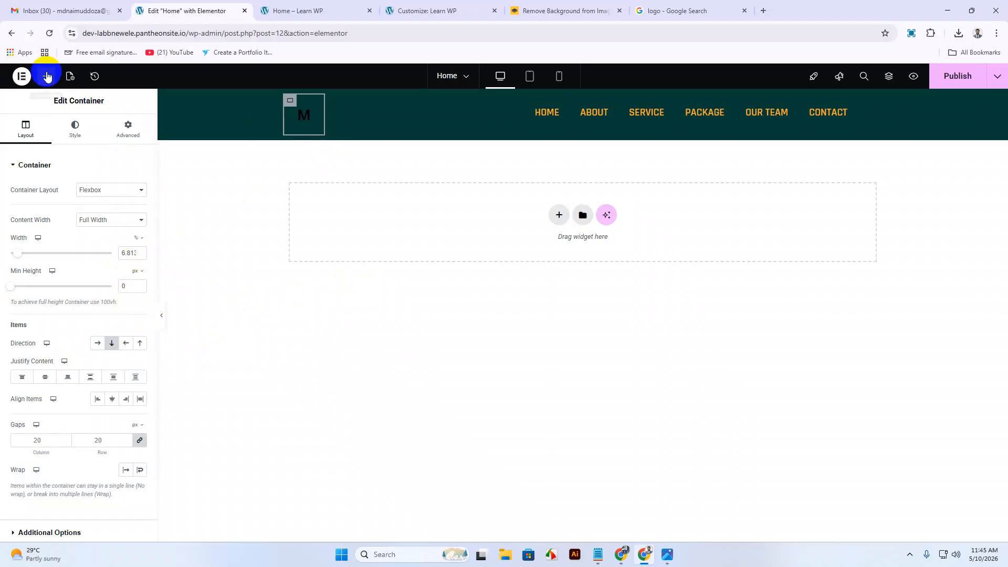
click(47, 78)
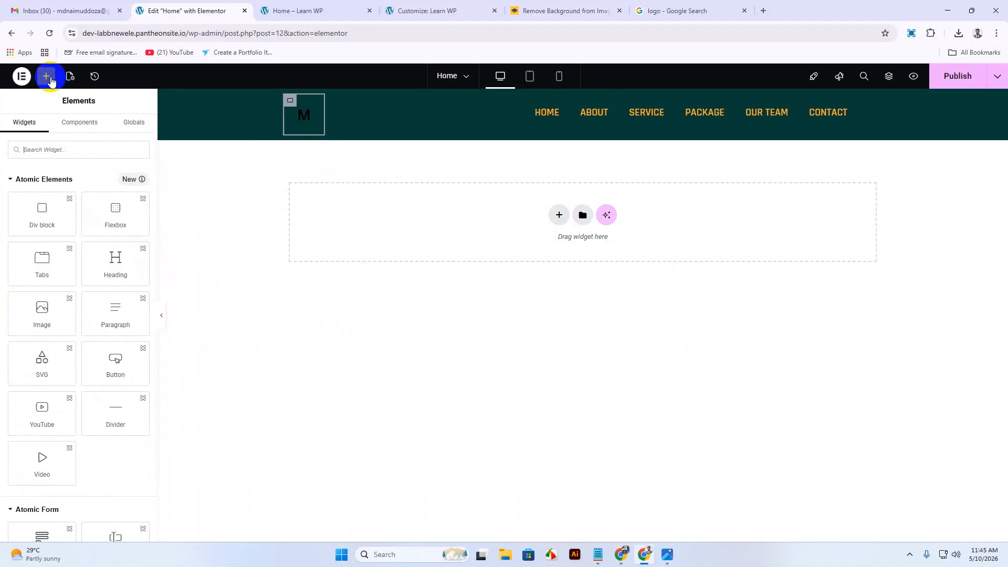
click(84, 151)
text(l)
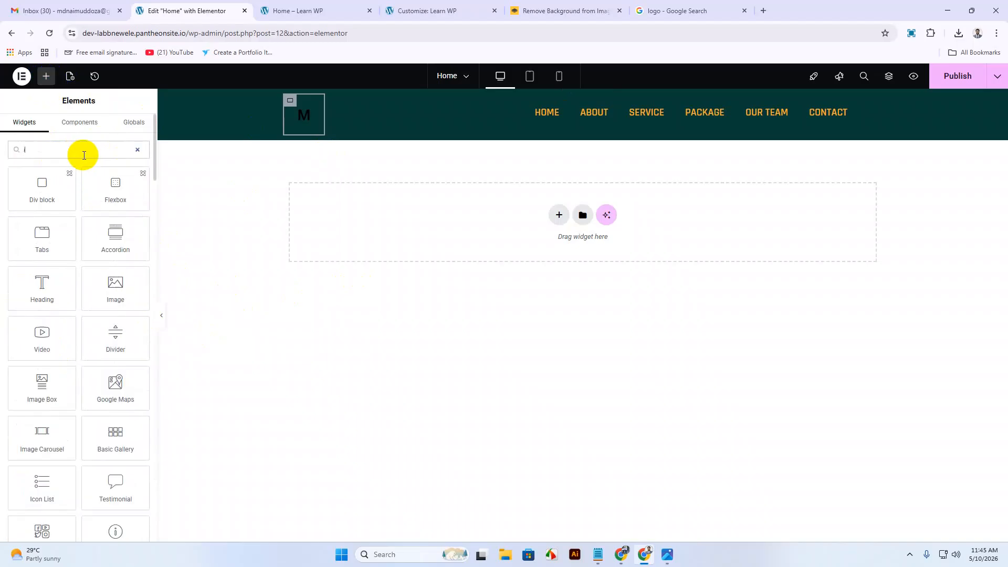
text(og)
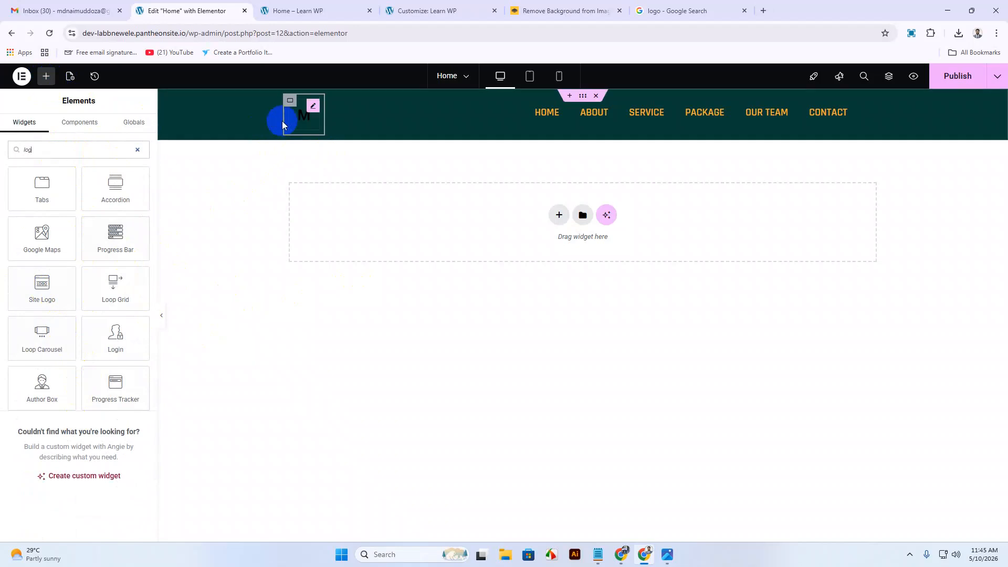
drag(47, 296, 311, 142)
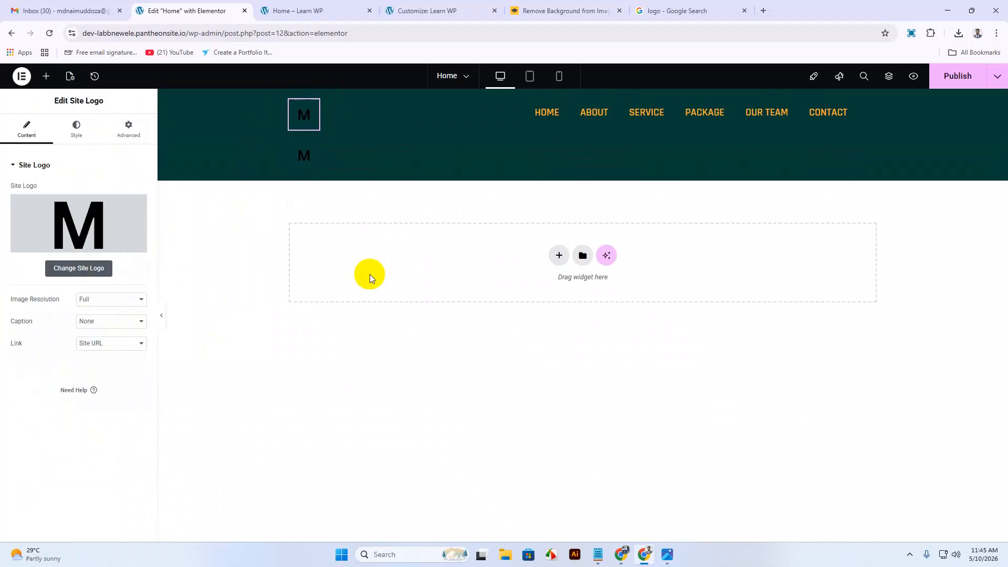
Check the NEWAY logo in the Customizer and live page, then reload the Elementor editor.
click(406, 7)
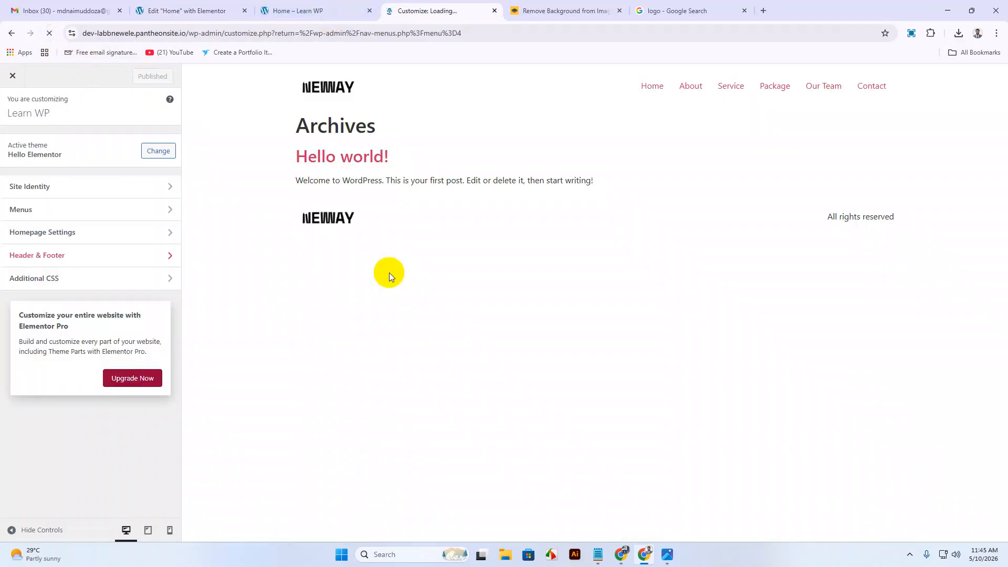
click(290, 12)
click(196, 10)
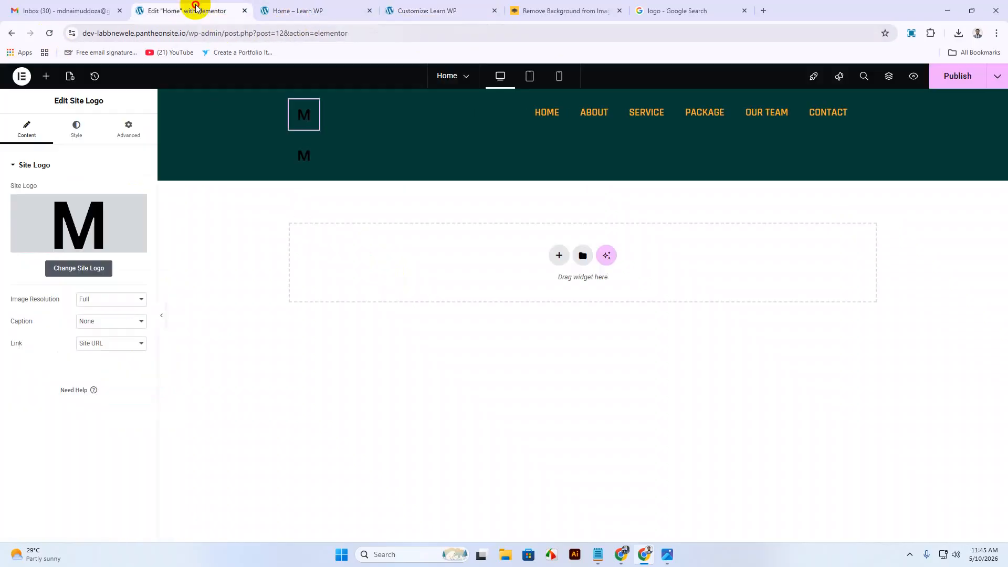
key(F5)
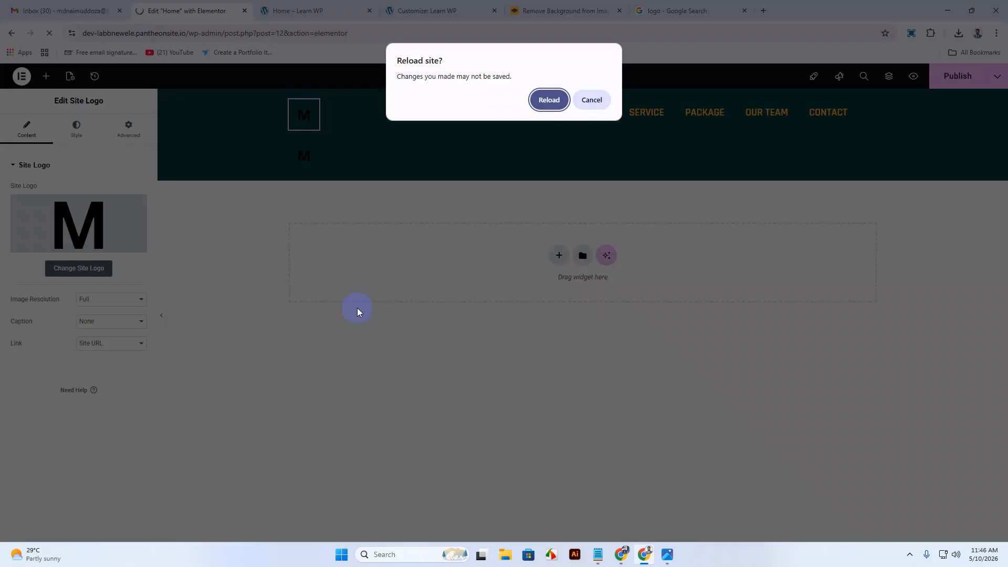
click(547, 100)
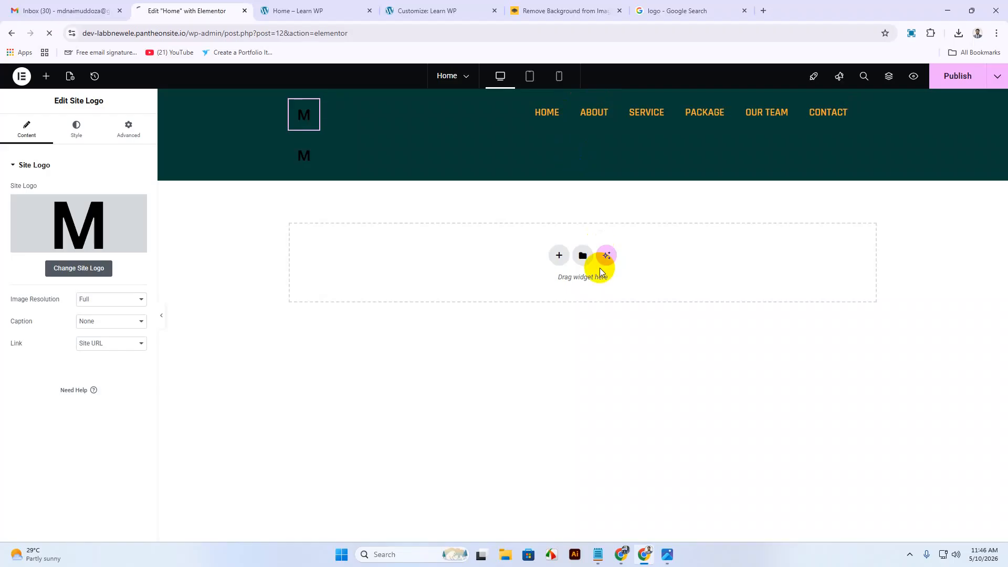
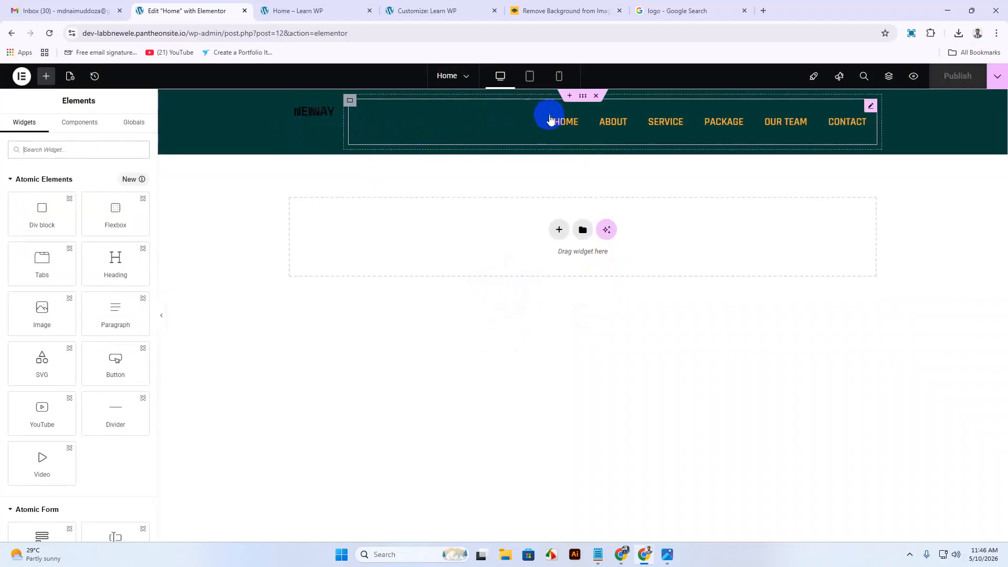
Set the nav menu typography line height to 10 and publish the page.
click(576, 127)
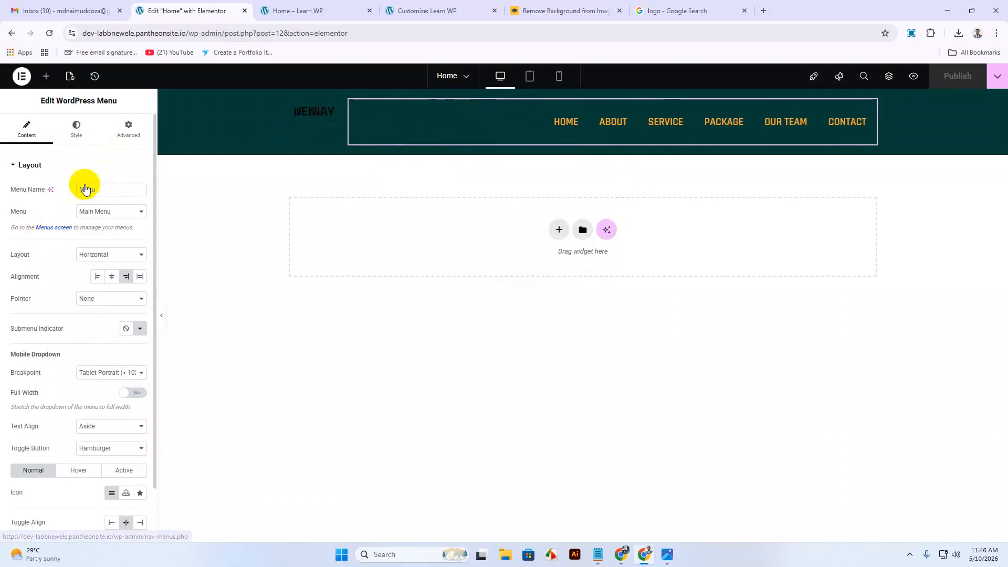
click(74, 130)
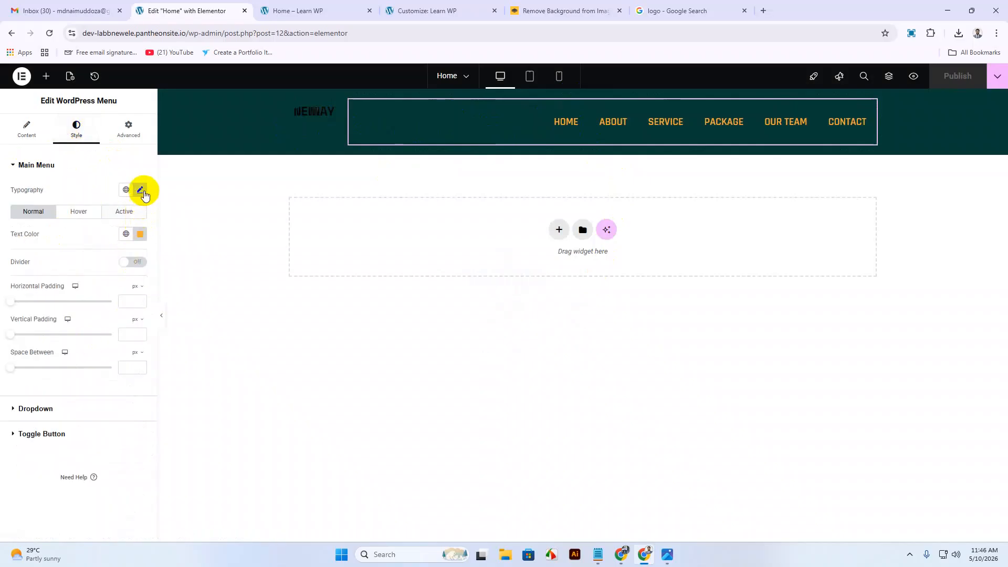
click(139, 189)
drag(69, 394, 28, 390)
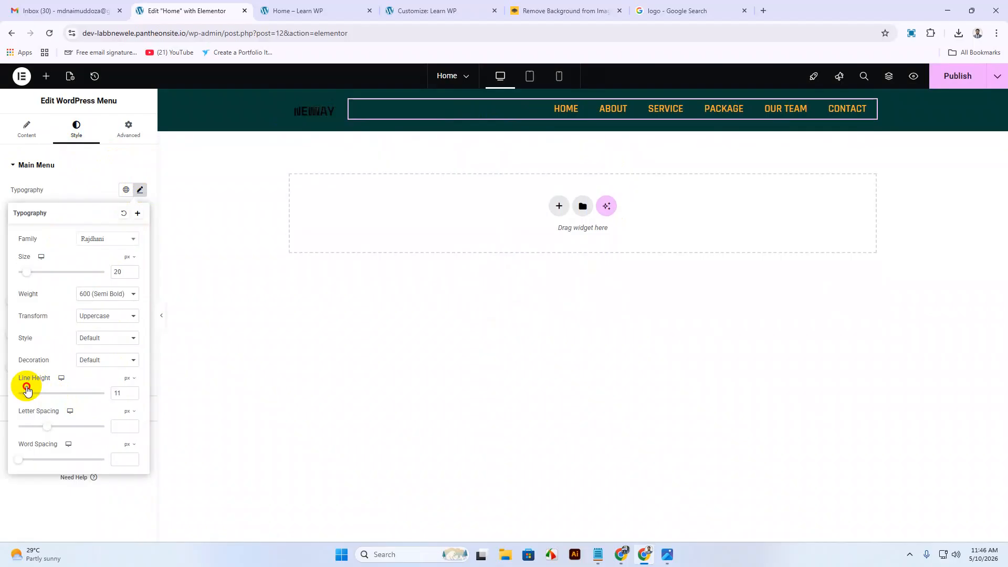
drag(24, 389, 29, 390)
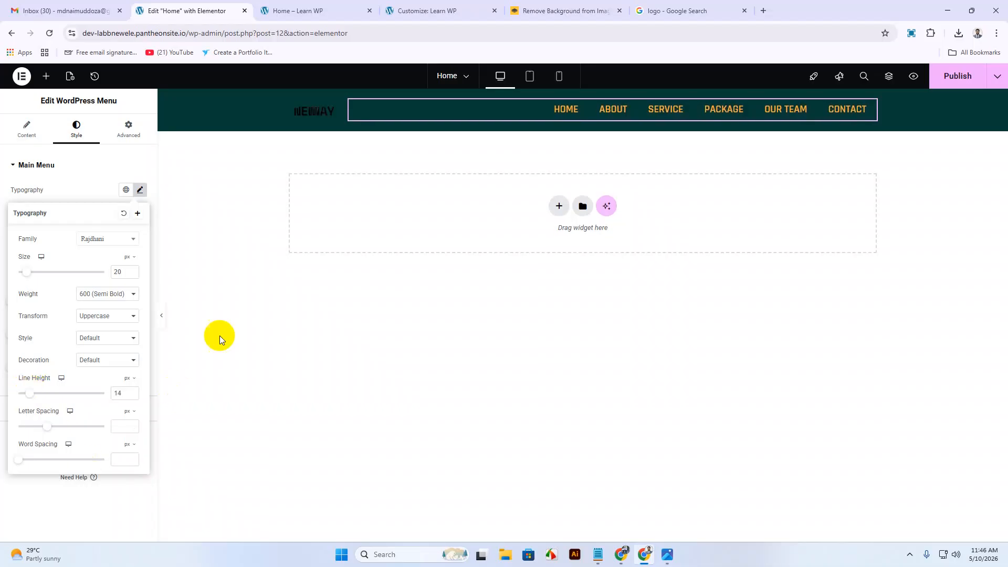
drag(119, 399, 105, 394)
text(10)
click(958, 73)
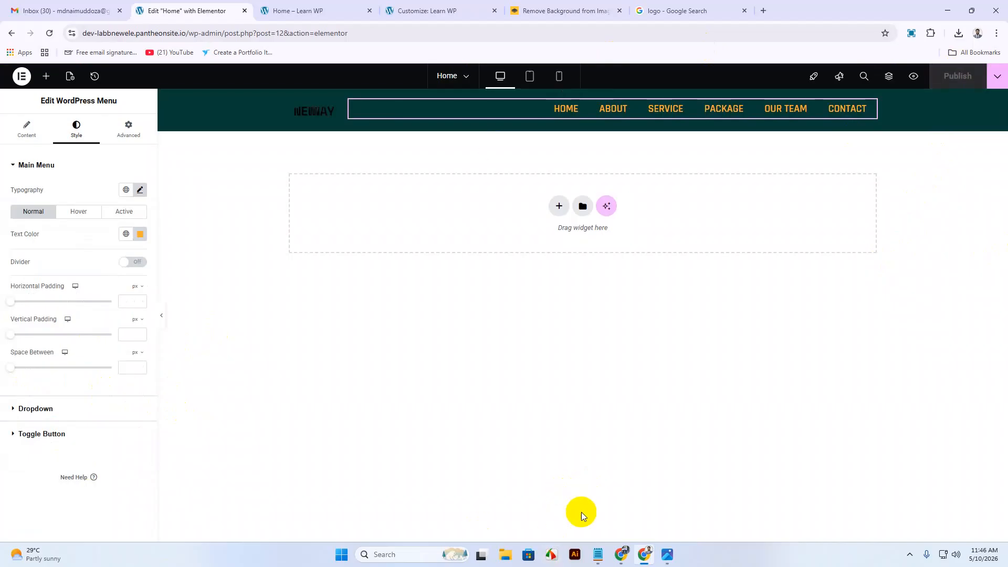
View the landing page design image in Photos, then return to Drive home at 100% zoom.
click(621, 557)
click(572, 491)
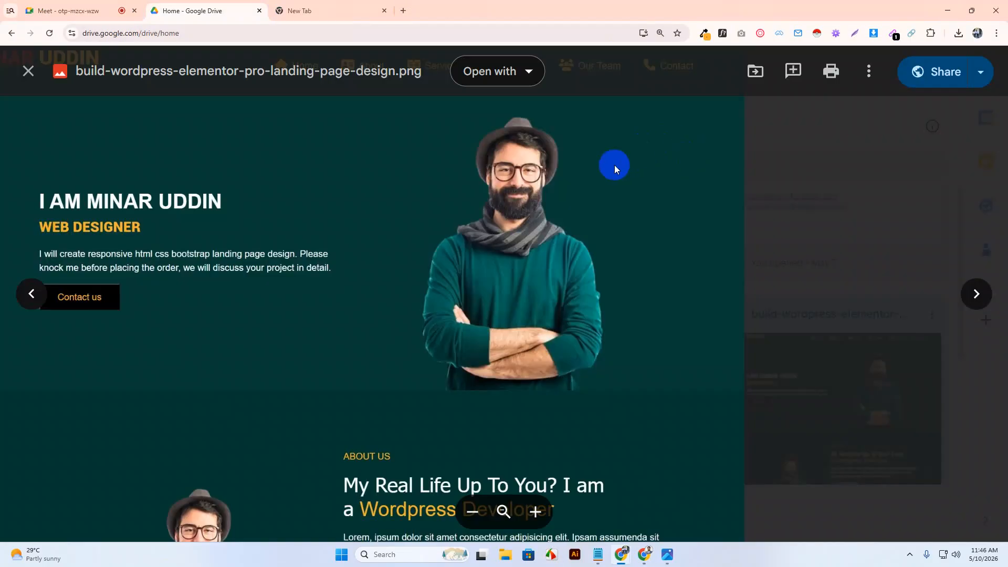
key(Escape)
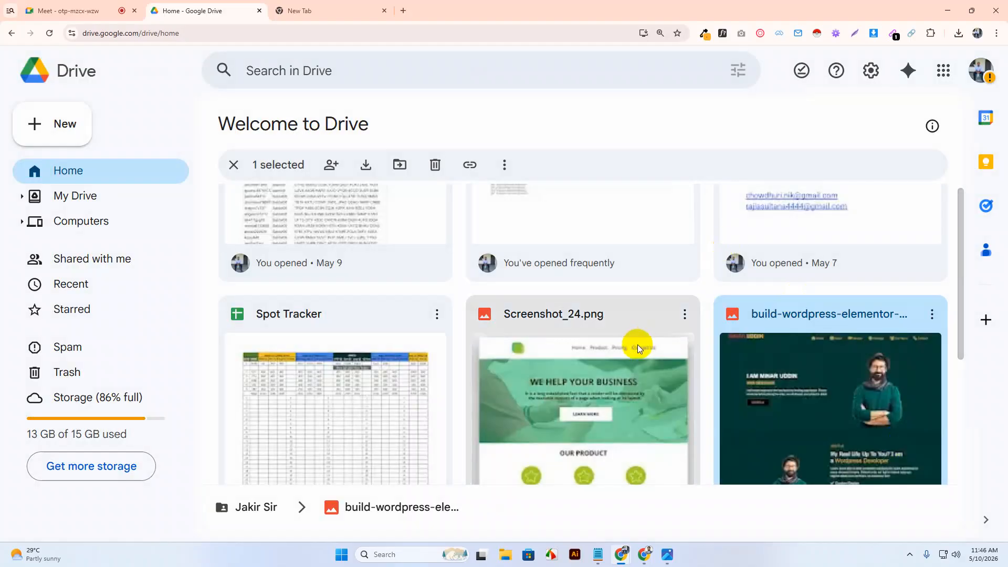
double_click(805, 409)
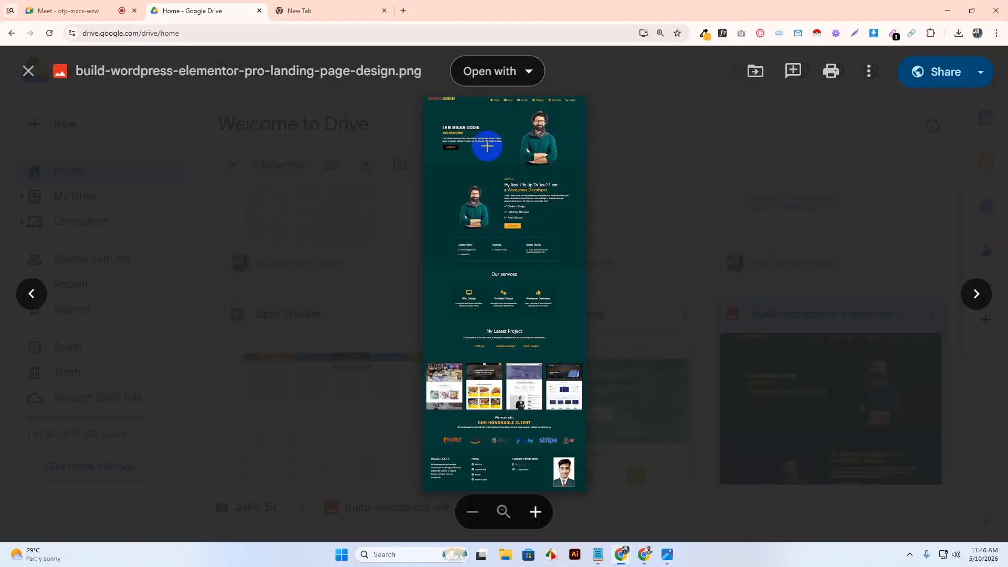
scroll(486, 149, up, 2)
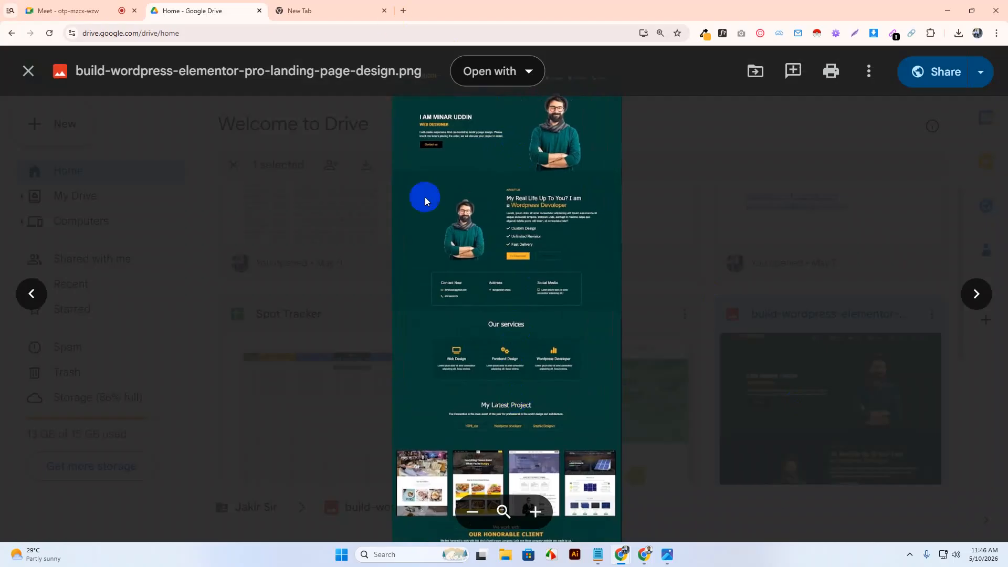
click(672, 562)
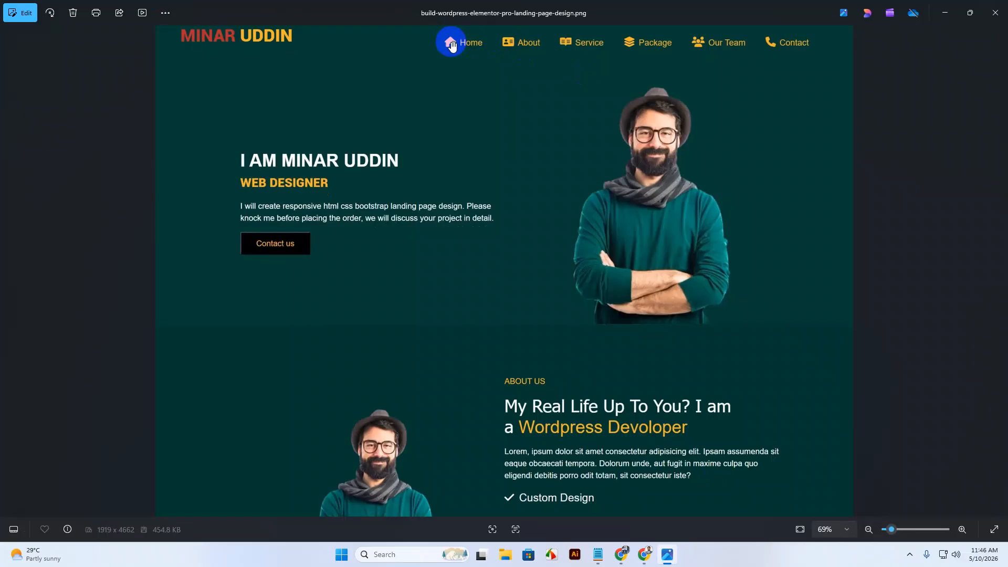
click(946, 12)
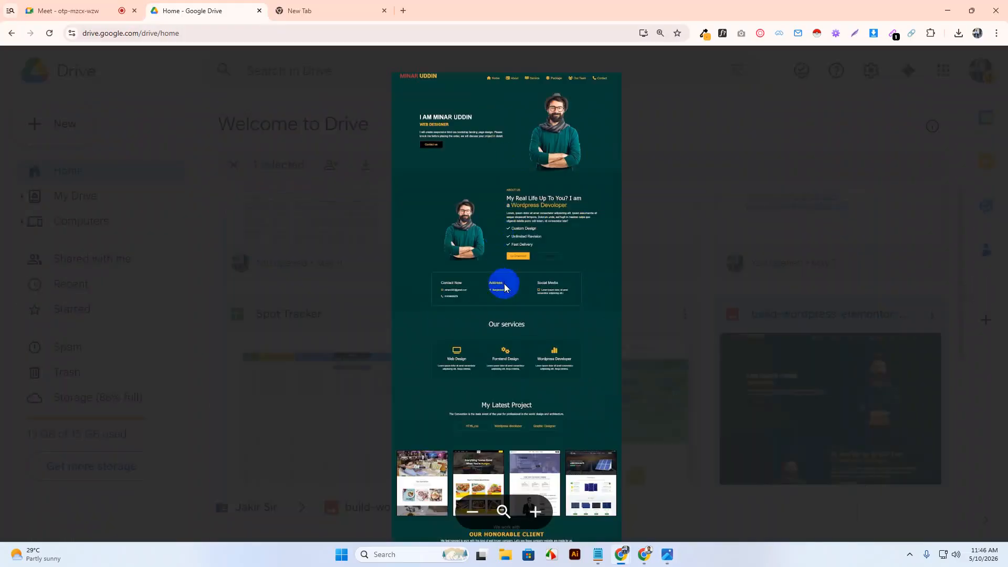
click(227, 179)
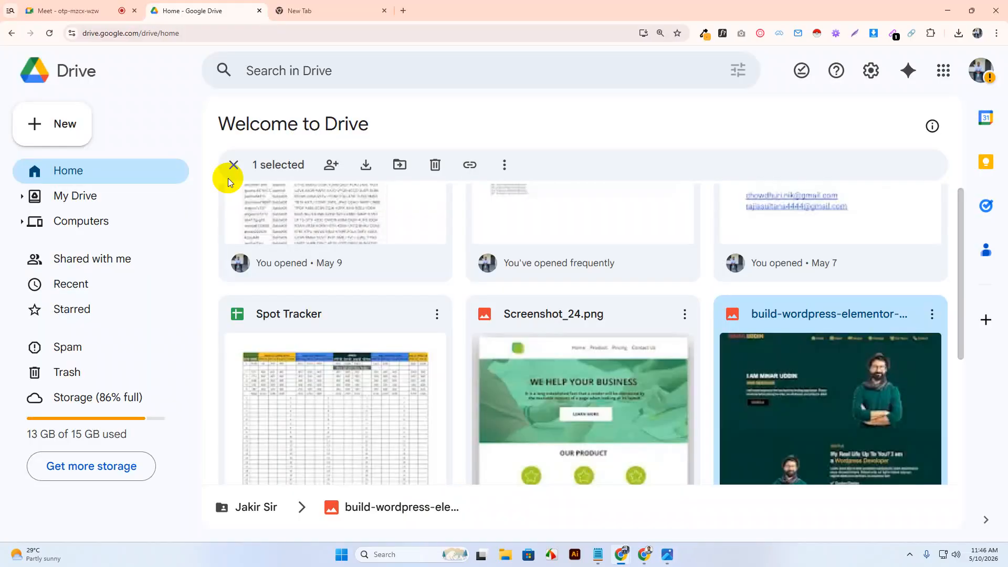
key(ctrl+0)
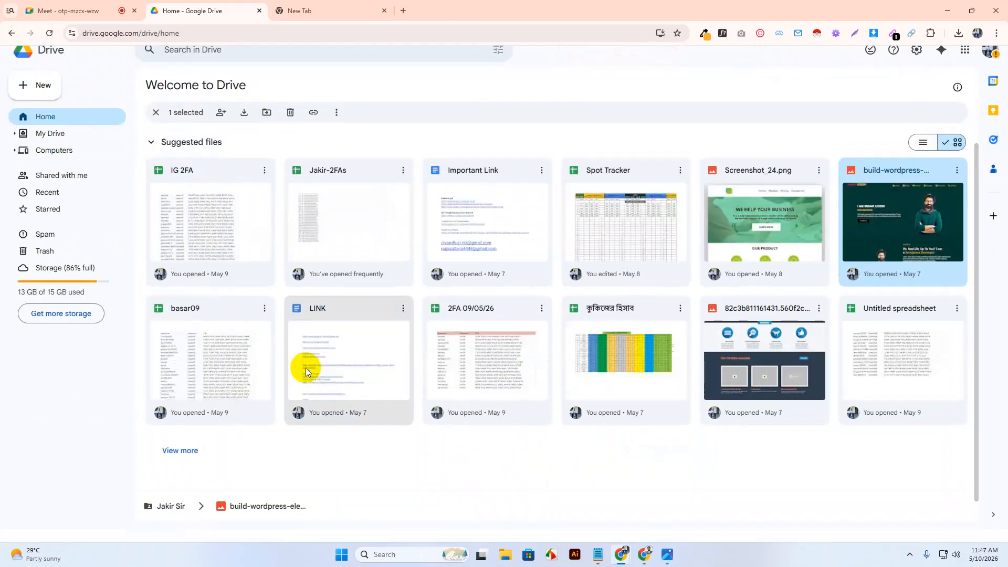
Open the LINK doc and follow its menu-icons link to the plugin page in a new tab.
double_click(311, 357)
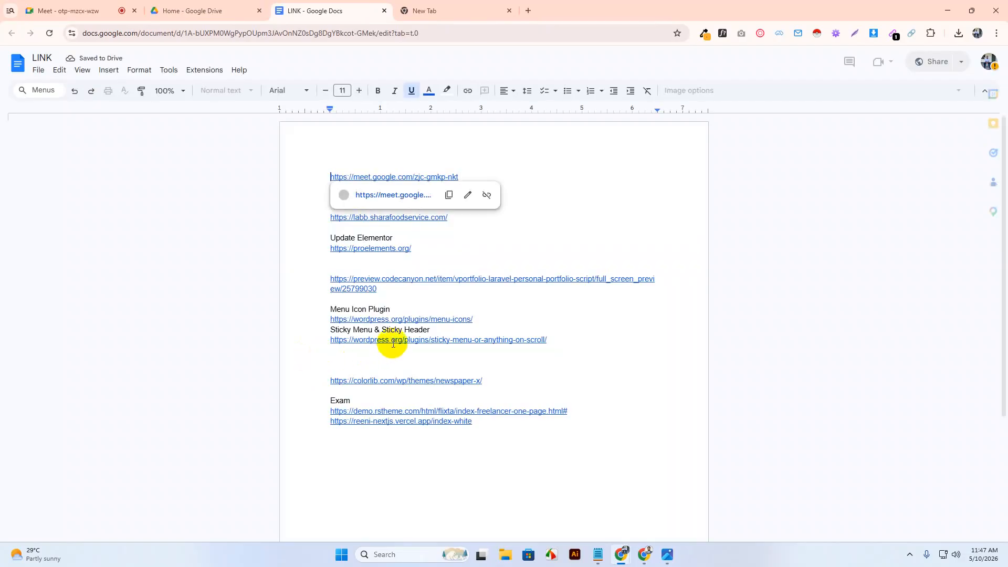
click(401, 321)
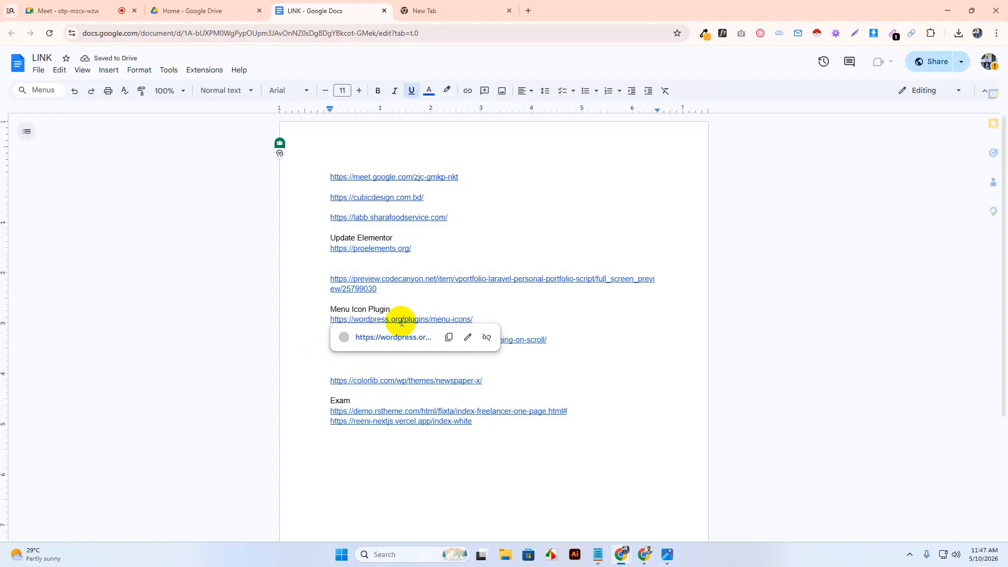
click(398, 342)
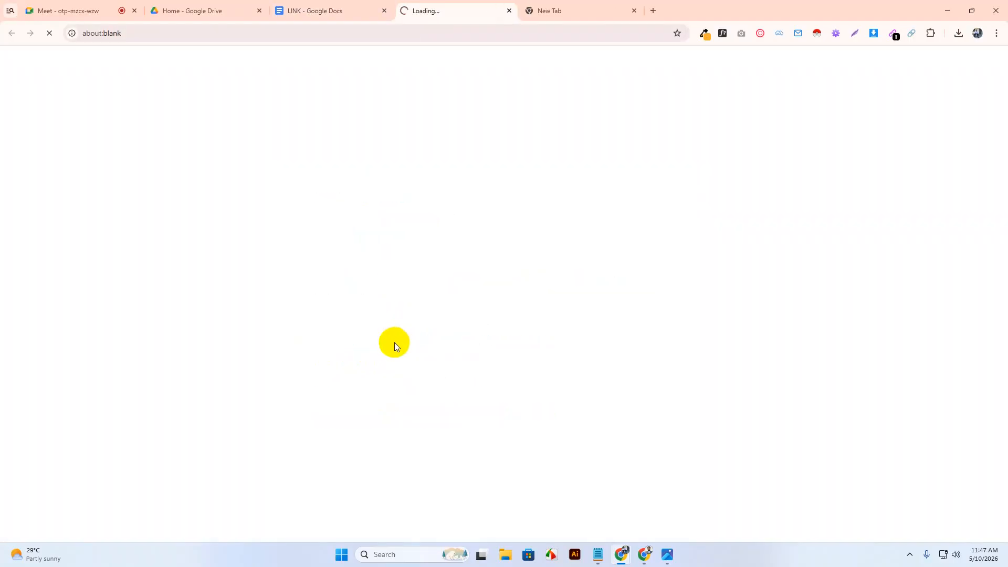
click(209, 29)
key(ctrl+c)
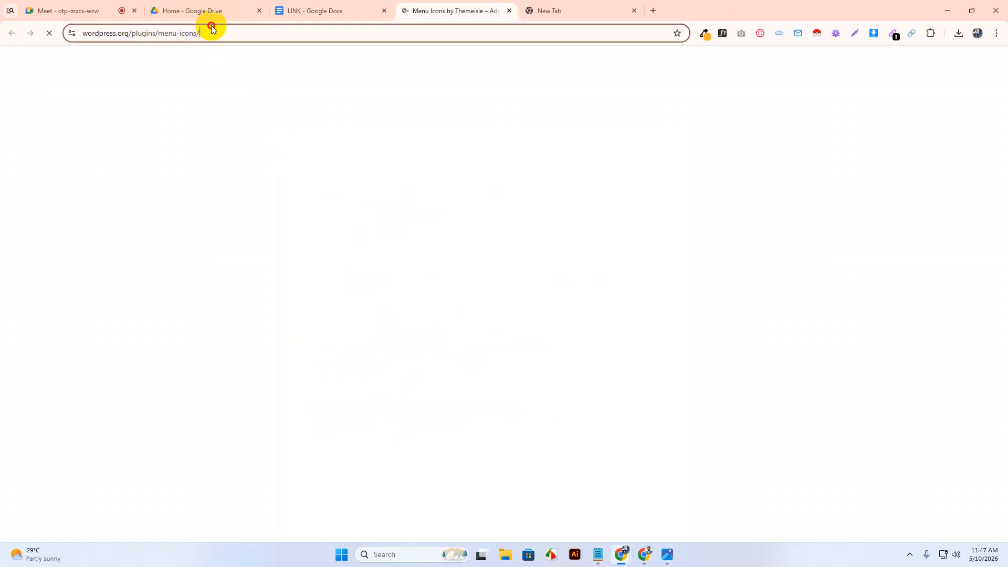
Paste and send the Menu Icons plugin link in the Meet chat, then return to the plugin page.
click(83, 8)
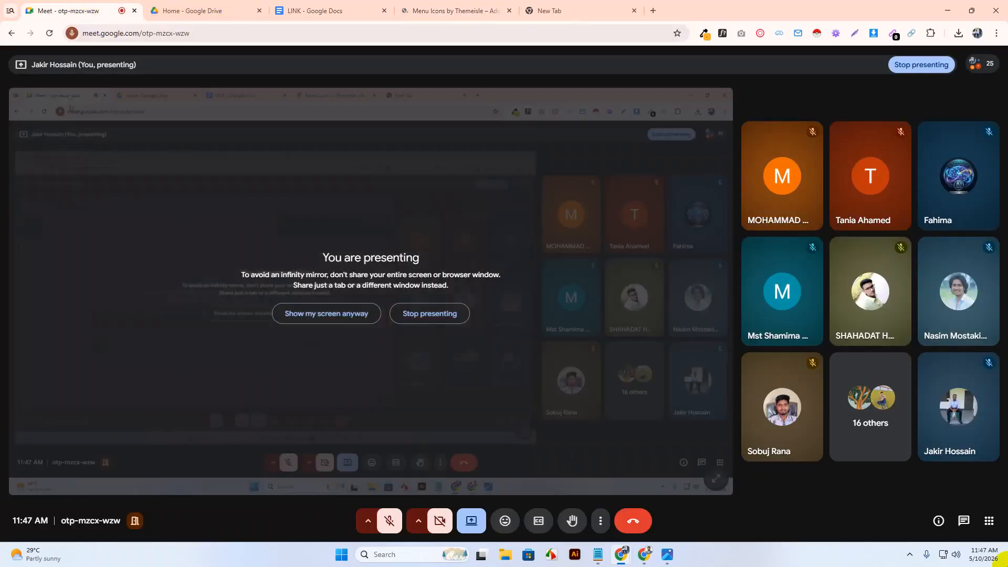
click(964, 520)
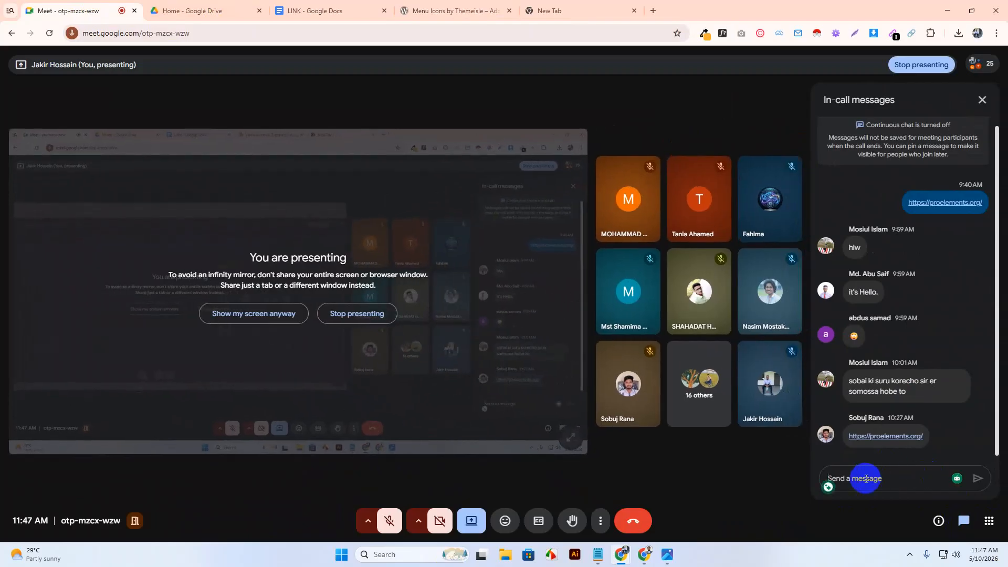
key(ctrl+v)
key(Return)
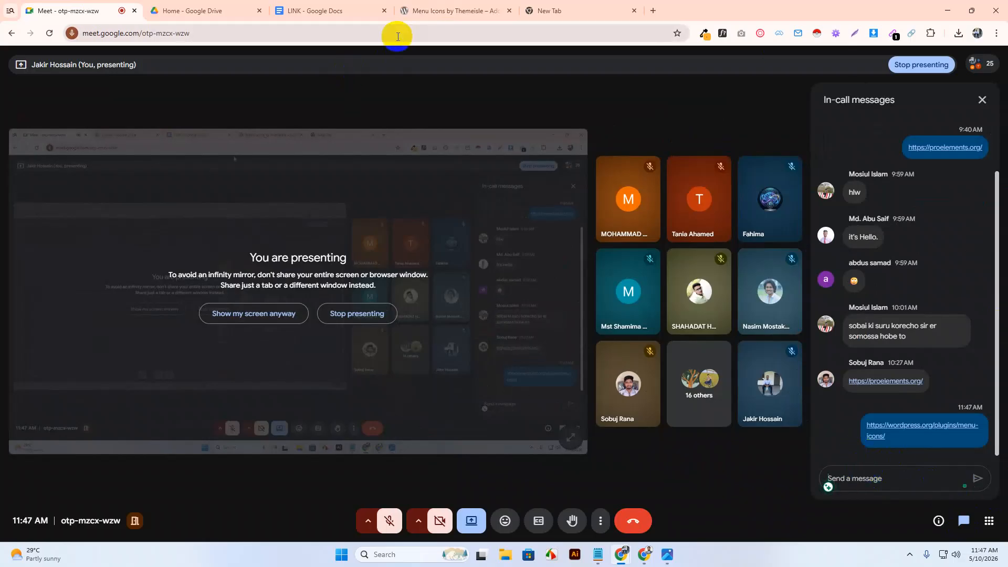
click(479, 8)
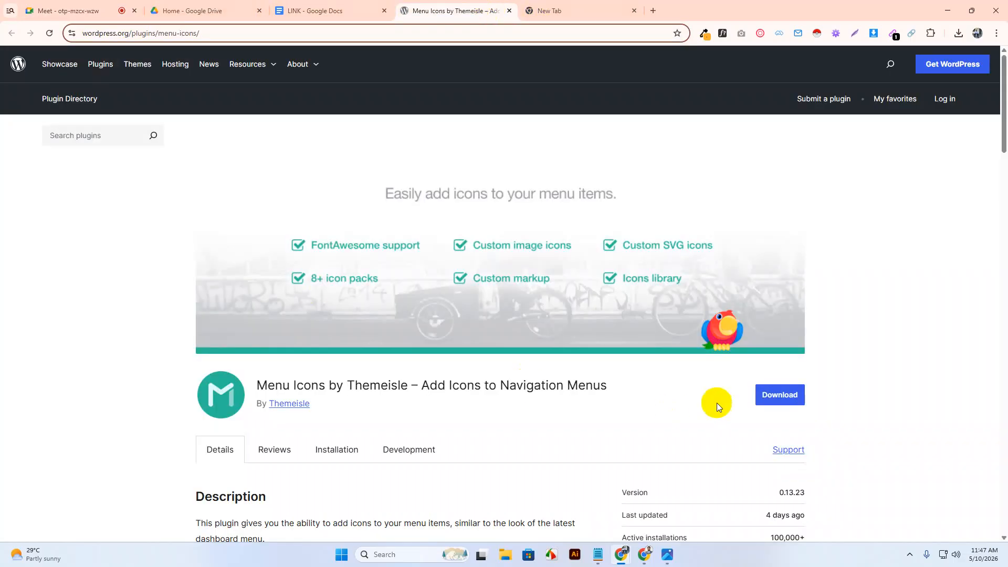
Download the Menu Icons plugin from WordPress.org and minimize the window.
click(792, 391)
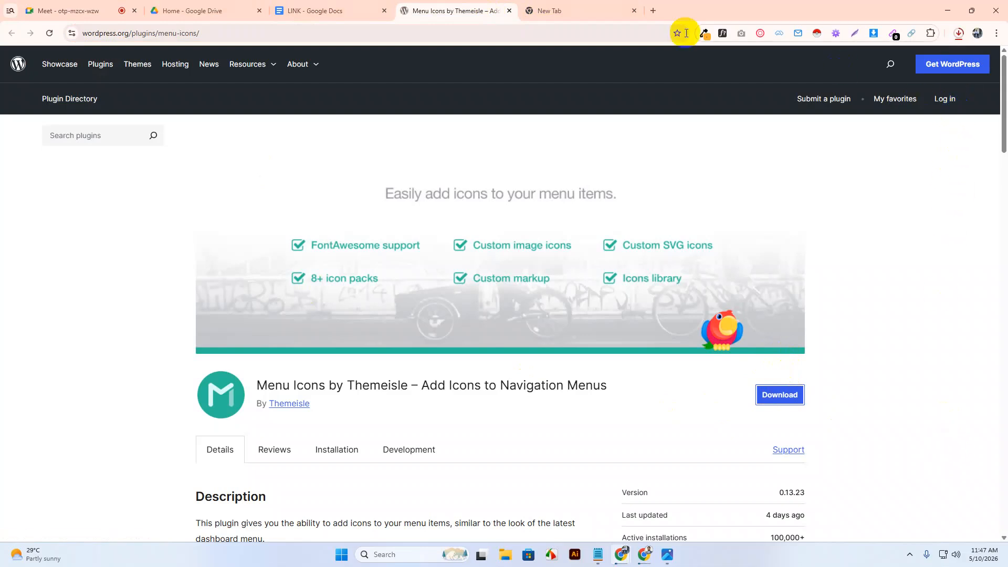
click(947, 10)
Leave the Customizer and go to the Add Plugins page in WordPress Admin.
click(334, 19)
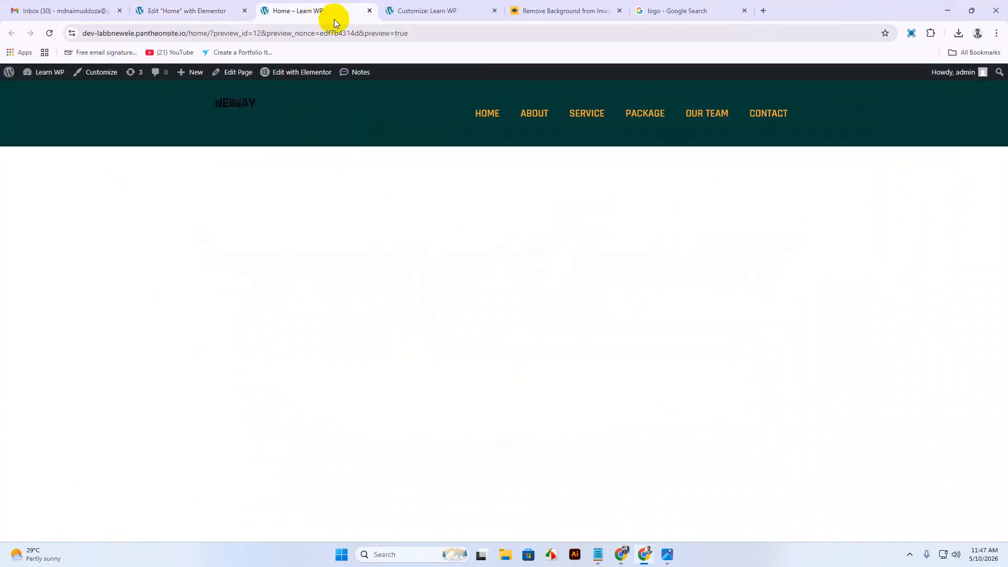
click(444, 7)
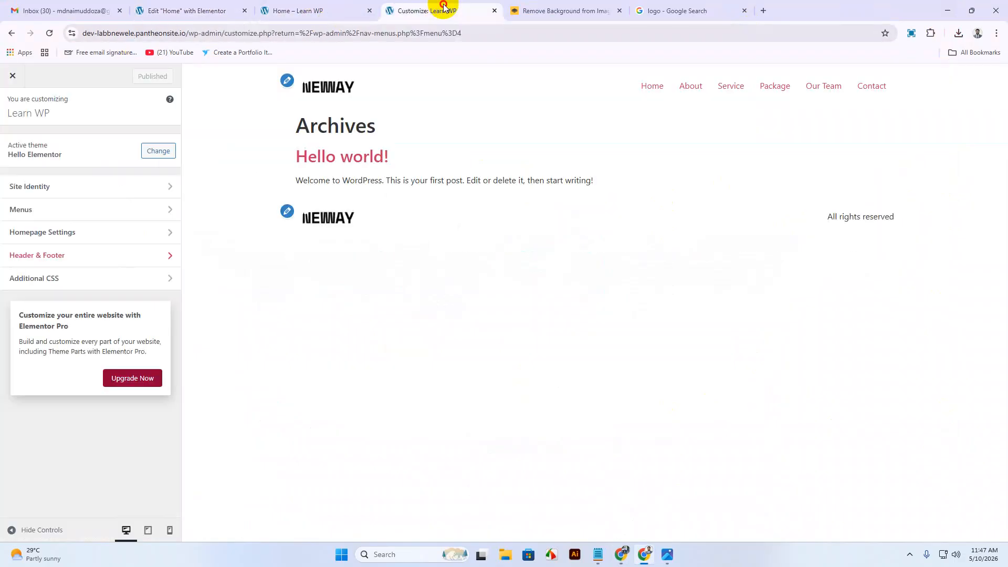
click(13, 76)
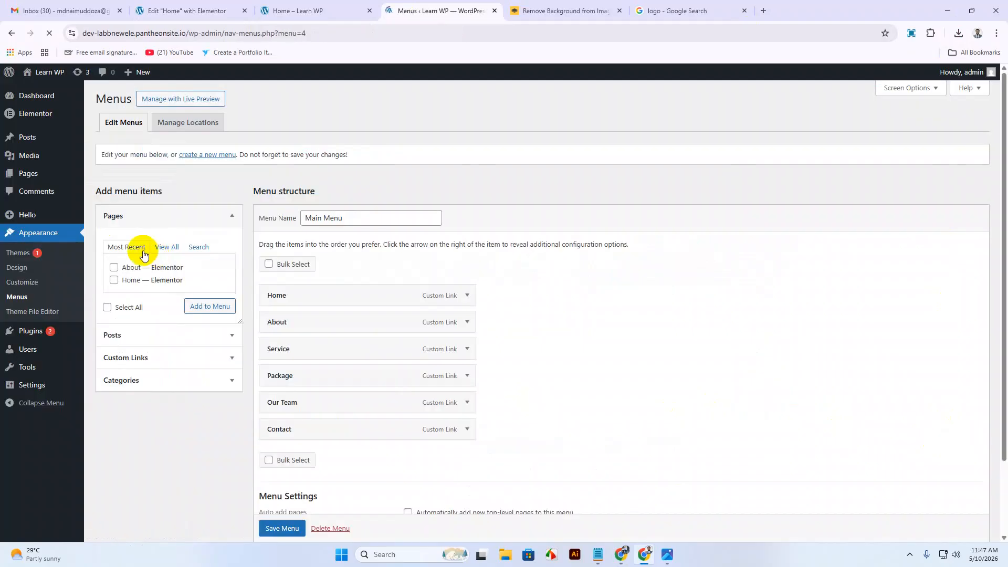
click(36, 333)
click(161, 99)
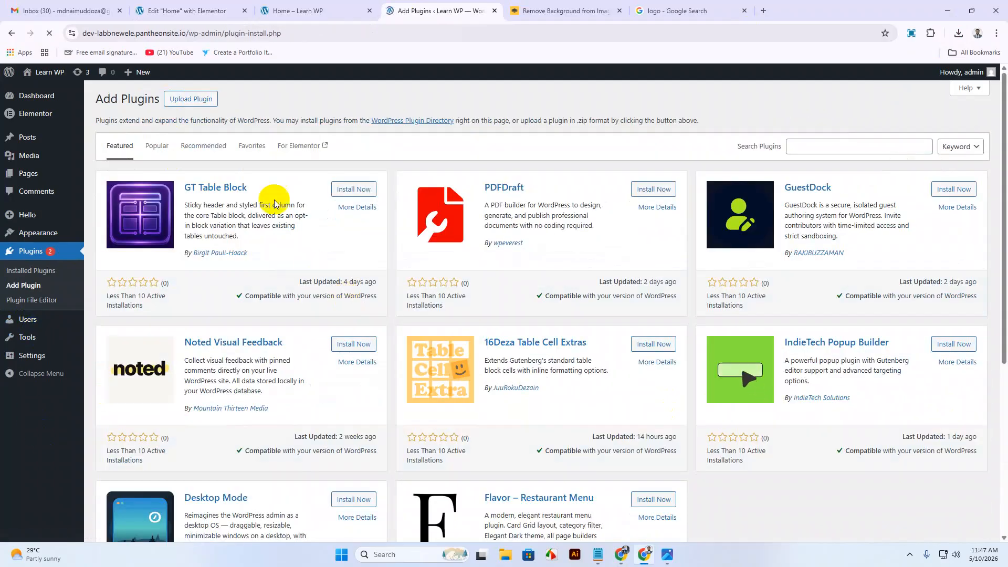
Upload menu-icons.zip, install it, and activate the Menu Icons plugin.
click(197, 100)
click(467, 195)
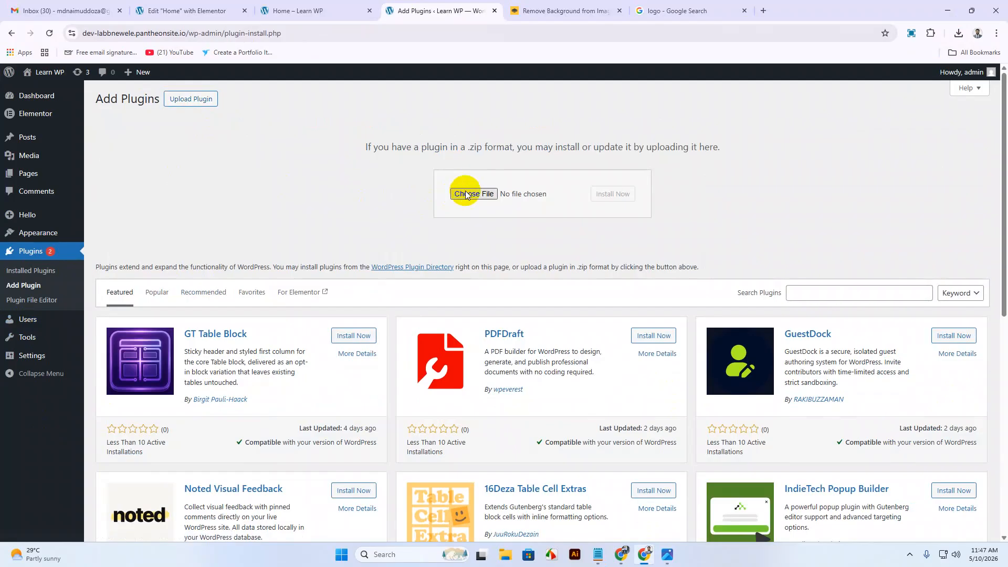
click(124, 108)
click(918, 521)
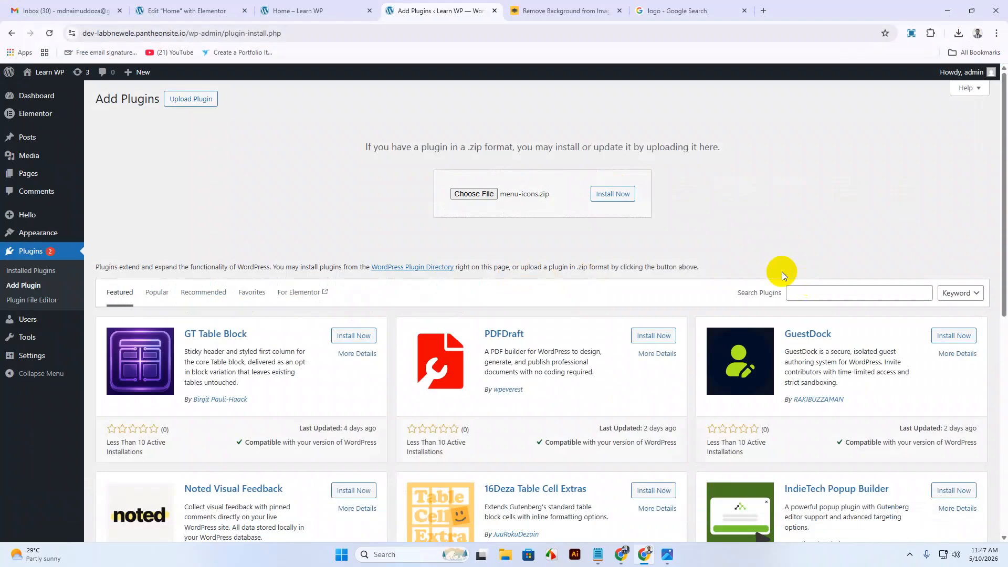
click(620, 194)
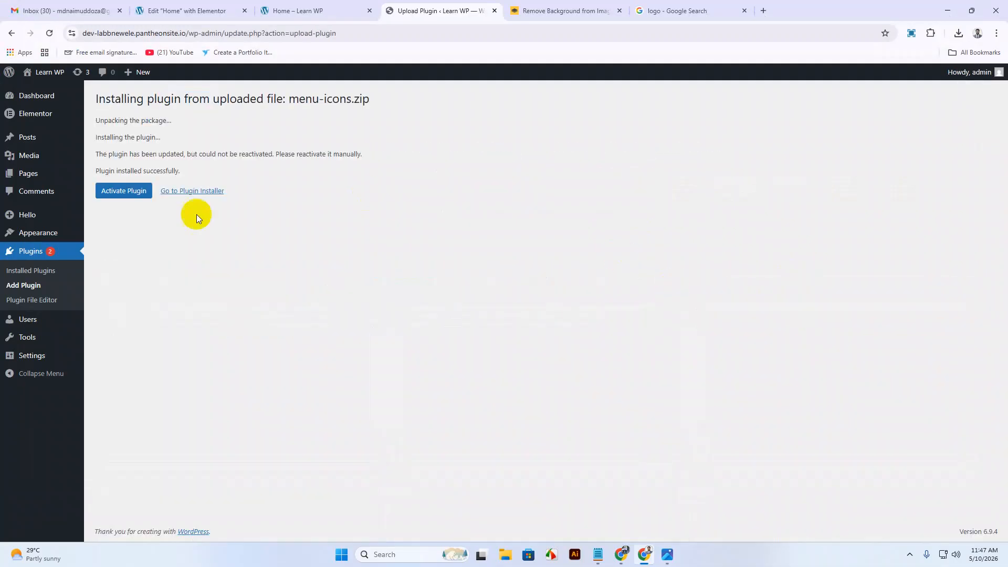
click(125, 192)
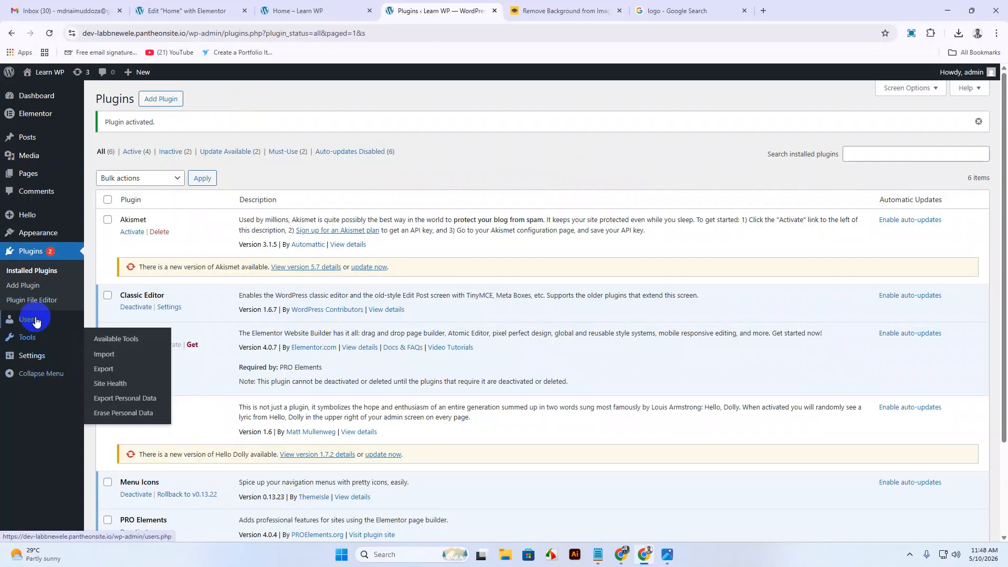
Expand the Home menu item's settings and reload the Menus page.
mouse_move(39, 238)
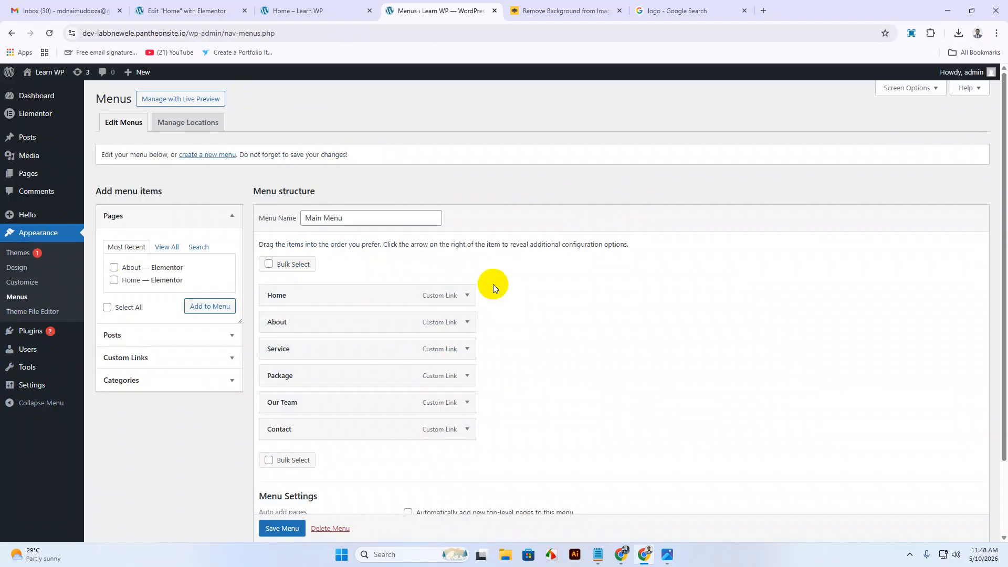
scroll(493, 285, down, 2)
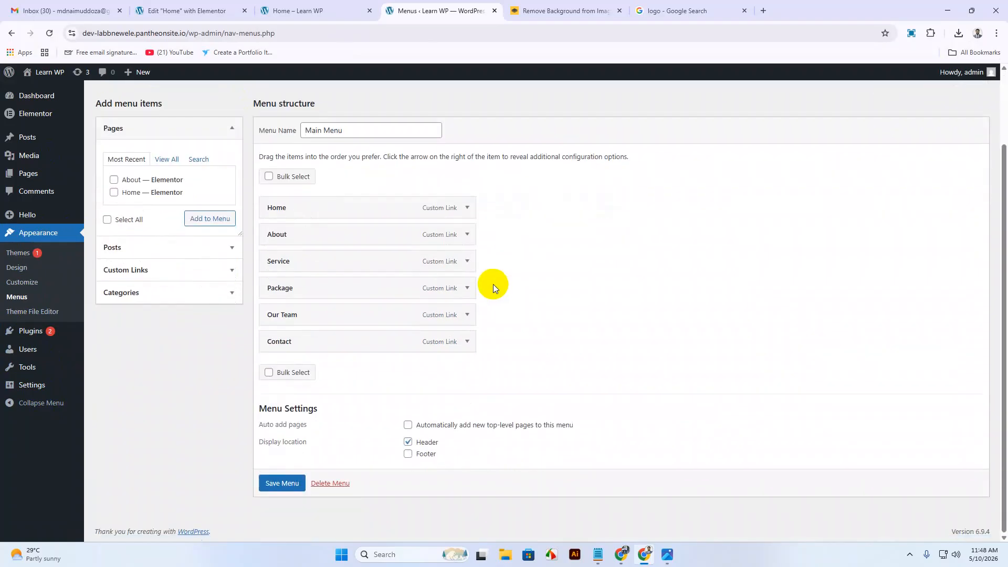
click(466, 209)
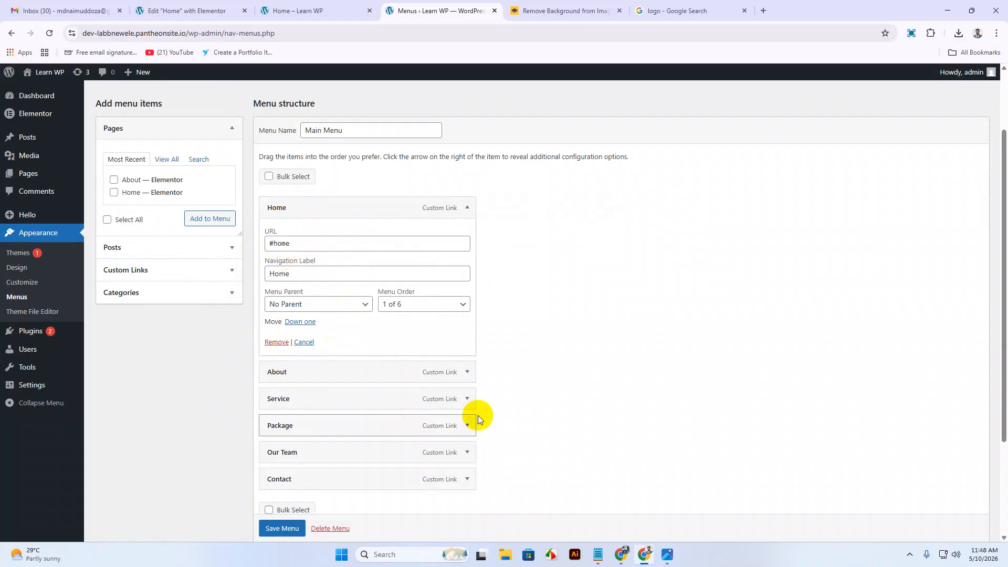
right_click(609, 215)
click(646, 255)
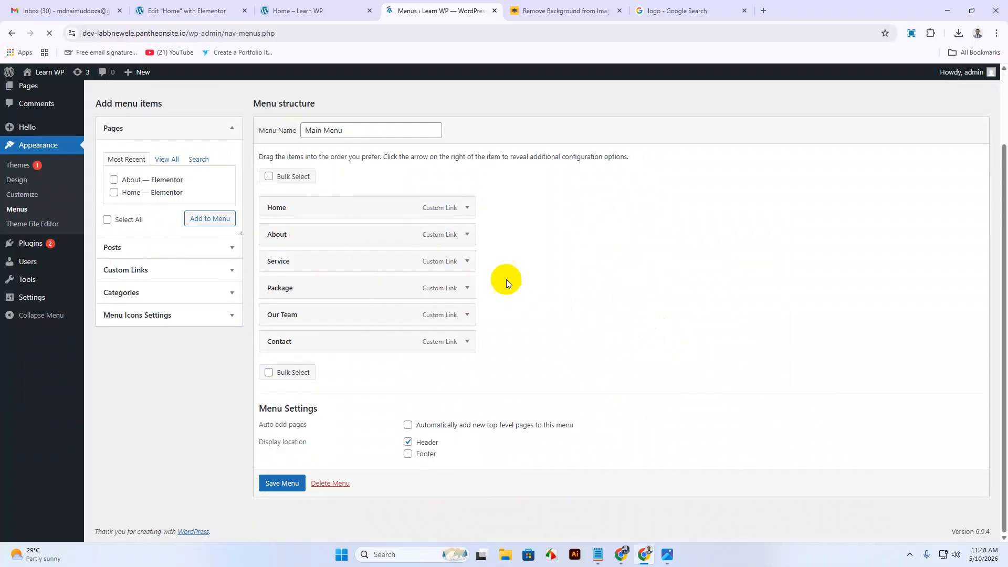
click(467, 208)
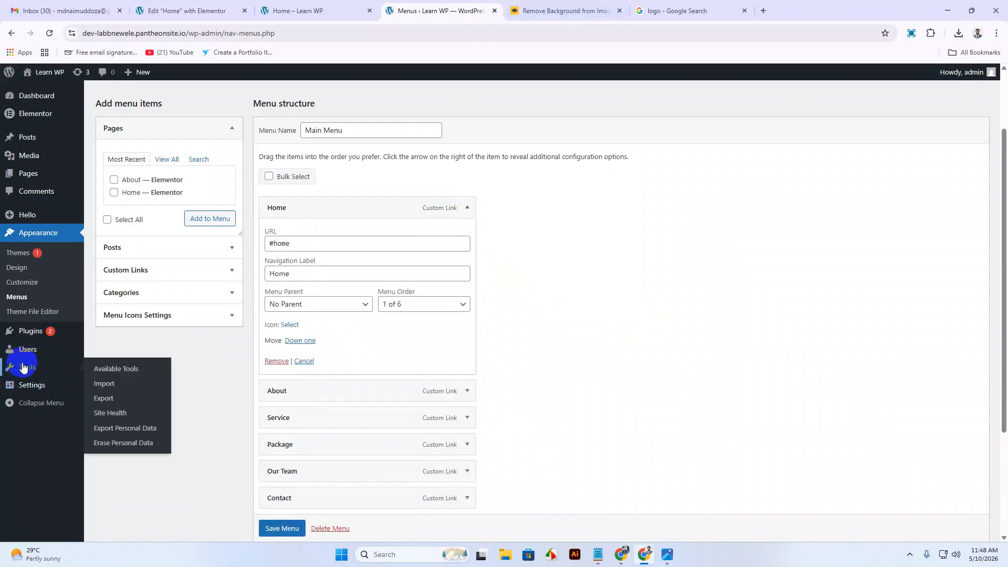
Check the installed plugins list, then return to the Menus editor.
click(35, 336)
click(121, 335)
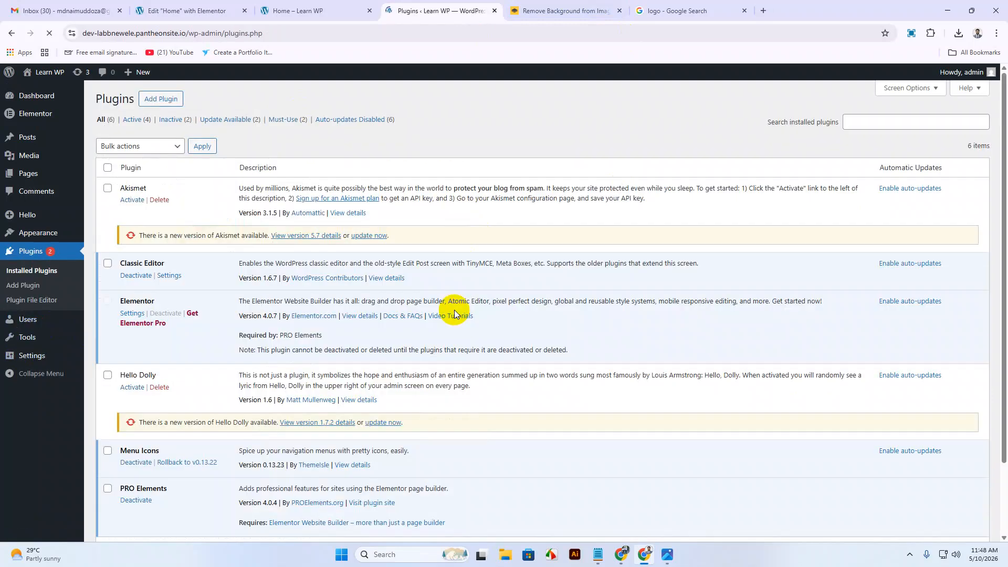
scroll(454, 314, down, 2)
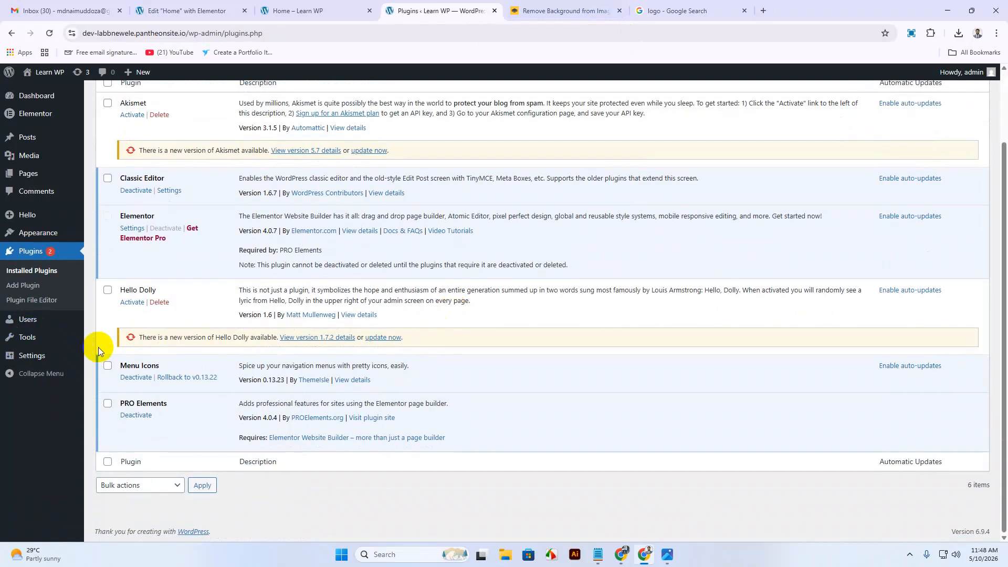
mouse_move(39, 234)
click(104, 283)
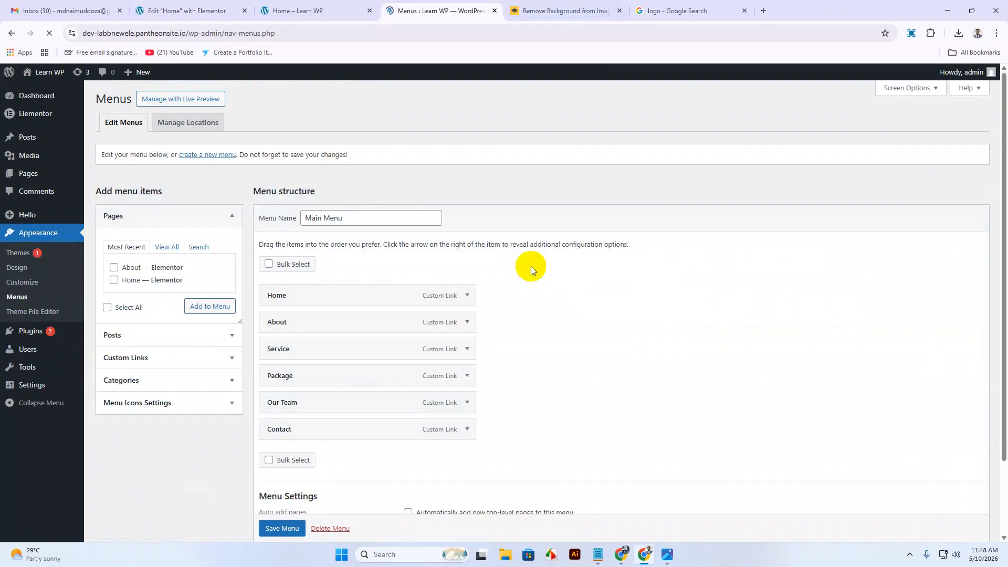
Assign the Dashicons house icon to the Home menu item and collapse it.
click(466, 295)
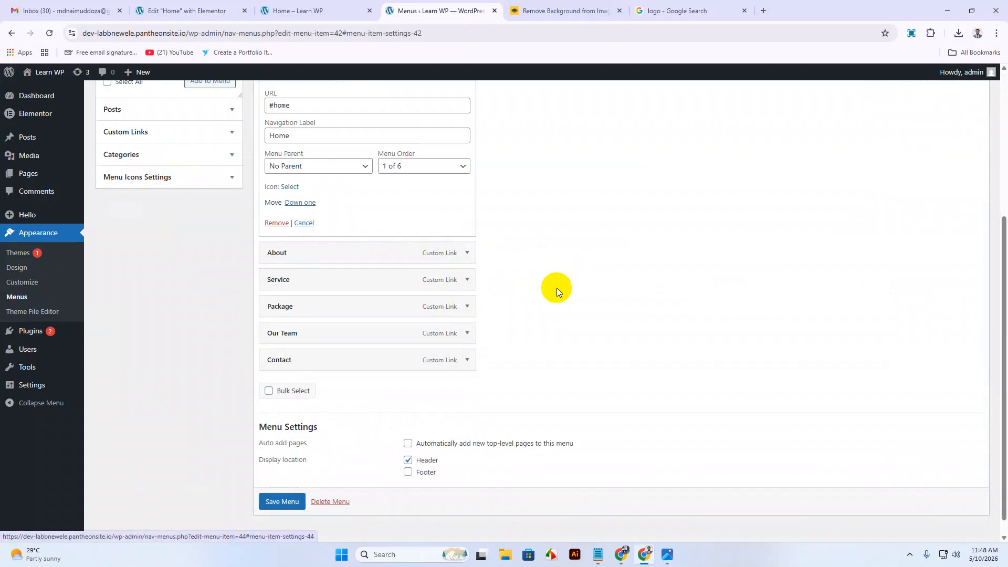
scroll(557, 288, up, 3)
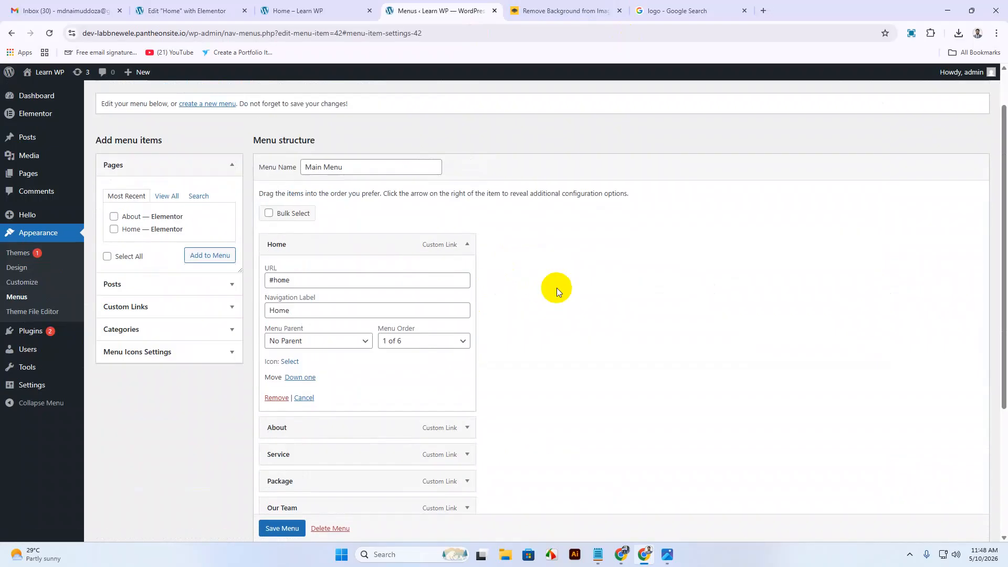
click(290, 362)
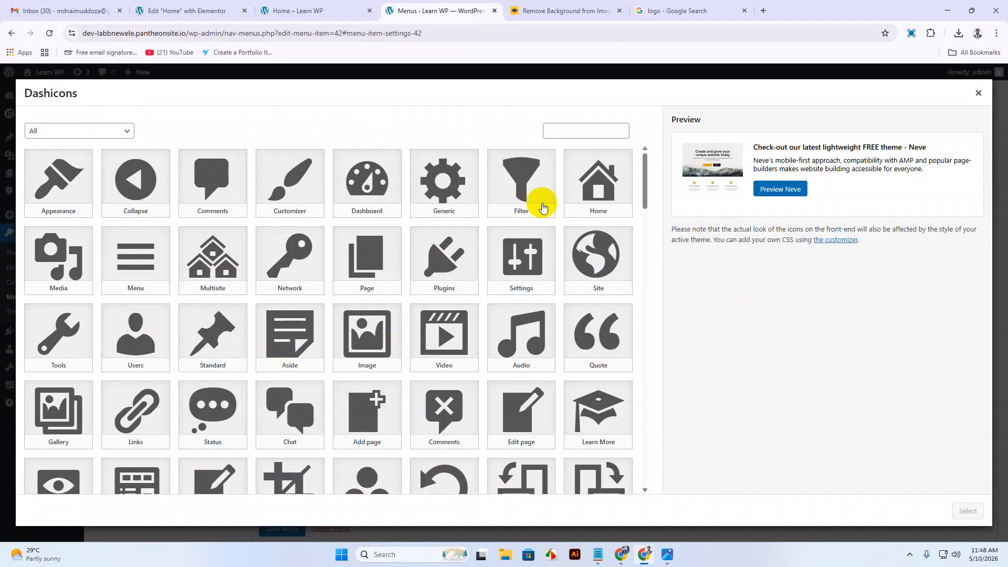
click(591, 178)
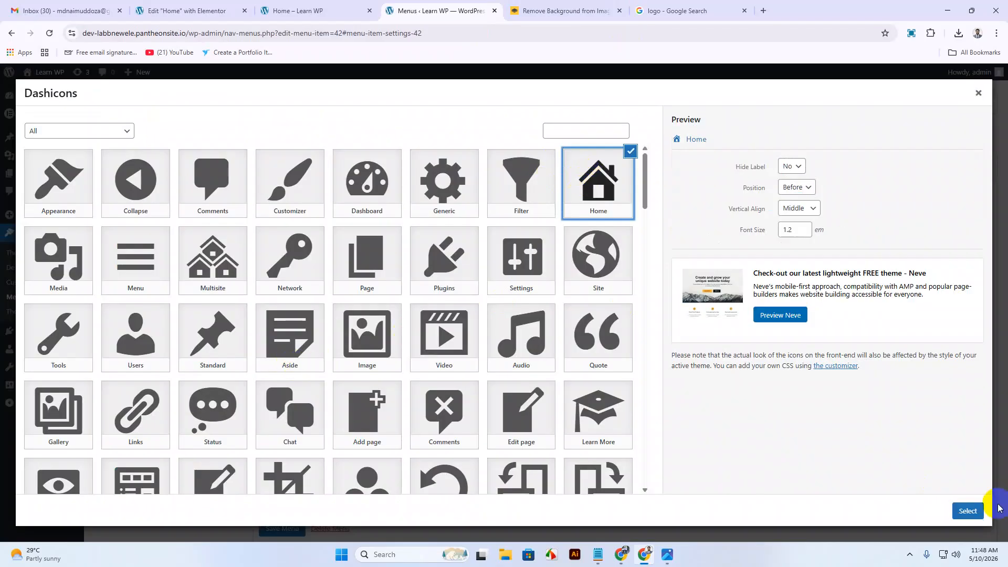
click(967, 512)
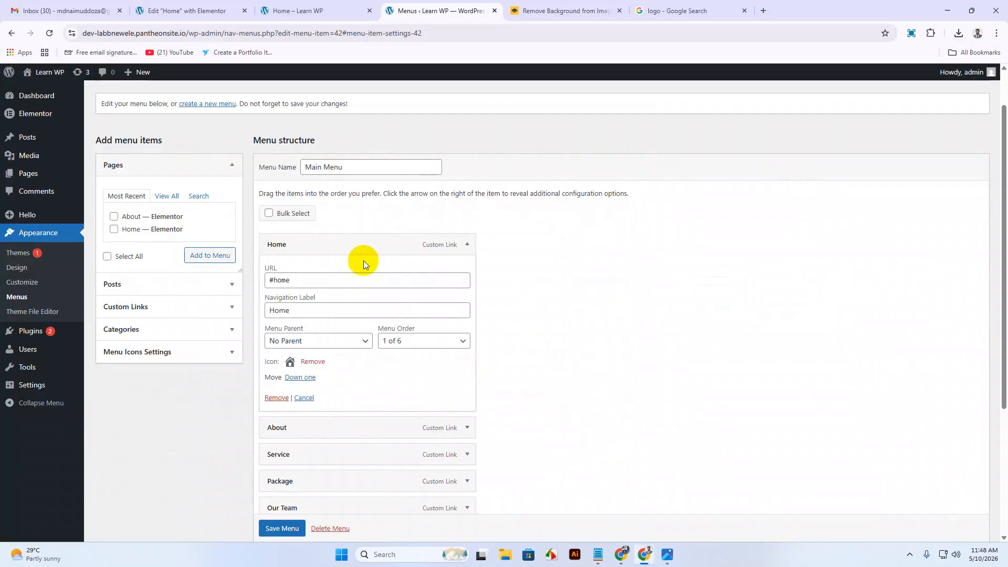
click(470, 244)
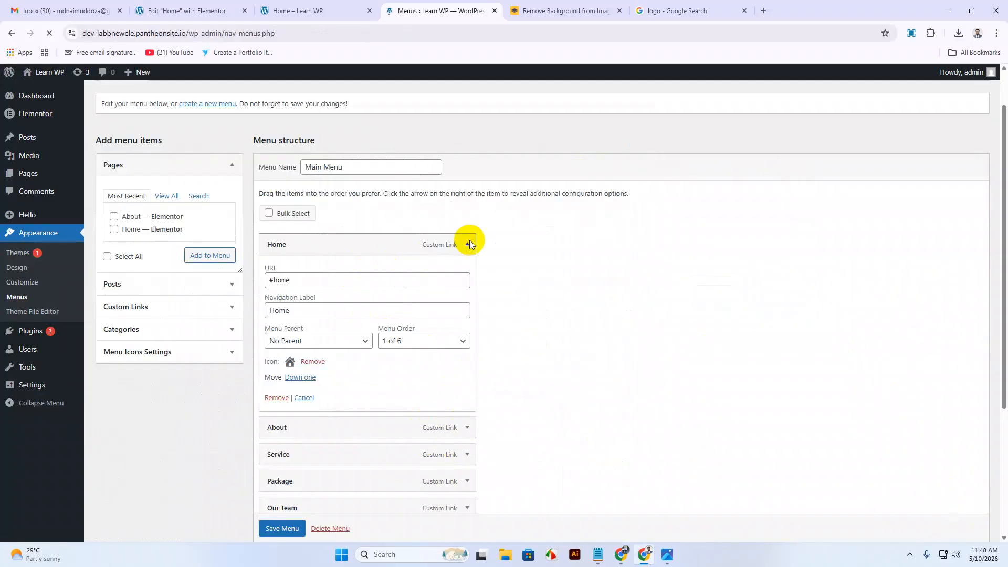
Open the About item's icon picker and browse icons, checking the design image.
click(465, 323)
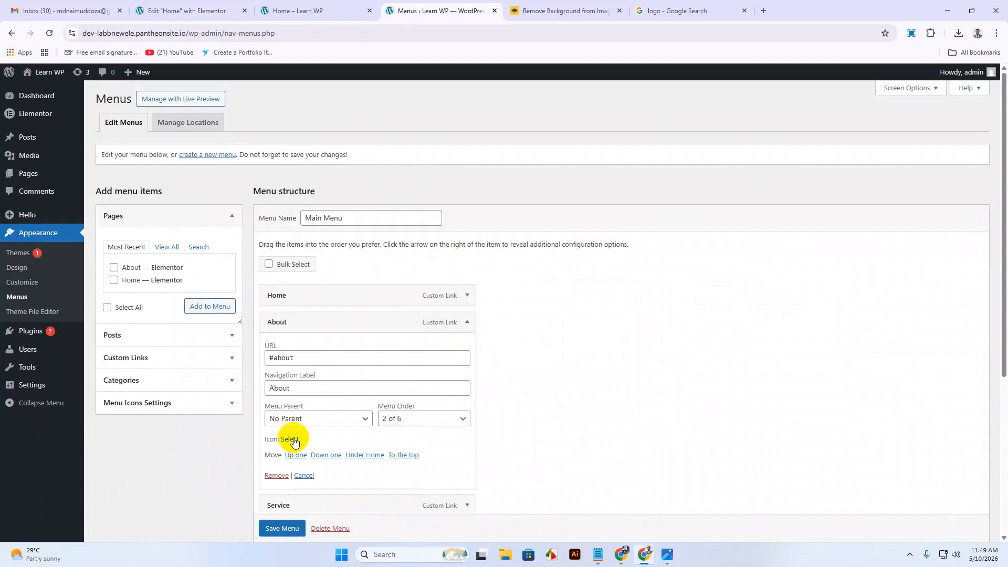
click(291, 440)
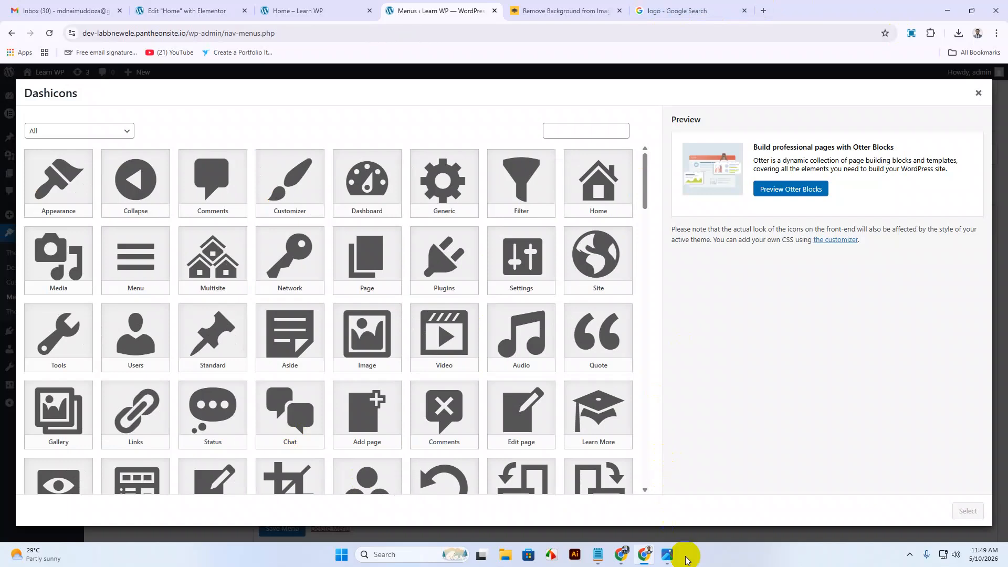
click(670, 555)
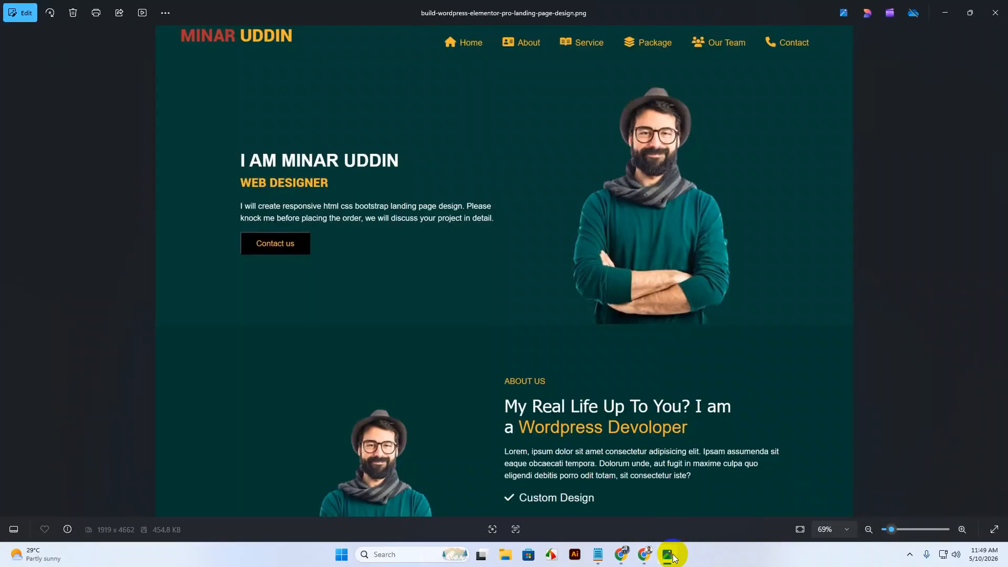
click(672, 556)
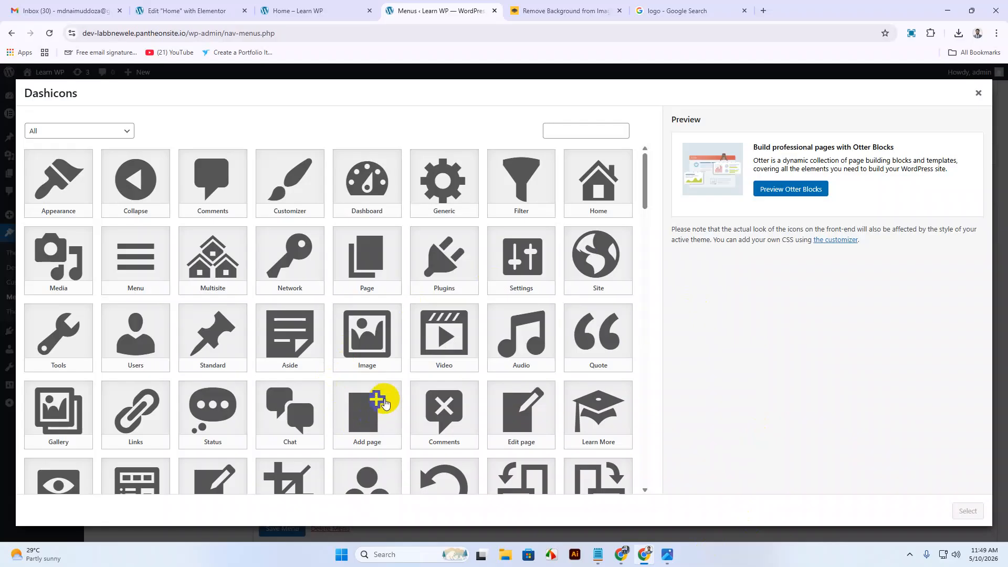
scroll(416, 343, down, 5)
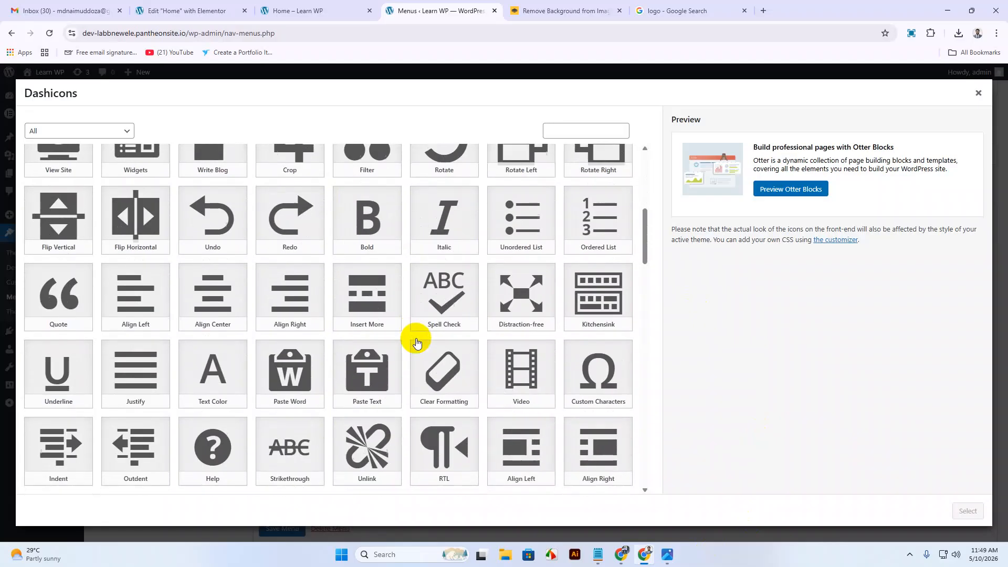
scroll(416, 342, down, 10)
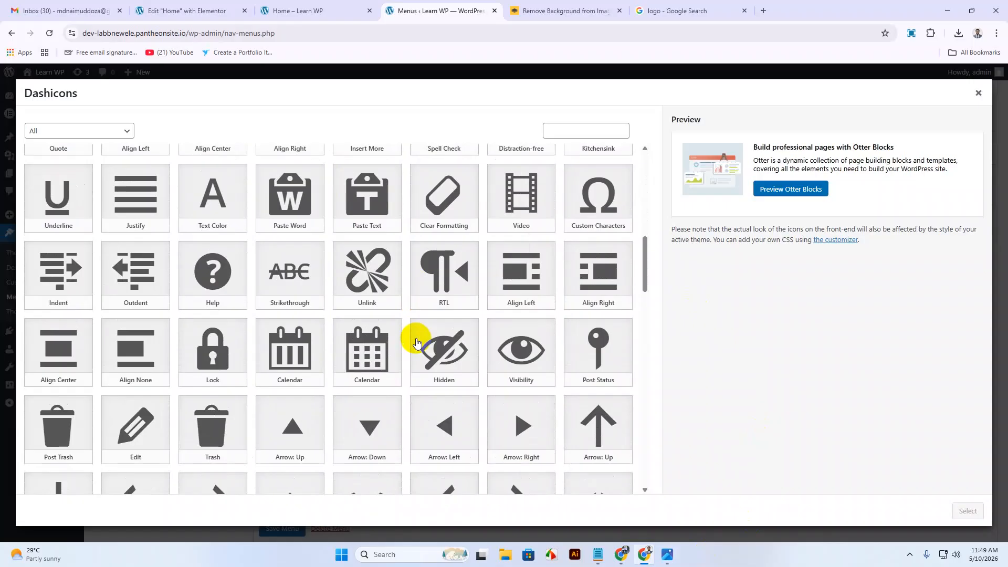
scroll(417, 343, down, 13)
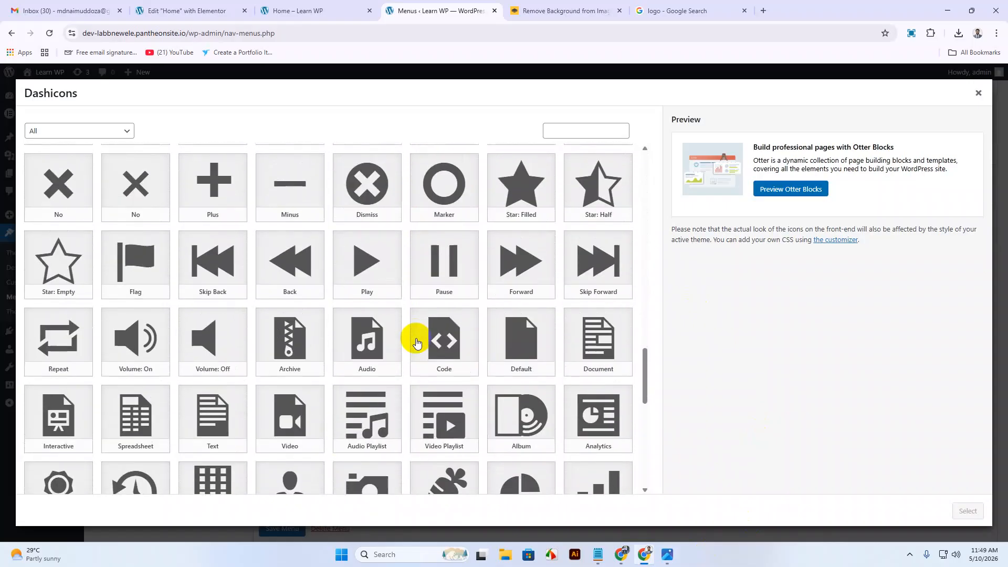
scroll(417, 342, down, 3)
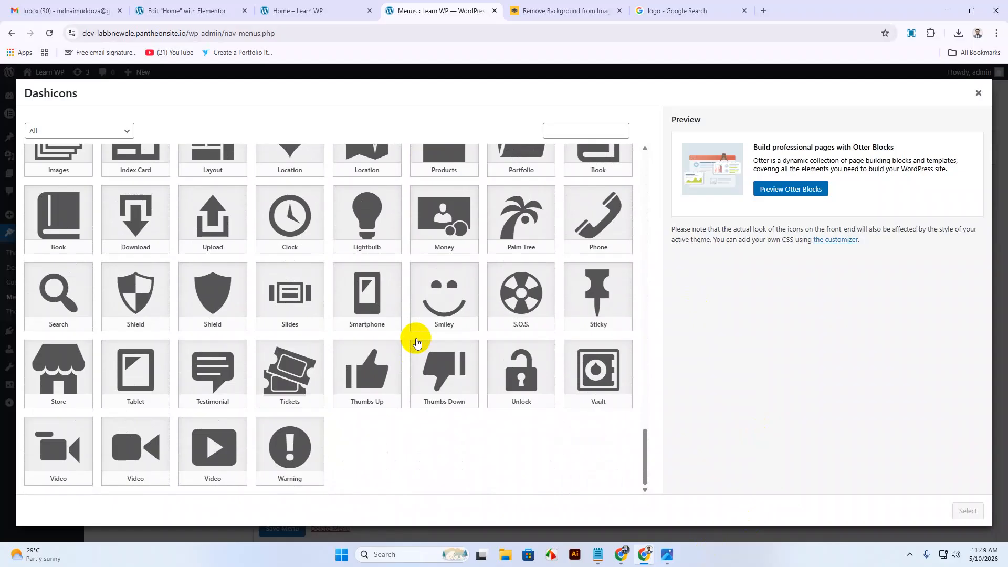
scroll(416, 342, up, 20)
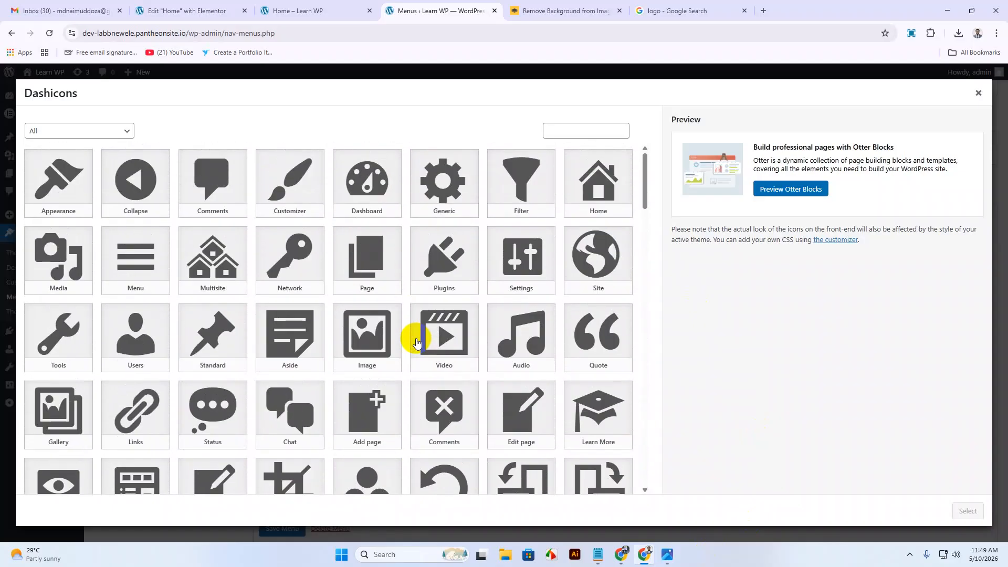
Search 'card' and apply the Index Card icon to the About item.
click(580, 132)
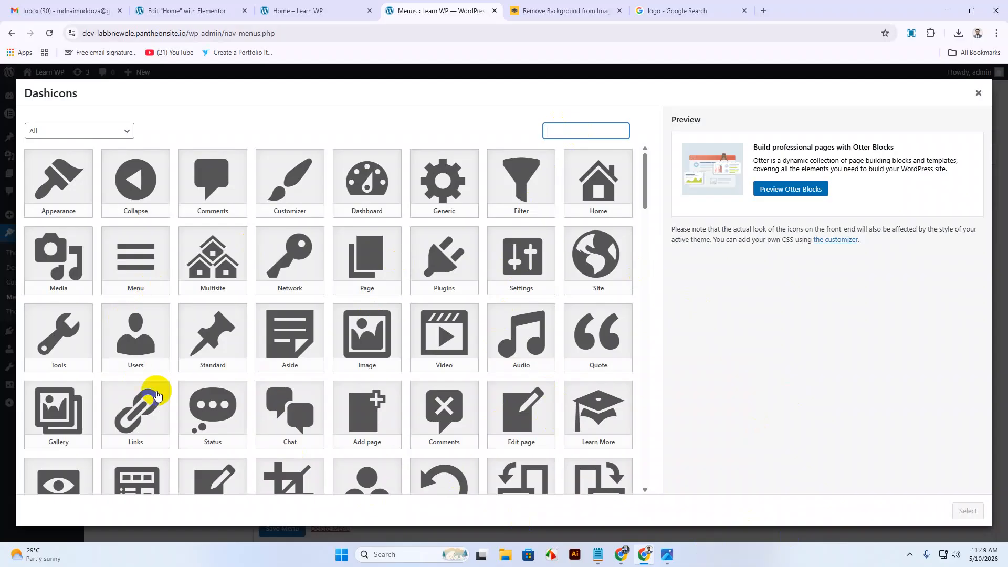
scroll(423, 347, down, 3)
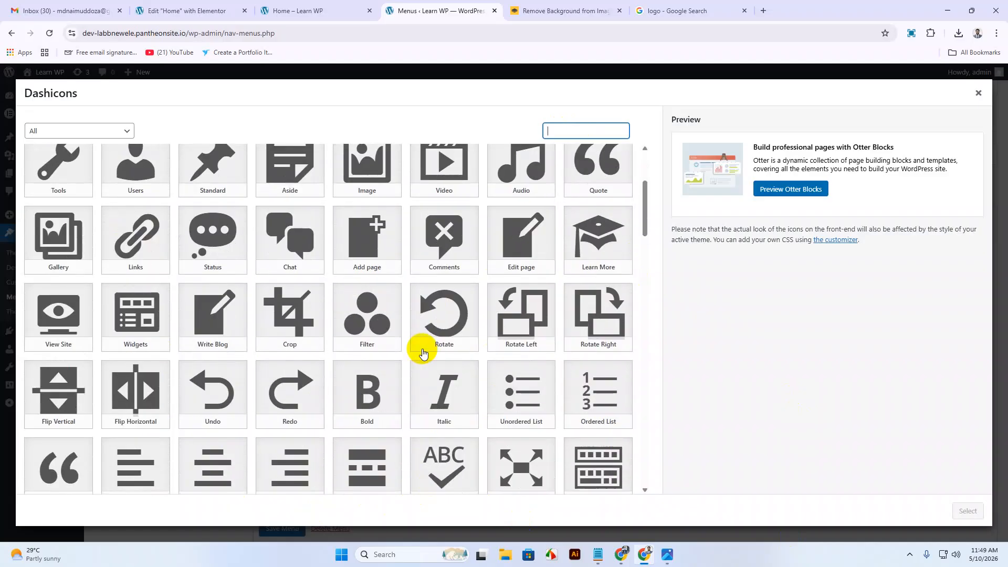
scroll(423, 353, up, 3)
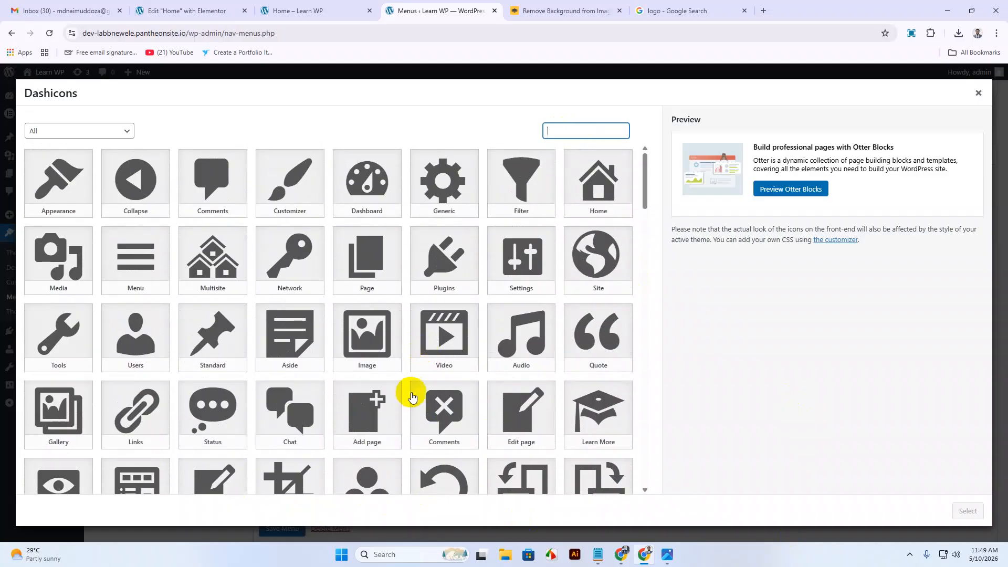
click(110, 131)
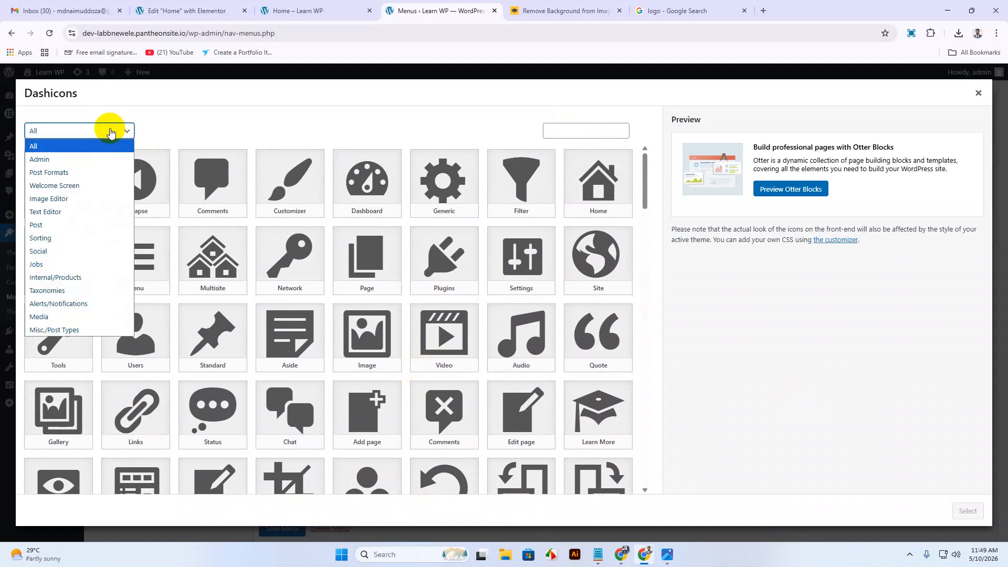
click(110, 131)
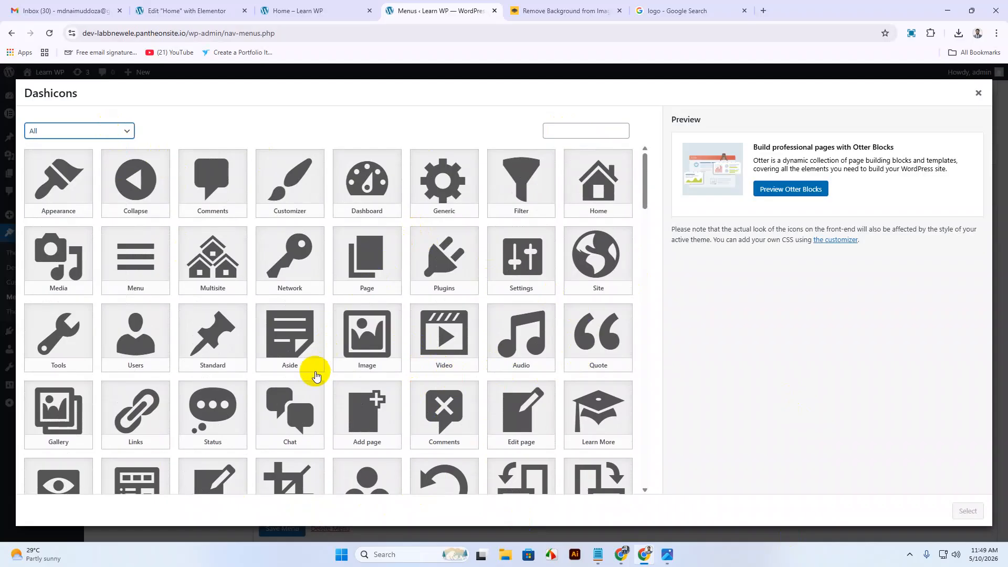
click(267, 351)
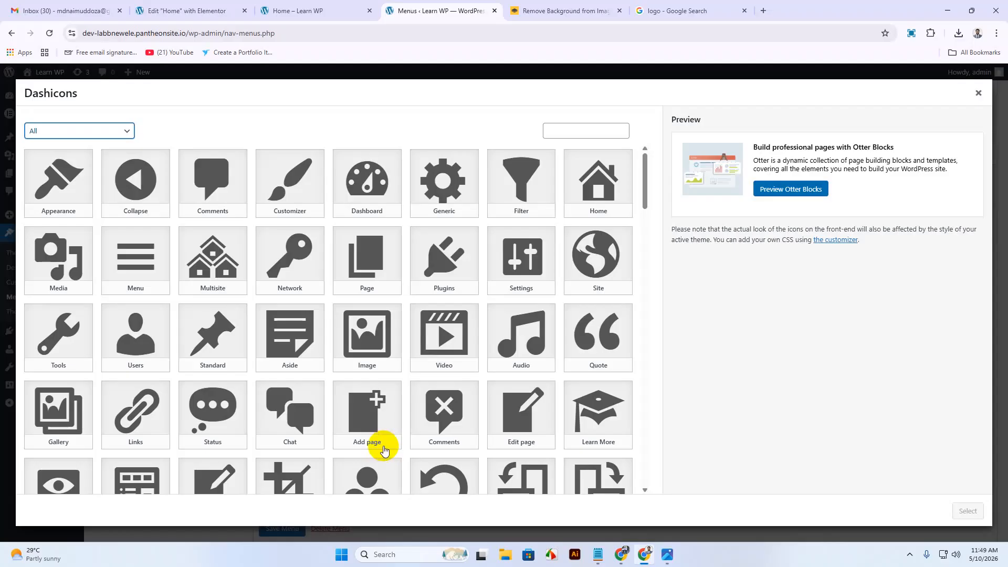
click(552, 130)
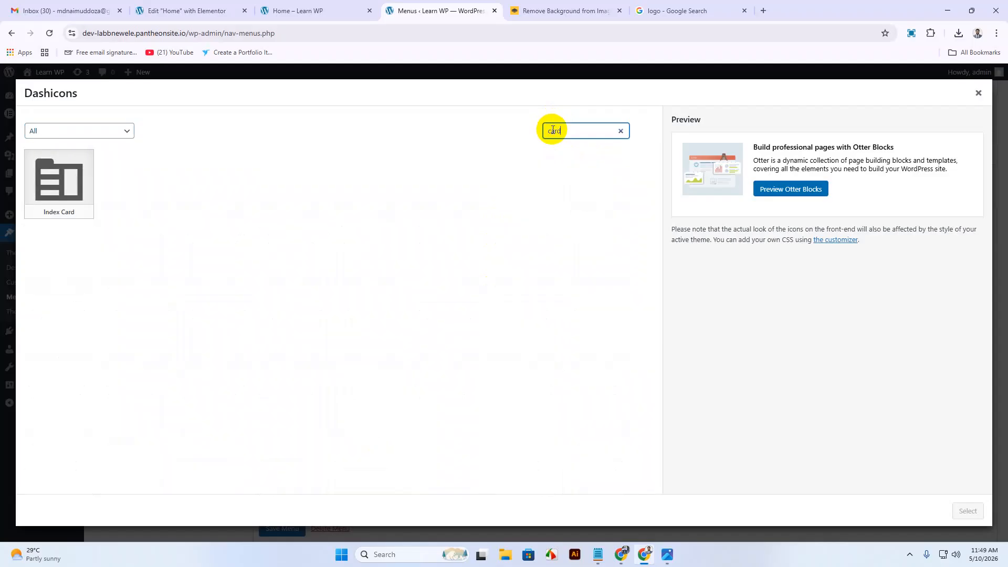
click(58, 181)
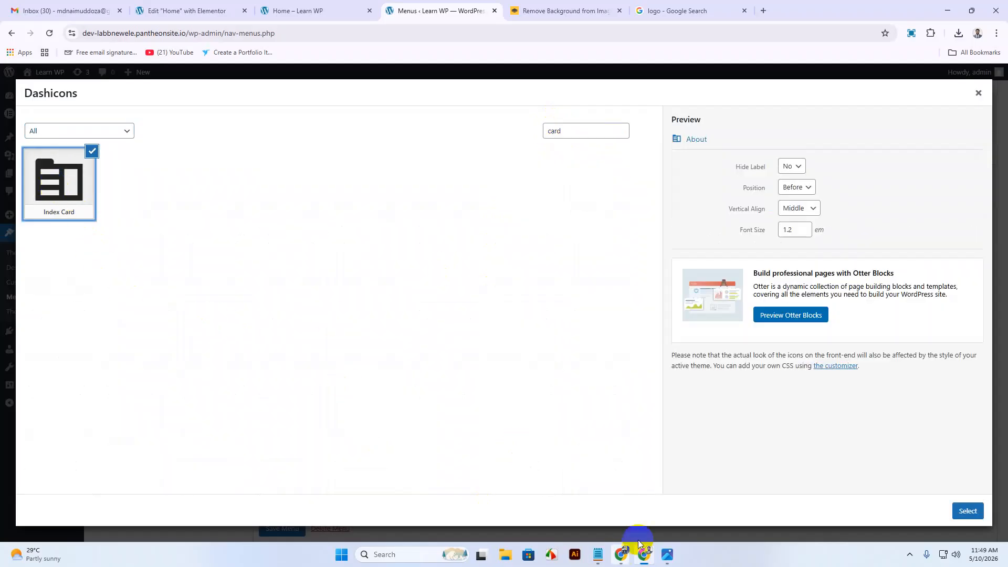
click(967, 511)
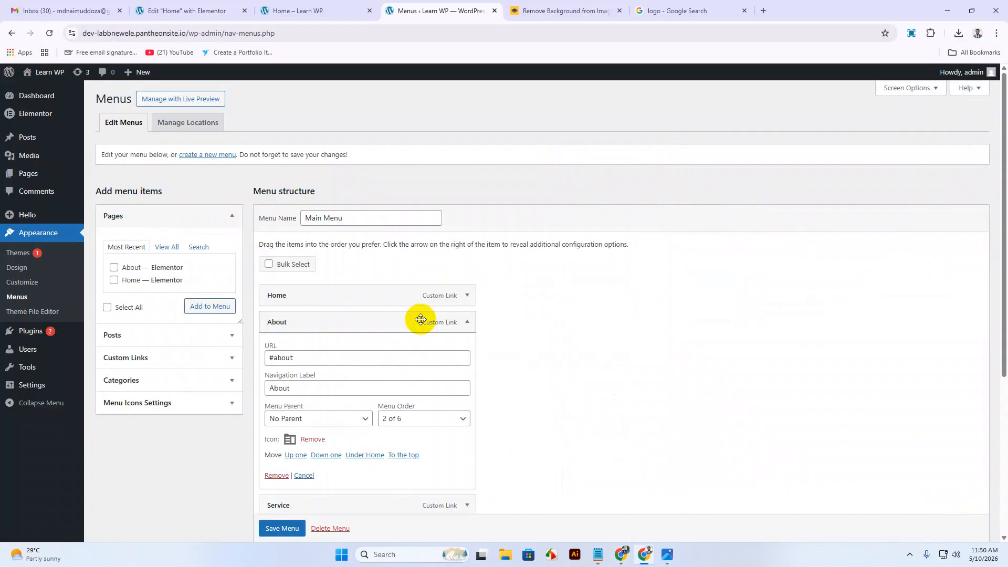
scroll(421, 319, down, 3)
scroll(471, 336, up, 3)
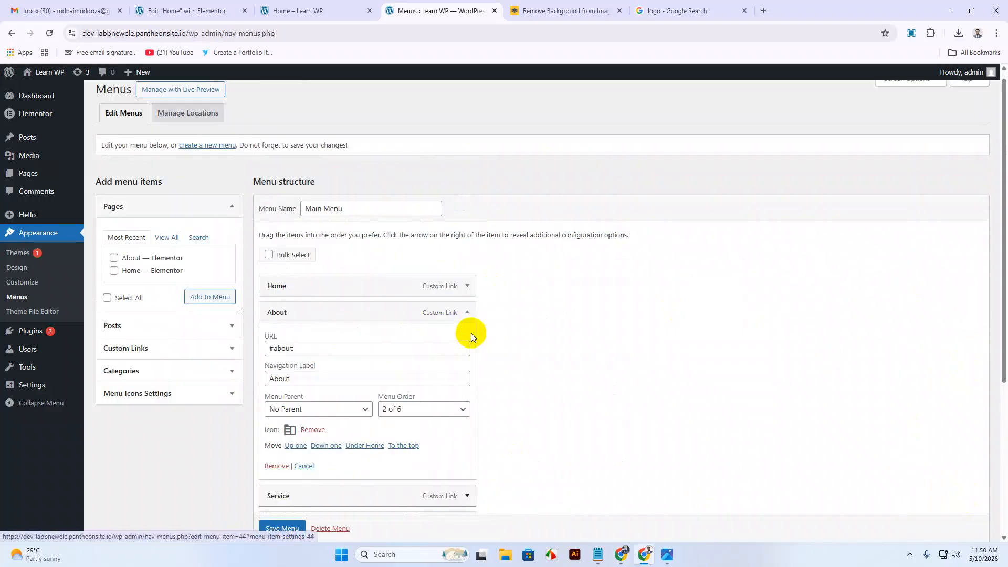
Collapse About and open the icon picker for the Service menu item.
click(464, 321)
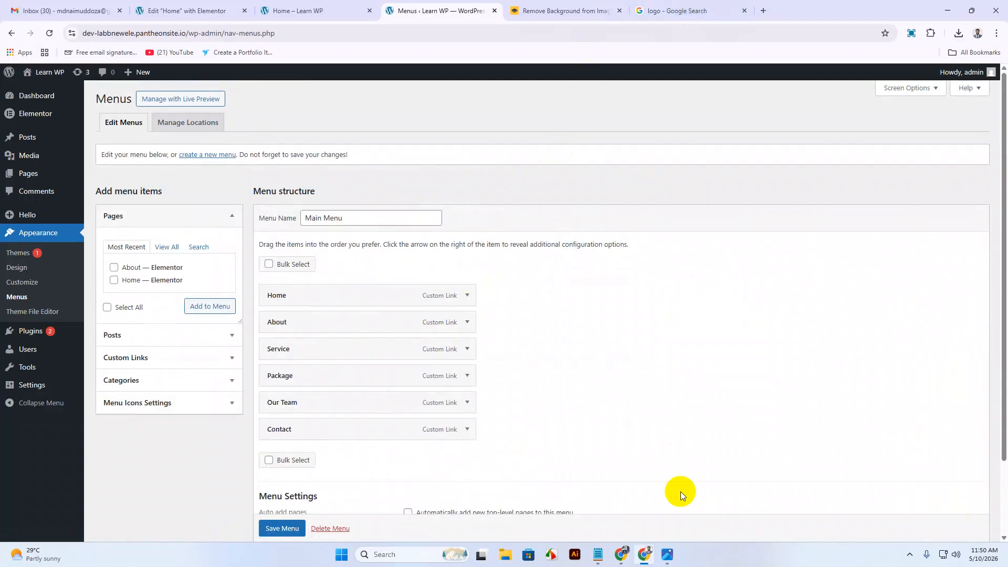
click(664, 556)
click(664, 555)
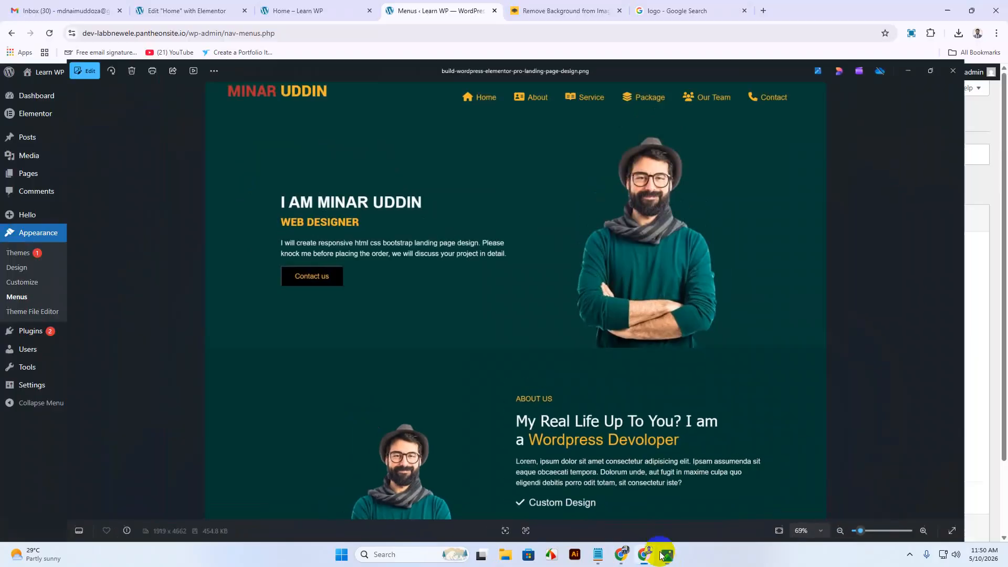
click(468, 350)
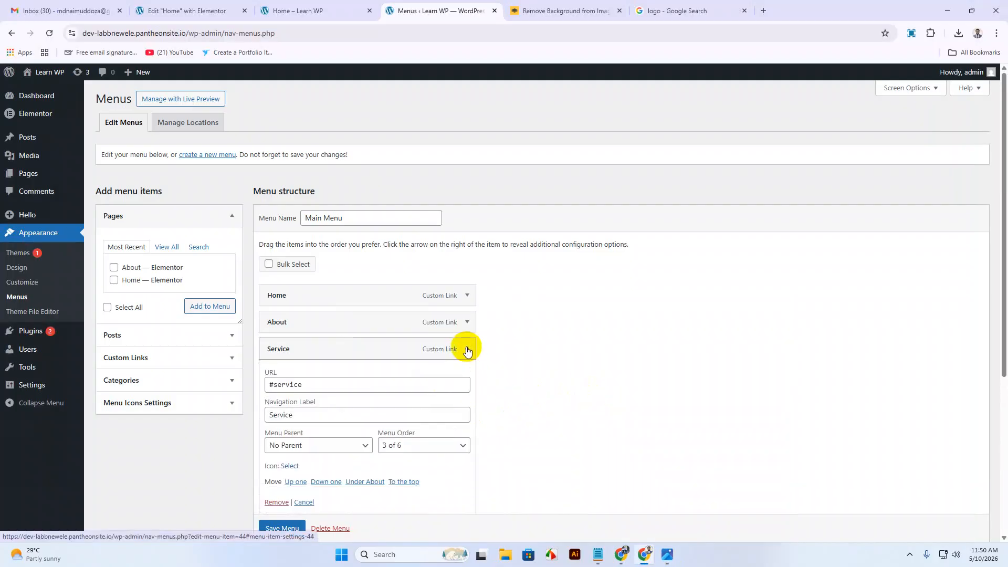
click(290, 465)
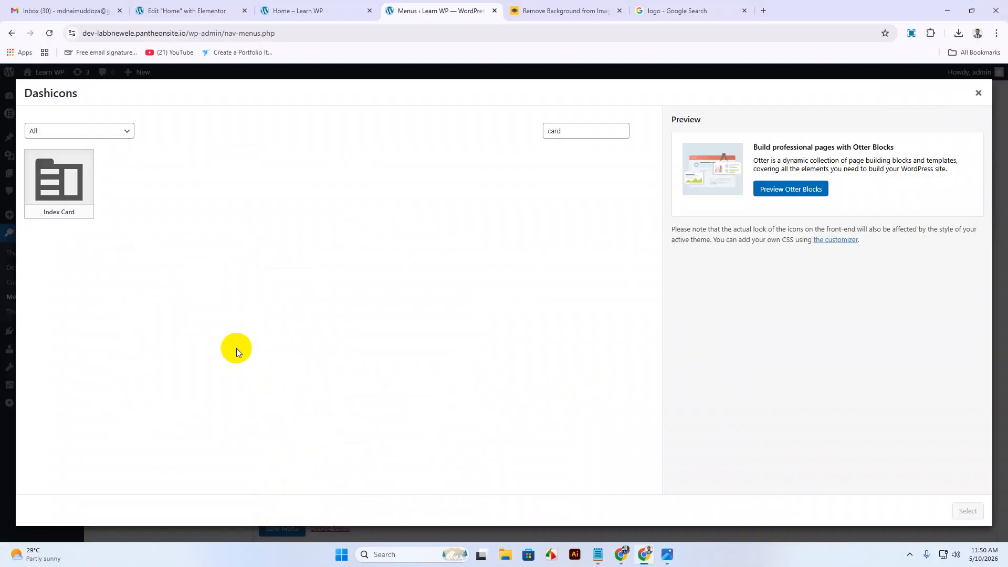
Clear the old search, give Service the Aside icon, and collapse it.
click(558, 131)
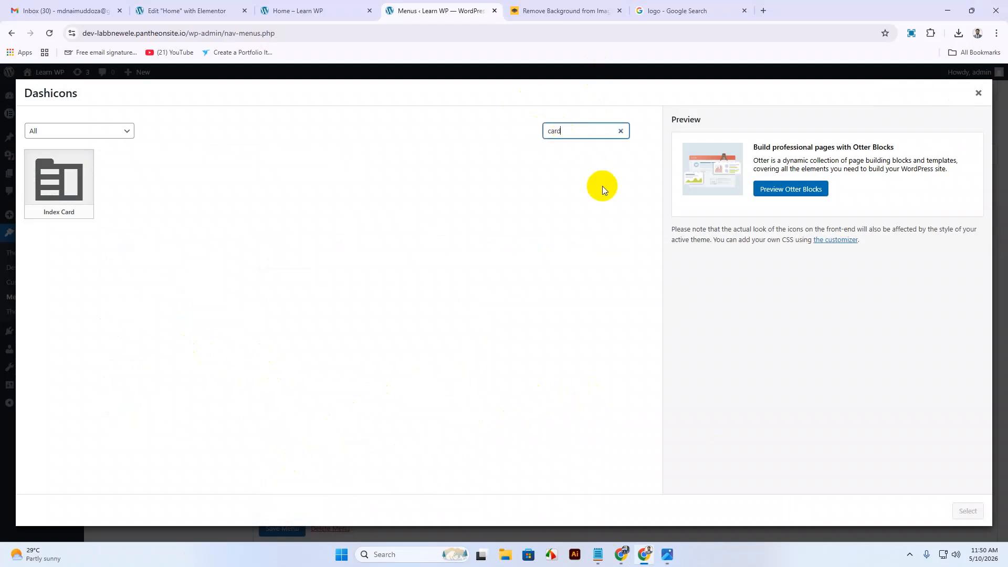
key(BackSpace)
key(BackSpace)
key(BackSpace)
key(BackSpace)
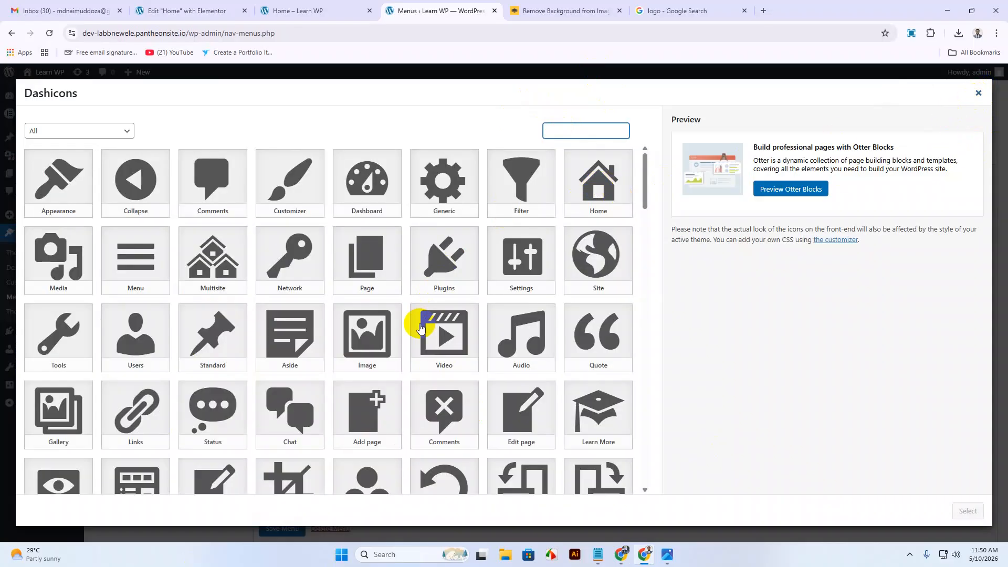
scroll(420, 328, down, 3)
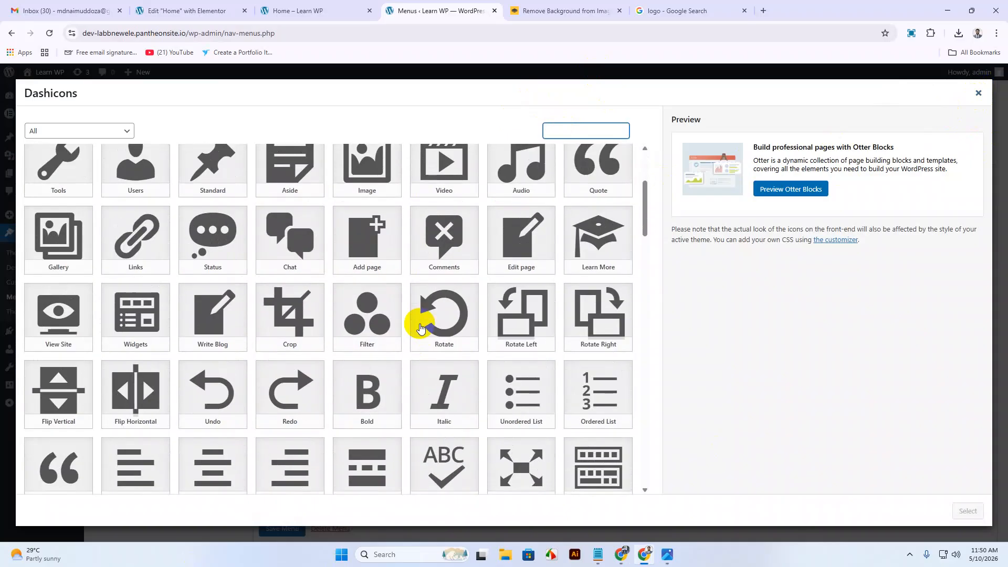
scroll(421, 328, up, 3)
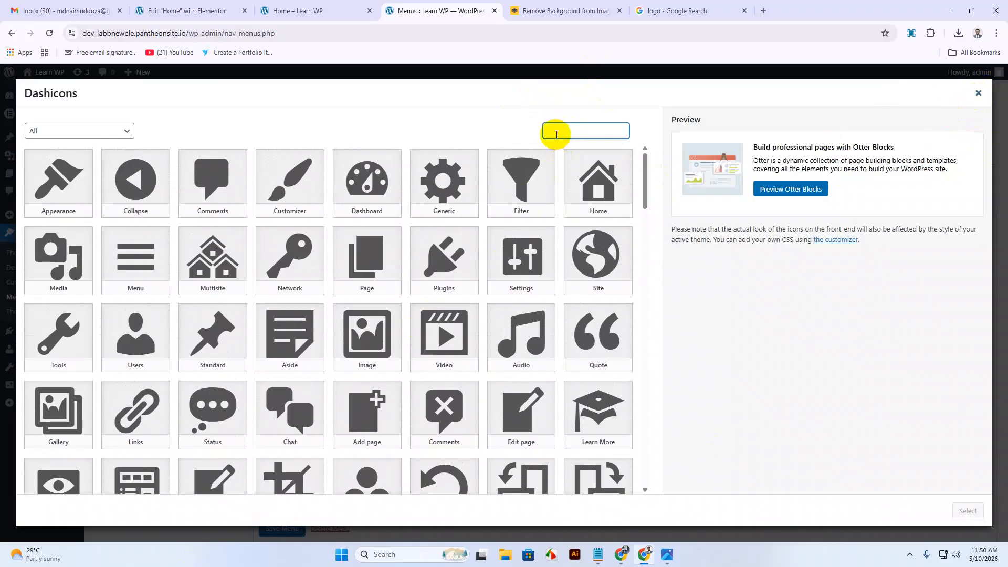
text(rv)
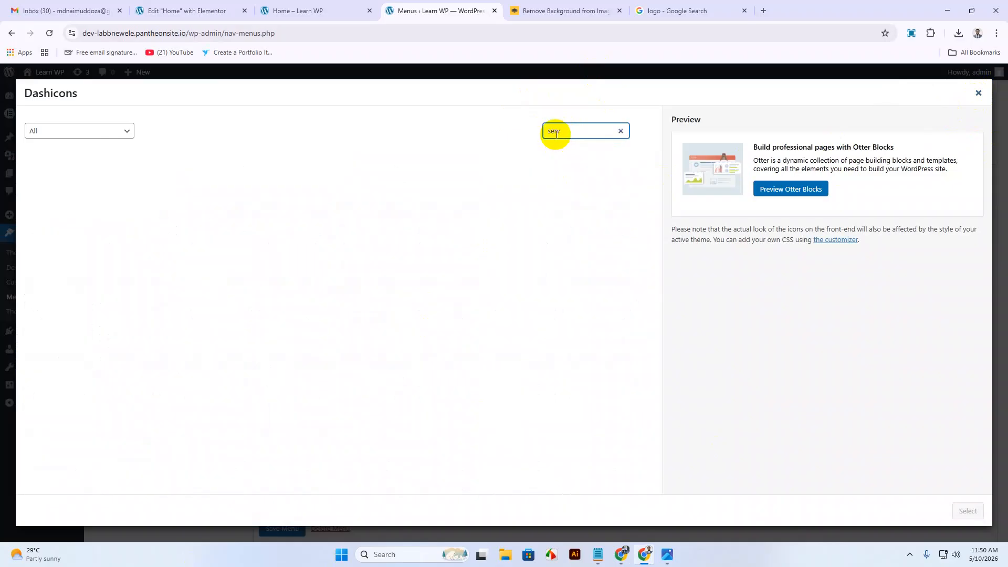
key(BackSpace)
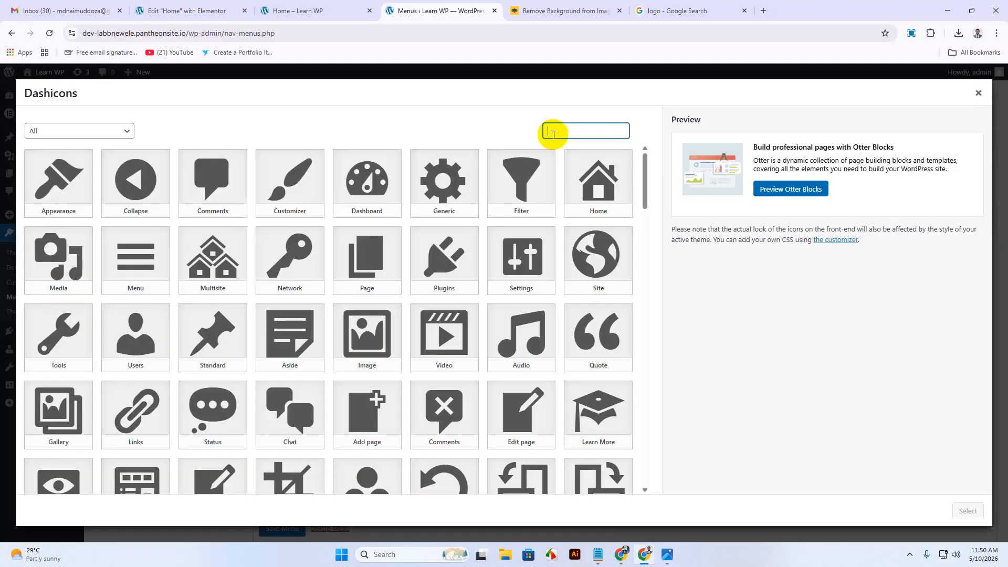
click(298, 330)
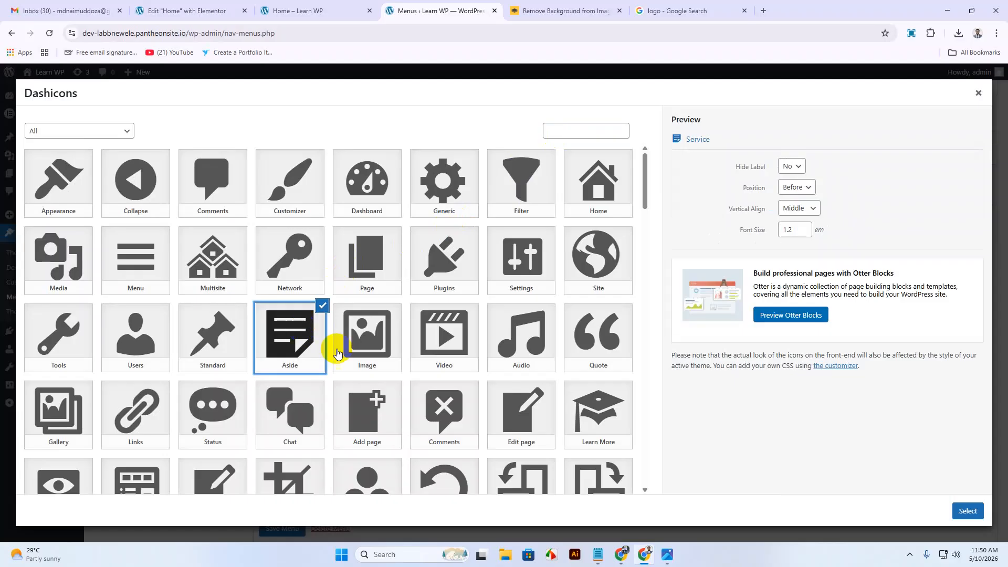
click(968, 511)
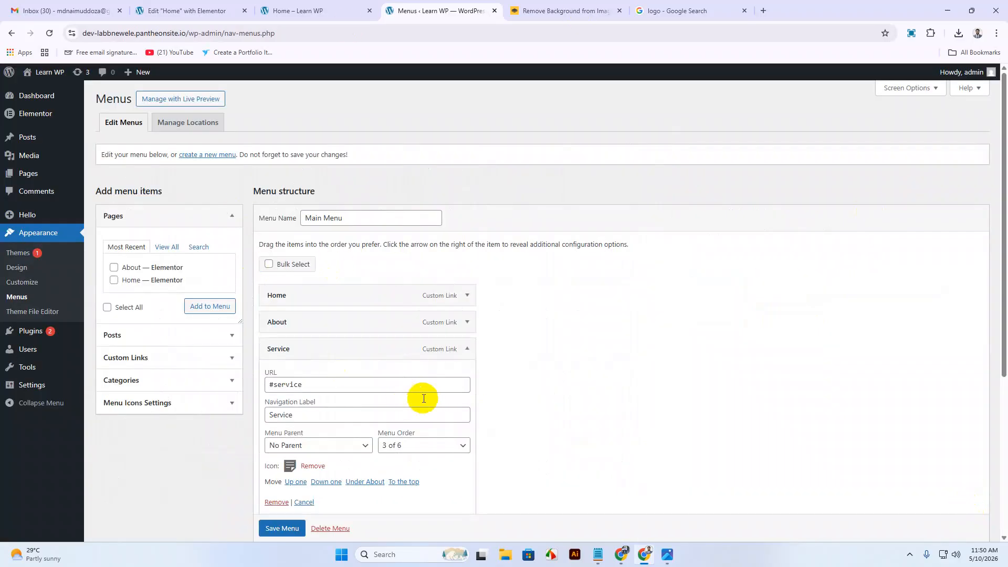
click(465, 349)
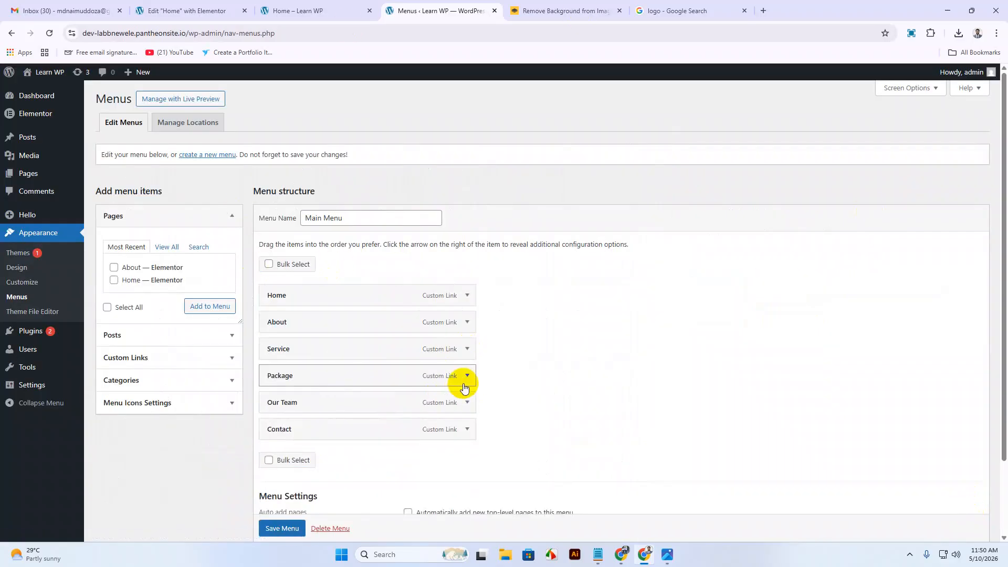
Give the Package menu item the Money icon by searching 'mon'.
click(466, 376)
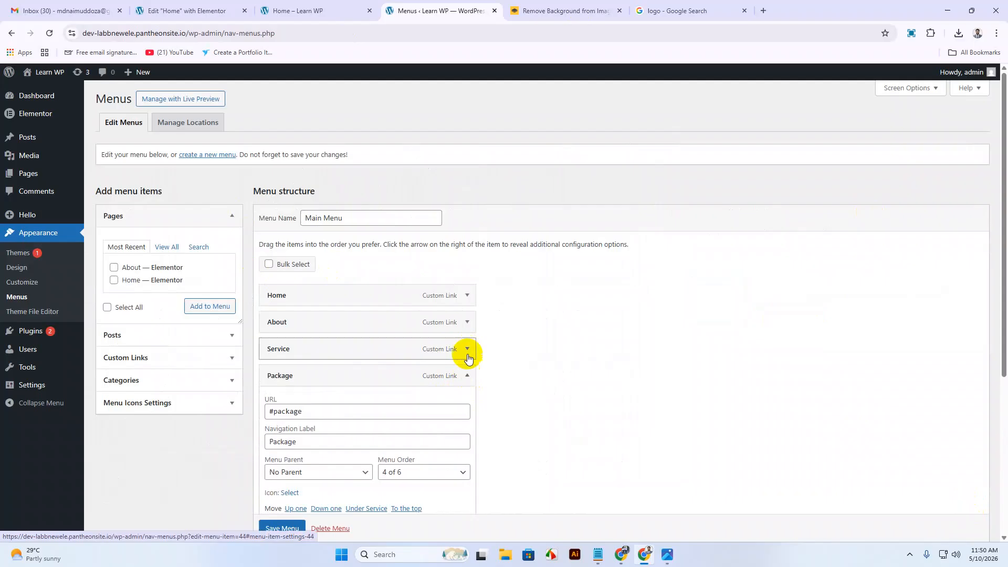
click(290, 493)
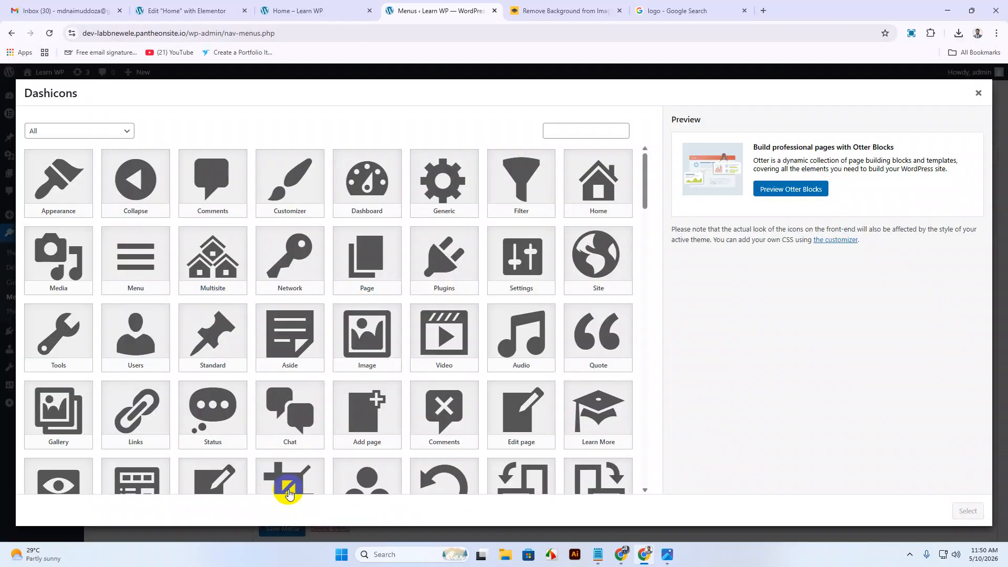
click(549, 129)
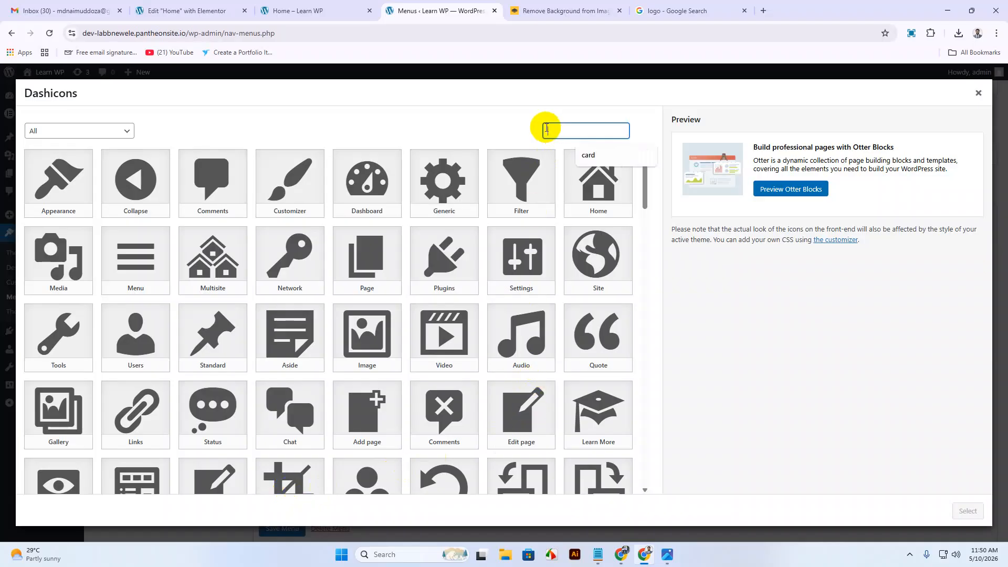
text(mone)
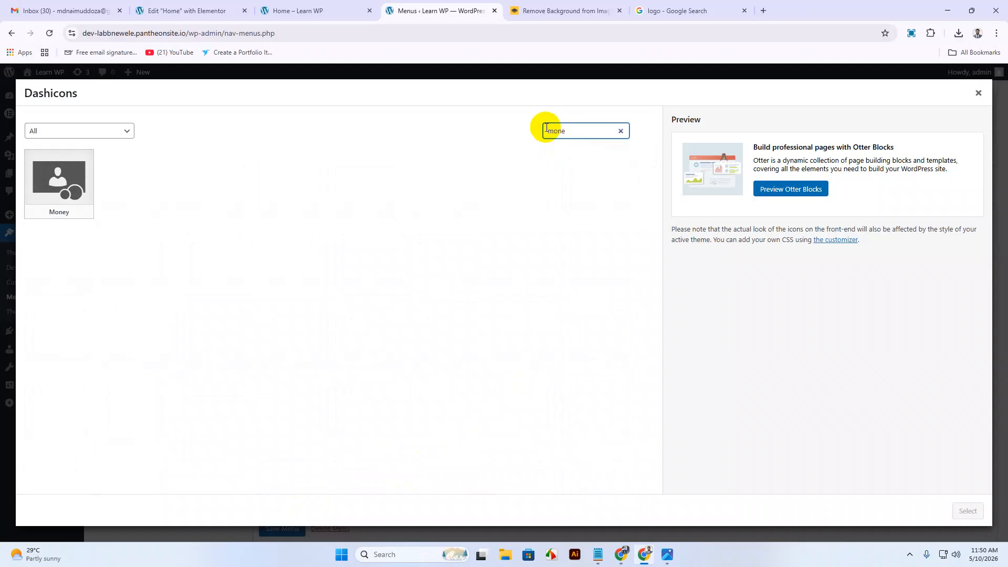
click(53, 206)
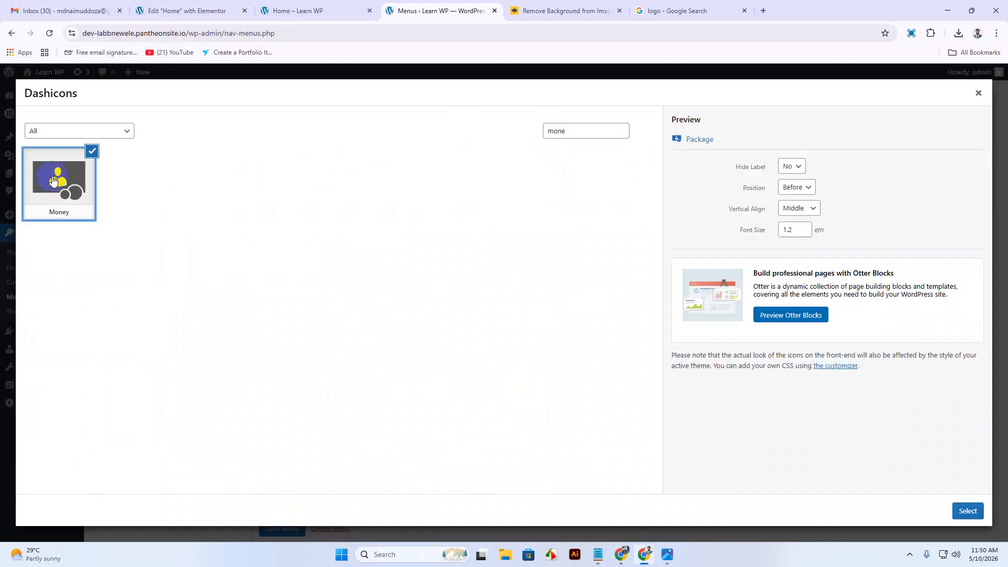
click(967, 511)
click(468, 376)
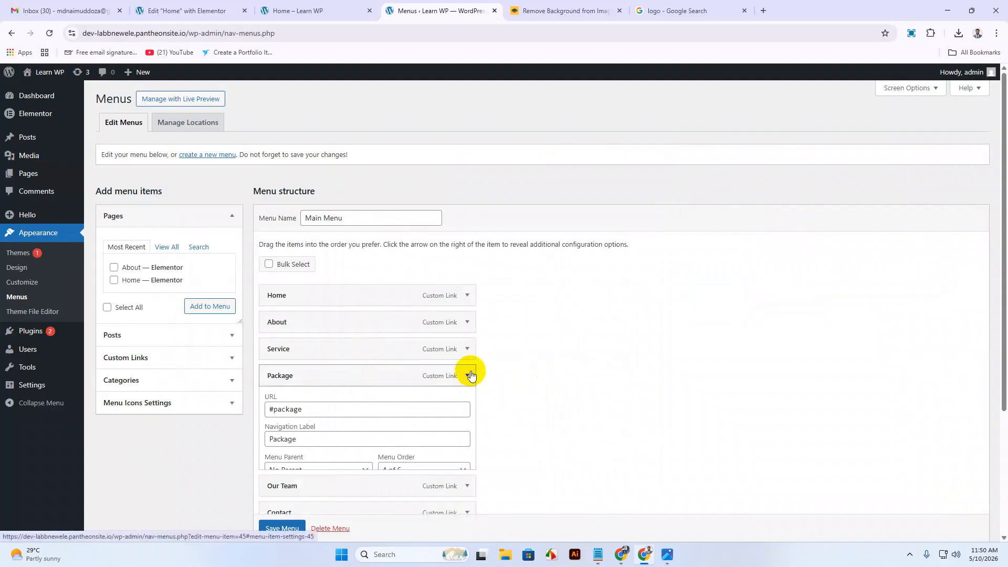
Clear the search, apply the Filter icon to Our Team, and collapse it.
click(468, 404)
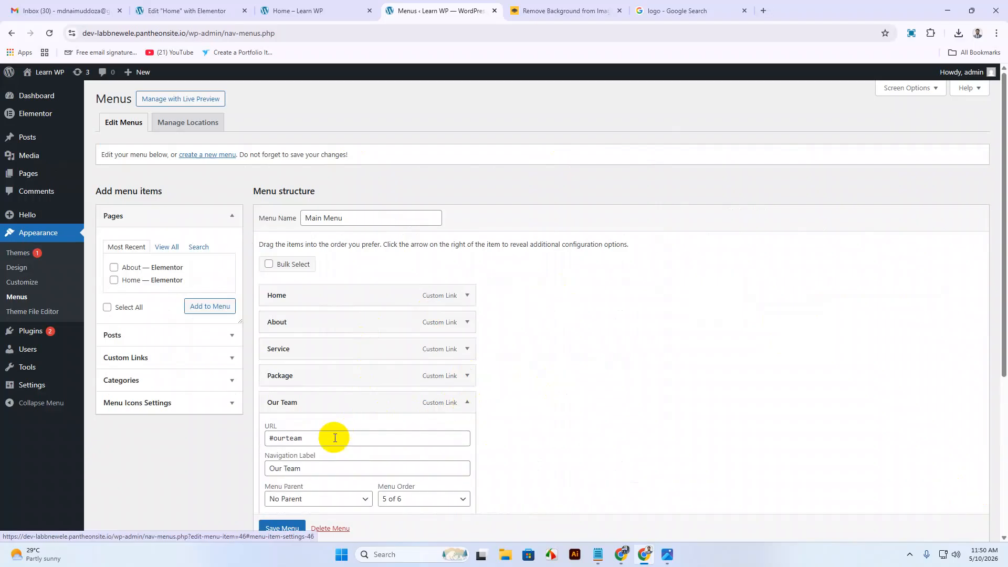
scroll(315, 446, down, 3)
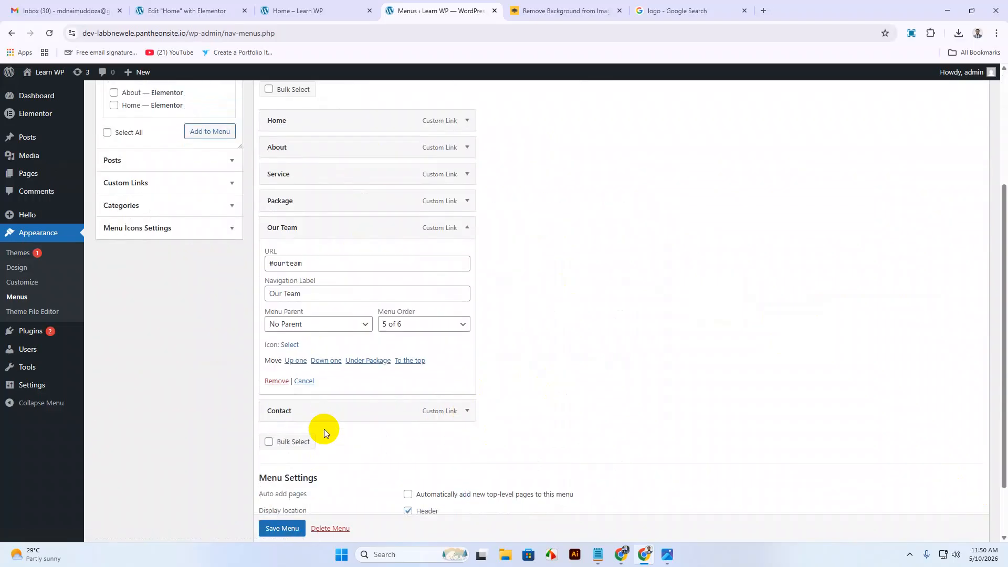
click(291, 344)
click(574, 138)
key(BackSpace)
key(BackSpace)
key(BackSpace)
key(BackSpace)
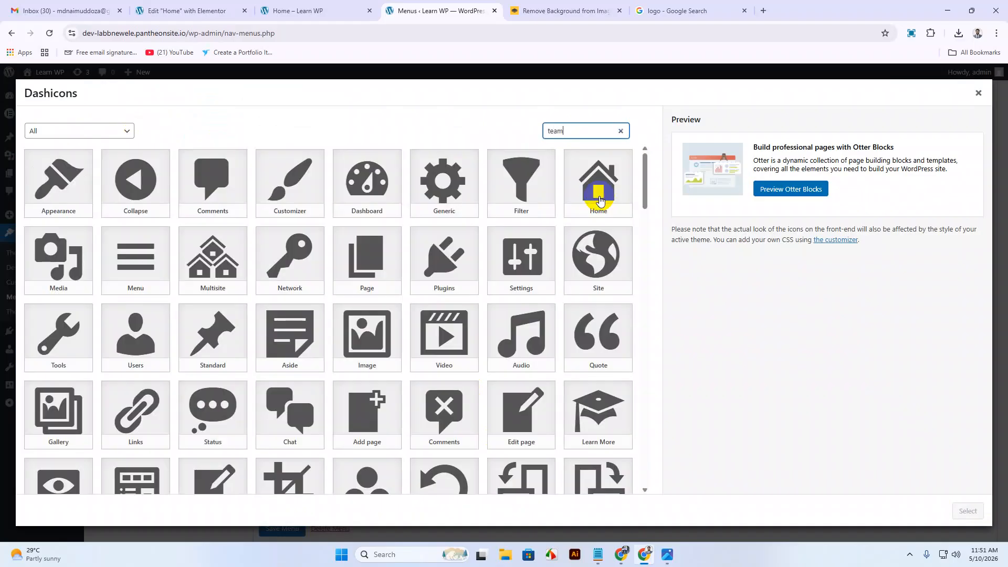
key(BackSpace)
key(BackSpace)
key(BackSpace)
key(BackSpace)
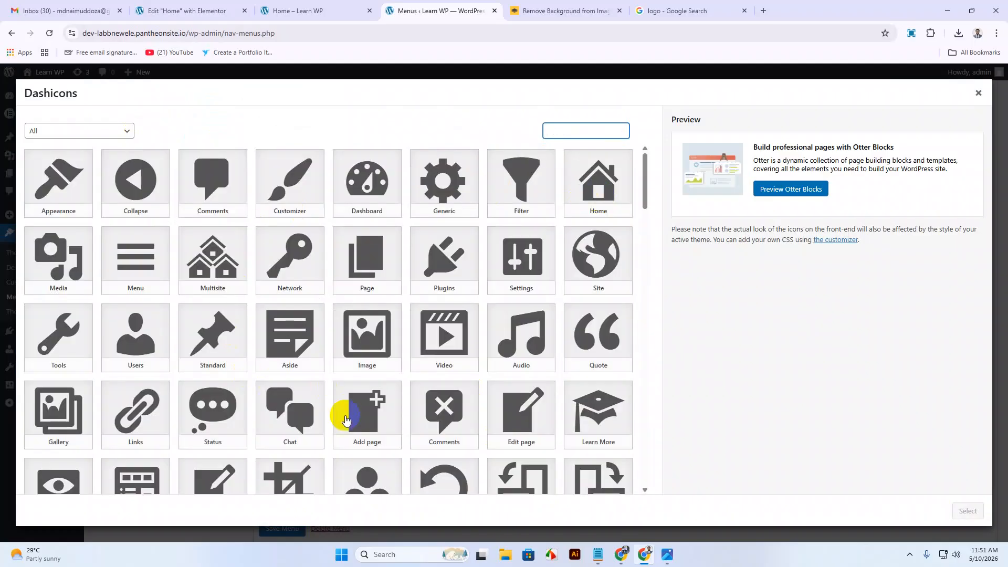
scroll(348, 414, down, 3)
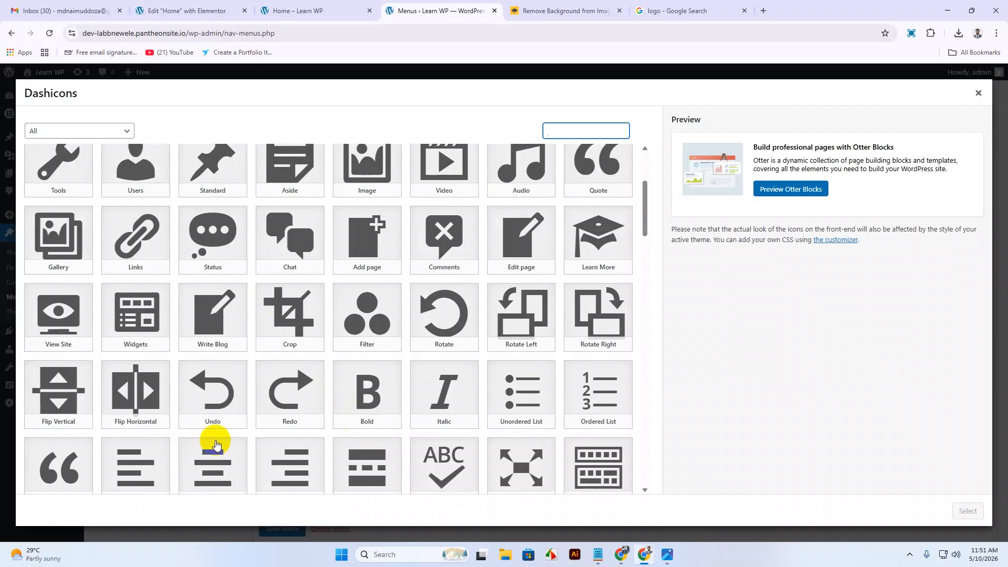
click(367, 326)
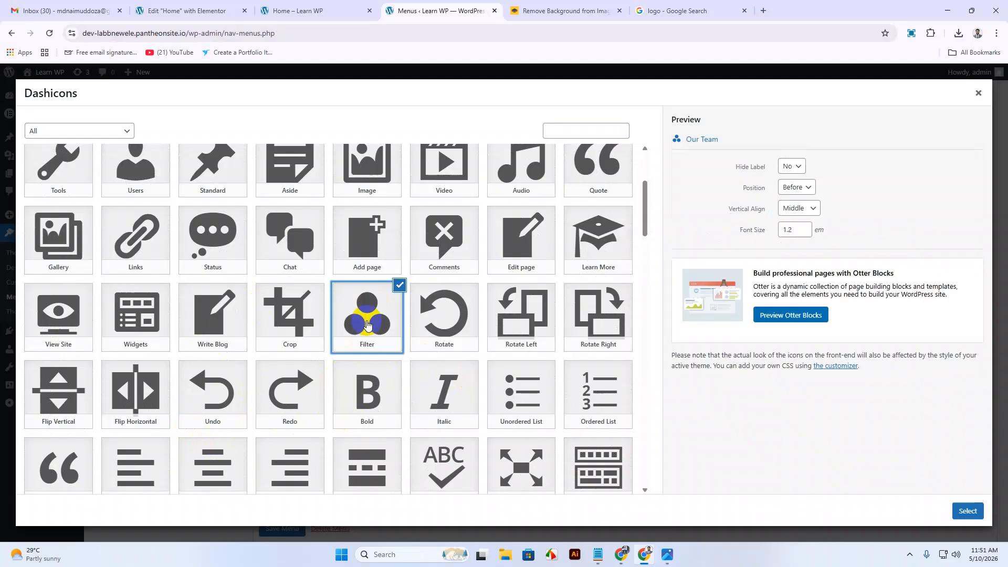
click(968, 511)
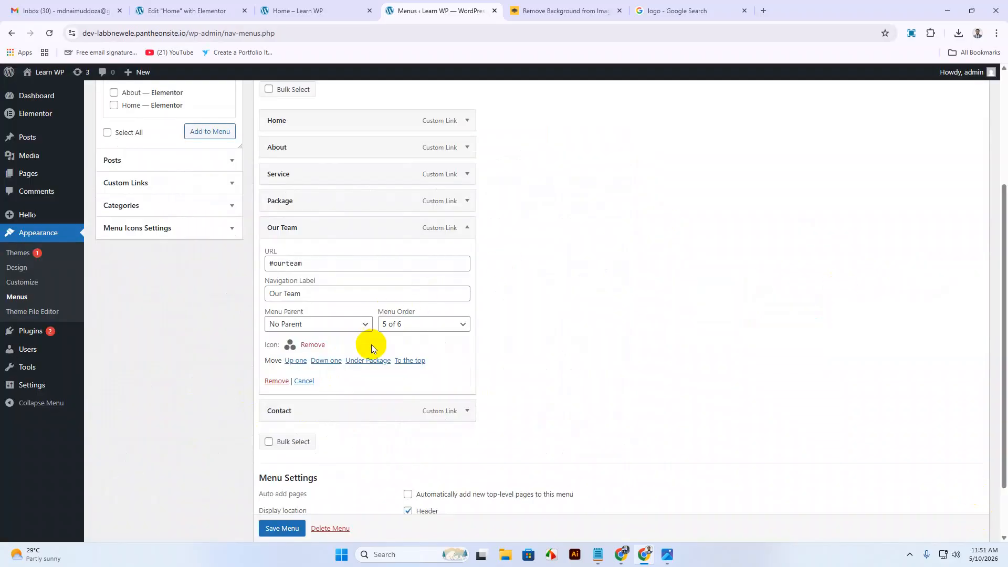
click(468, 227)
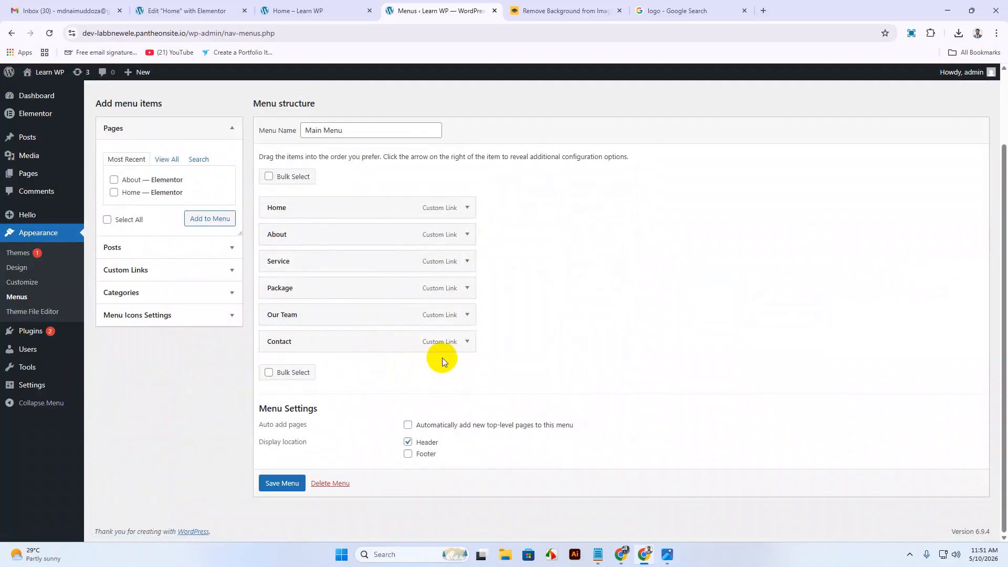
Search the icon picker, assign the Dashicons Phone icon to Contact, and save Main Menu.
click(467, 341)
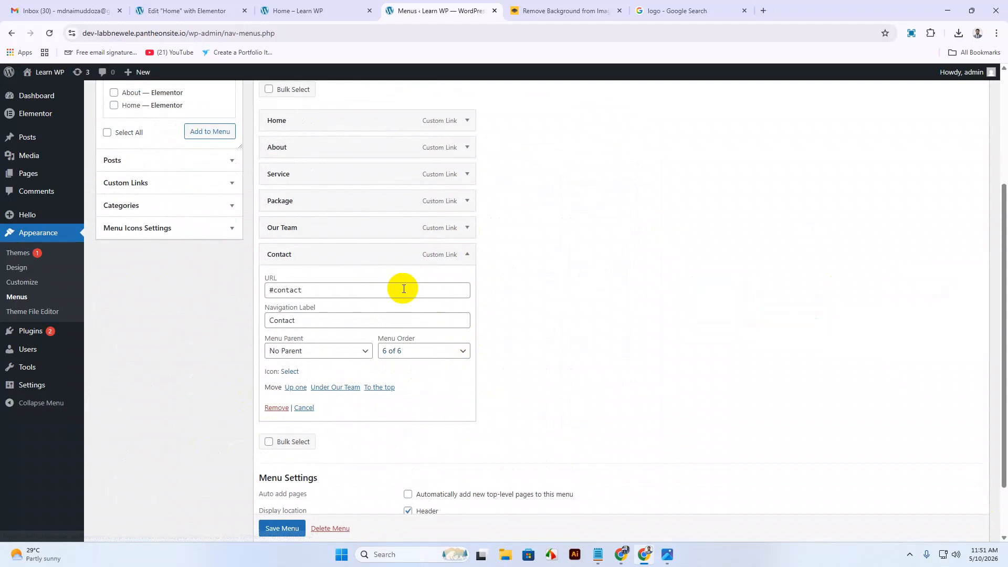
click(290, 372)
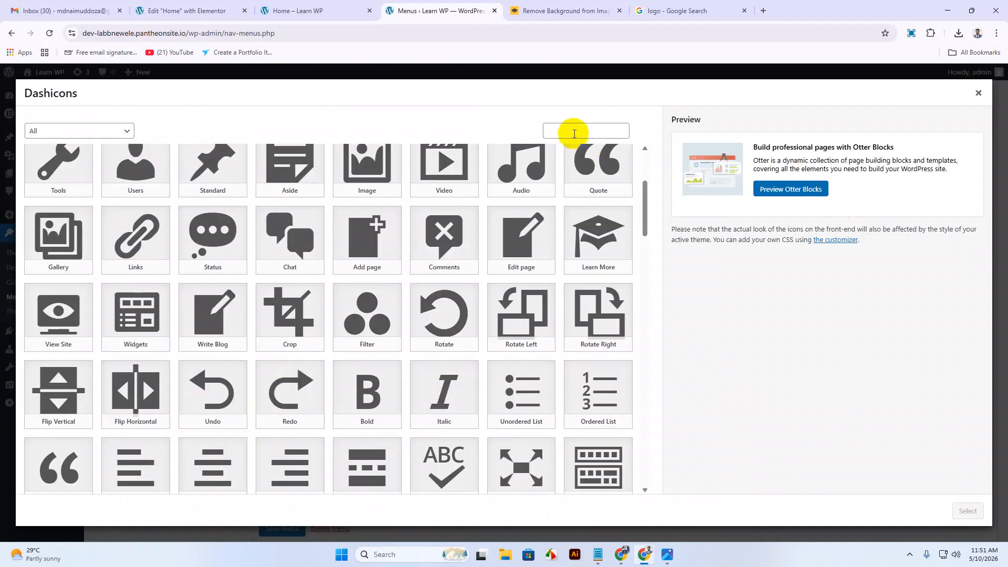
click(575, 132)
text(cont)
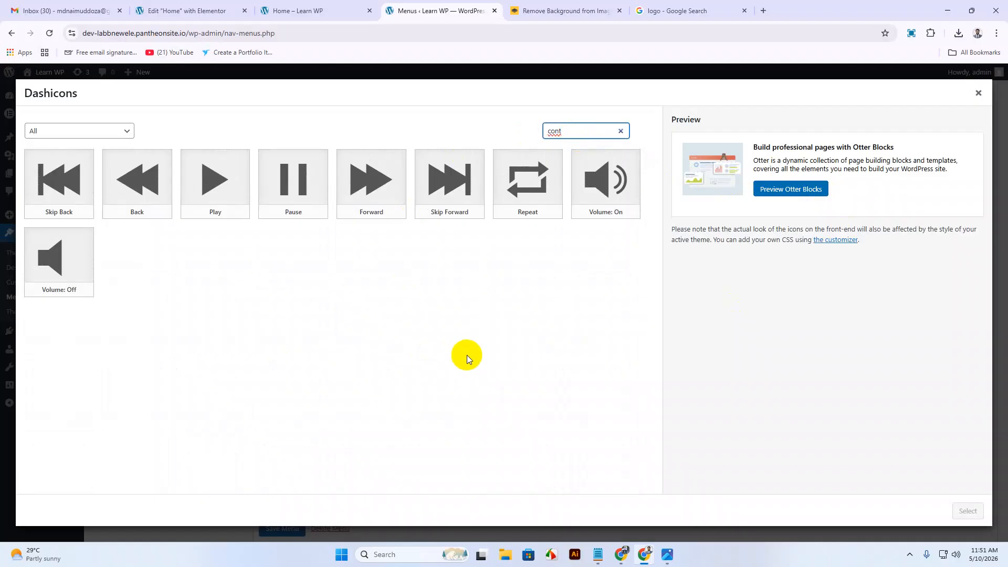
key(BackSpace)
key(BackSpace)
key(BackSpace)
key(BackSpace)
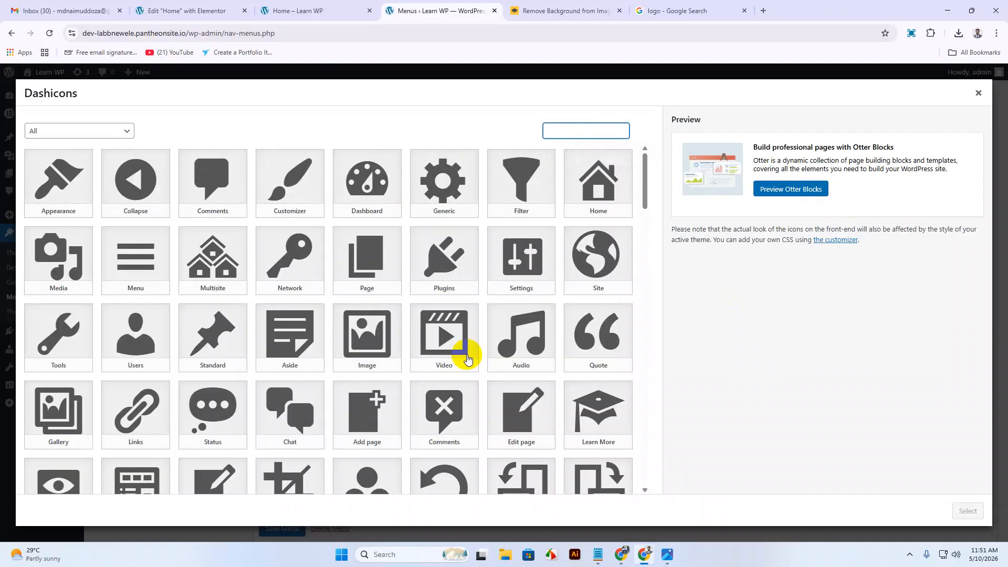
text(call)
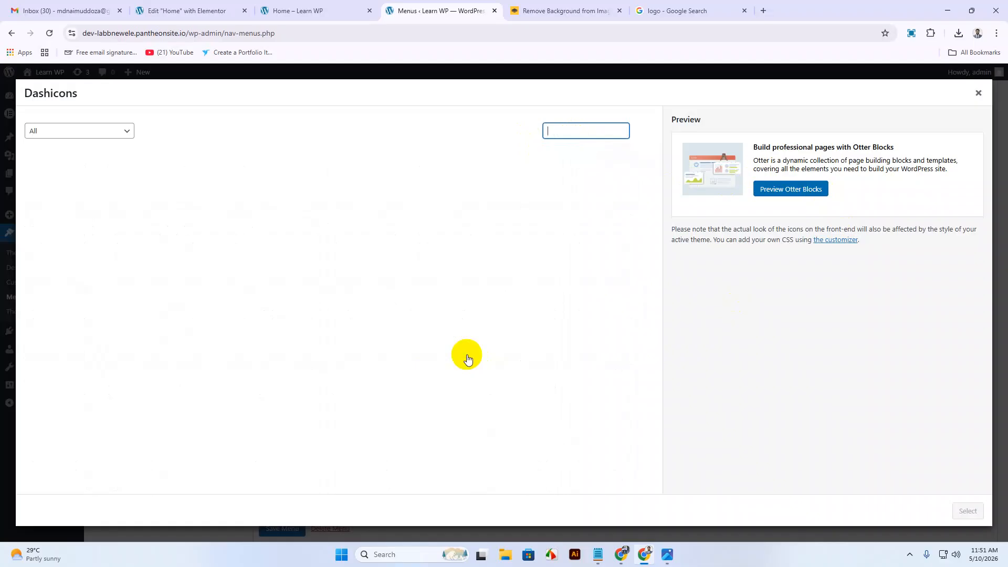
text(phone)
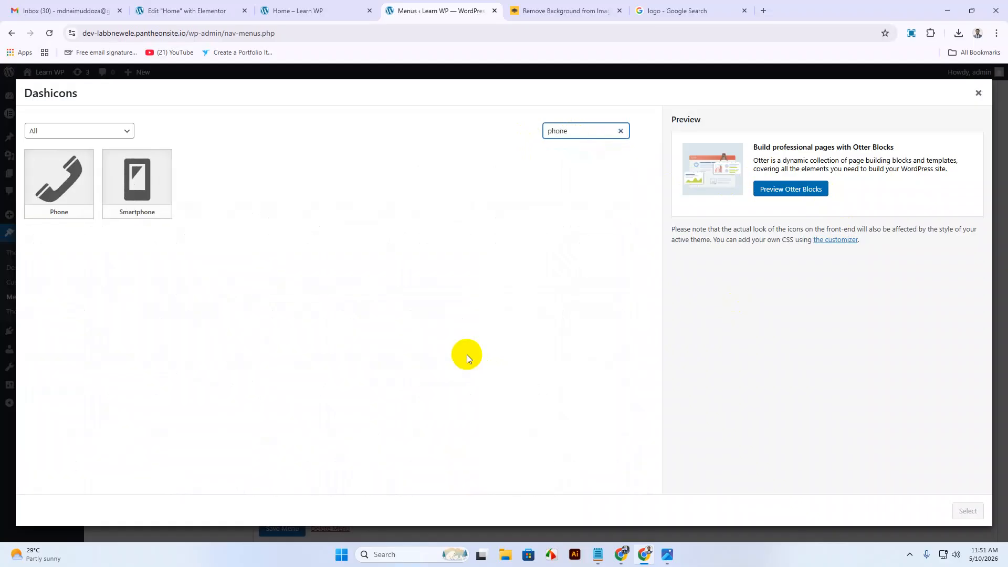
click(86, 186)
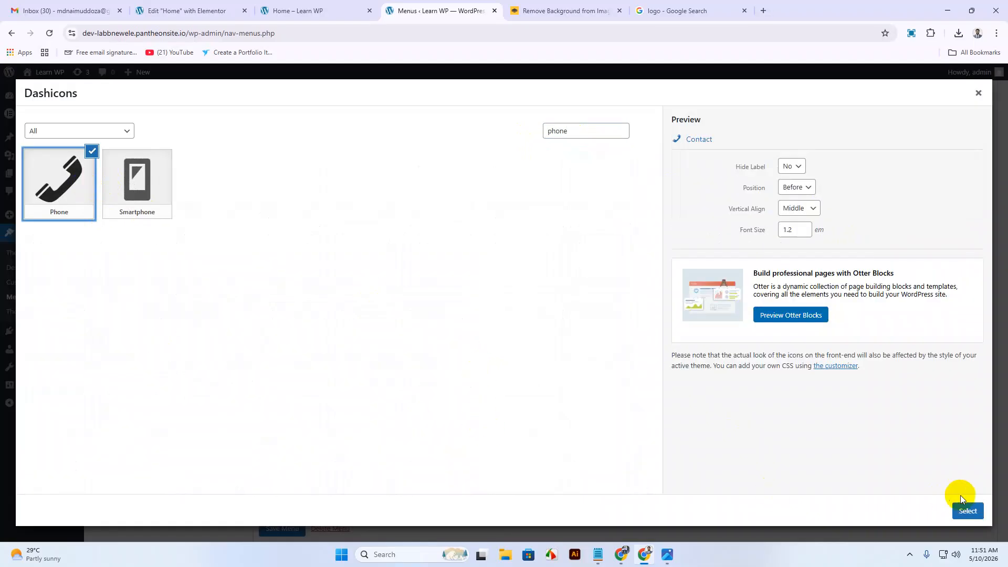
click(959, 514)
click(465, 260)
click(282, 483)
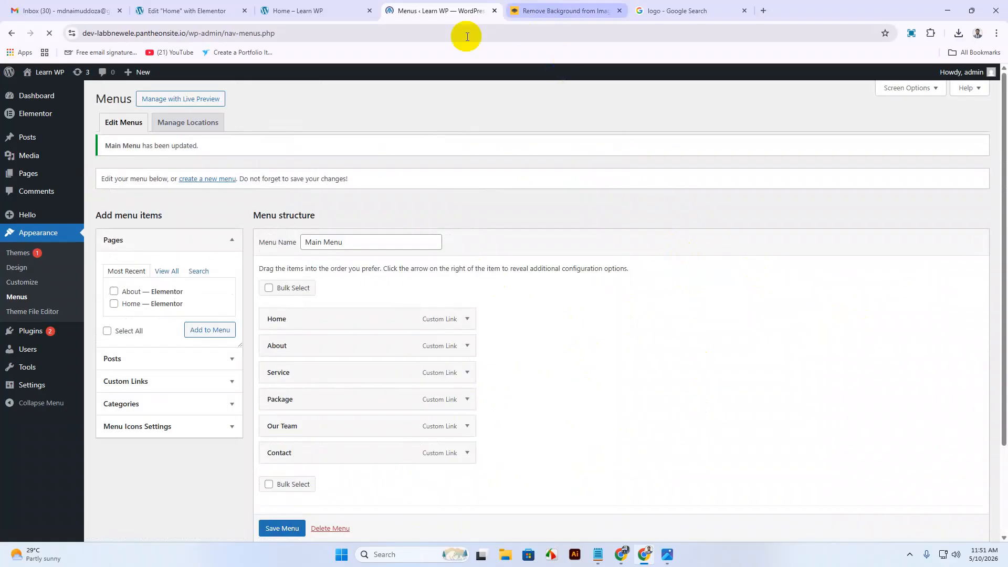
Reload the Learn WP site preview to check the new menu icons.
click(315, 10)
right_click(364, 178)
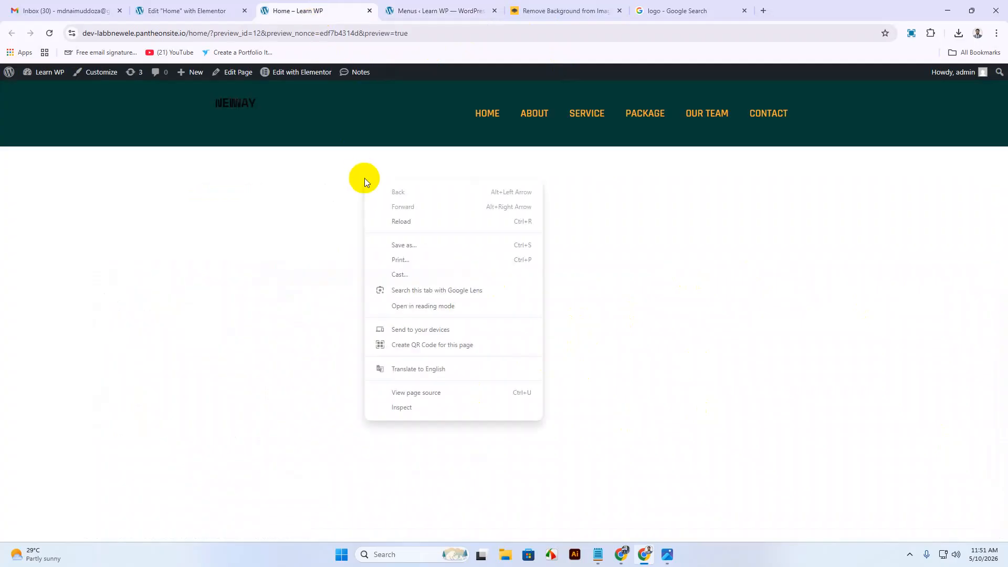
click(402, 219)
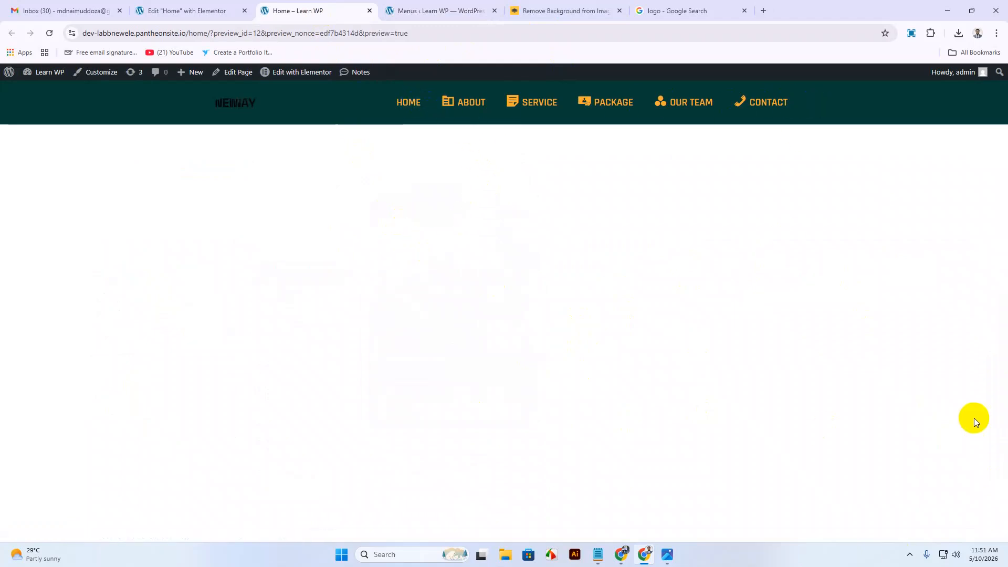
Assign the Home dashicon to the Home menu item and save Main Menu.
click(426, 12)
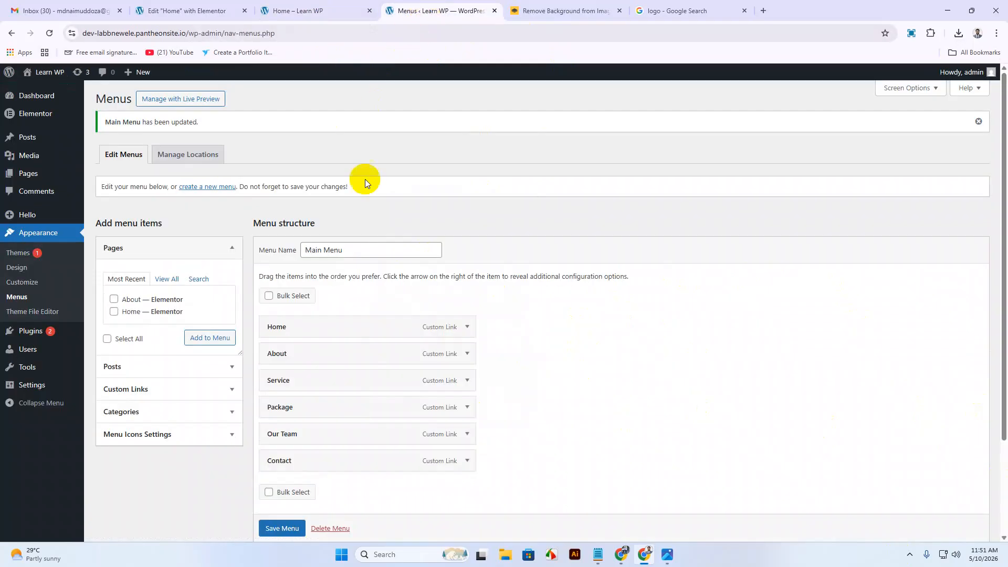
click(465, 326)
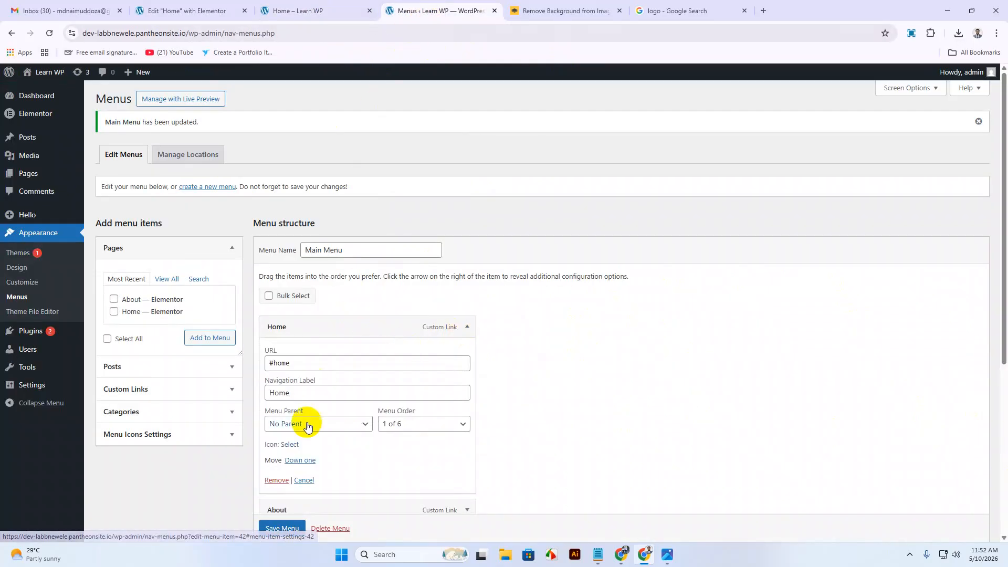
click(289, 445)
click(572, 213)
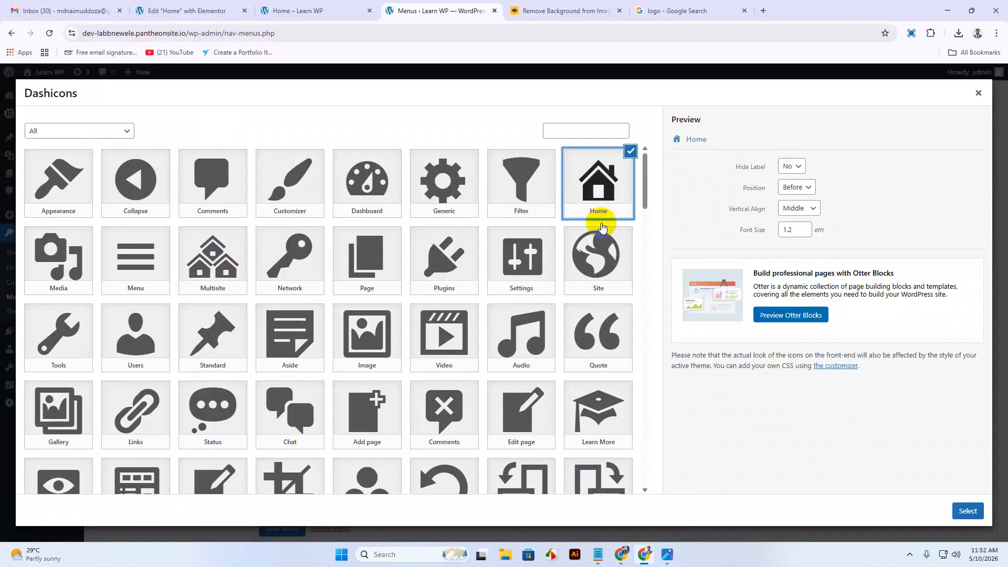
click(968, 511)
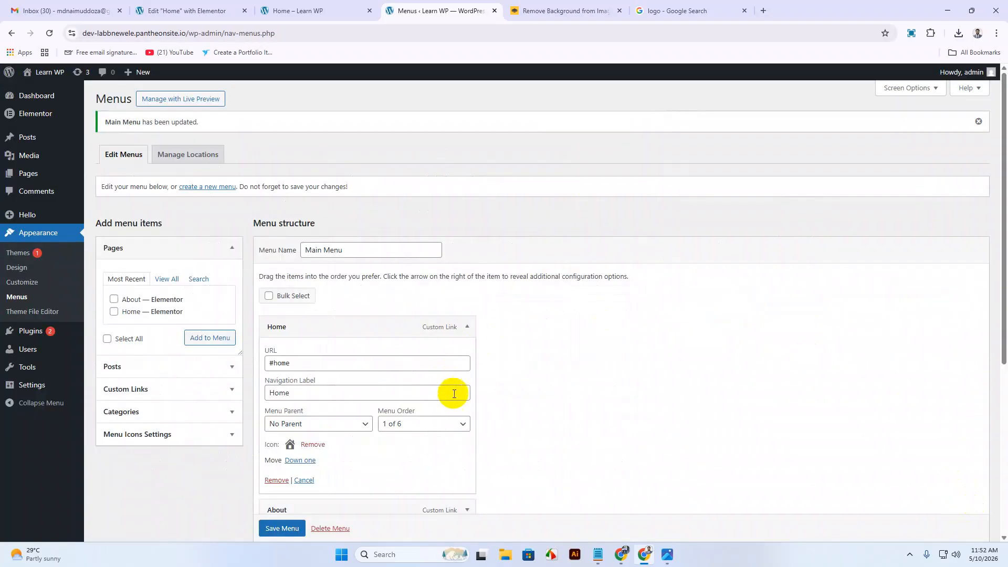
scroll(453, 392, down, 5)
click(283, 483)
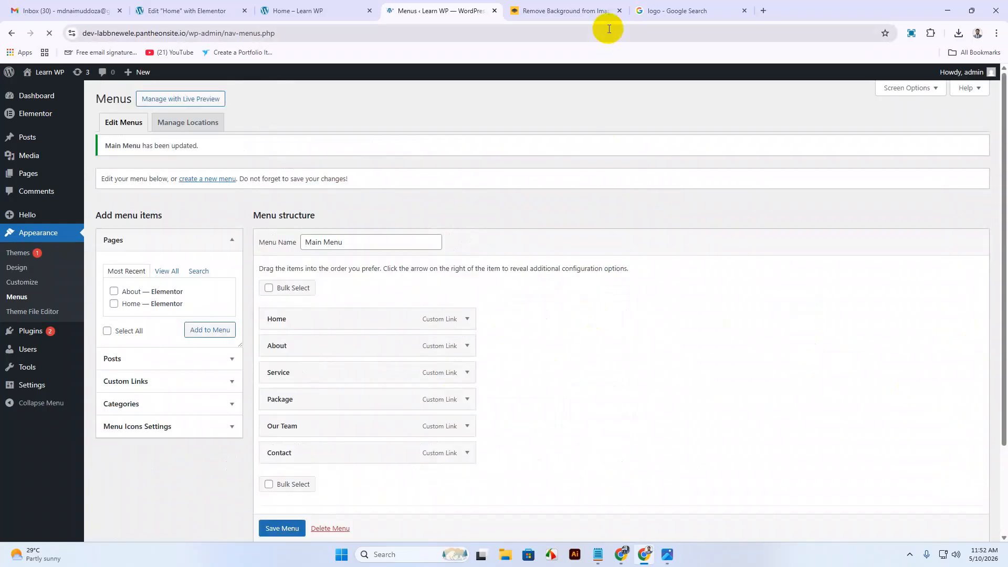
click(569, 17)
Reload the Home – Learn WP preview to confirm the Home icon, then briefly view the reference design.
click(323, 14)
right_click(332, 171)
click(360, 209)
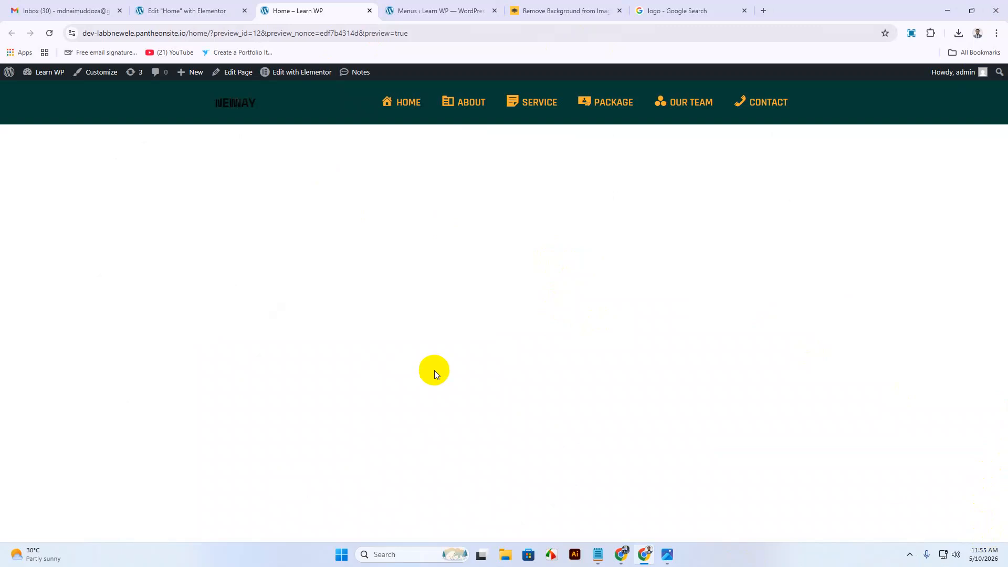
click(667, 554)
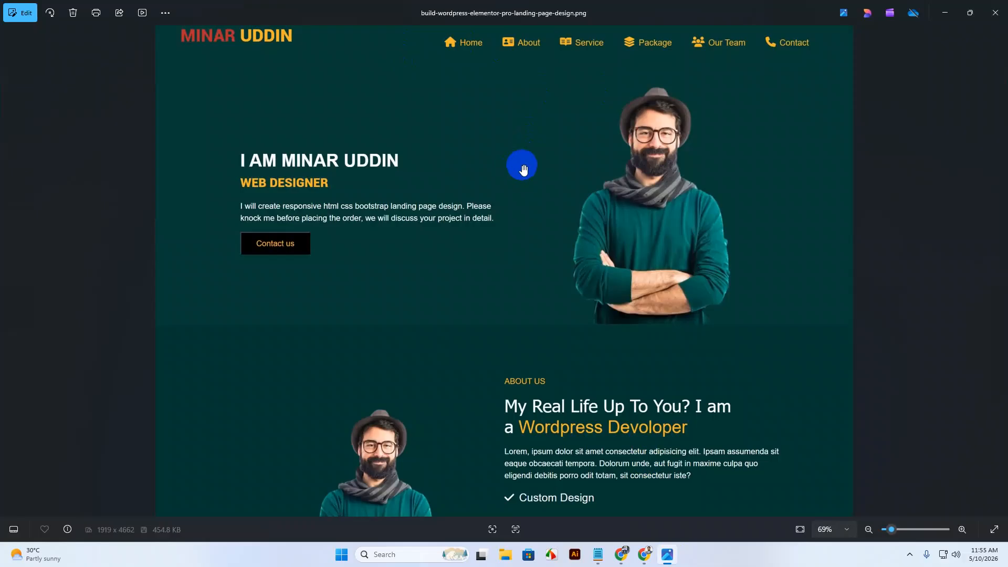
click(945, 13)
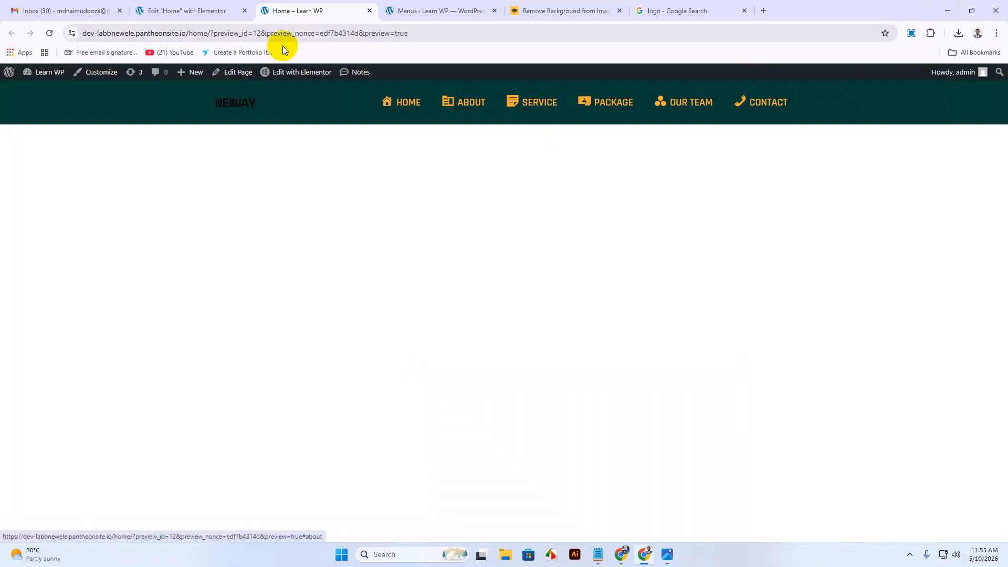
Reduce the navigation menu's font size to 16 and publish the Home page.
click(214, 17)
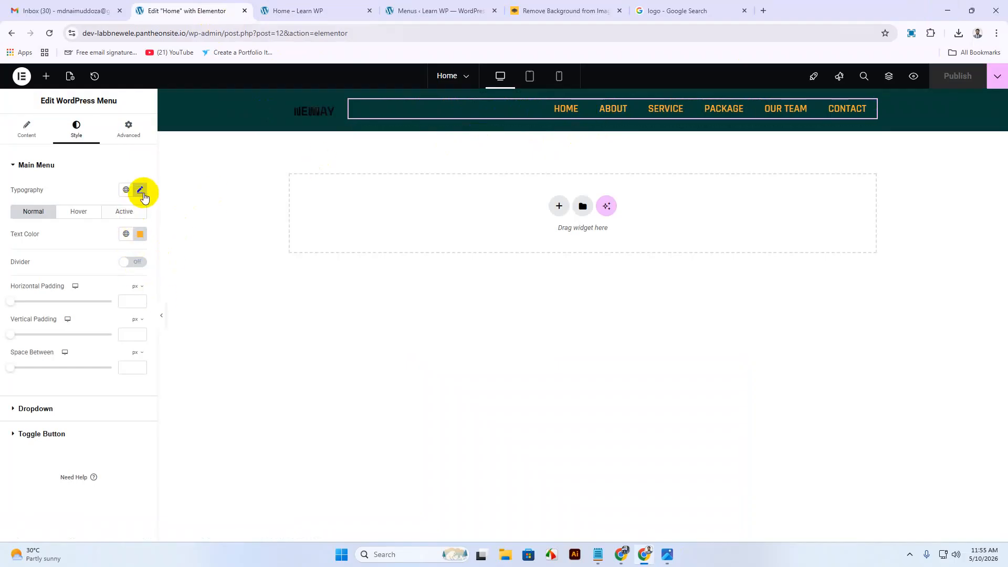
click(140, 191)
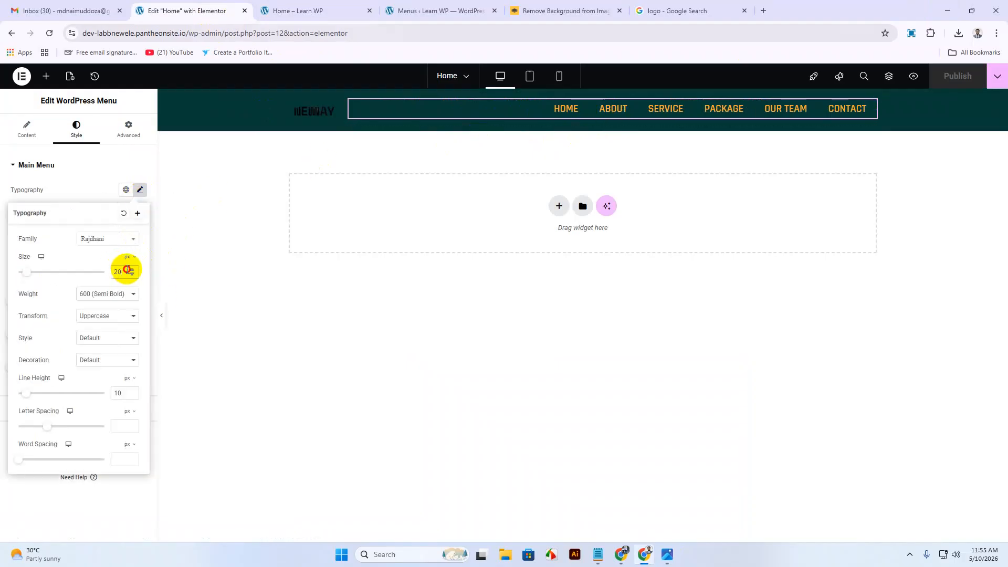
drag(126, 269, 100, 269)
text(18)
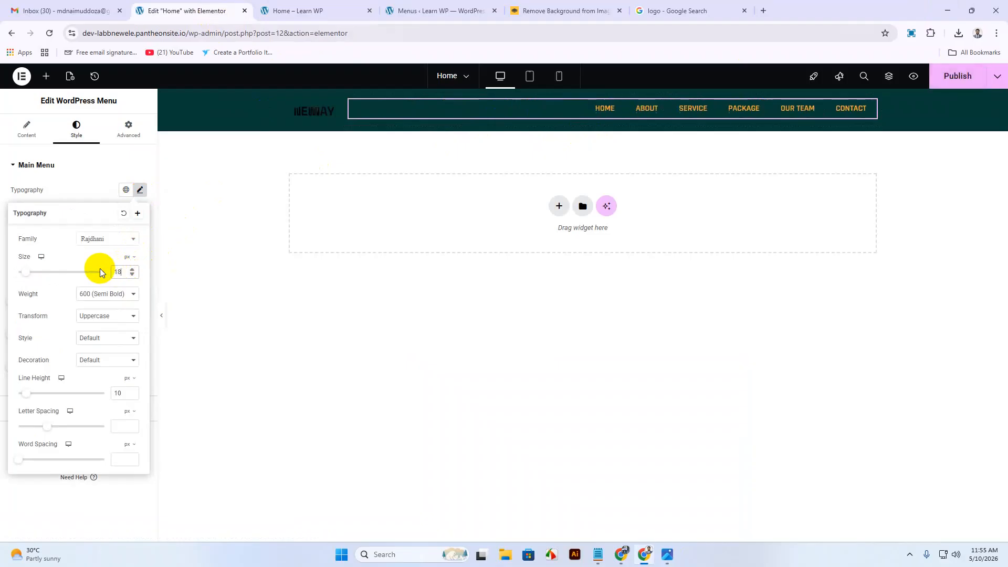
key(Down)
key(Down)
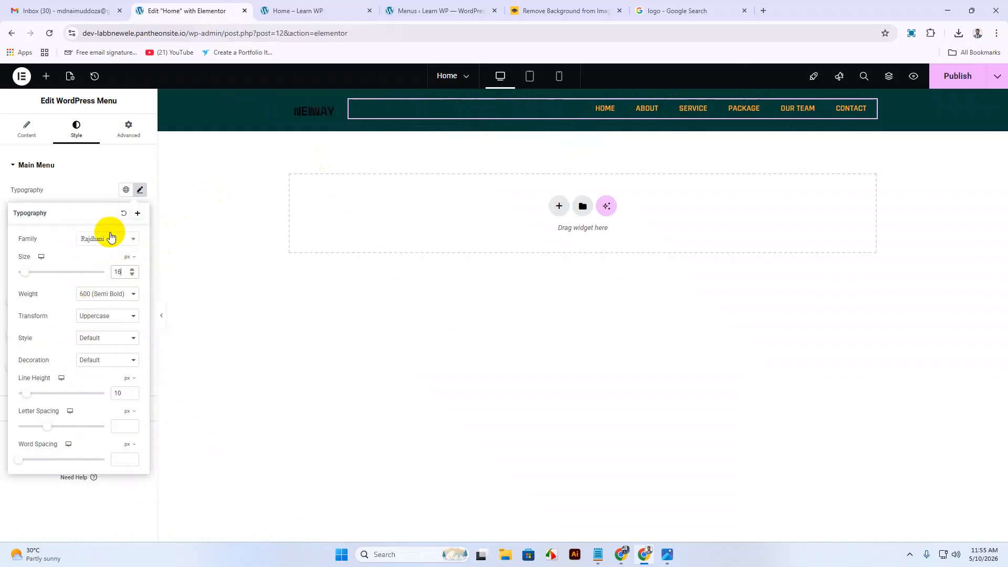
click(140, 189)
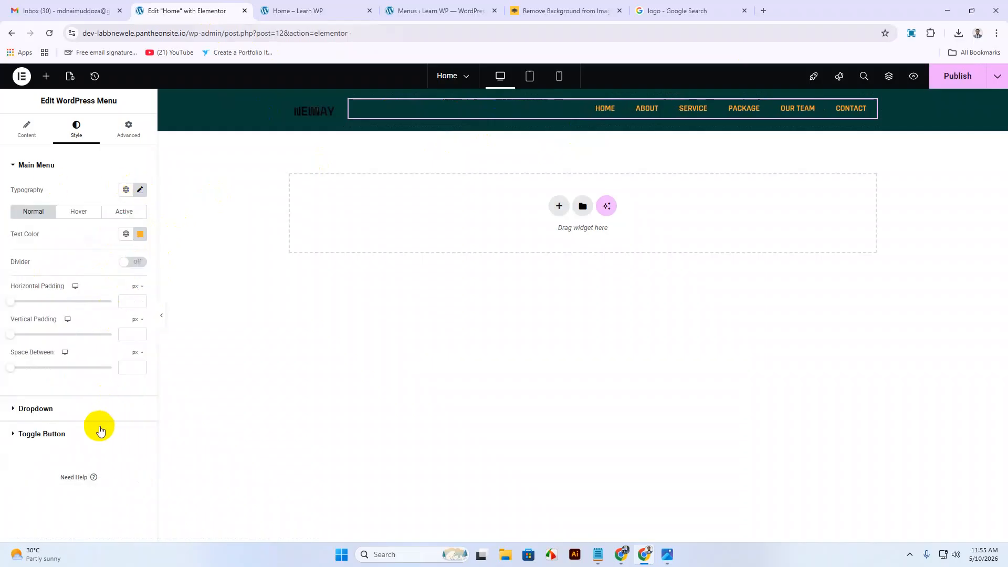
click(953, 80)
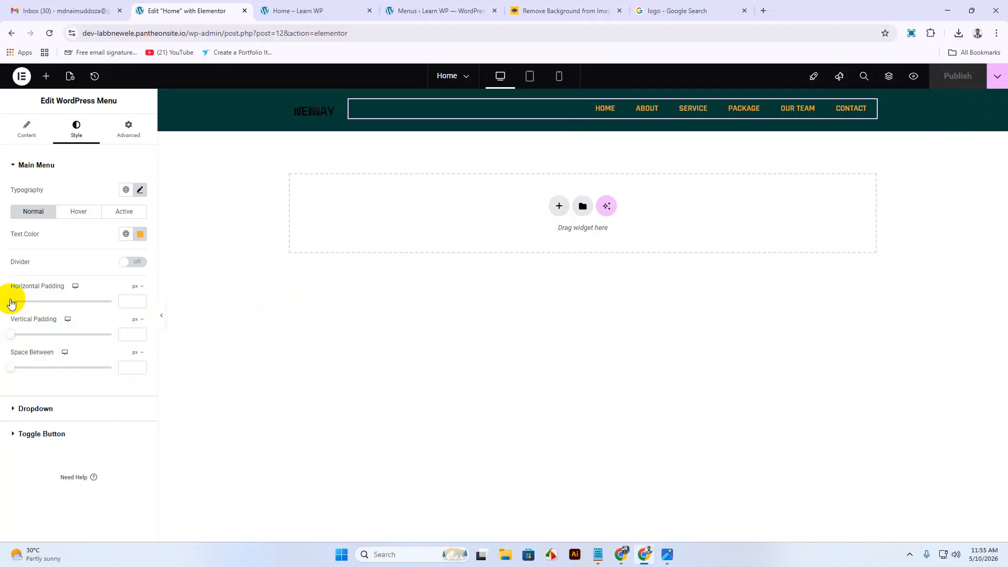
Widen the menu items' horizontal padding to 26px and publish the change.
drag(11, 303, 72, 314)
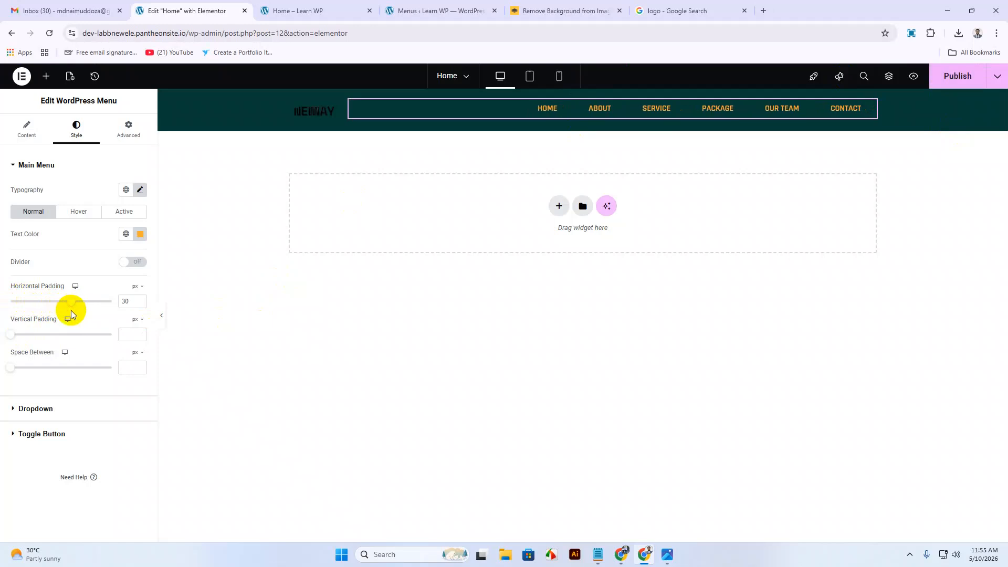
drag(70, 302, 63, 321)
click(958, 76)
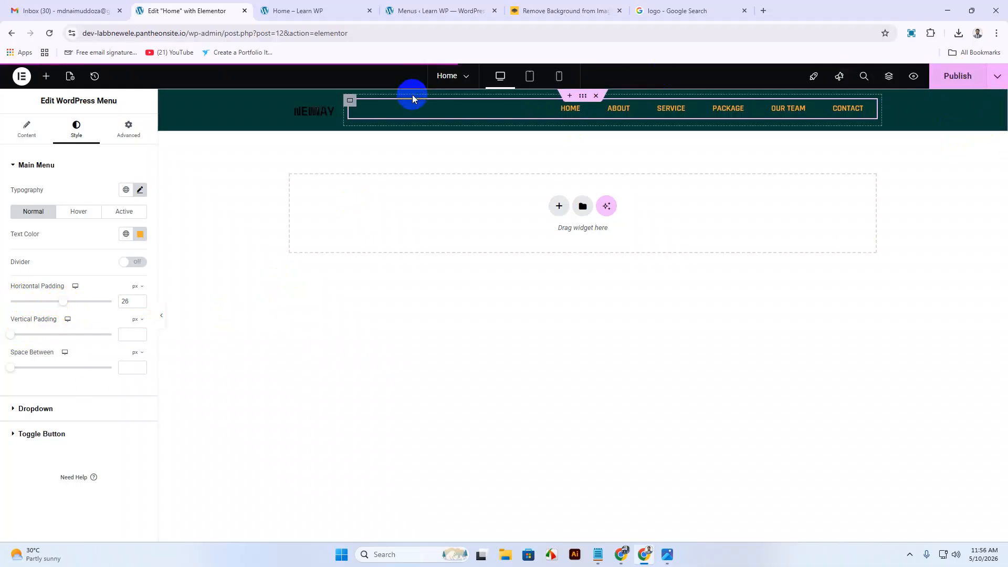
click(299, 7)
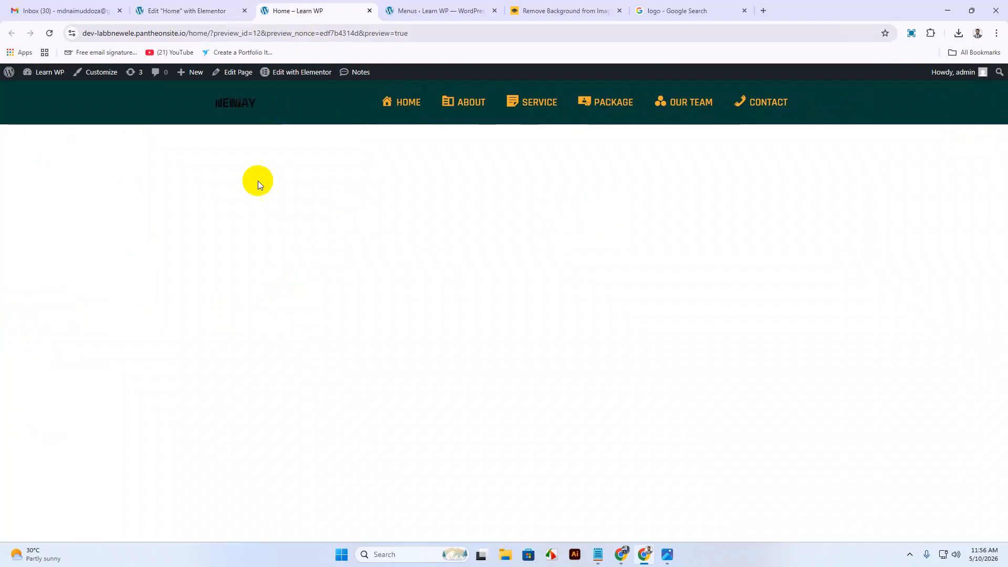
Reload the Learn WP preview to show the restyled menu, then bring up the design PNG in Photos.
right_click(253, 194)
click(284, 233)
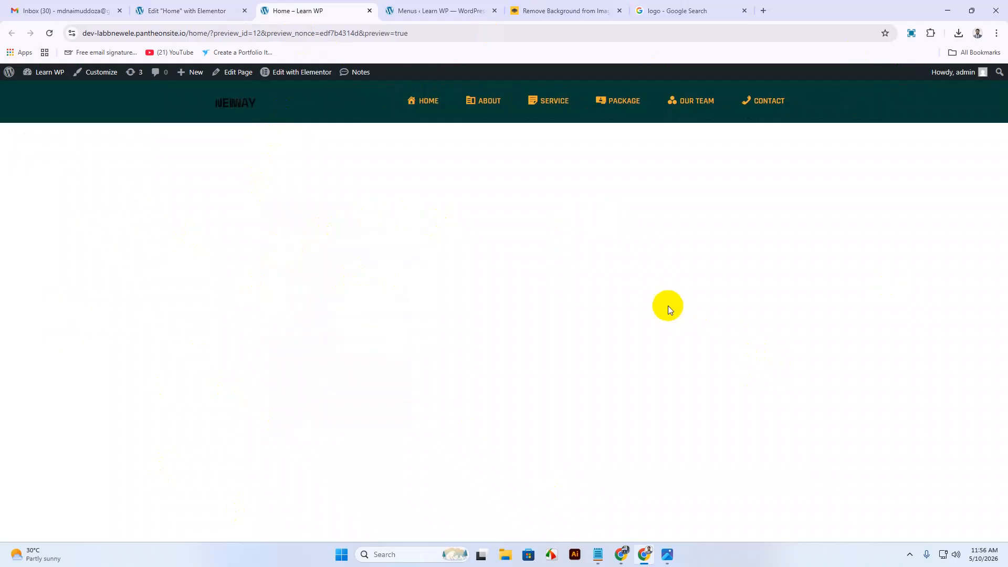
click(666, 554)
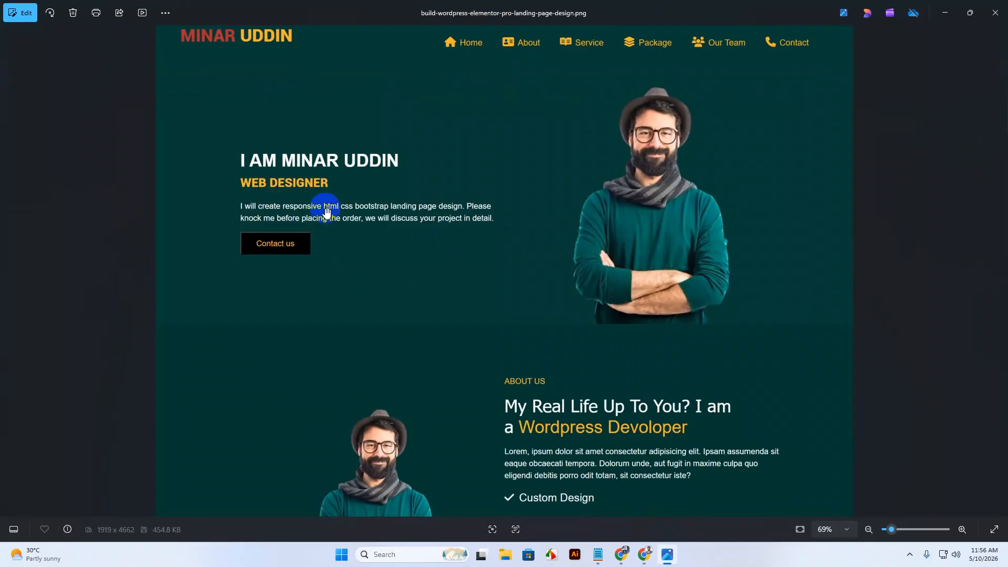
Capture a 387x467 area around the hero portrait in Lightshot and save it as Screenshot_7.png.
click(908, 554)
click(931, 502)
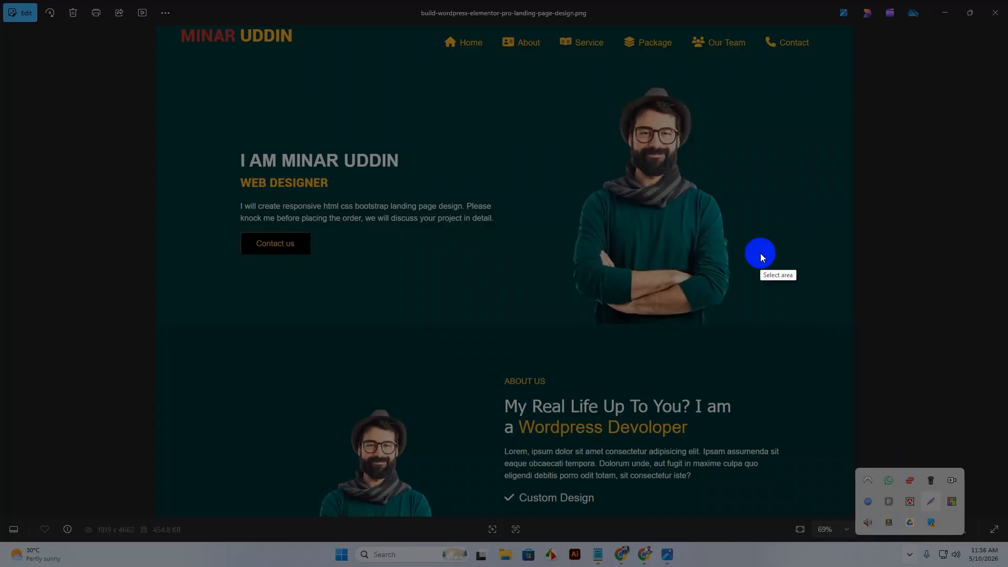
drag(548, 77, 751, 323)
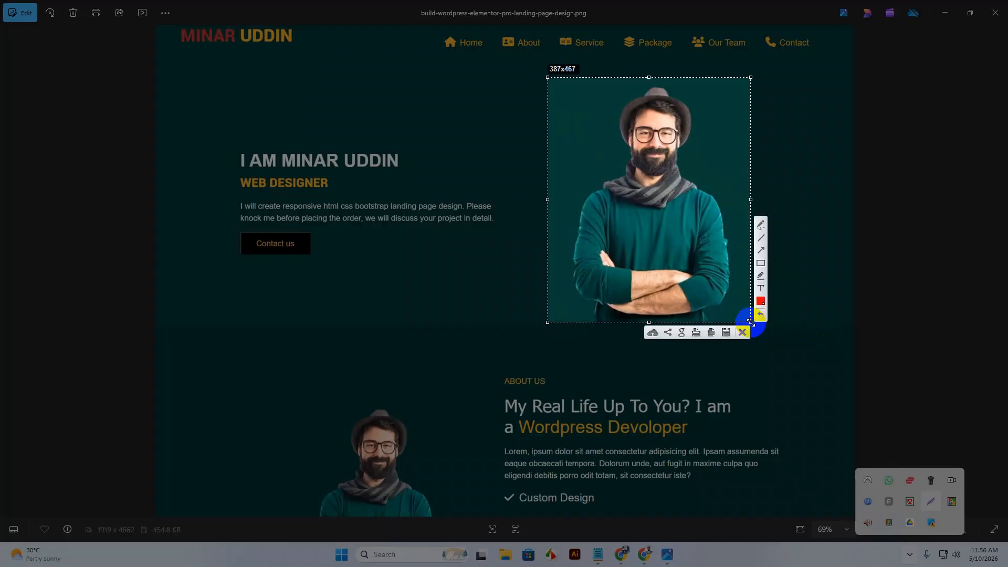
click(723, 328)
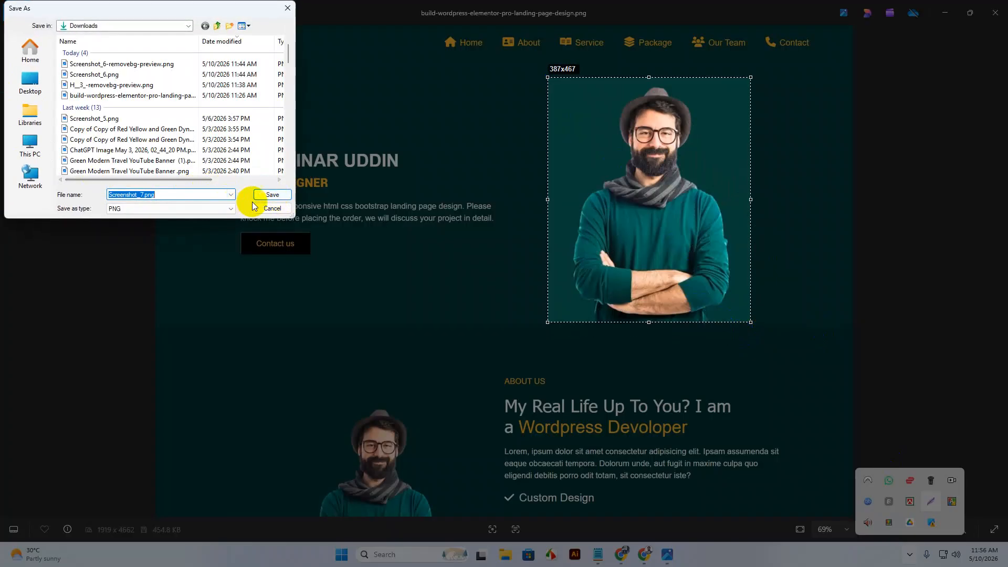
click(287, 196)
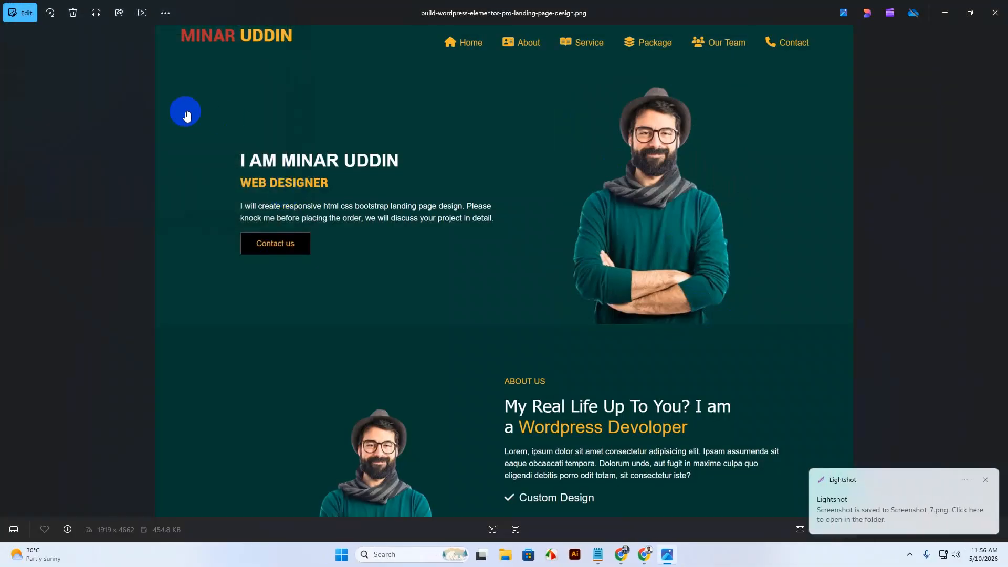
click(944, 13)
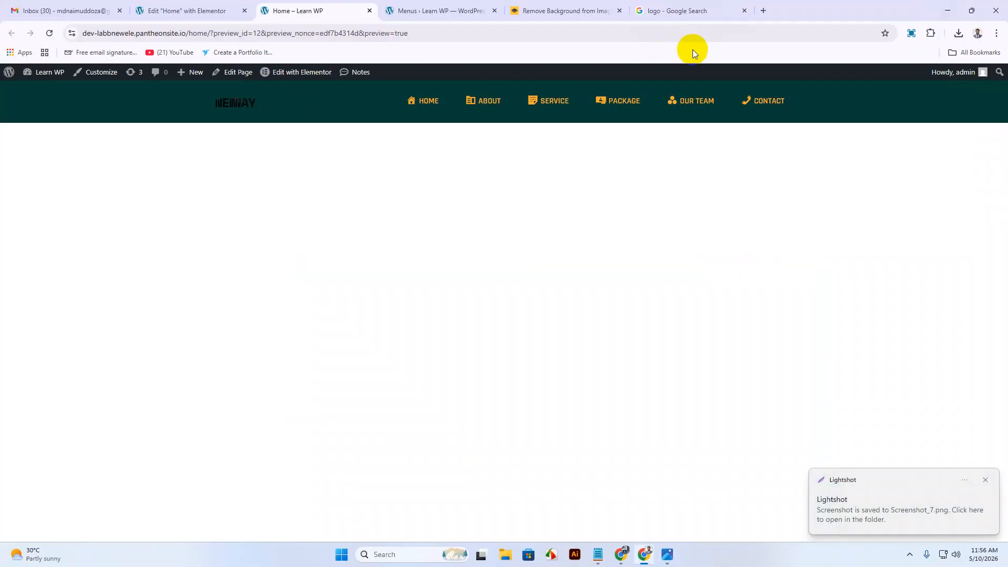
Upload Screenshot_7.png to remove.bg for background removal.
click(760, 8)
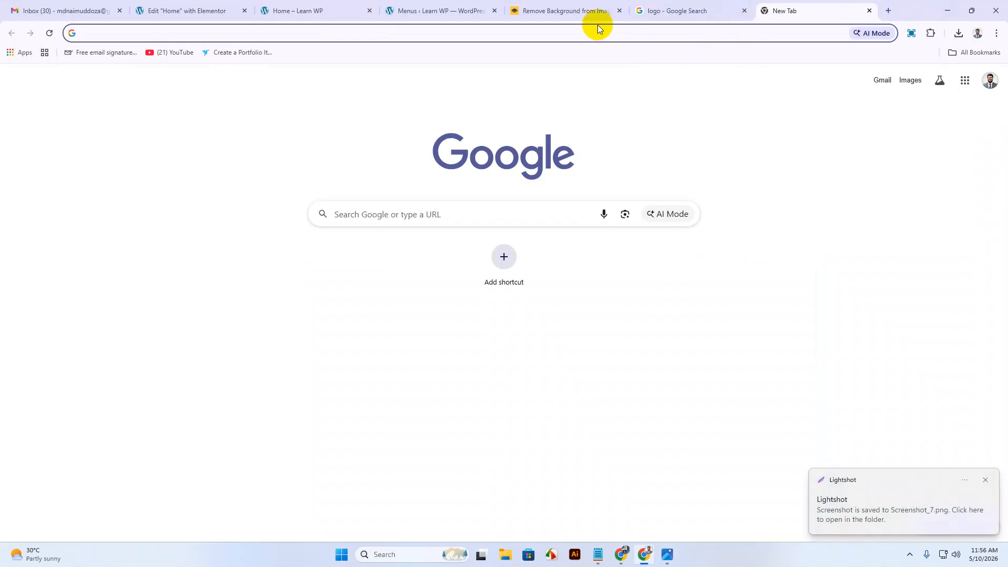
click(565, 13)
click(44, 90)
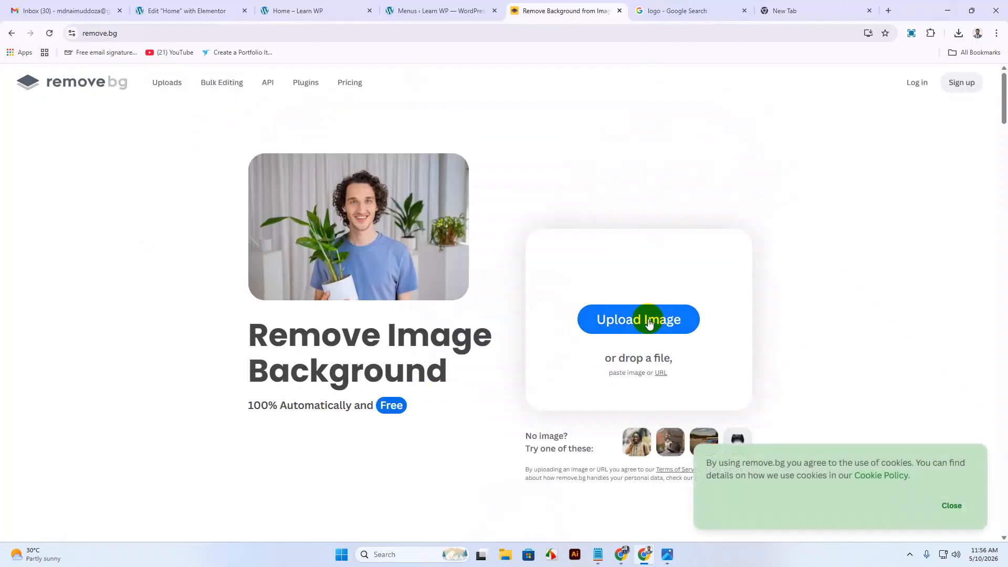
click(646, 319)
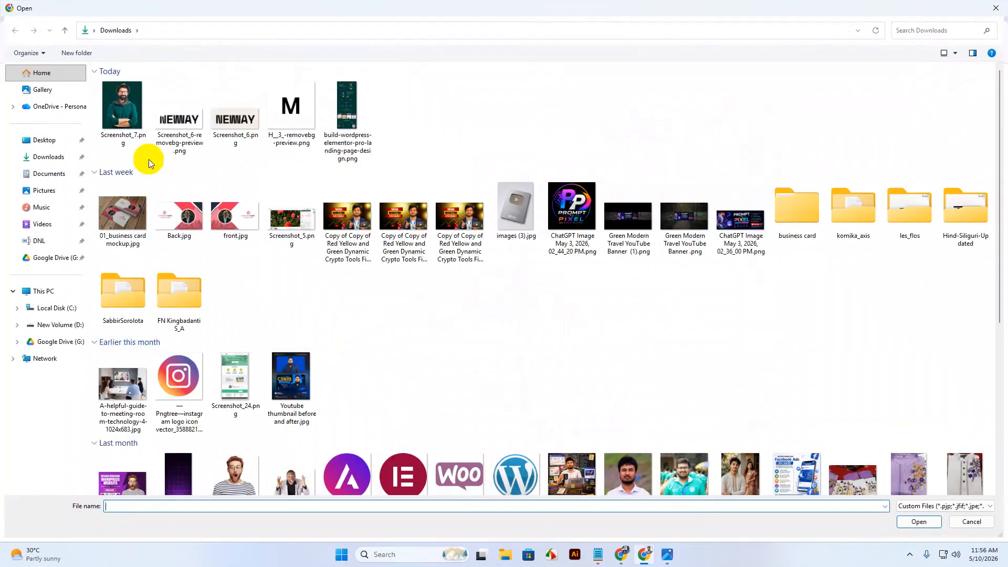
click(124, 110)
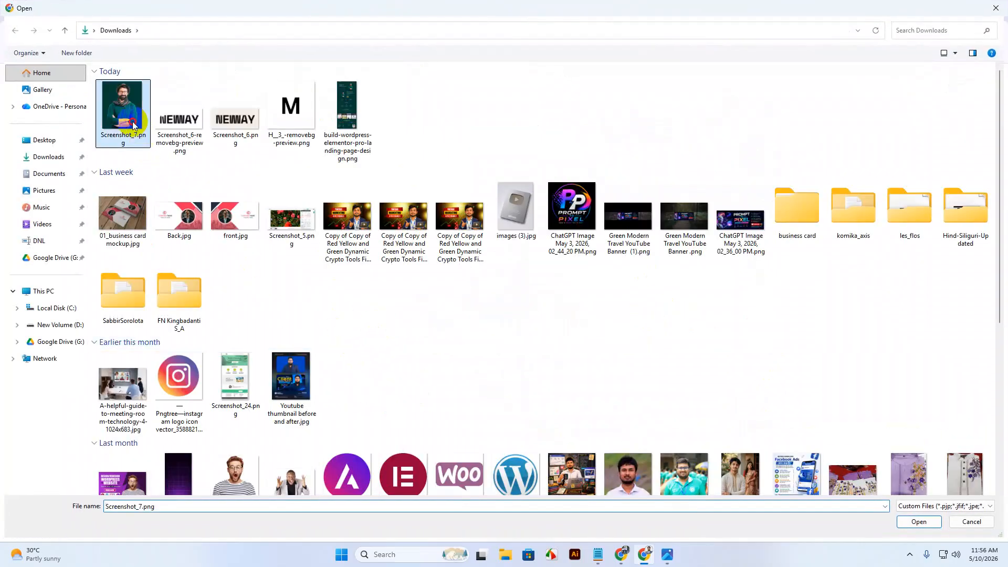
click(918, 521)
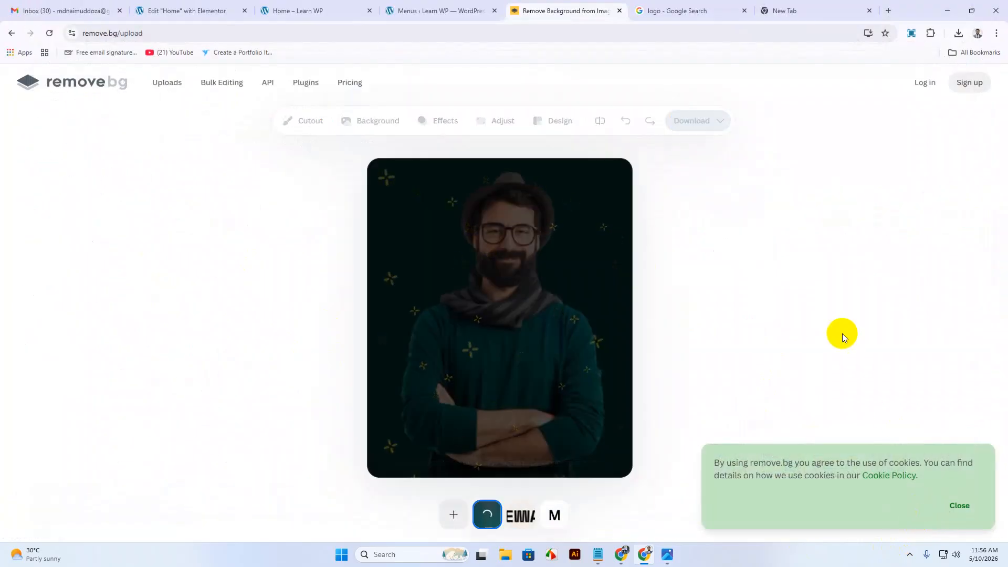
Download the 387 x 467 preview cut-out as Screenshot_7-removebg-preview.png.
click(960, 506)
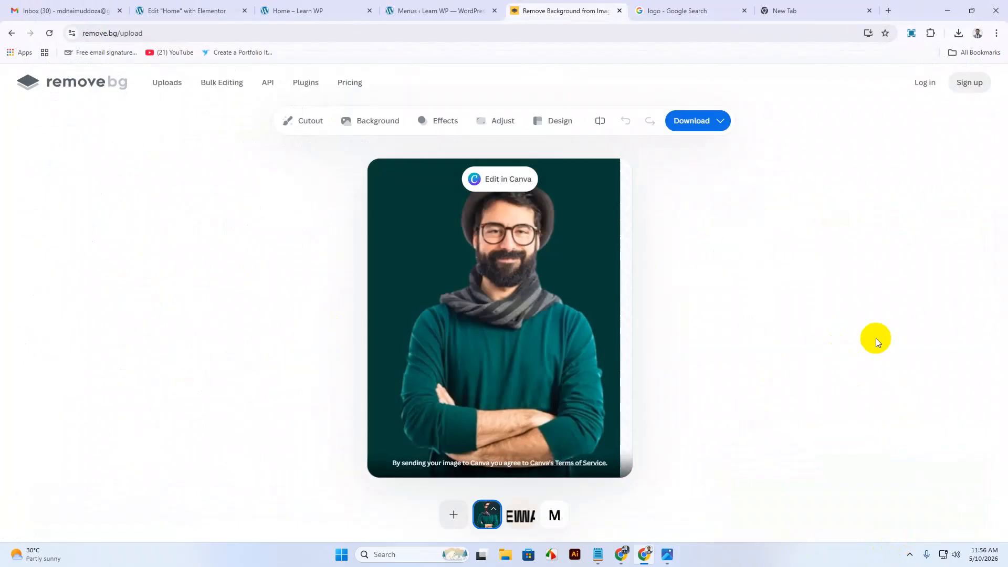
click(694, 126)
click(686, 151)
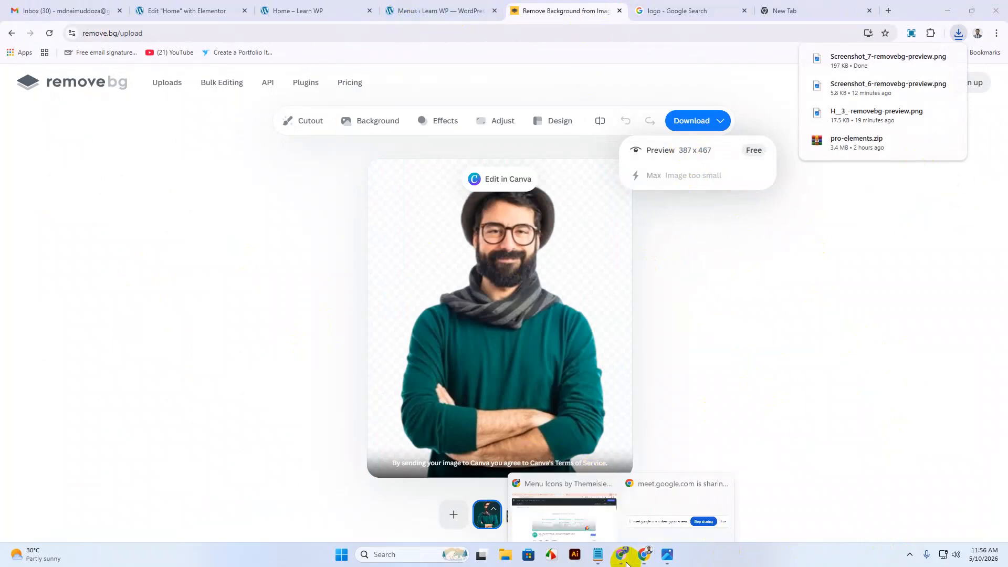
click(552, 494)
Open the design PNG in Google Drive and copy the hero's dark teal colour #073C36.
click(200, 11)
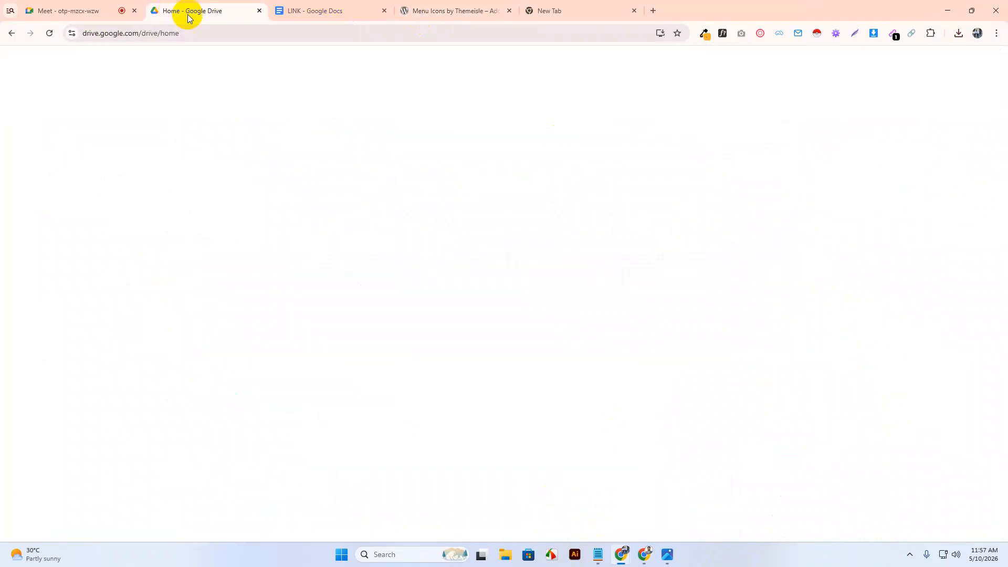
double_click(908, 233)
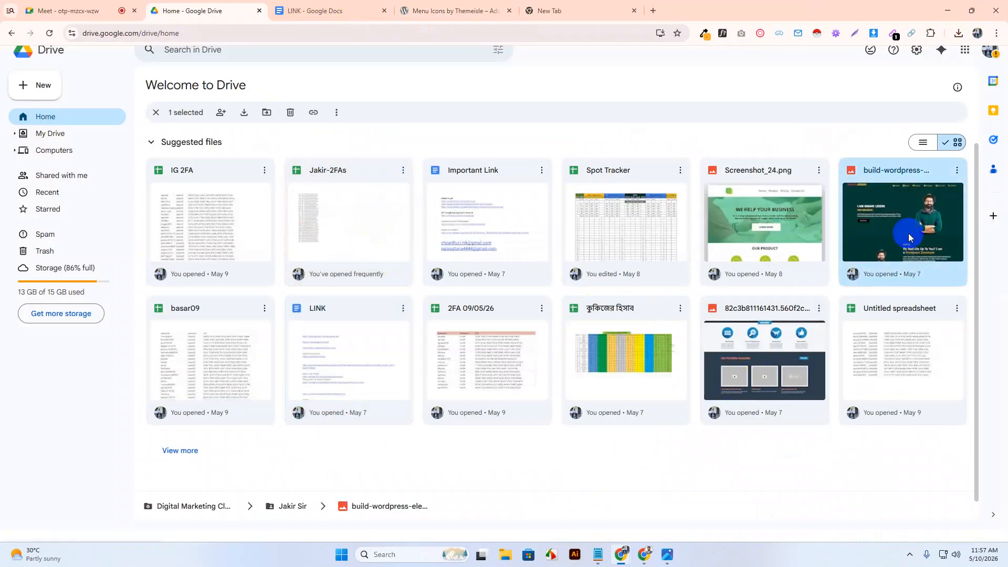
click(509, 266)
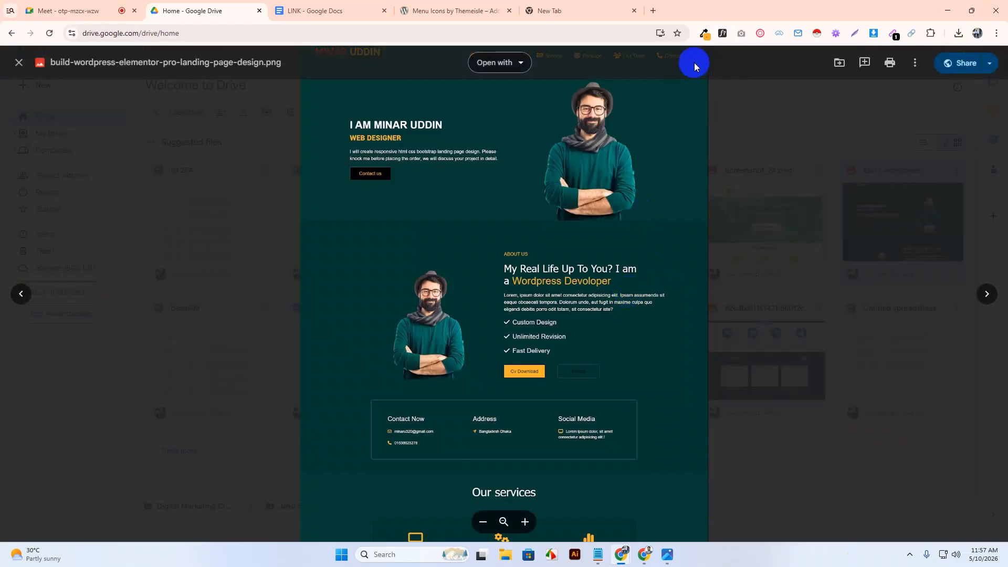
click(703, 34)
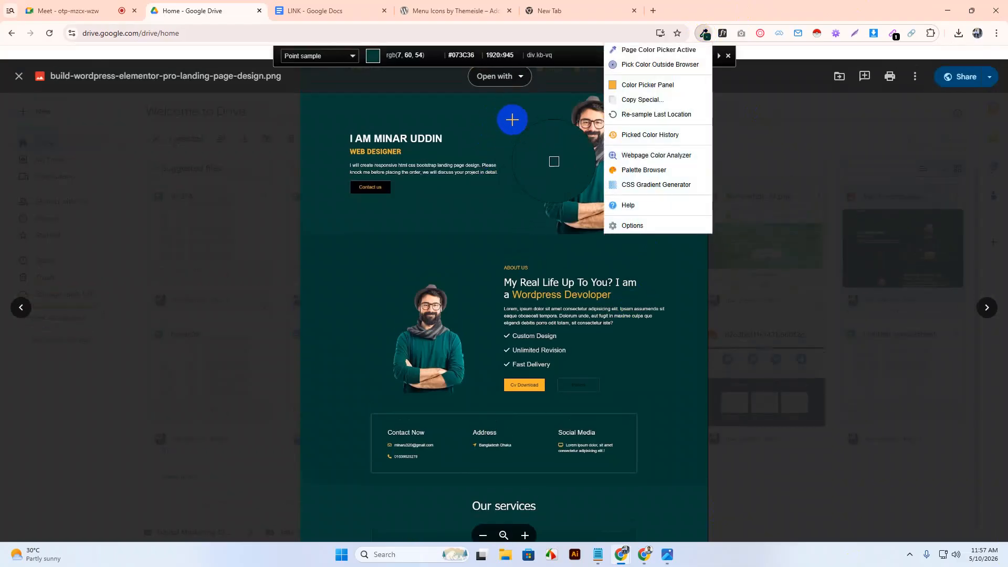
click(513, 138)
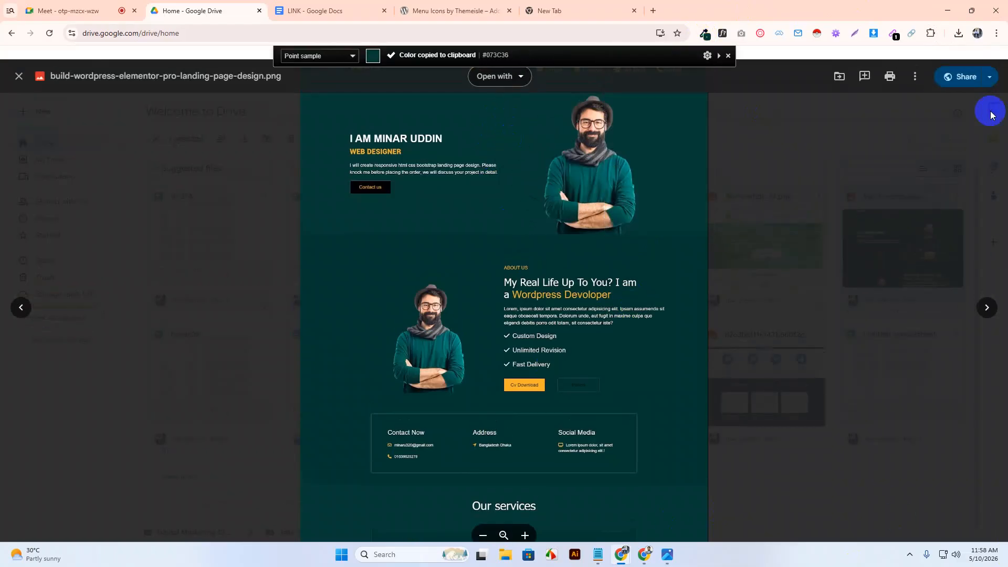
click(948, 10)
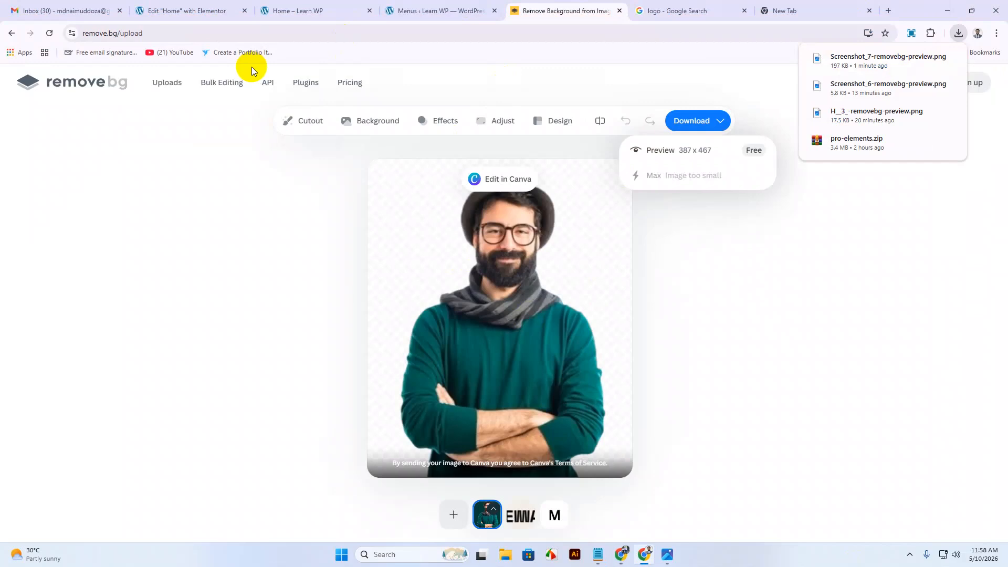
click(299, 11)
Add a two-column Flexbox container to the Home page.
click(194, 11)
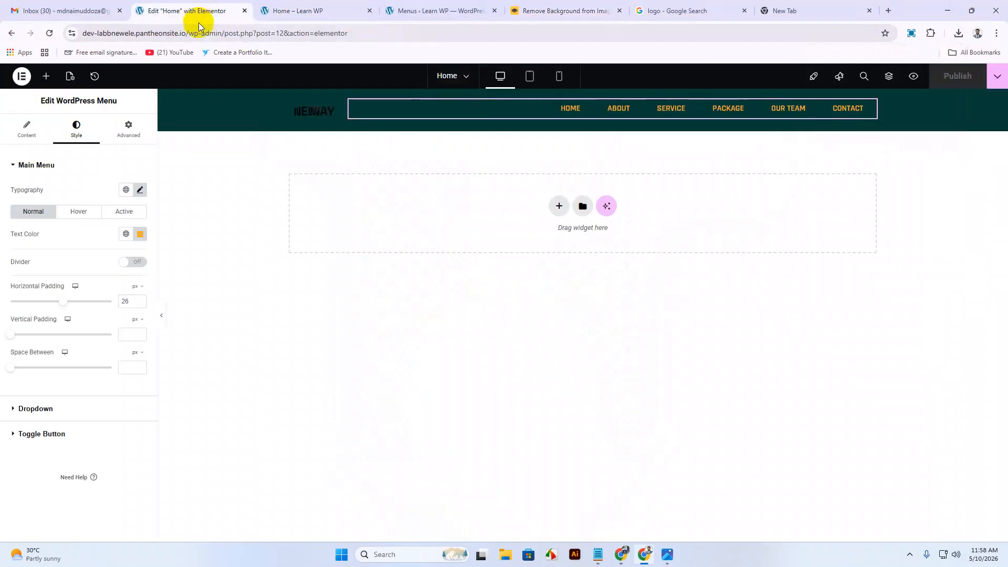
click(559, 206)
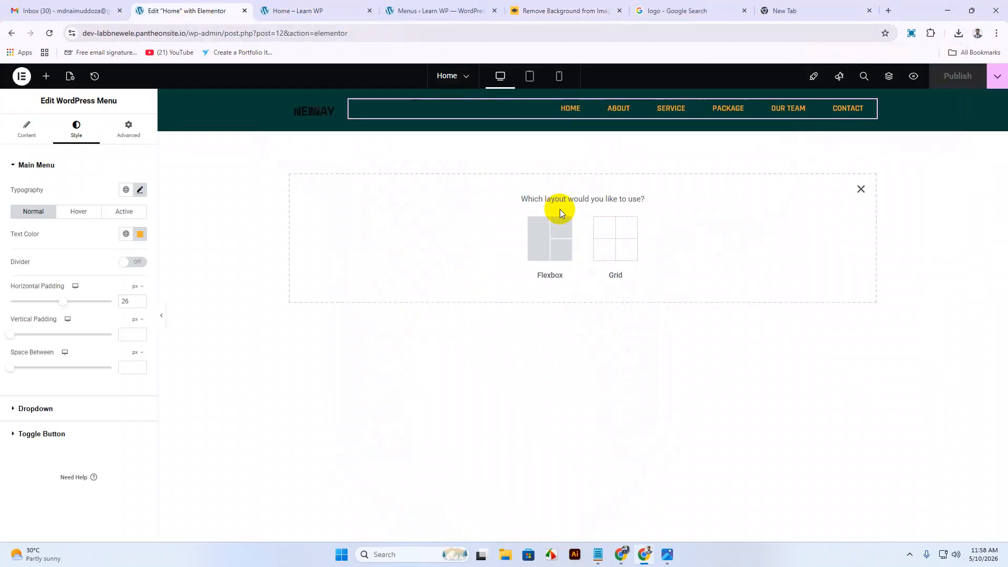
click(557, 235)
click(555, 237)
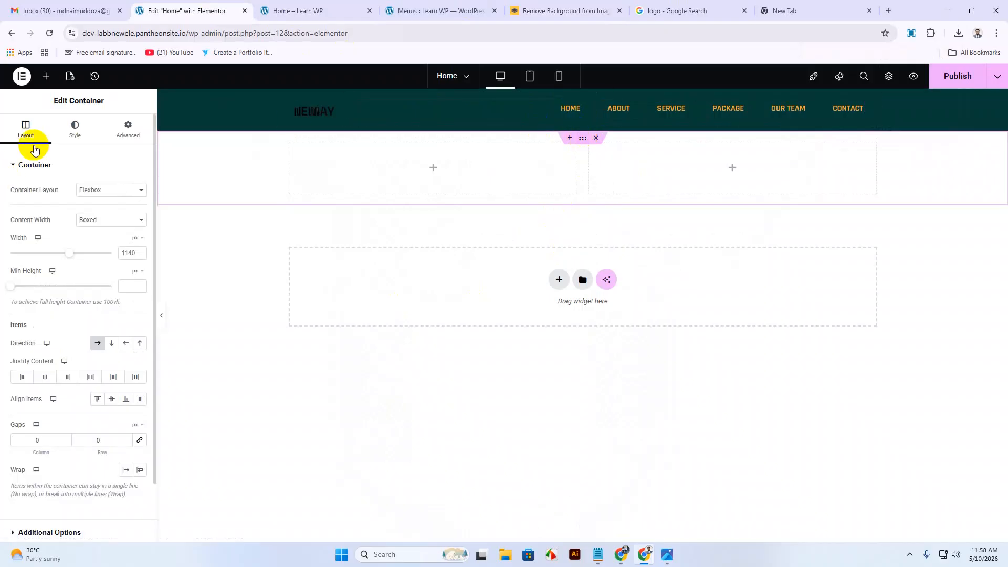
Give the container a solid classic background of #073C36.
click(75, 128)
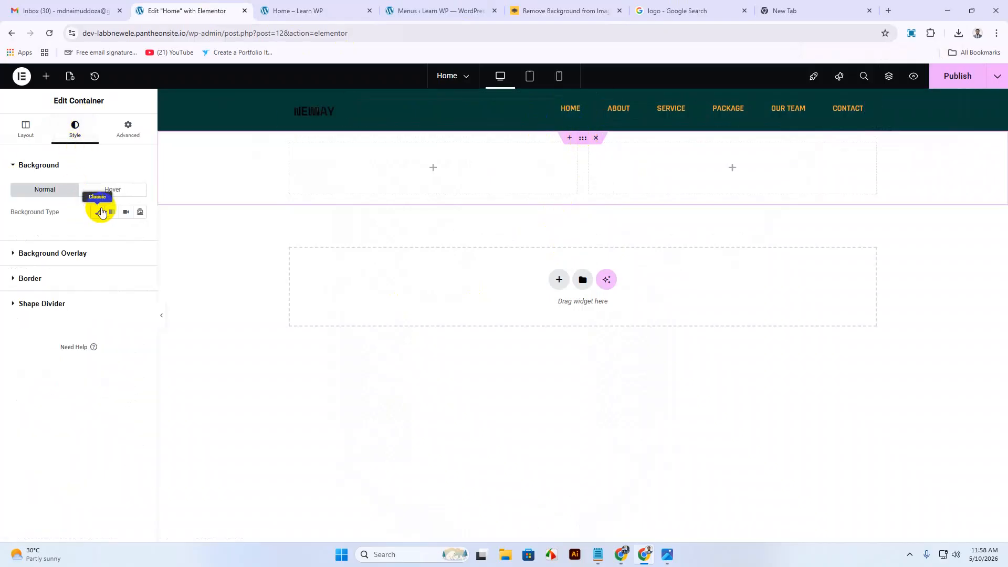
click(99, 212)
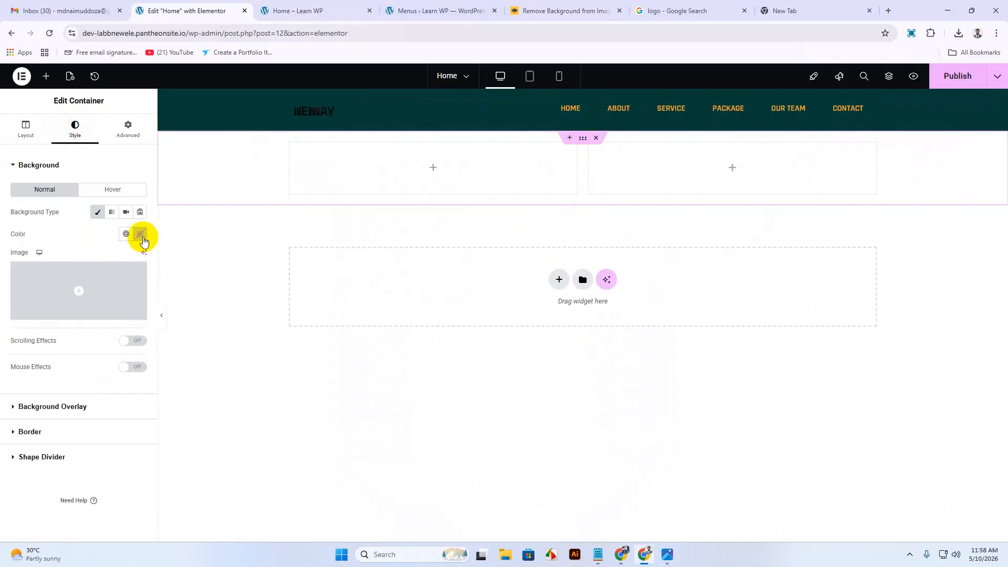
click(140, 234)
key(ctrl+v)
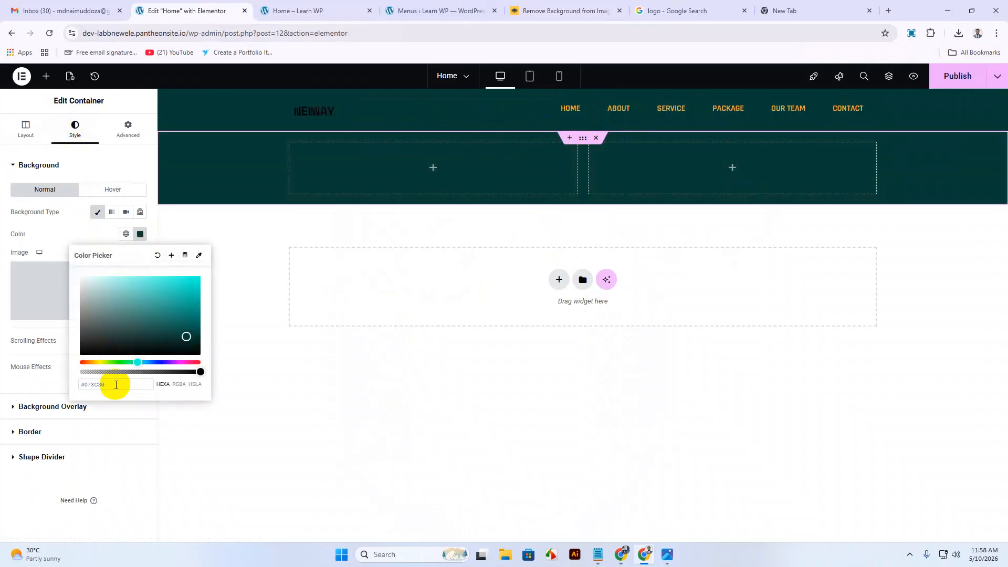
click(678, 161)
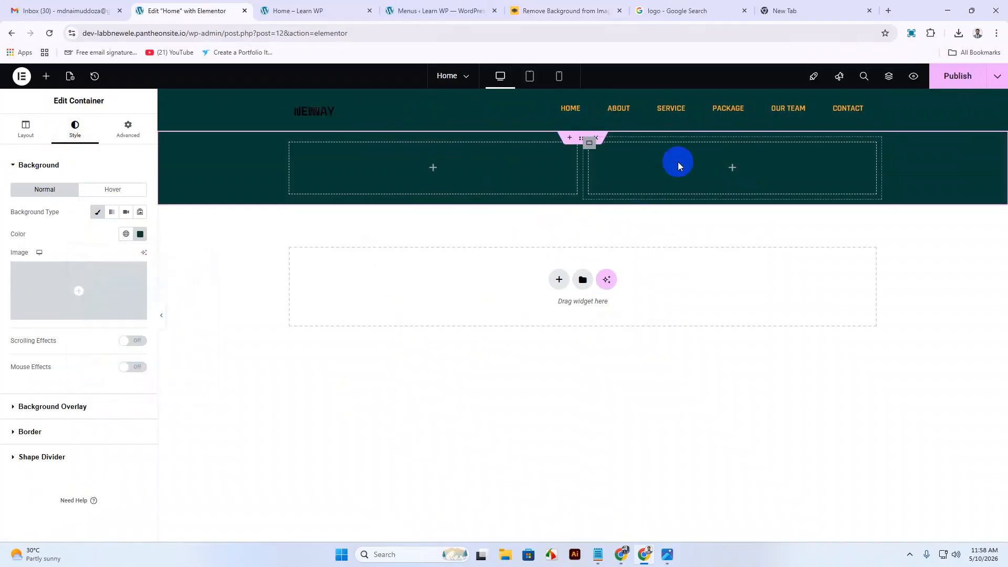
click(25, 142)
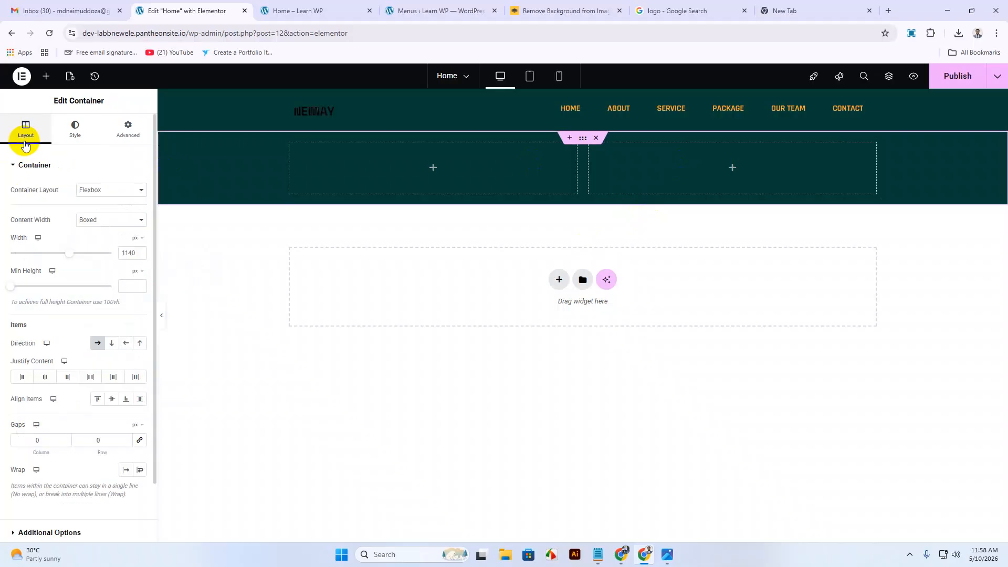
Drop an Image widget into the hero's right column.
click(46, 76)
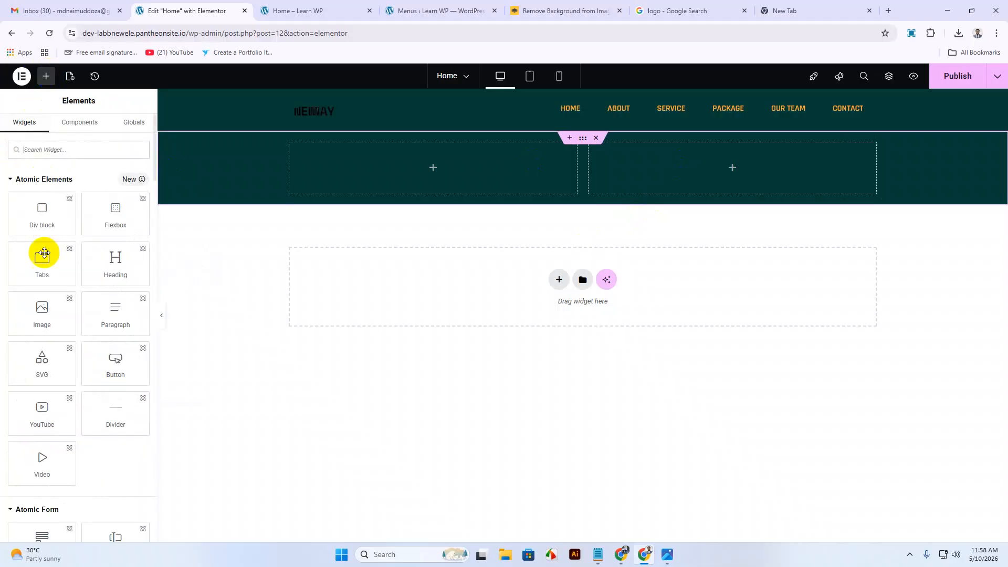
scroll(49, 361, down, 10)
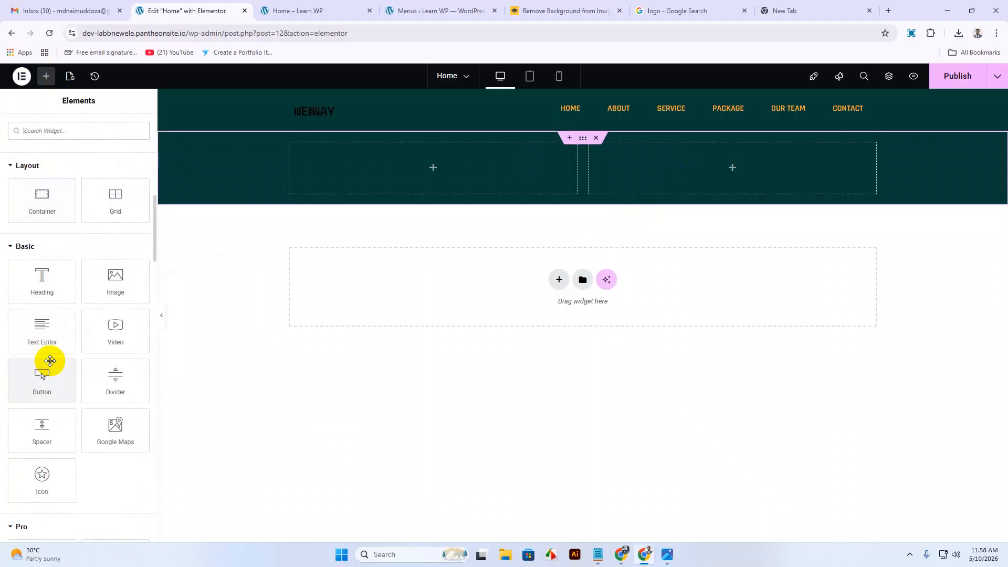
drag(112, 275, 723, 173)
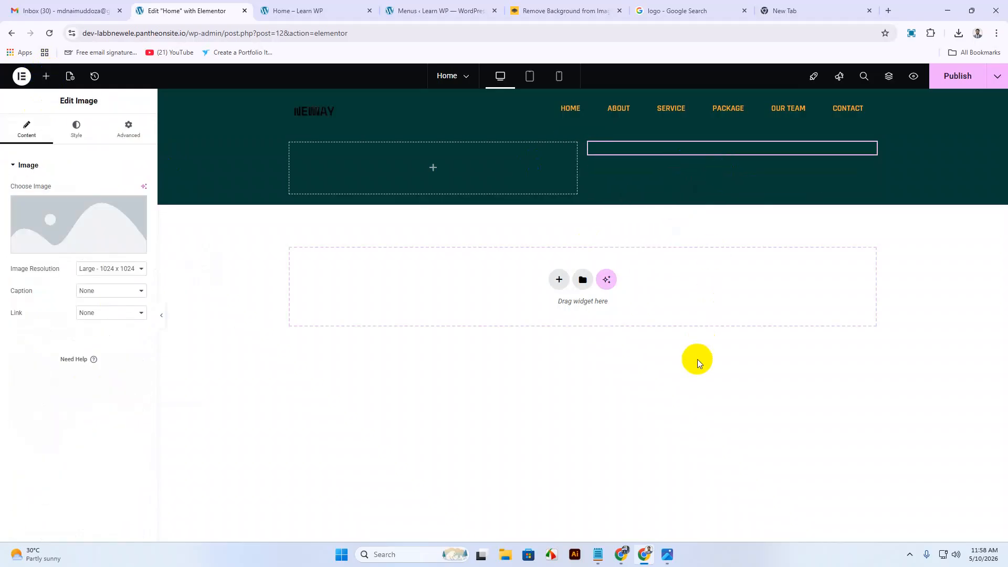
Upload and insert Screenshot_7-removebg-preview.png as the widget's image, then compare with the reference design.
click(105, 221)
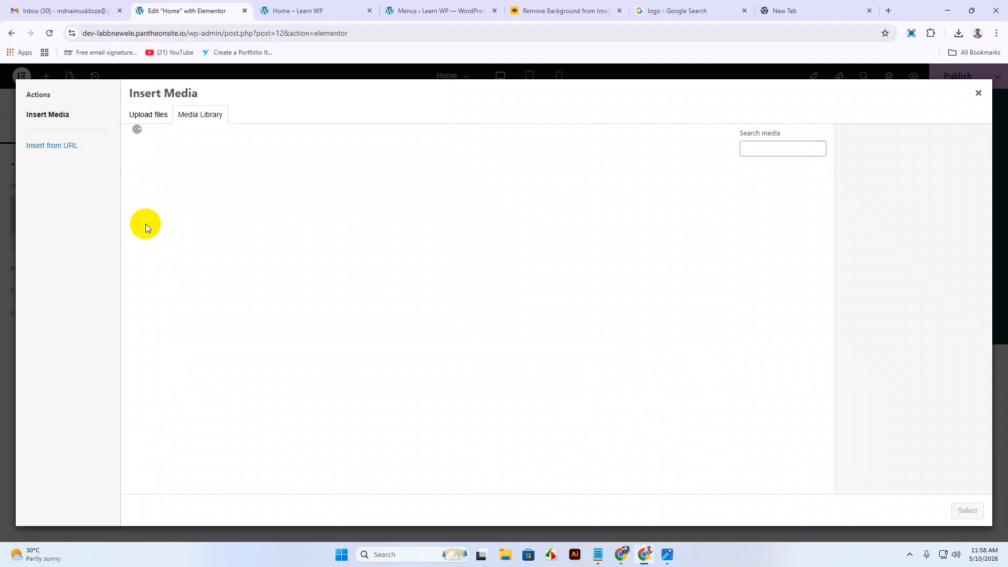
click(156, 124)
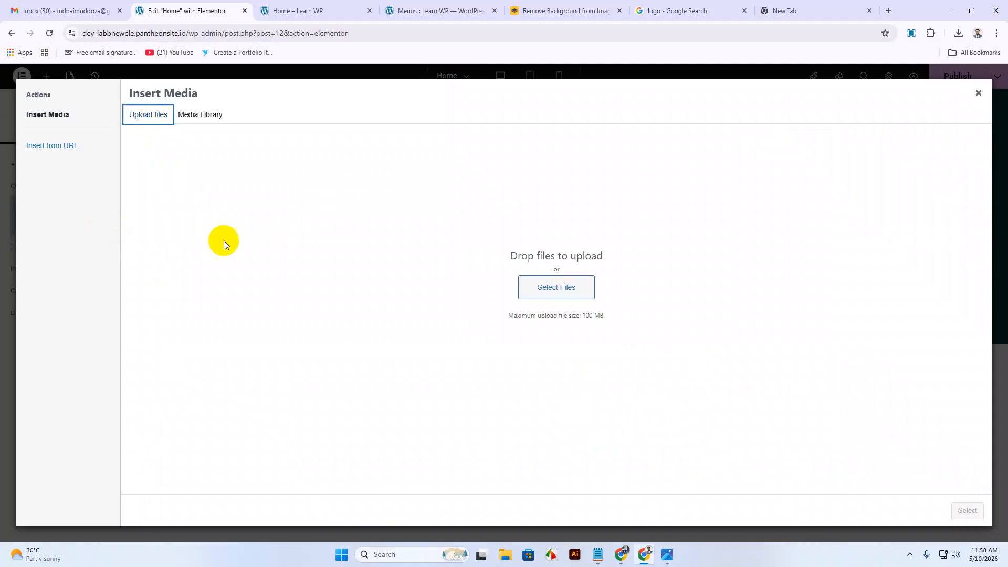
click(576, 289)
click(125, 111)
click(915, 519)
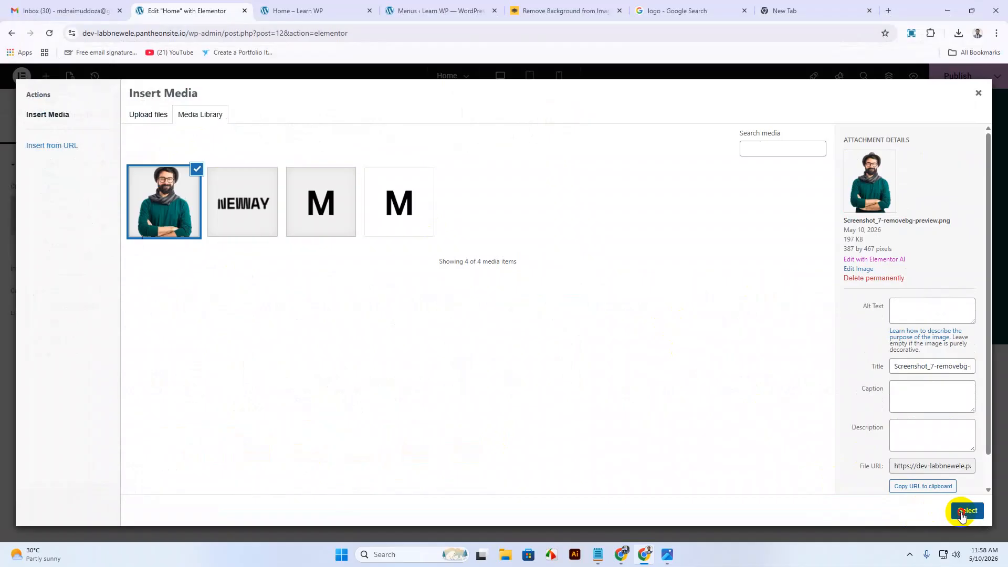
click(967, 510)
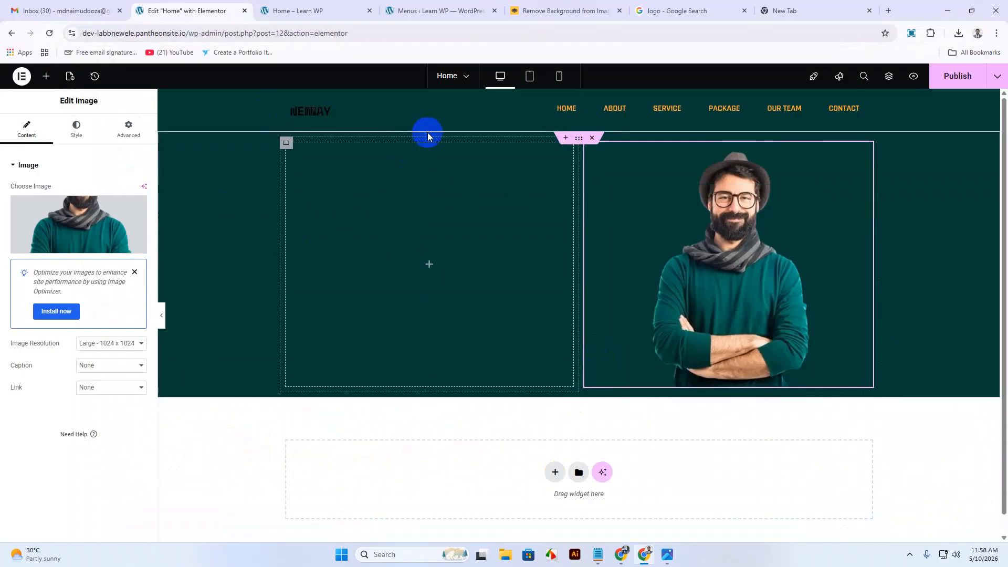
click(668, 556)
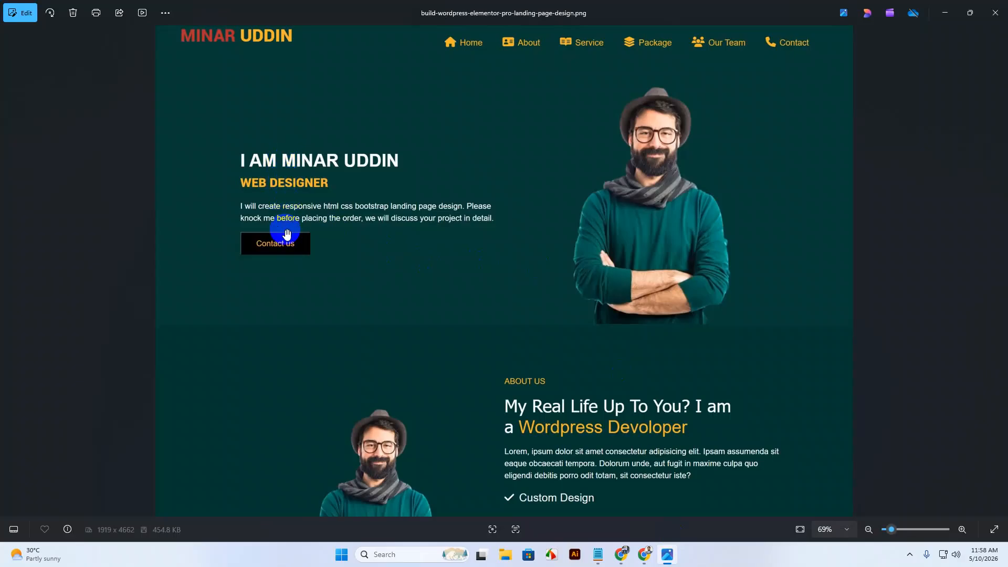
click(948, 10)
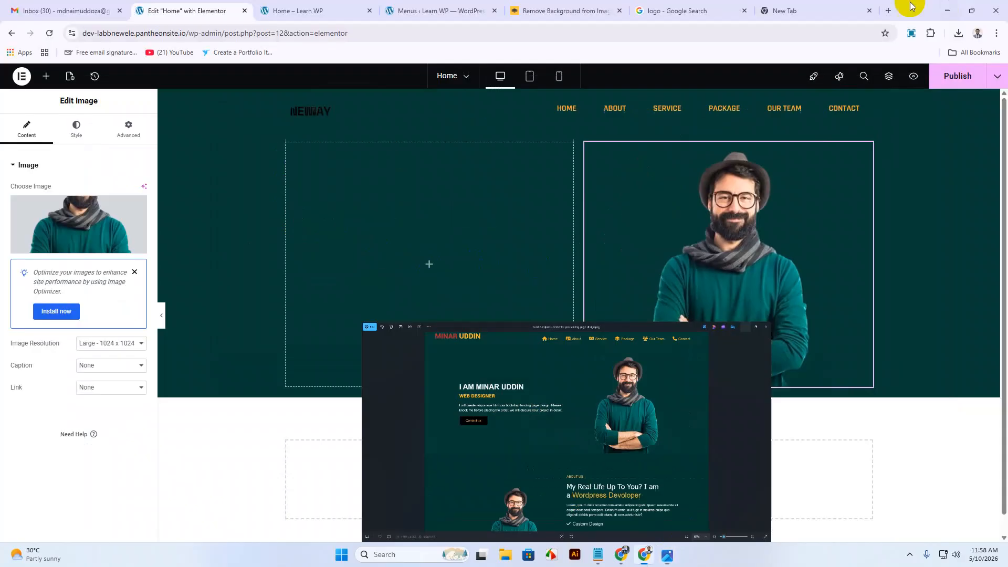
Drop a Heading widget at the top of the left column, retitled with the designer's full name.
click(45, 76)
scroll(74, 315, down, 3)
scroll(84, 375, down, 8)
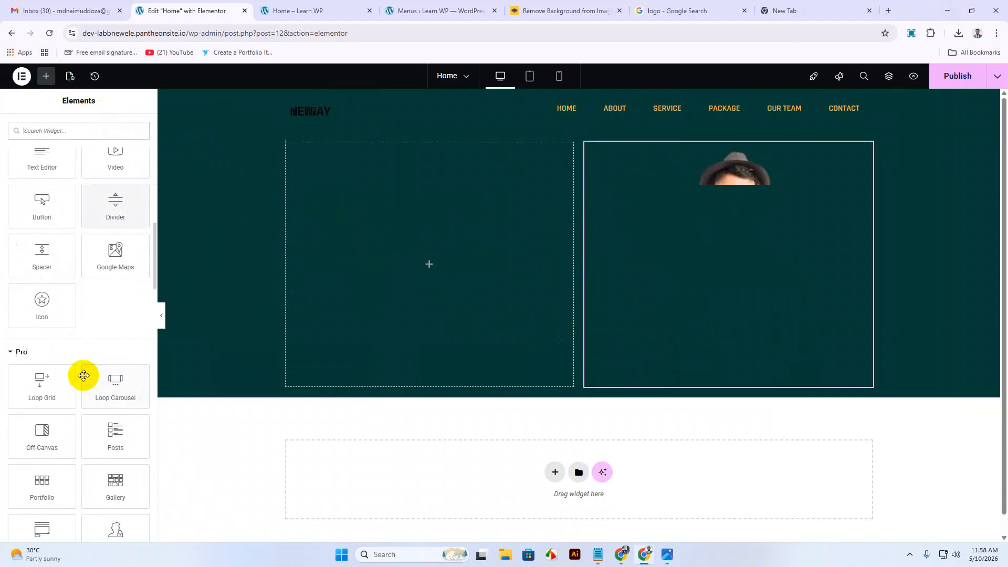
scroll(83, 375, down, 3)
scroll(83, 375, up, 6)
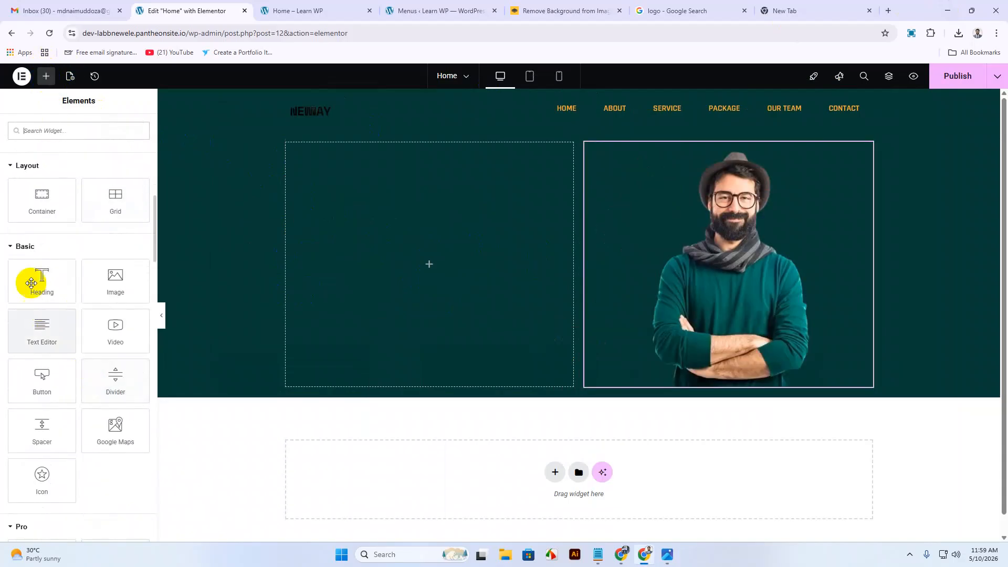
drag(40, 279, 429, 245)
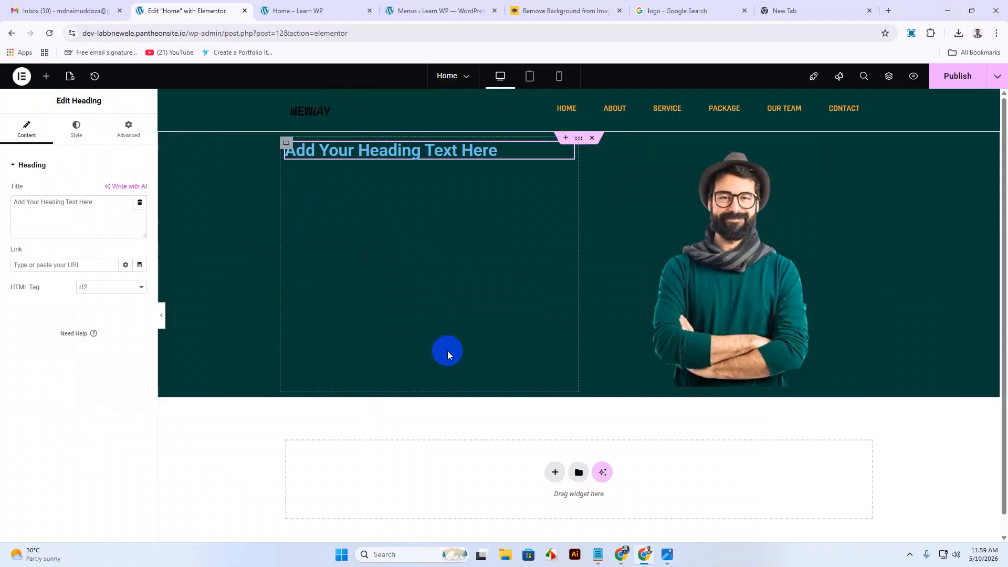
drag(99, 202, 1, 231)
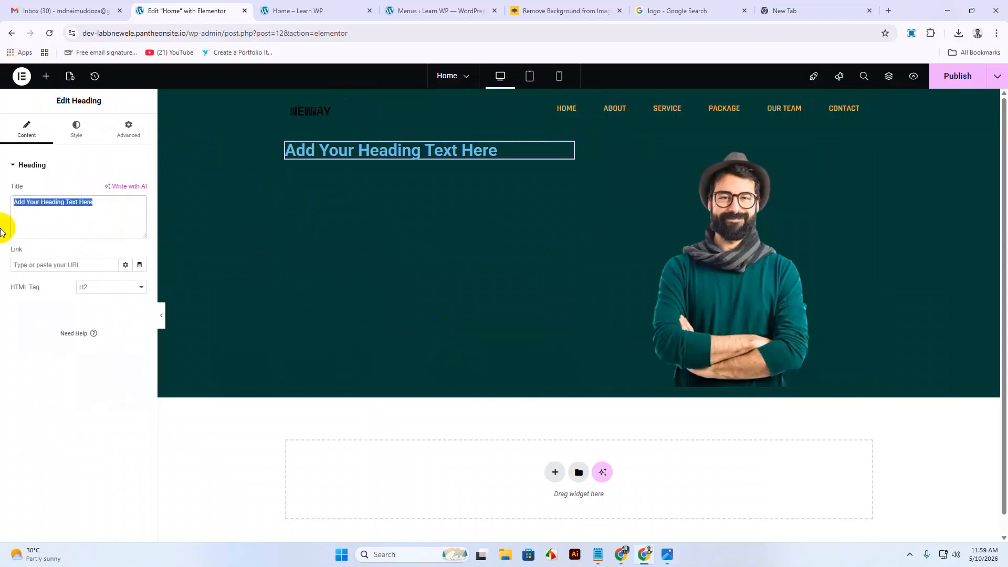
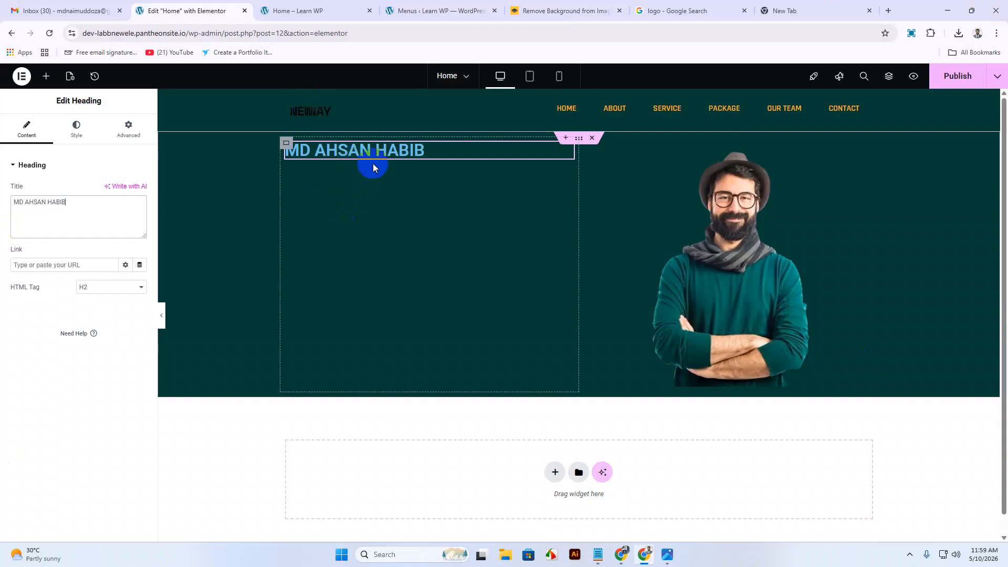
click(667, 555)
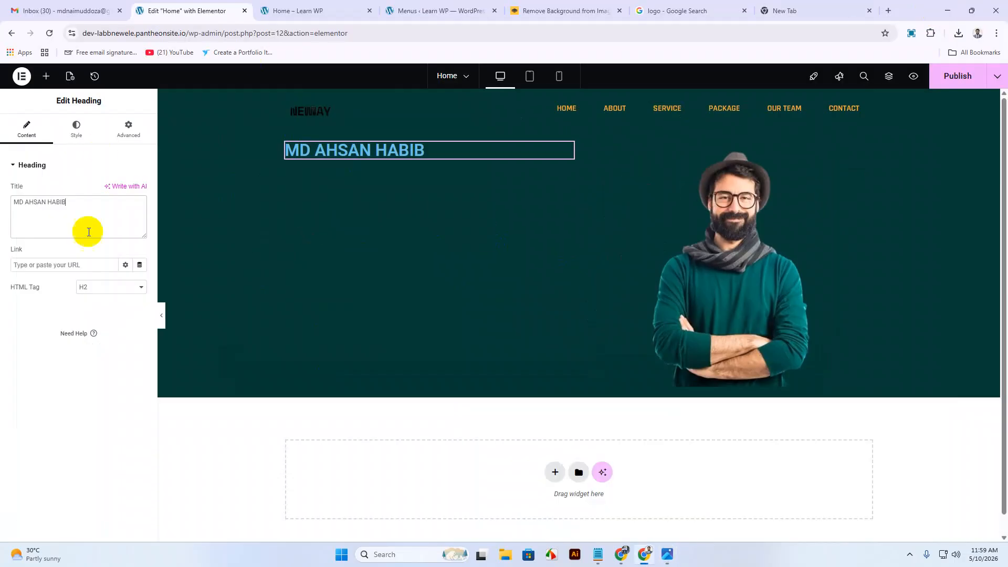
click(286, 143)
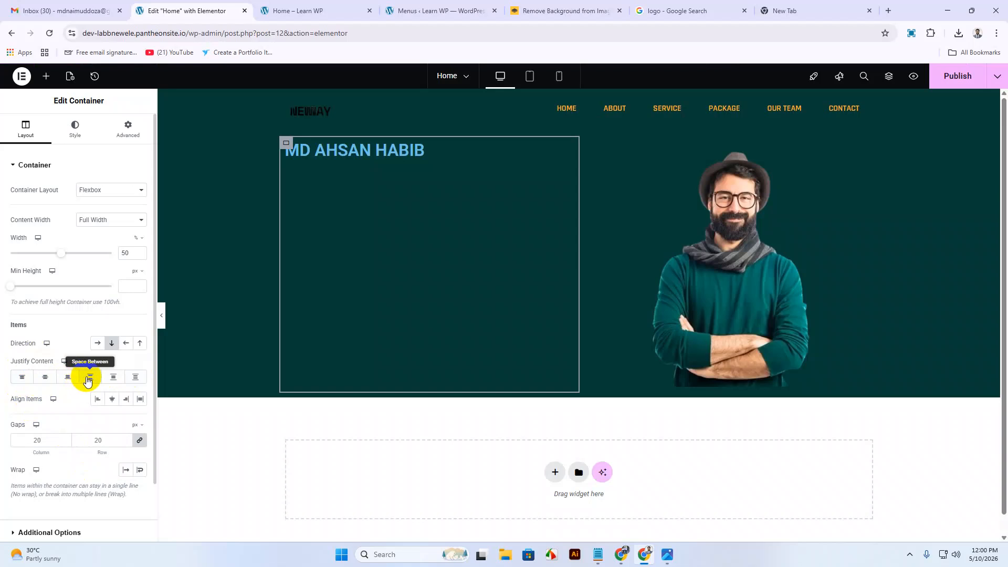
Set the left column's Justify Content to Center and Align Items to Start.
click(47, 377)
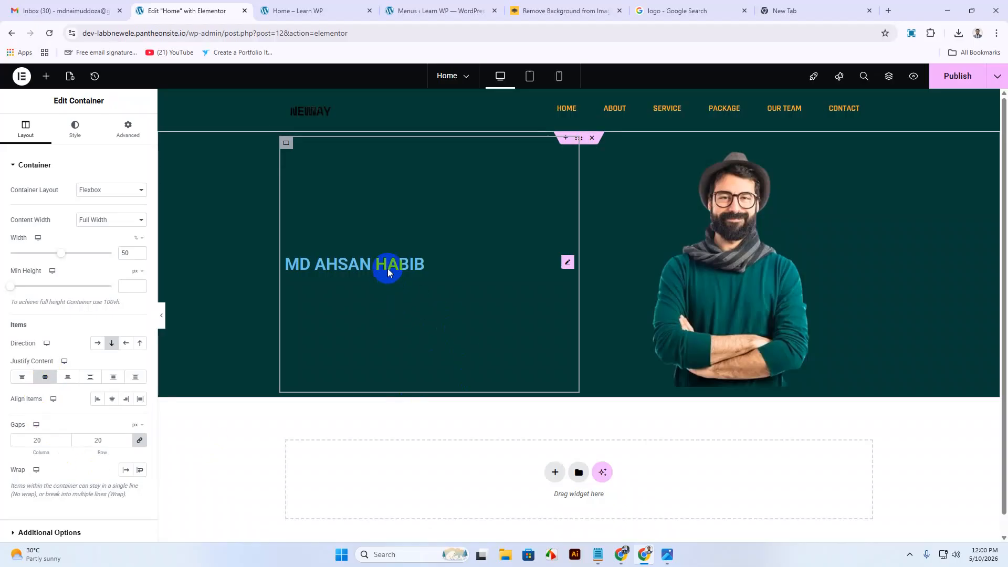
click(112, 399)
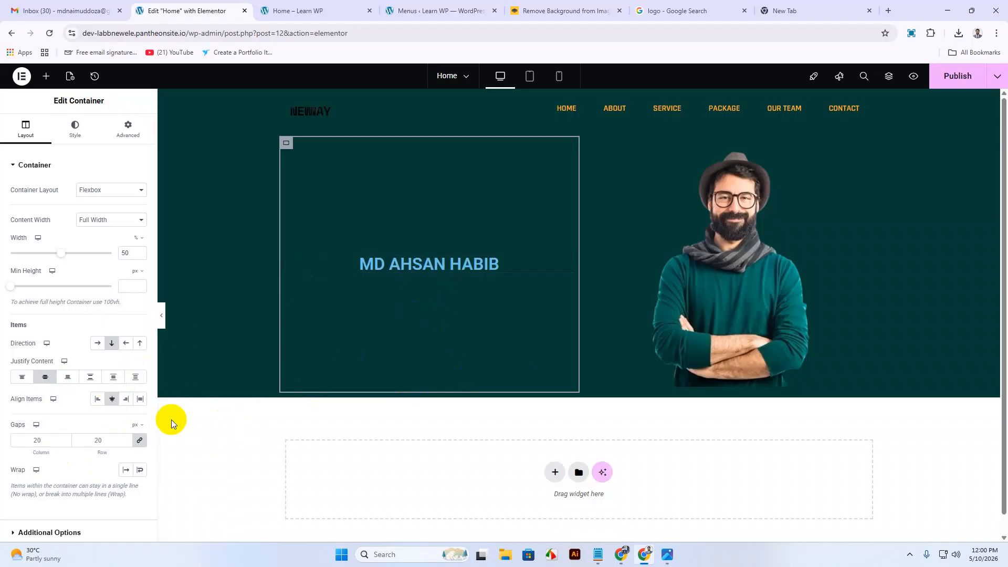
click(98, 399)
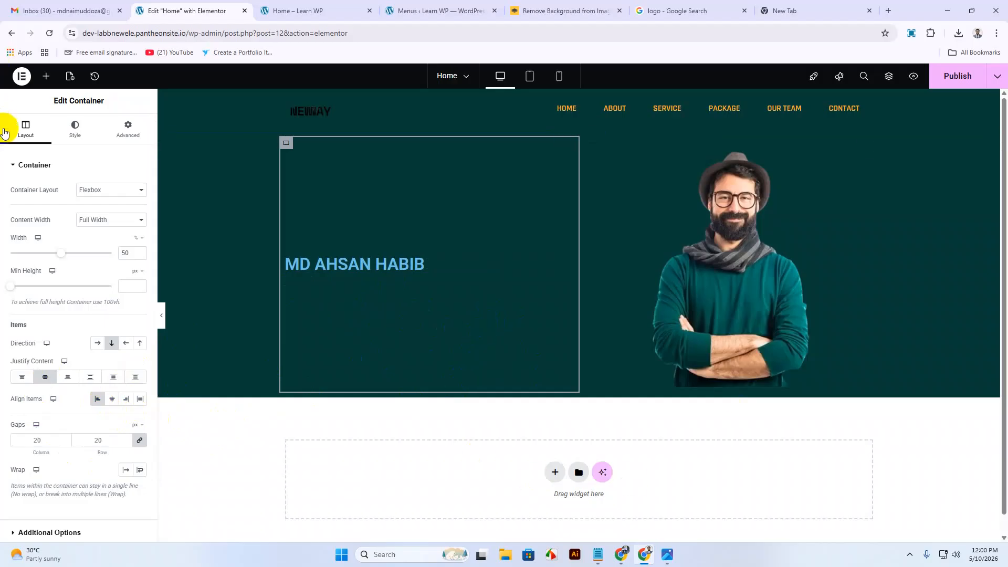
click(47, 78)
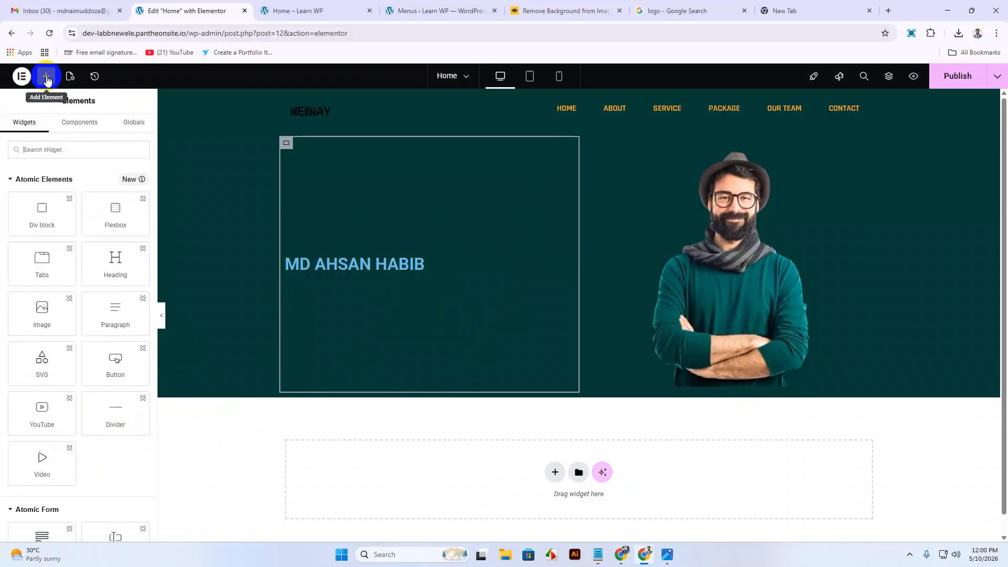
Duplicate the name heading and change the copy's text to 'WEB DESIGNER'.
click(667, 555)
click(666, 557)
right_click(418, 263)
click(442, 295)
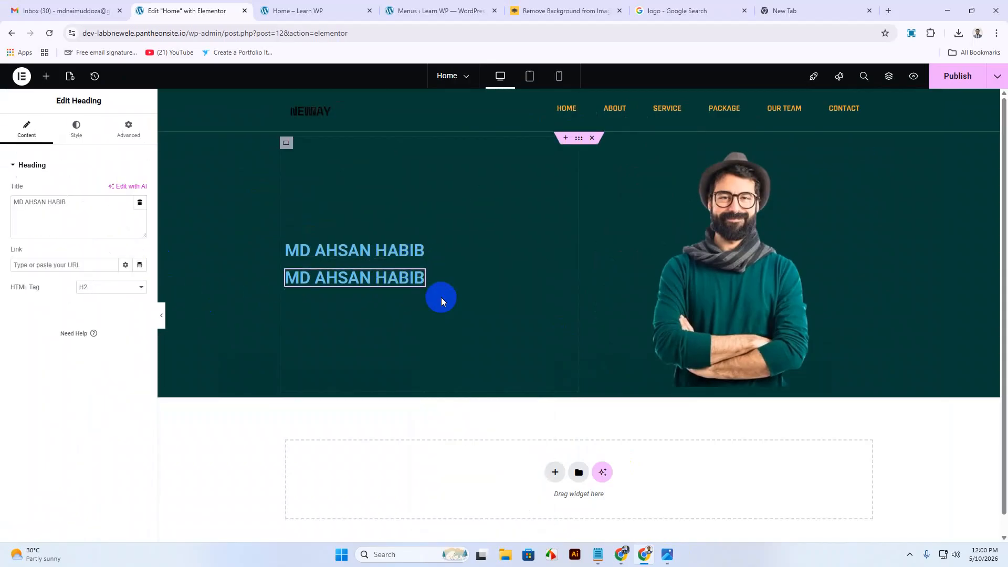
drag(83, 204, 2, 210)
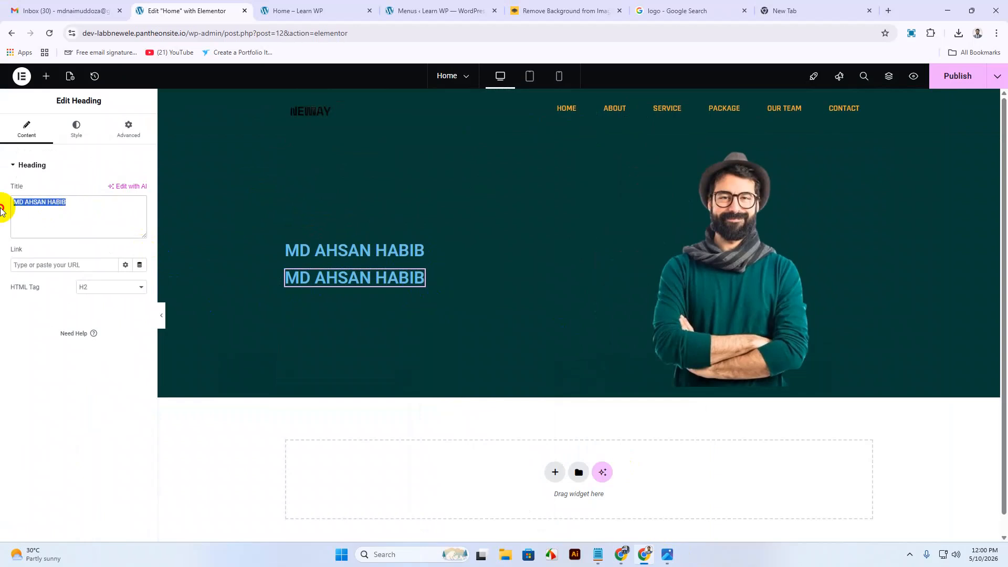
text(WE)
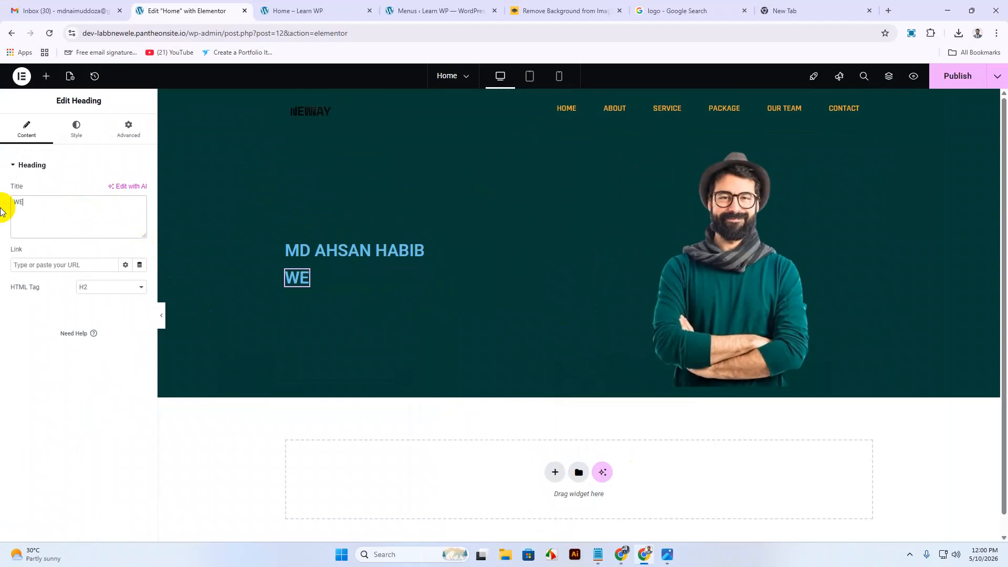
text(B DESIGNER)
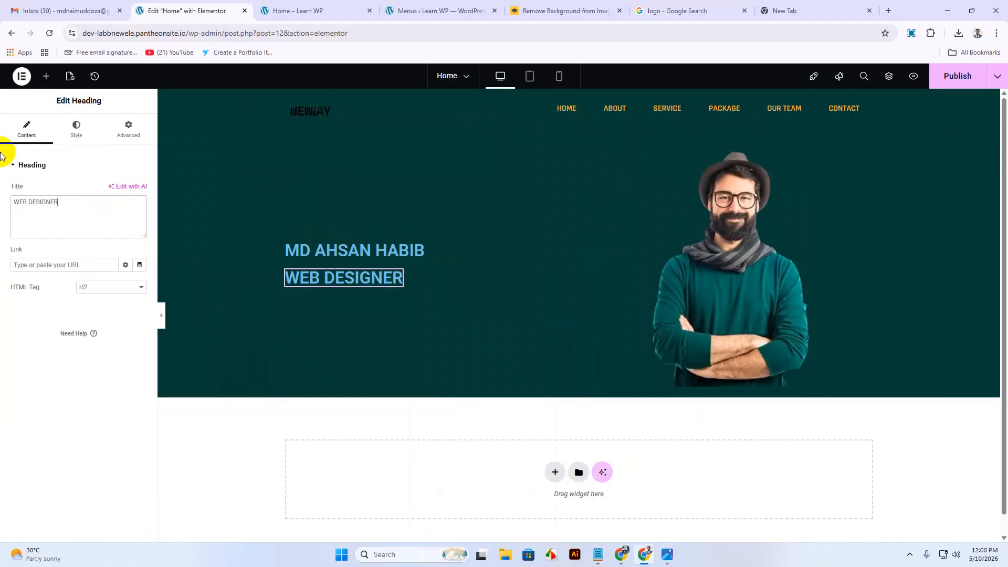
Set the WEB DESIGNER heading's typography font family to Rajdhani.
click(77, 137)
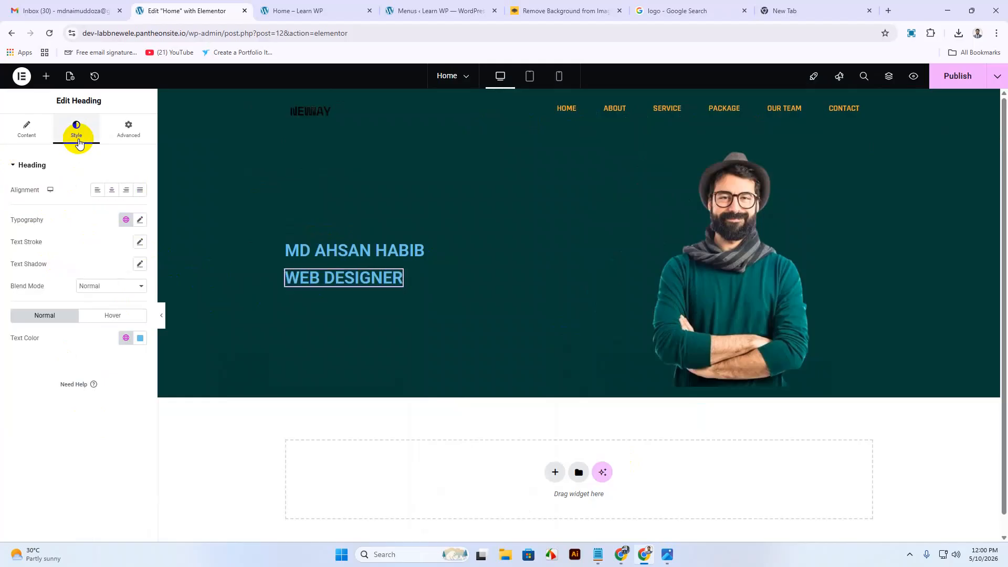
click(141, 220)
click(131, 268)
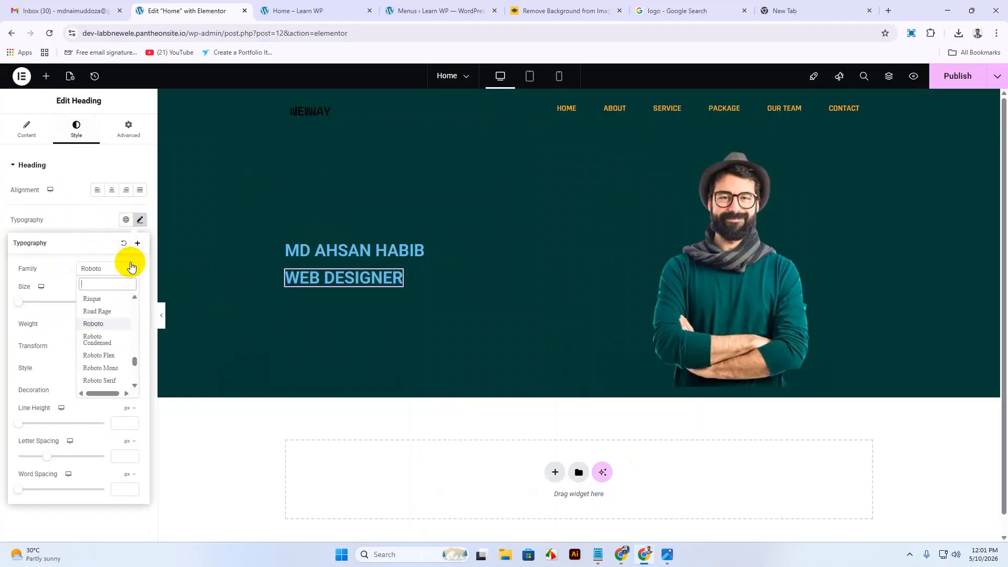
text(rajd)
click(106, 315)
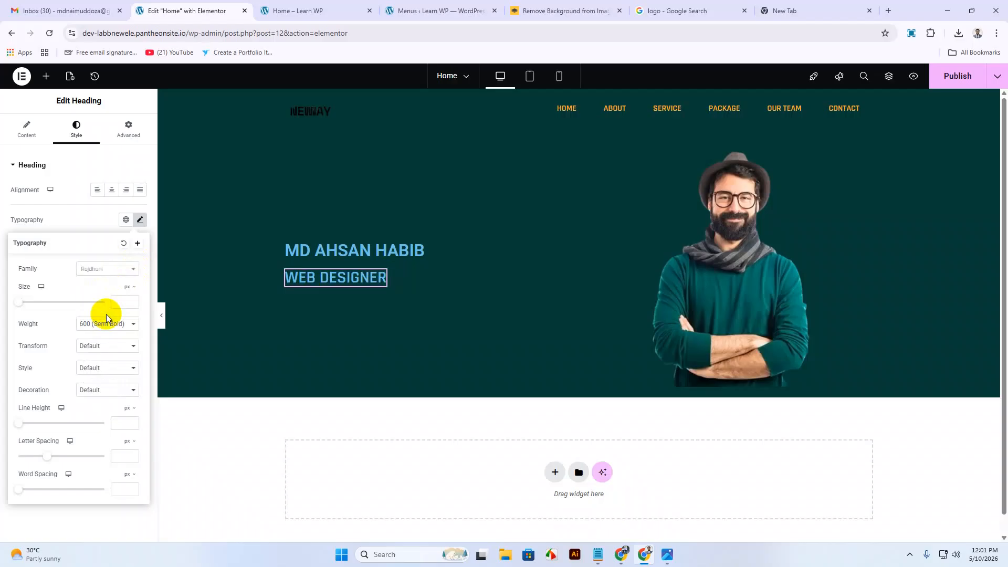
Set the name heading's typography font family to Rajdhani.
click(315, 257)
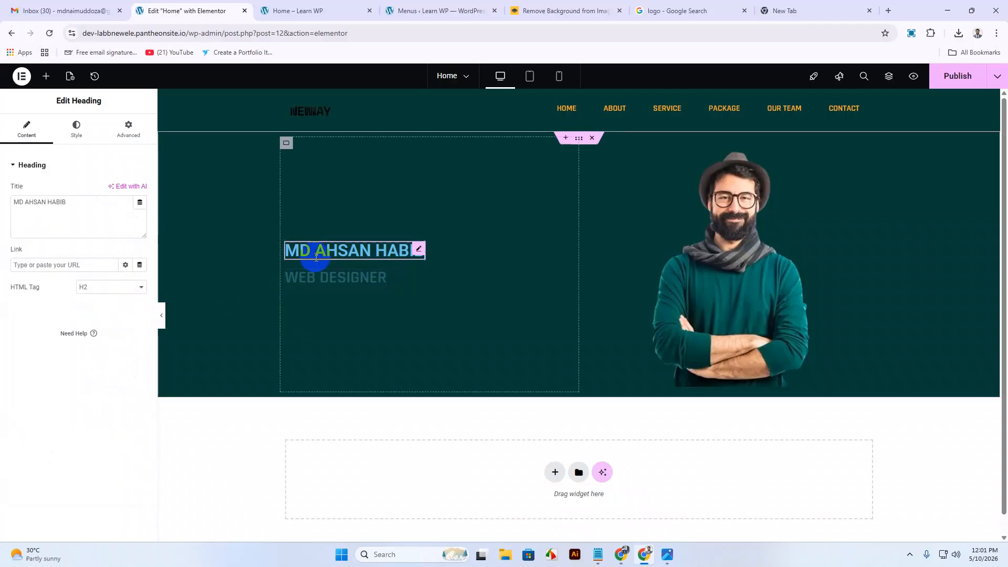
click(72, 140)
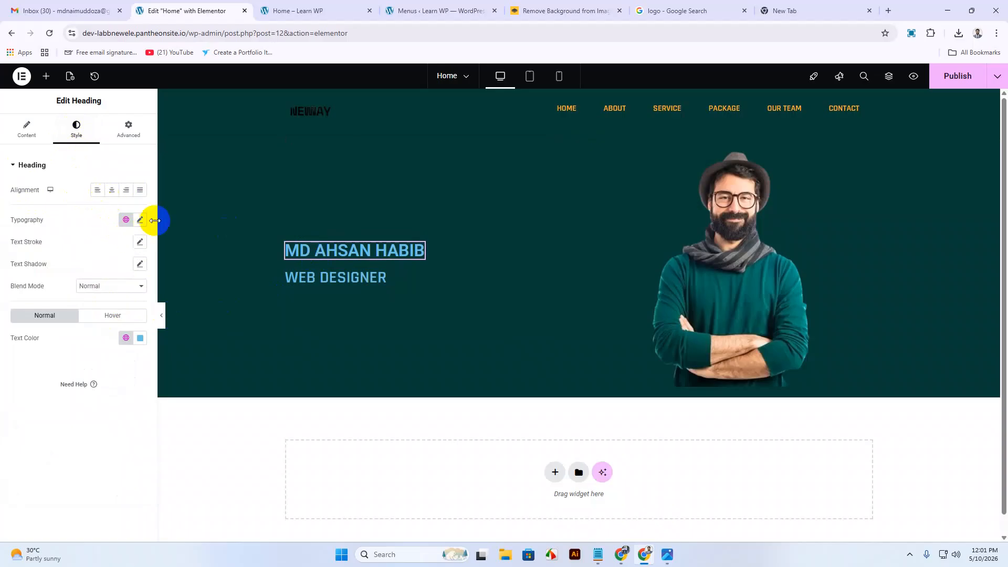
click(138, 220)
click(100, 268)
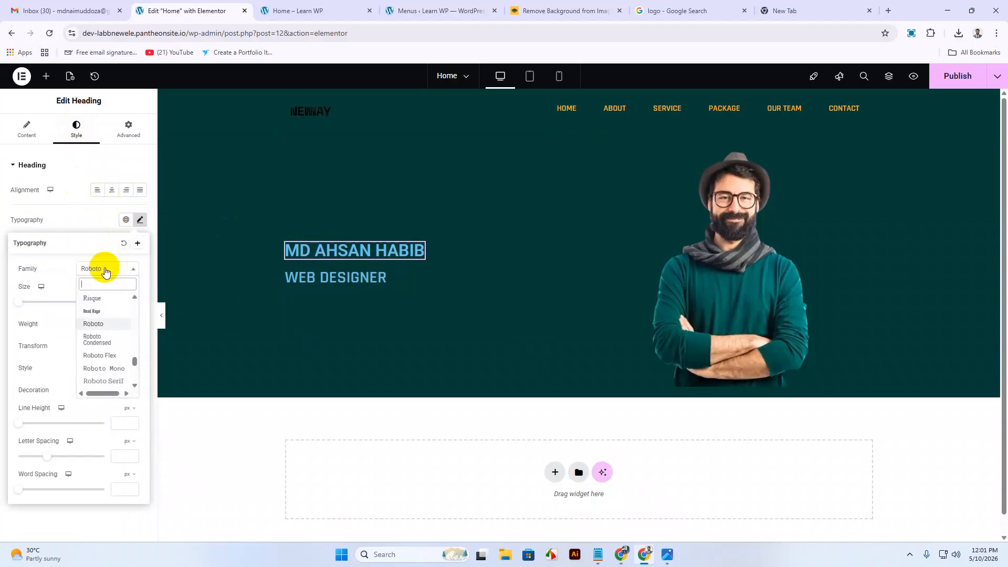
text(rajd)
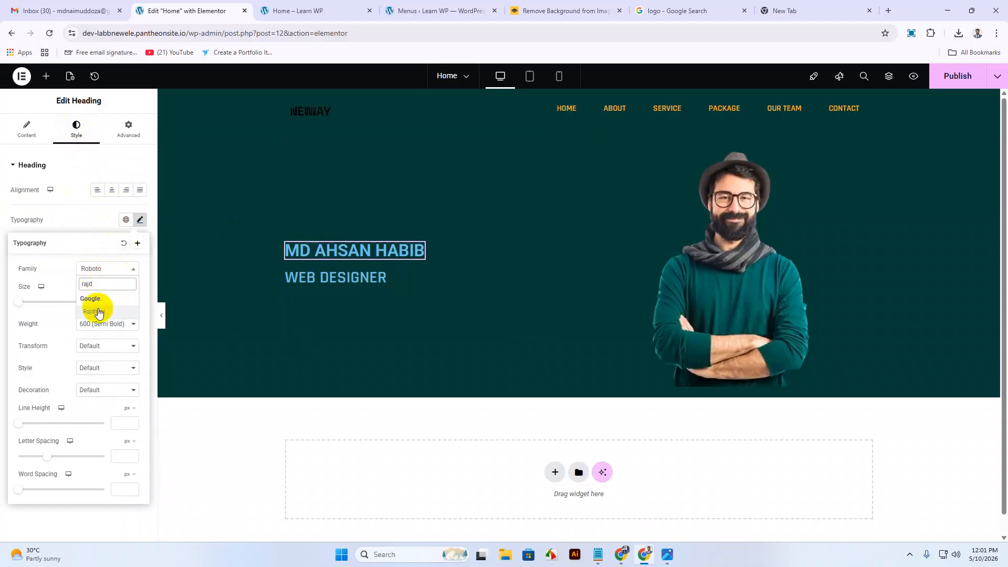
click(105, 311)
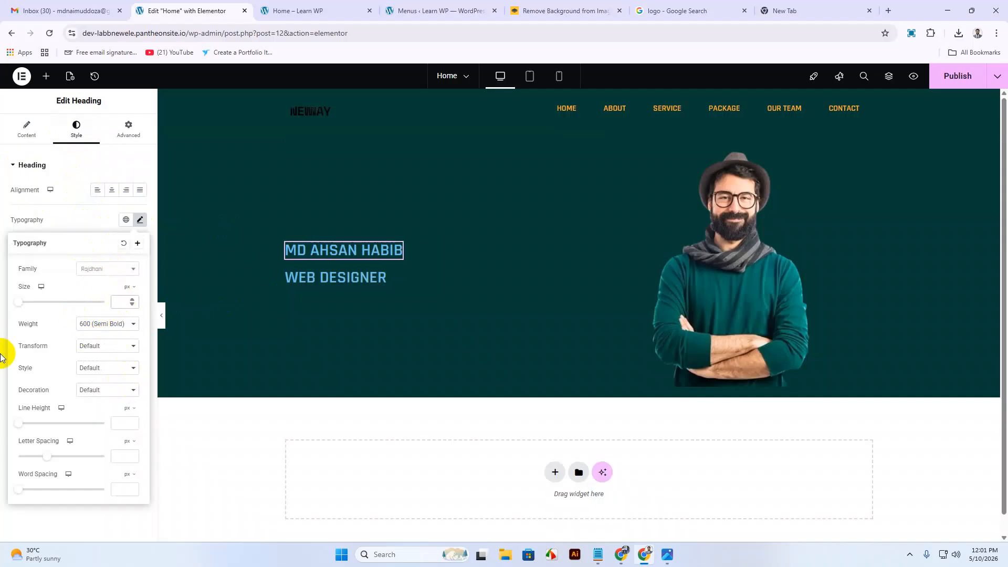
Give the name heading a 40 px size and 800 Extra Bold weight.
text(25)
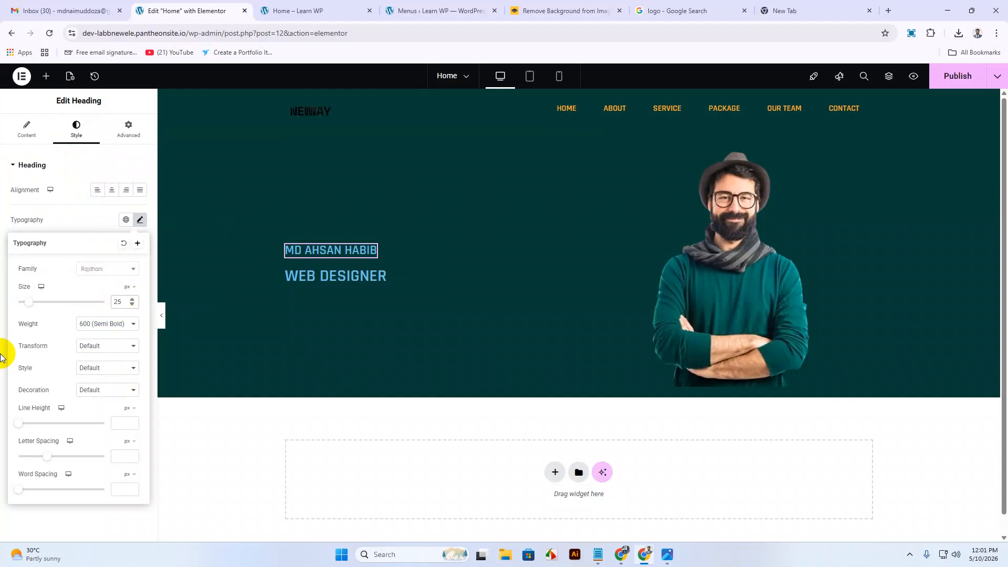
drag(122, 302, 95, 305)
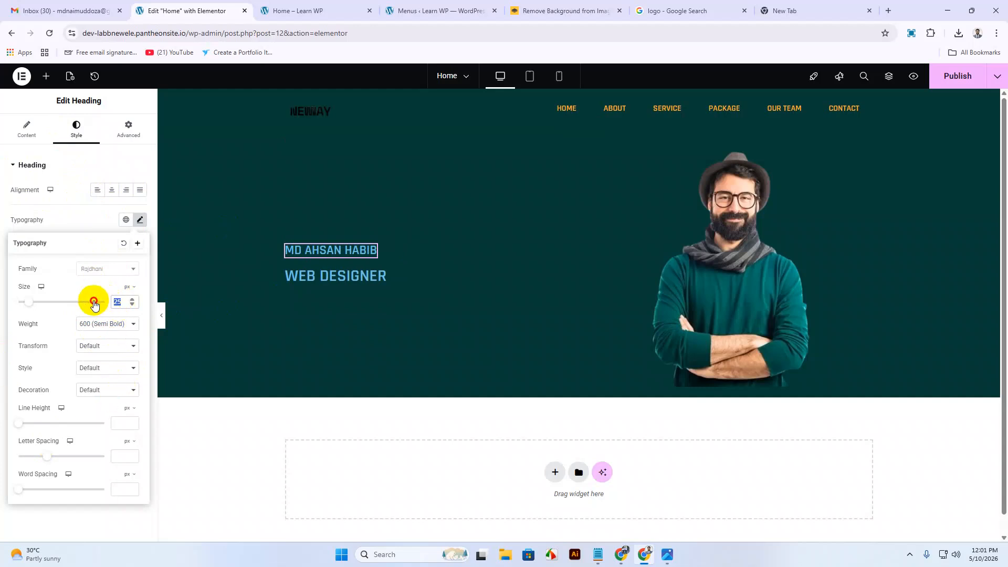
text(40)
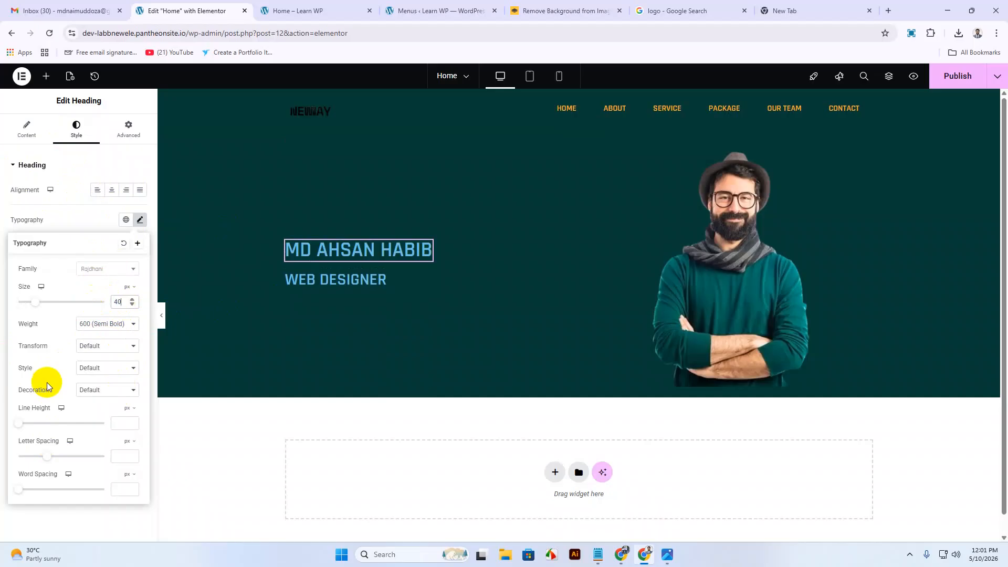
click(109, 327)
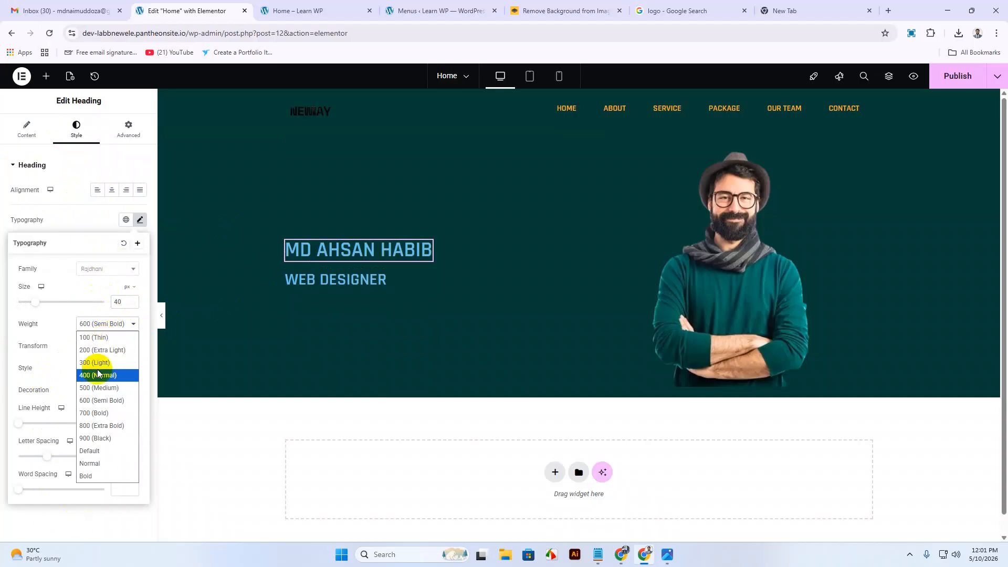
click(95, 426)
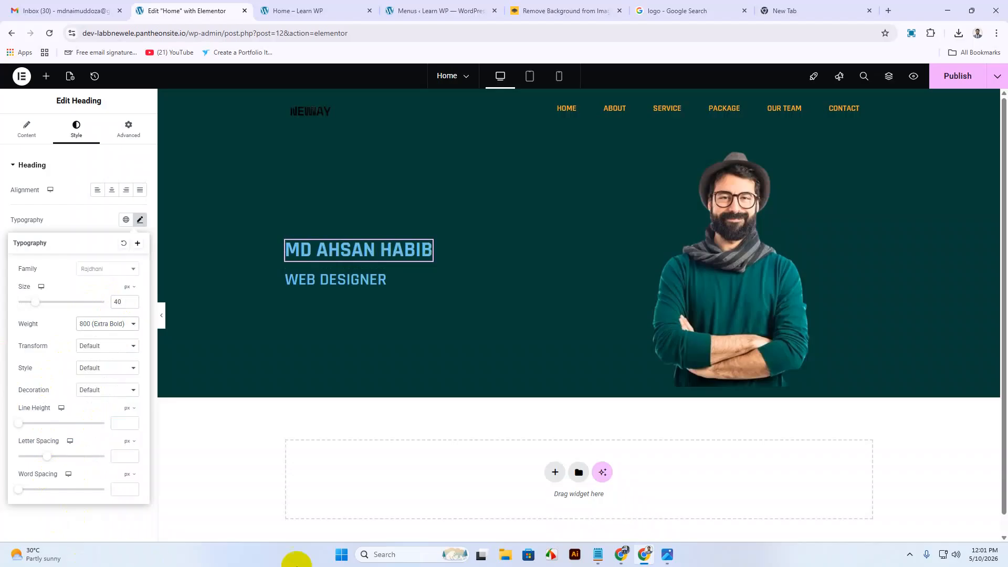
click(338, 284)
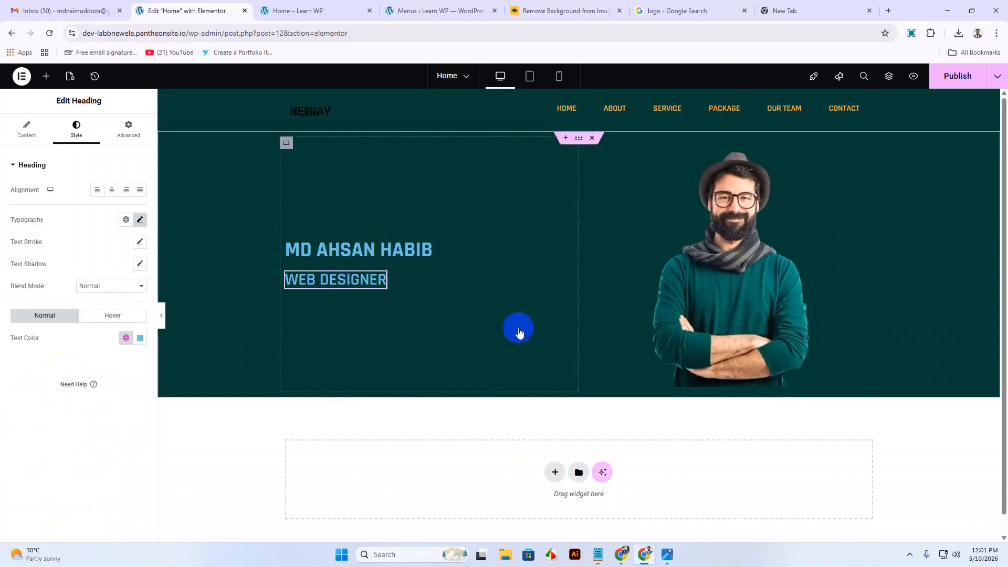
Change the name heading's text colour to white #FFFFFF, checking it against the reference design.
click(668, 555)
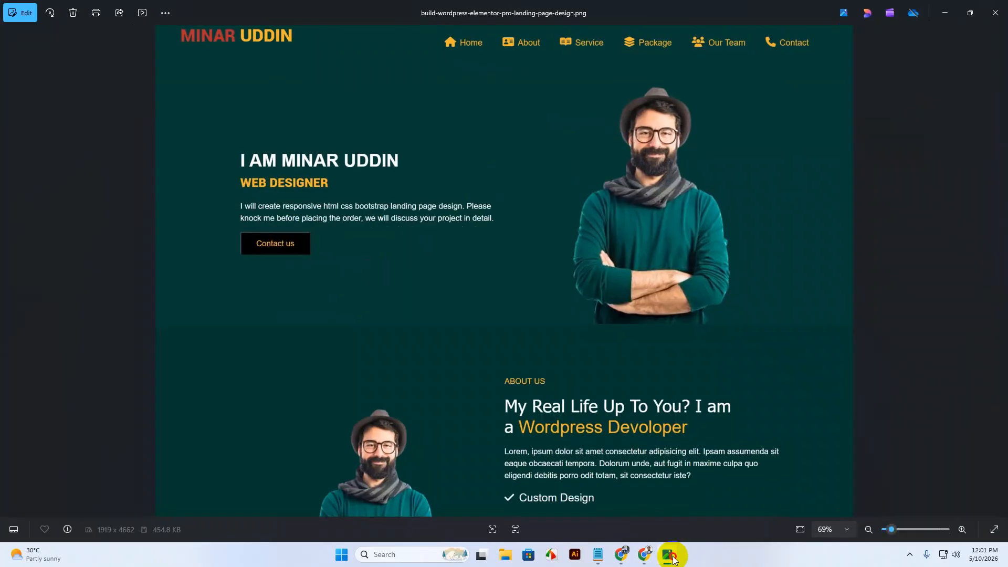
click(671, 556)
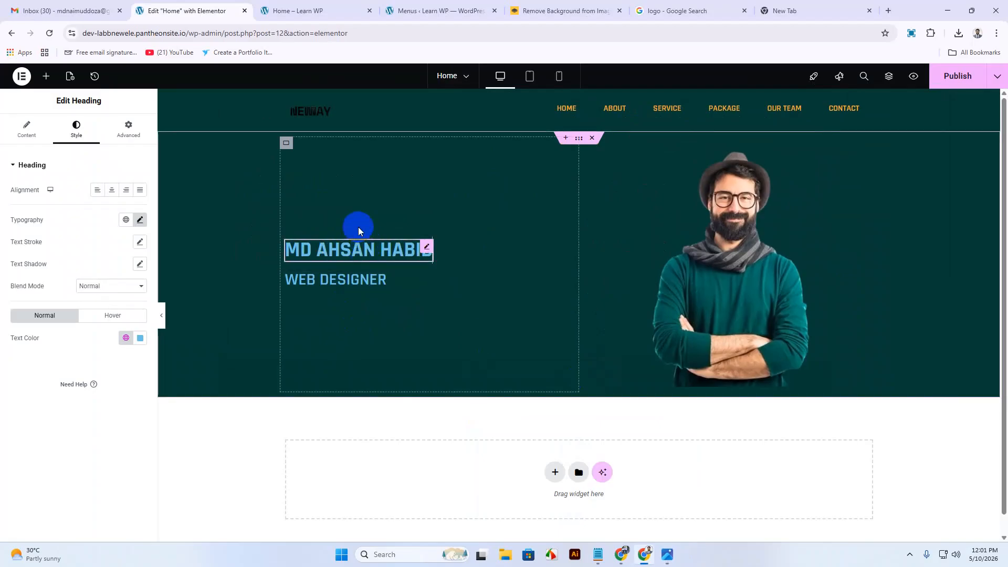
click(141, 339)
drag(84, 386, 72, 371)
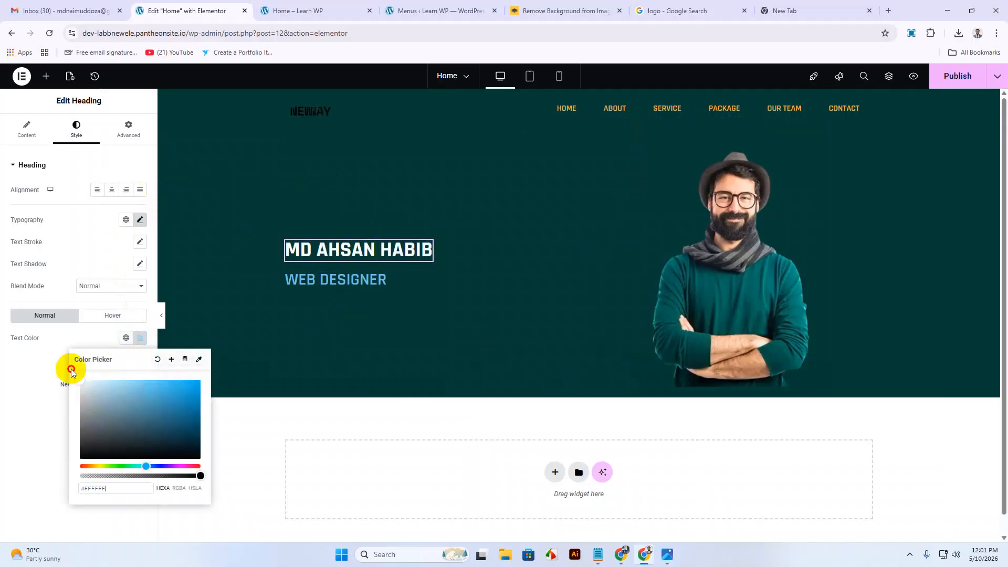
click(139, 339)
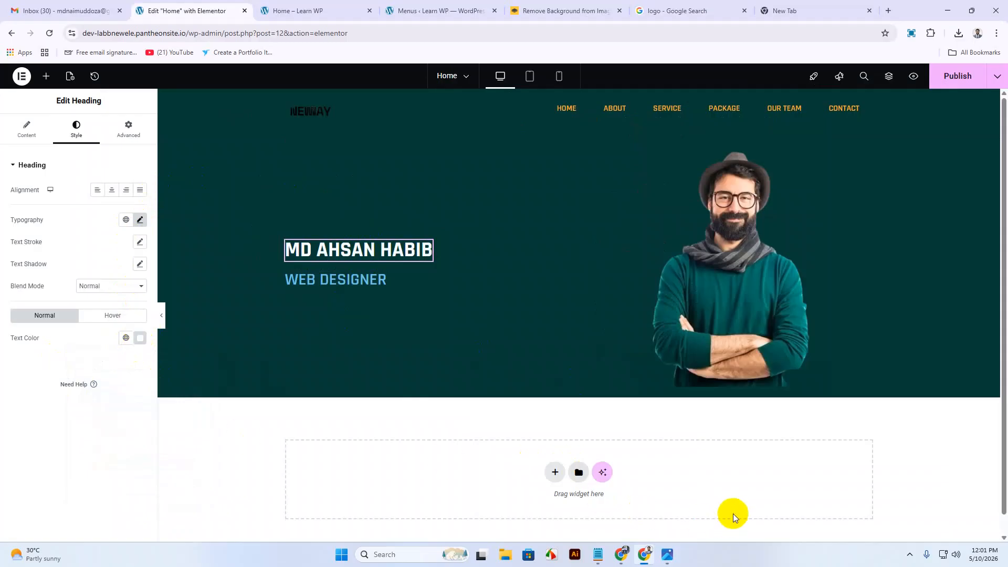
click(668, 555)
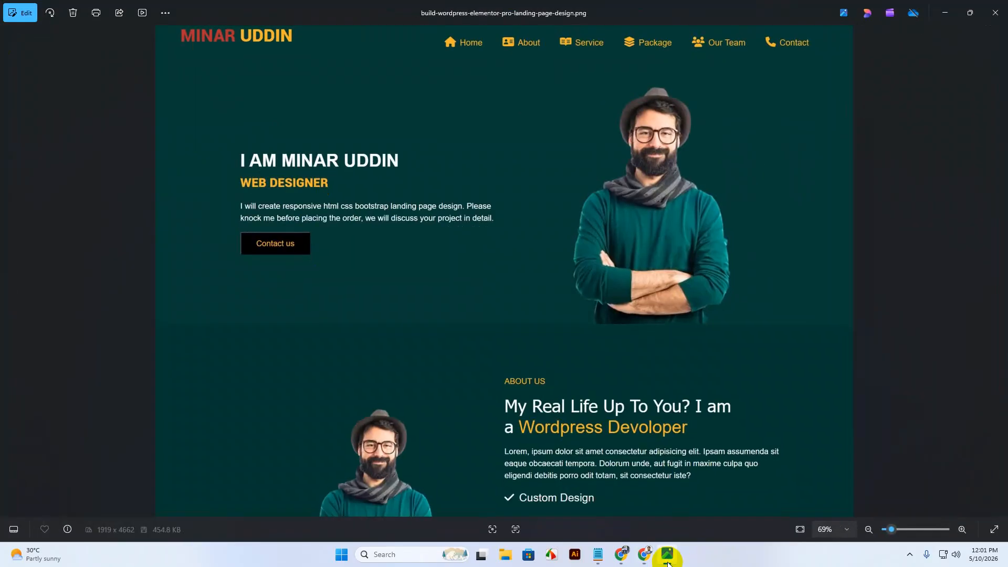
click(668, 557)
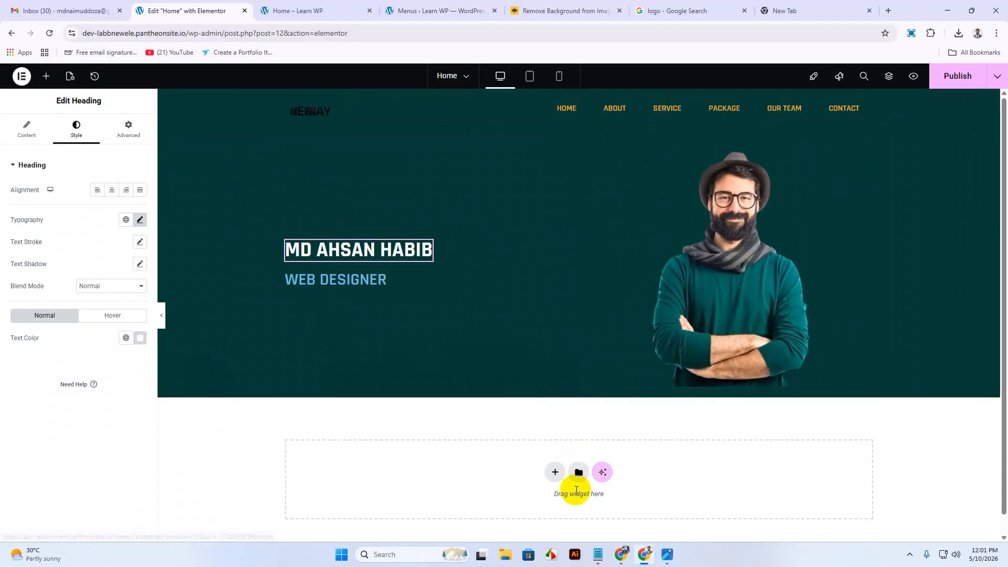
Eyedrop the orange #F1B331 from the WEB DESIGNER text in the Drive design preview.
mouse_move(621, 555)
click(560, 515)
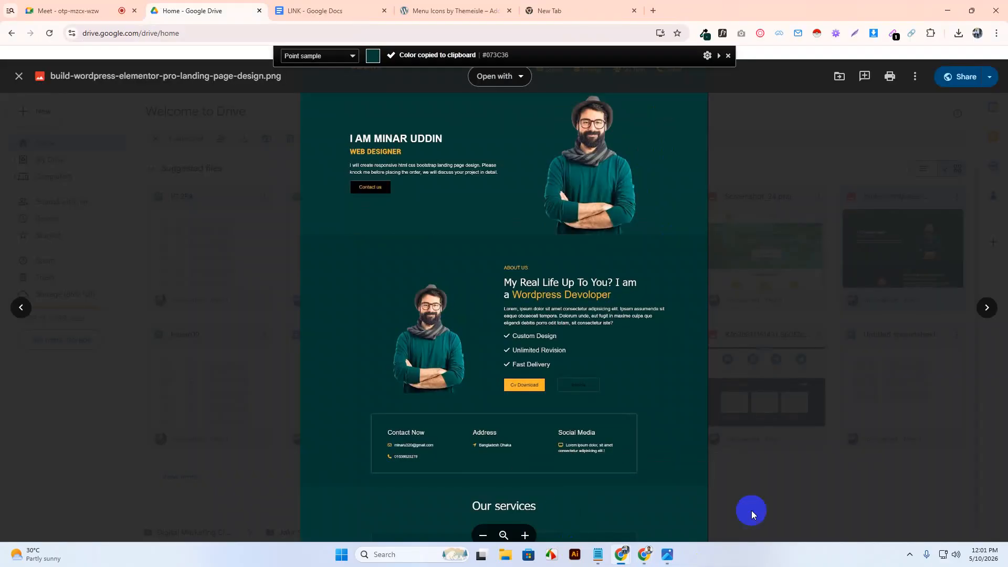
scroll(319, 276, up, 3)
drag(512, 175, 540, 405)
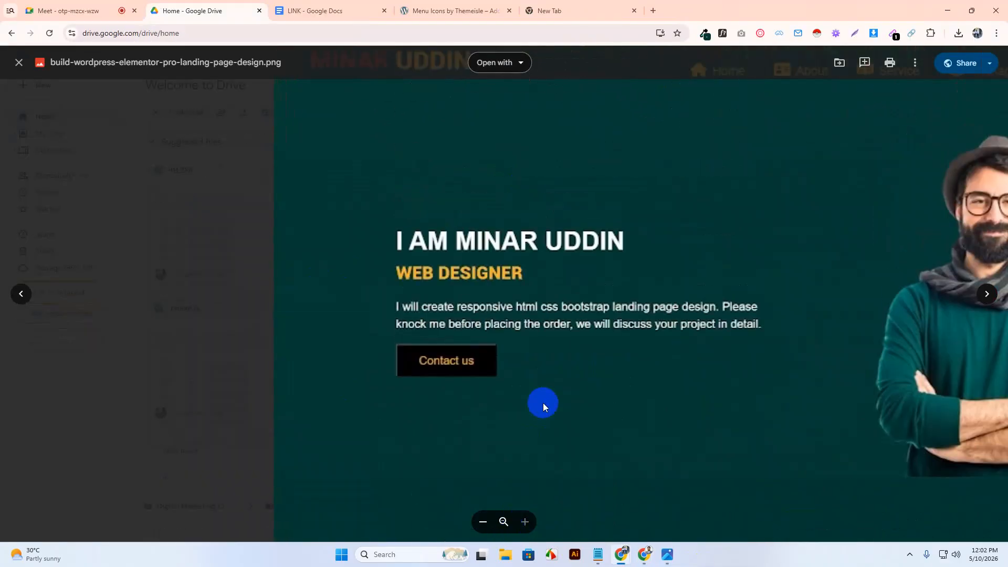
scroll(560, 373, down, 4)
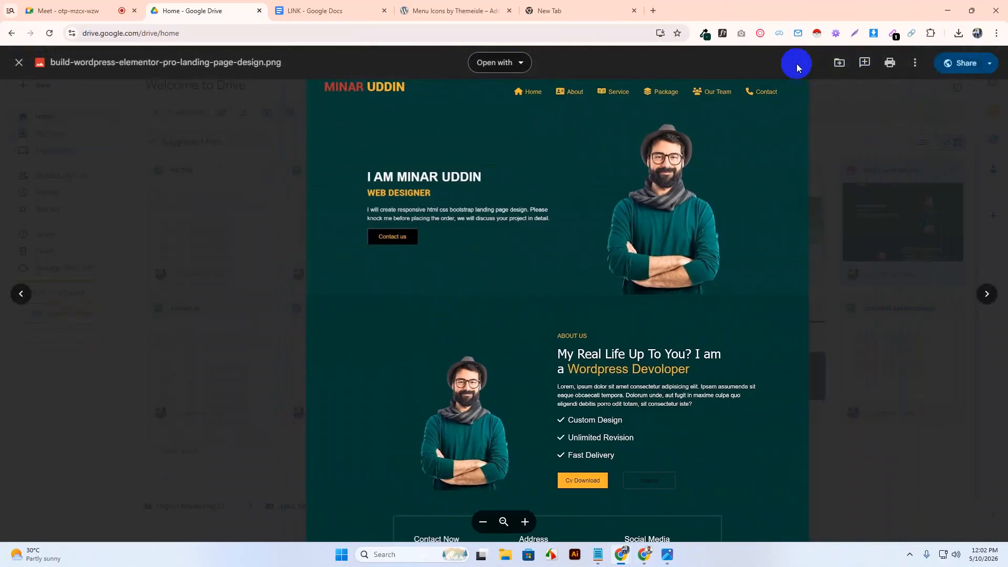
click(705, 36)
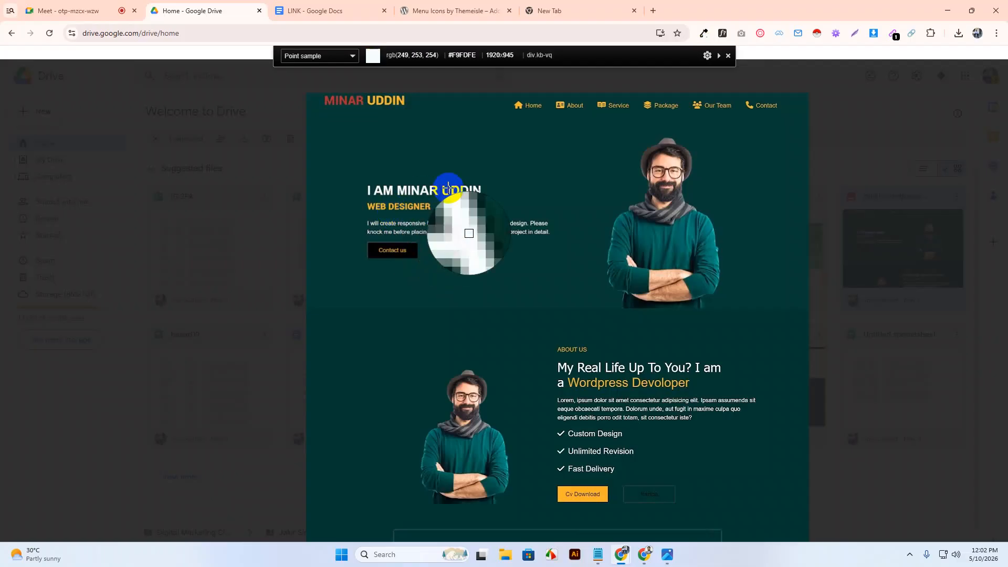
click(395, 100)
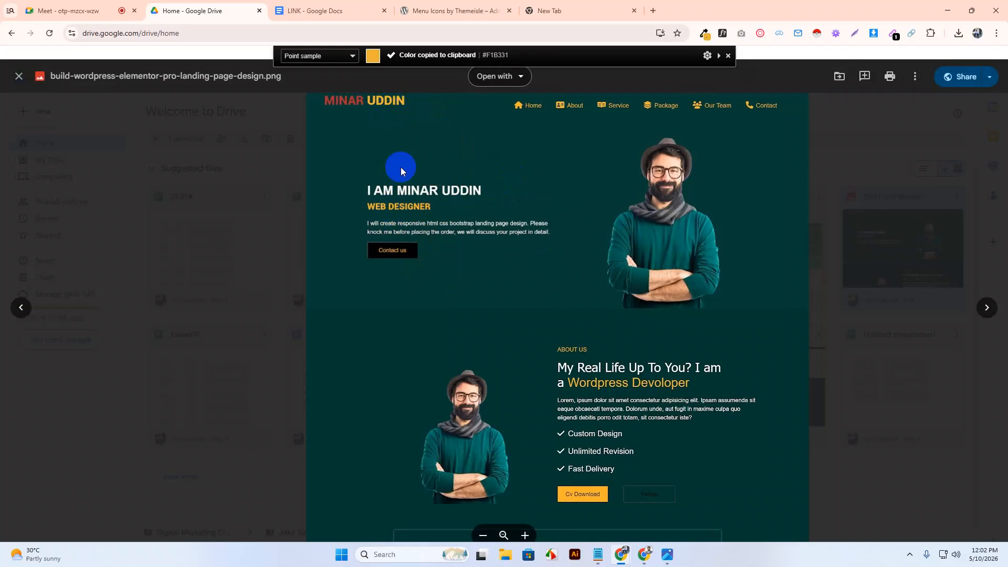
click(947, 10)
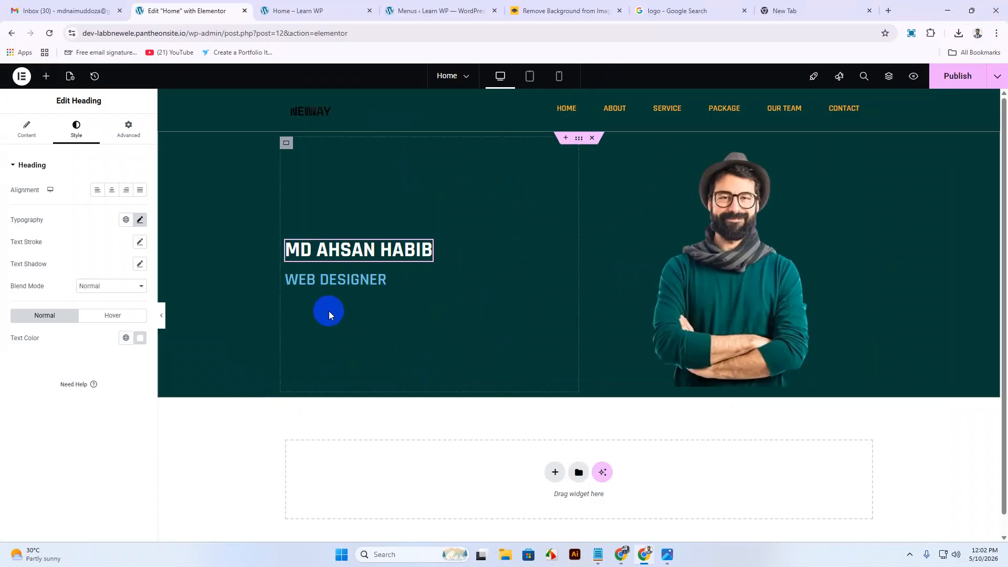
Colour the WEB DESIGNER subtitle #F1B331 and set its weight to 700 Bold.
click(335, 281)
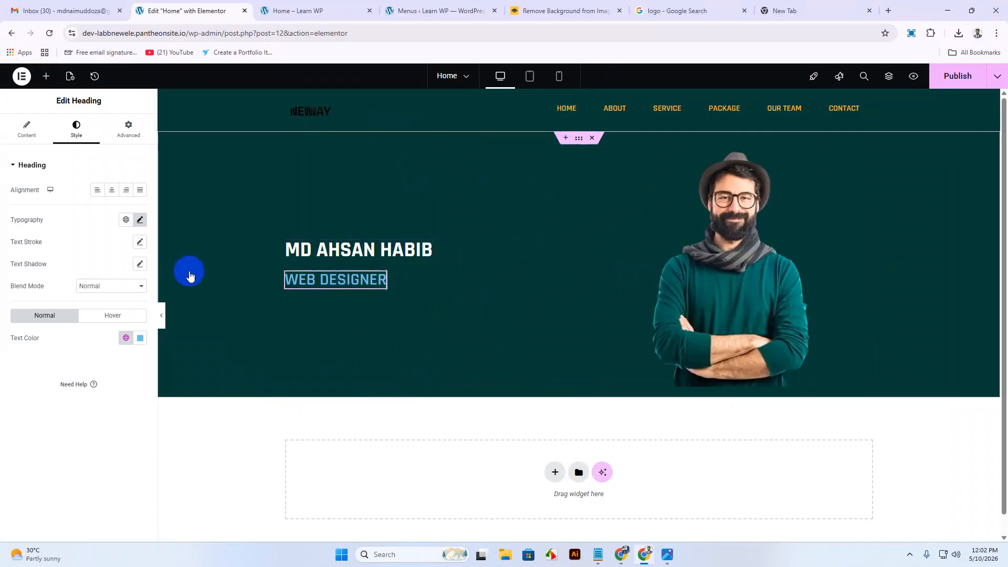
click(138, 340)
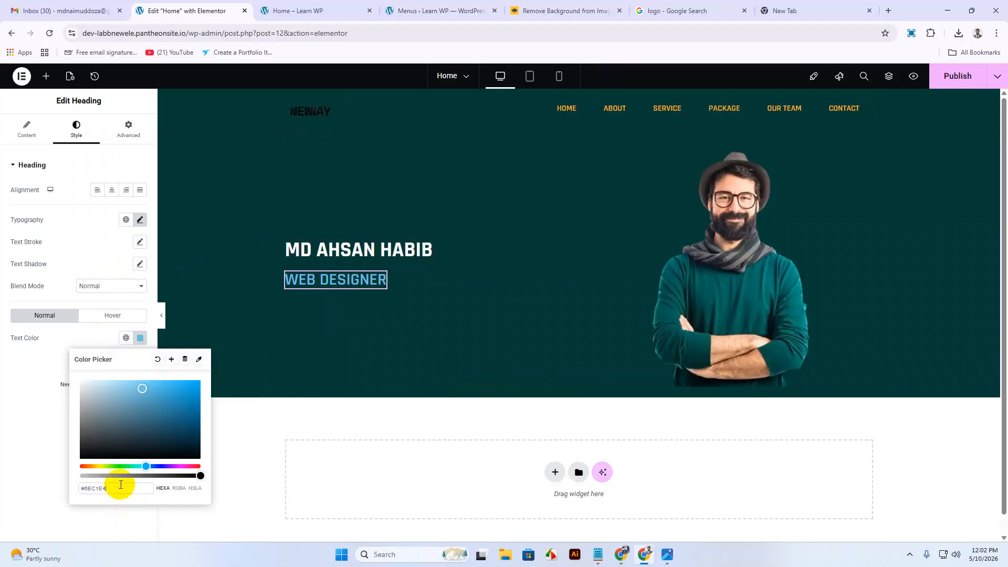
key(ctrl+v)
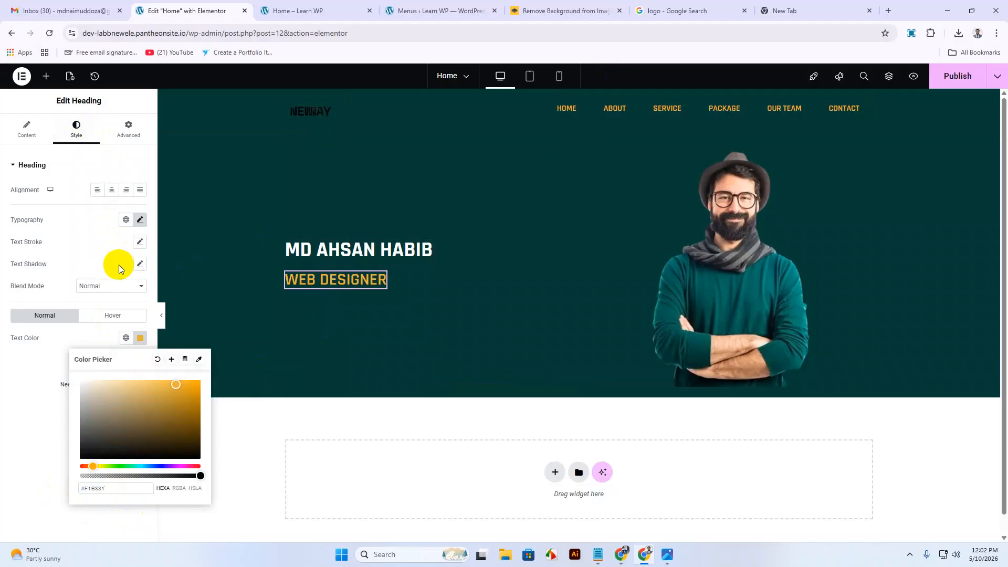
click(141, 220)
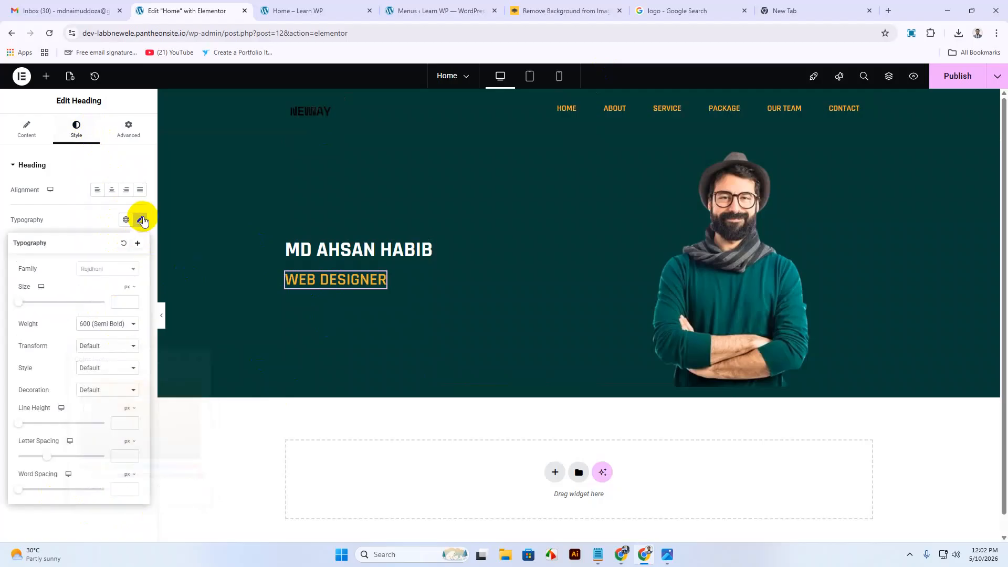
click(117, 323)
click(111, 413)
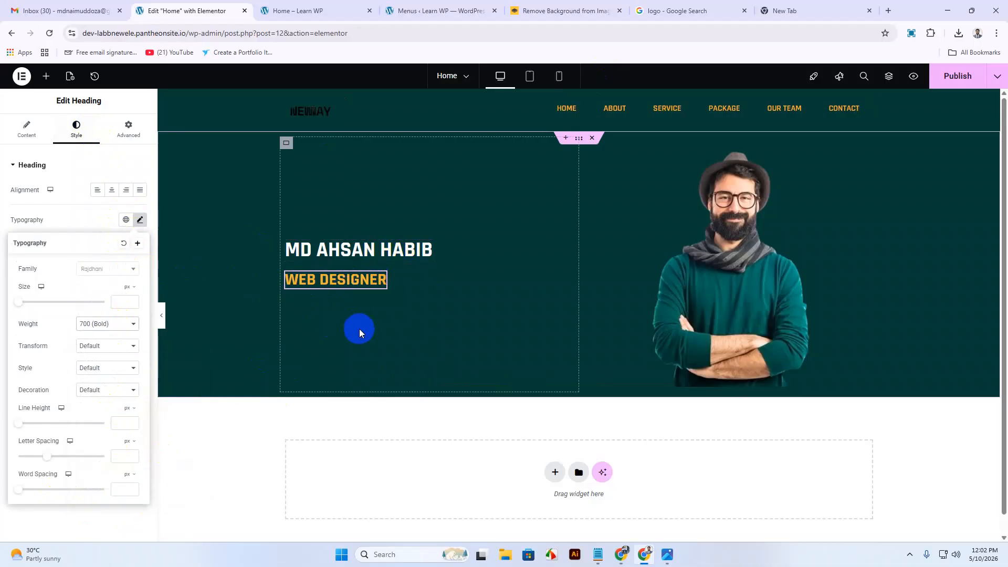
click(46, 76)
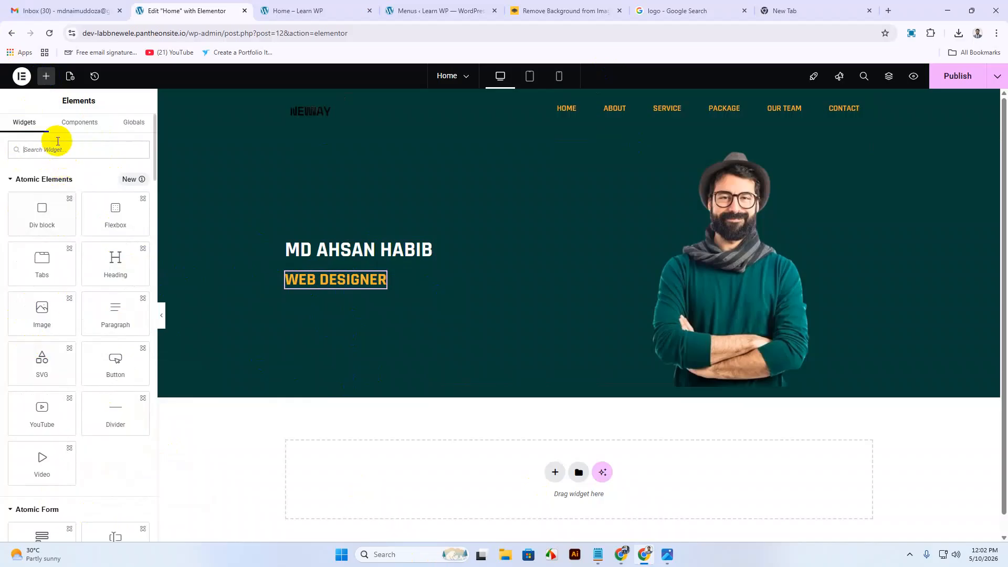
Place a Text Editor widget with Lorem ipsum text beneath the WEB DESIGNER subtitle.
text(tex)
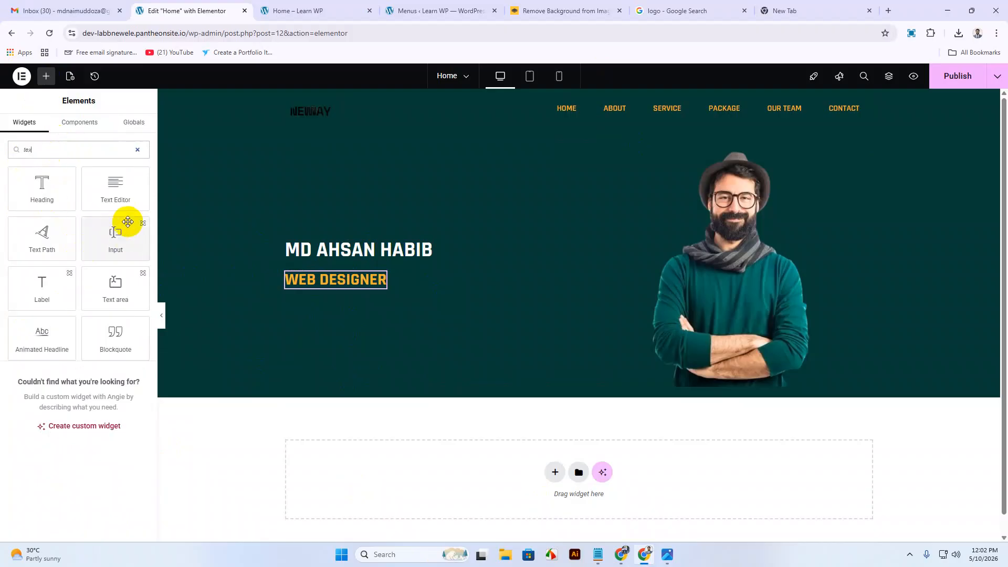
mouse_move(124, 196)
mouse_down()
mouse_move(283, 341)
mouse_move(357, 311)
mouse_move(342, 308)
mouse_move(337, 320)
mouse_move(334, 285)
mouse_move(333, 315)
mouse_move(142, 243)
mouse_move(117, 202)
mouse_up()
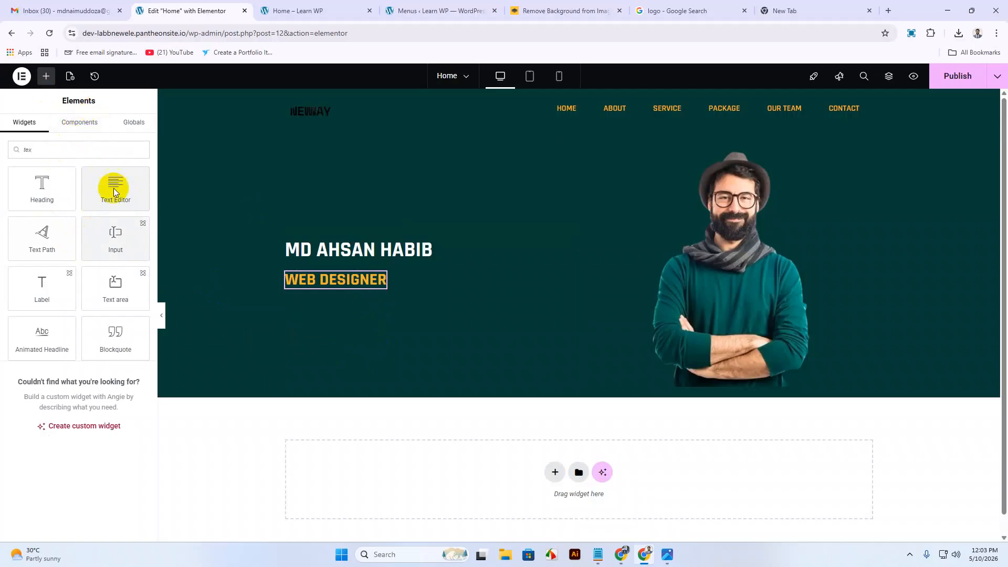
click(56, 142)
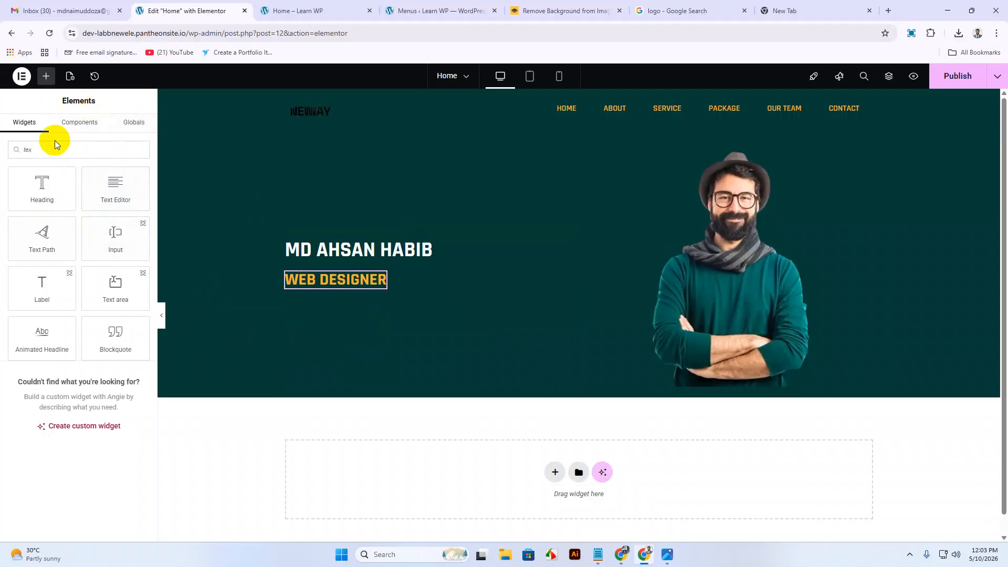
key(BackSpace)
key(BackSpace)
key(BackSpace)
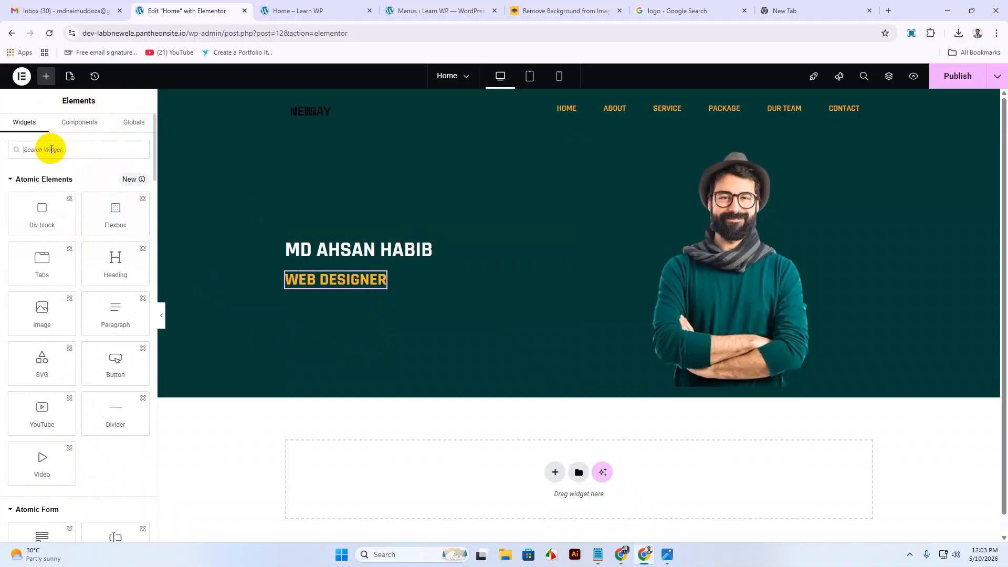
scroll(45, 365, down, 10)
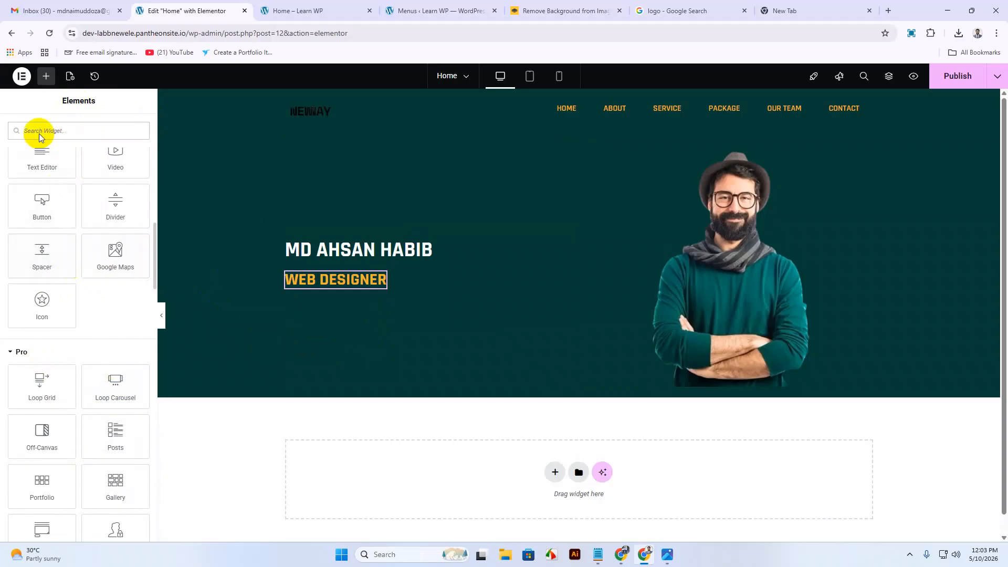
drag(36, 157, 329, 293)
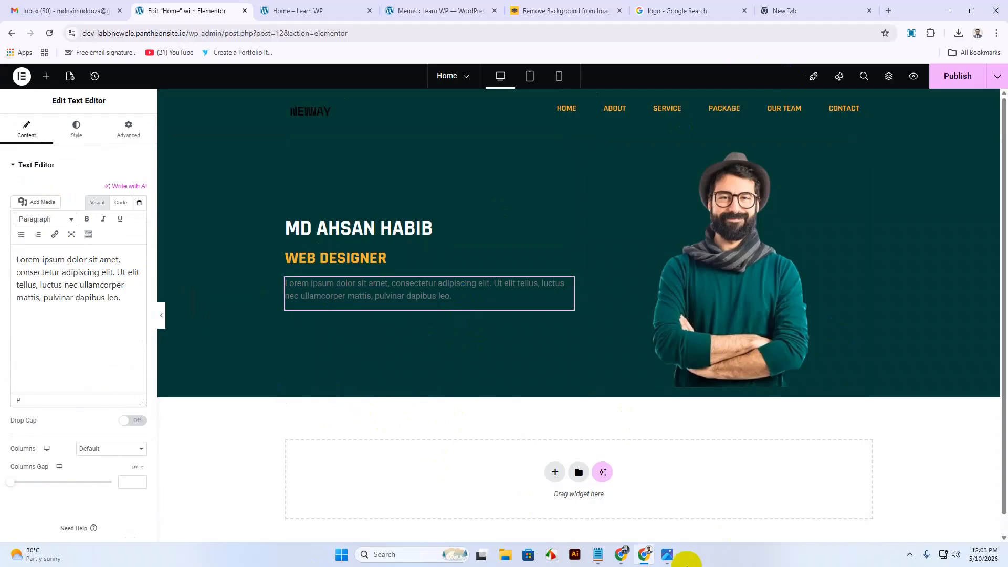
Lengthen the paragraph by pasting its second sentence again at the end.
click(668, 555)
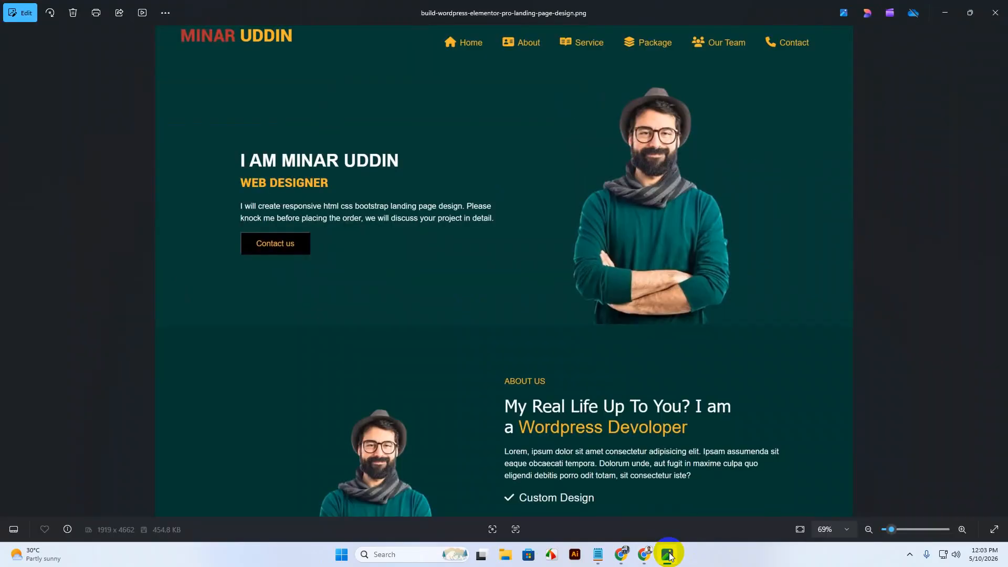
click(669, 555)
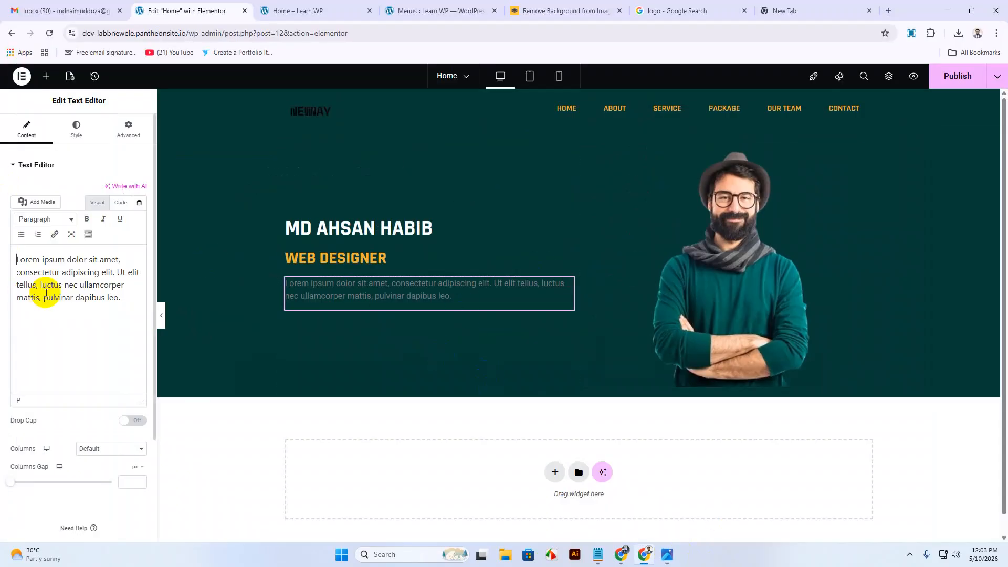
drag(41, 283, 131, 297)
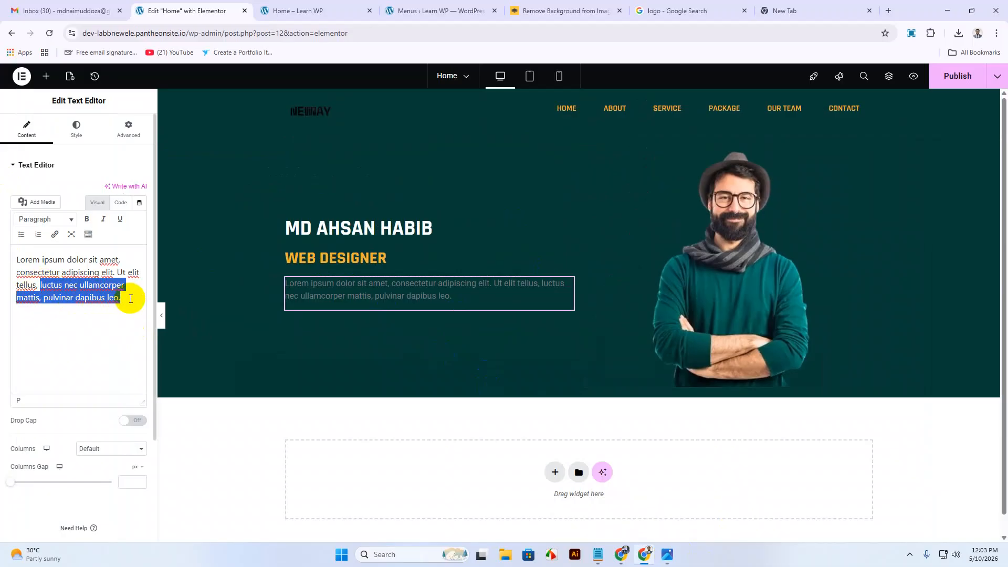
click(131, 298)
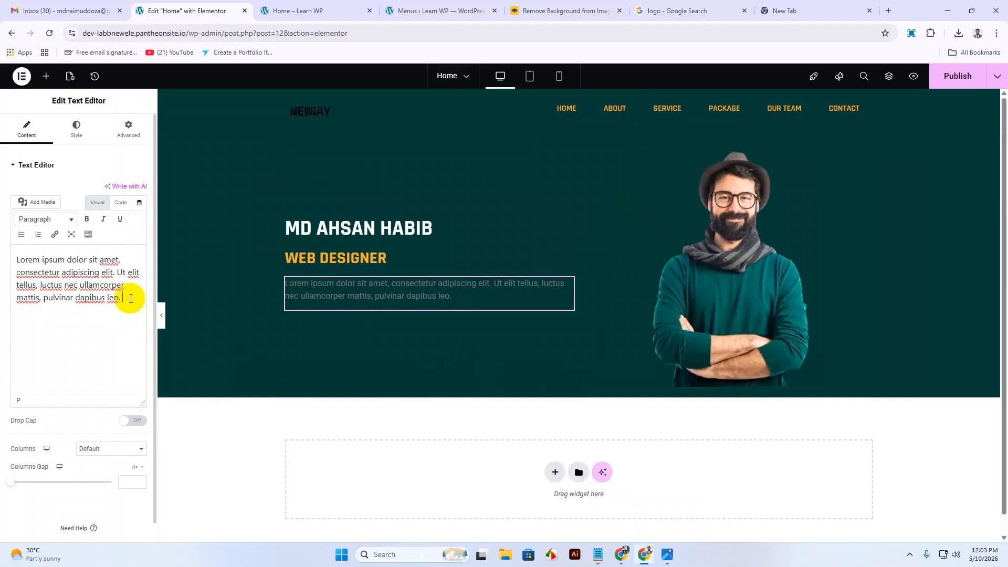
key(ctrl+v)
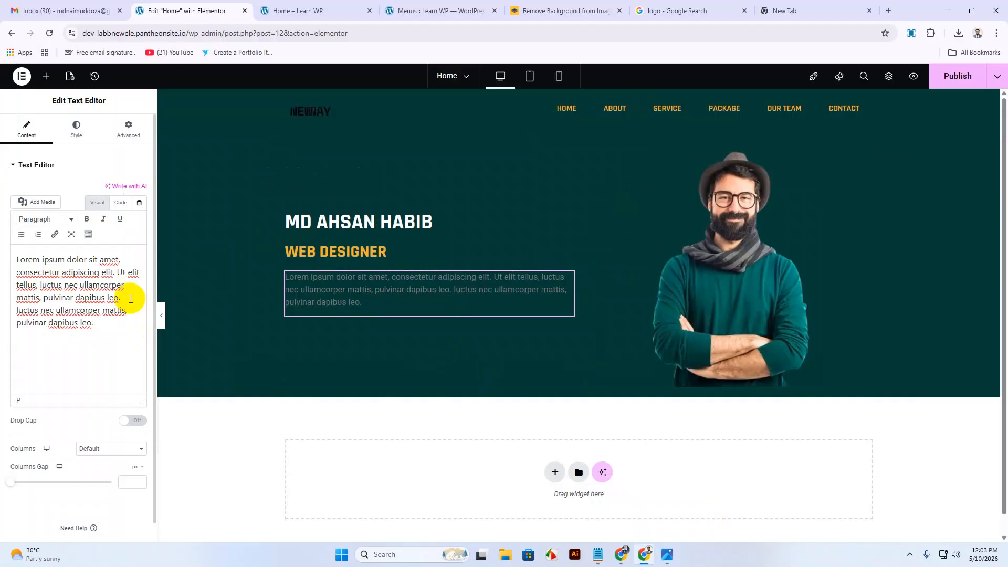
Set the paragraph's typography font family to Tahoma.
click(73, 132)
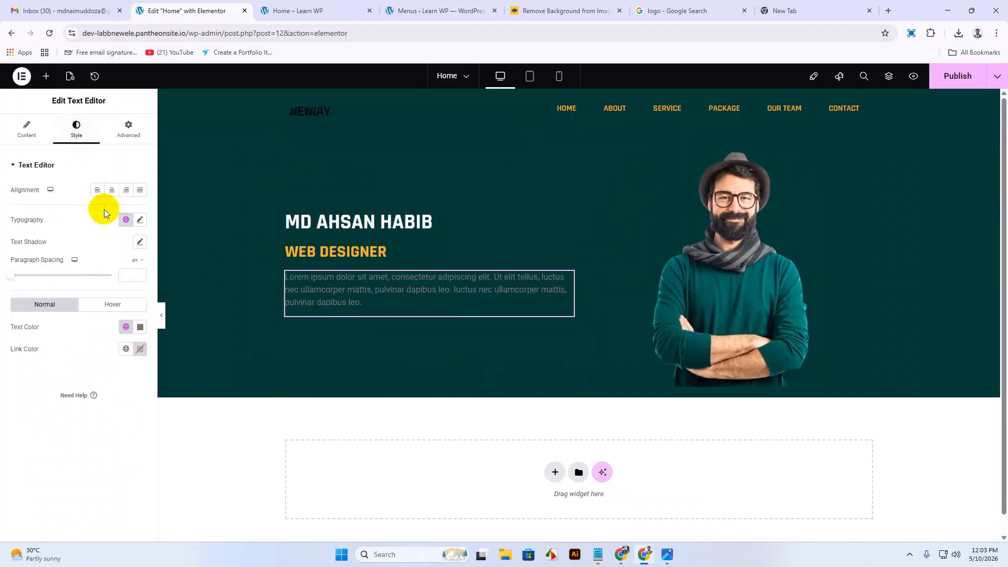
click(140, 220)
click(108, 270)
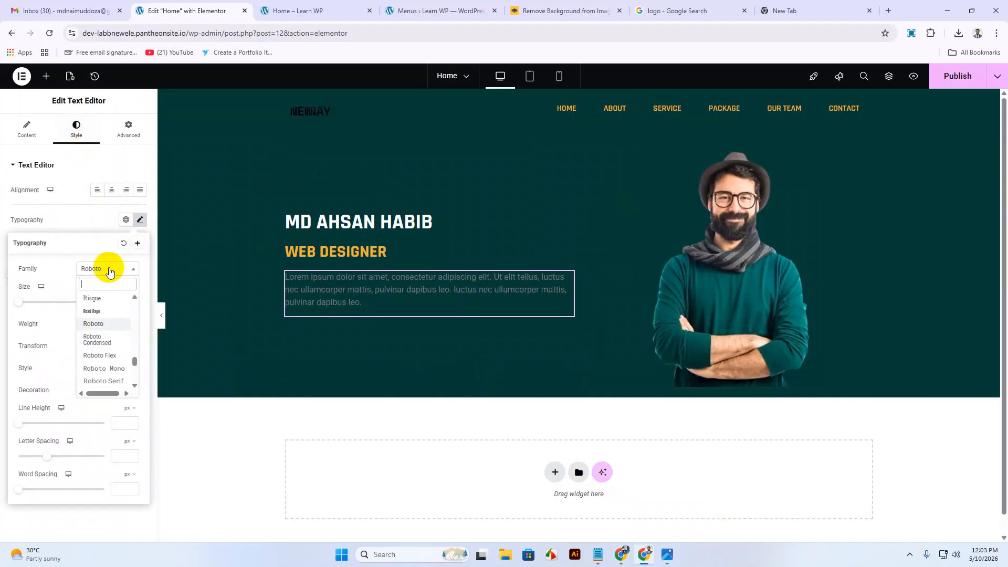
text(tah)
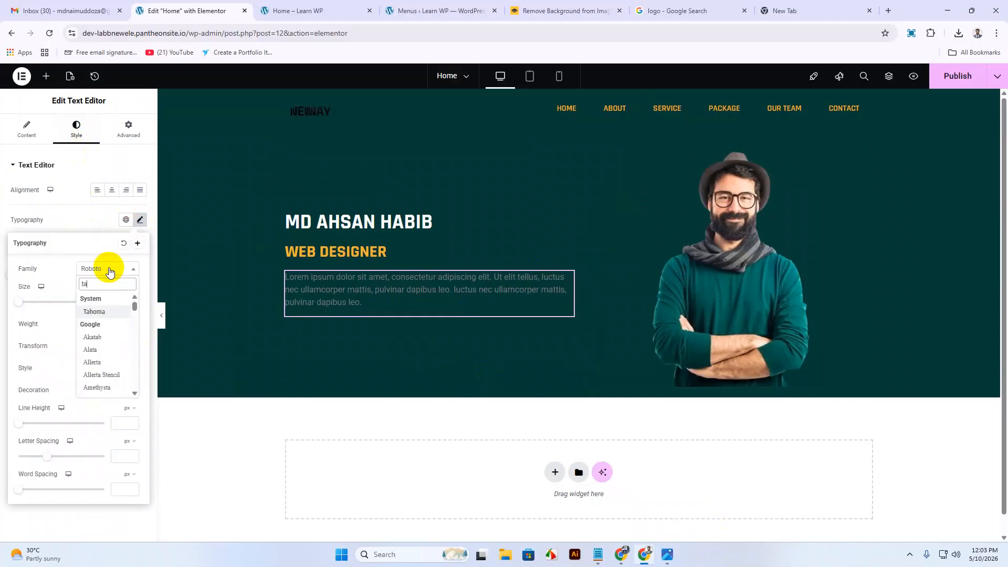
click(110, 311)
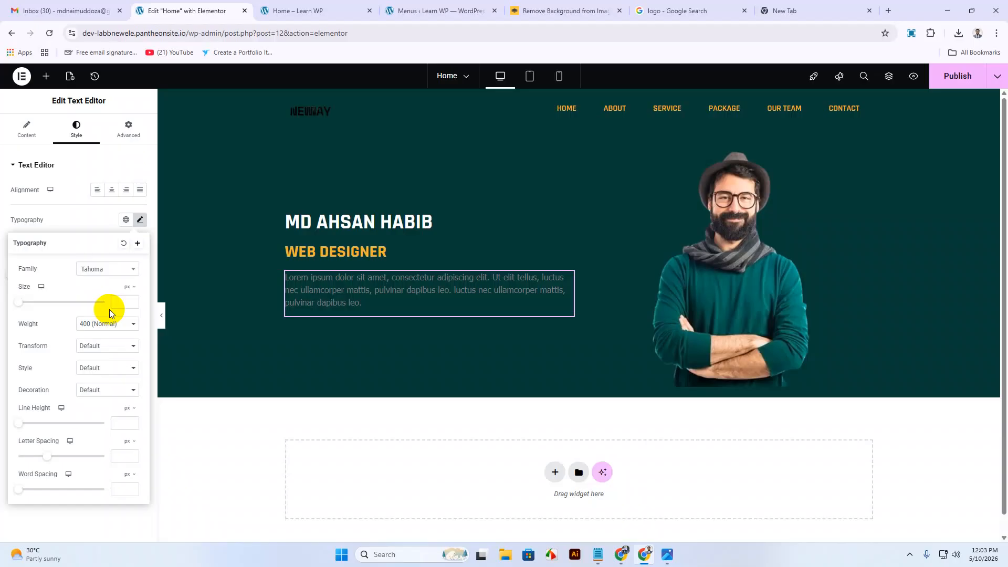
Set the paragraph to 16 px size with 500 Medium weight.
click(123, 303)
text(18)
key(Down)
key(Down)
click(112, 324)
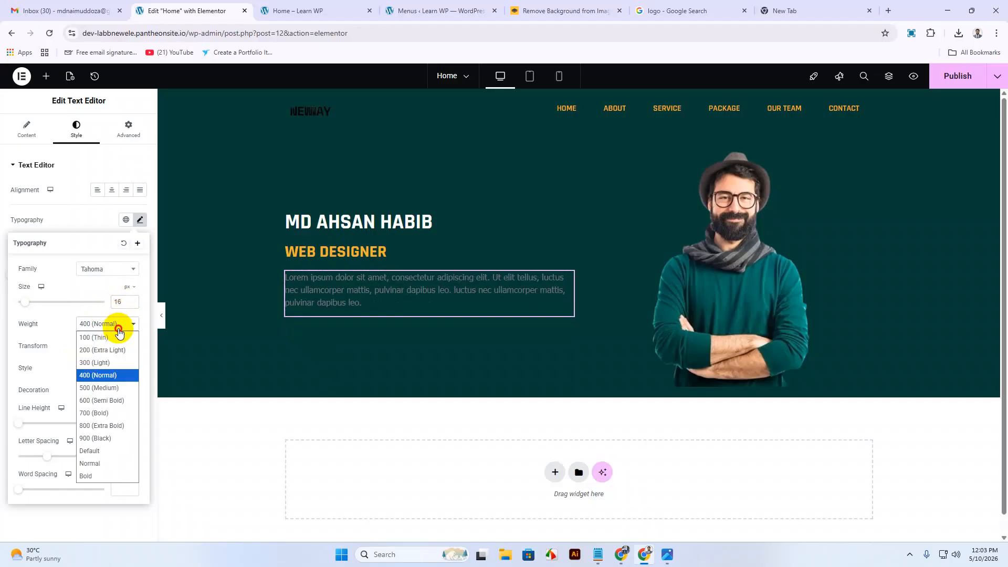
click(98, 410)
click(105, 323)
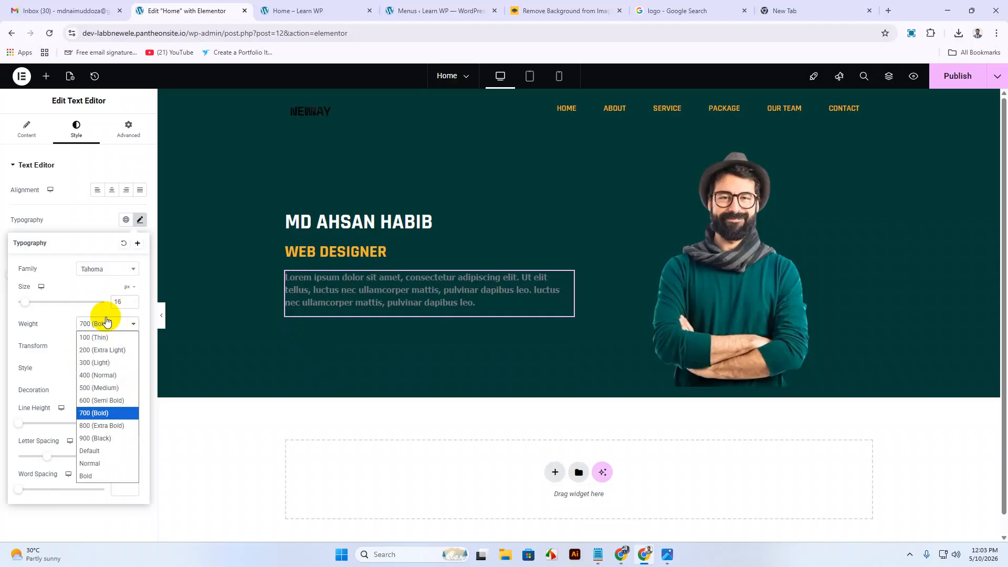
click(102, 400)
click(102, 324)
click(100, 387)
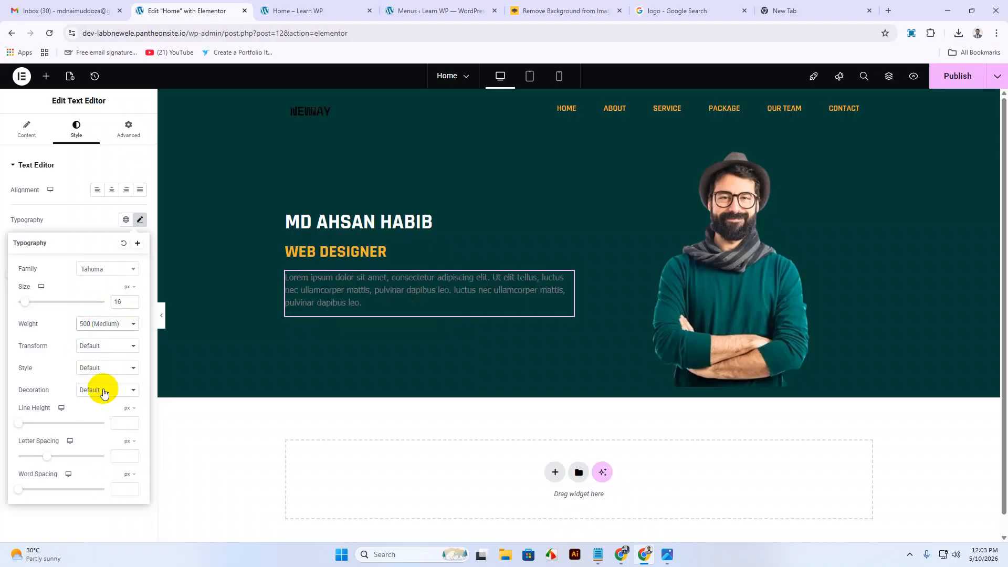
click(86, 206)
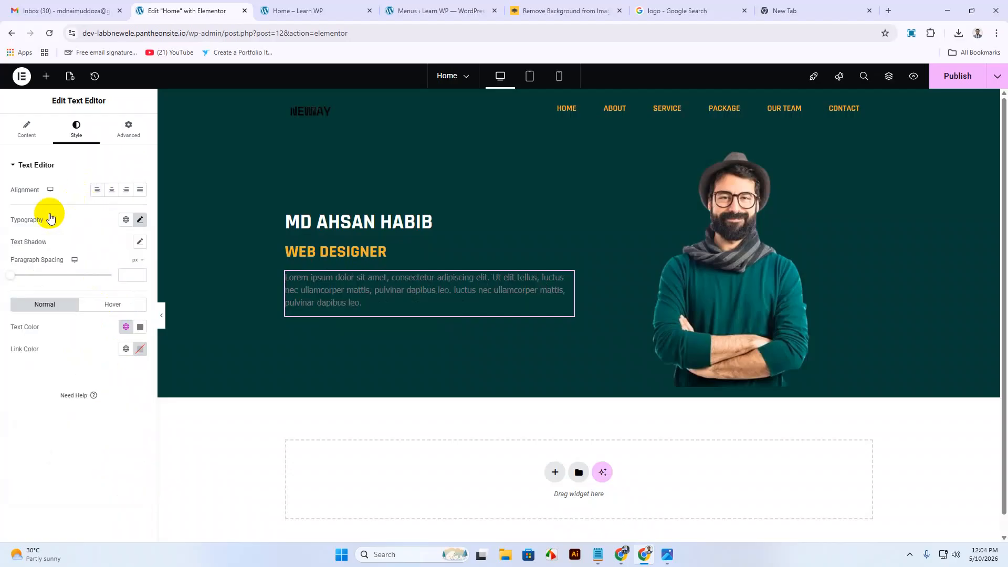
Make the paragraph text colour white #FFFFFF.
click(139, 327)
drag(102, 383, 55, 362)
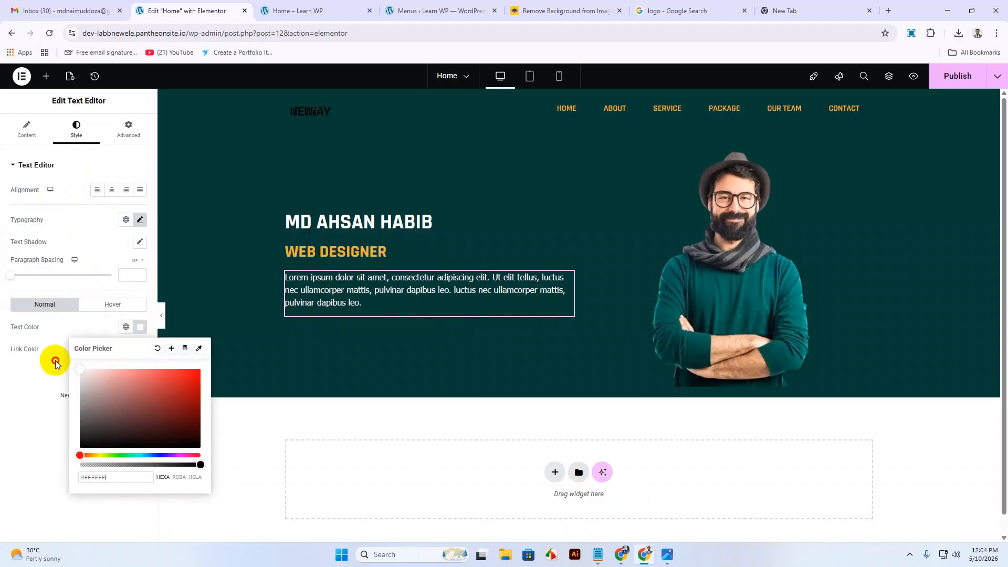
click(137, 329)
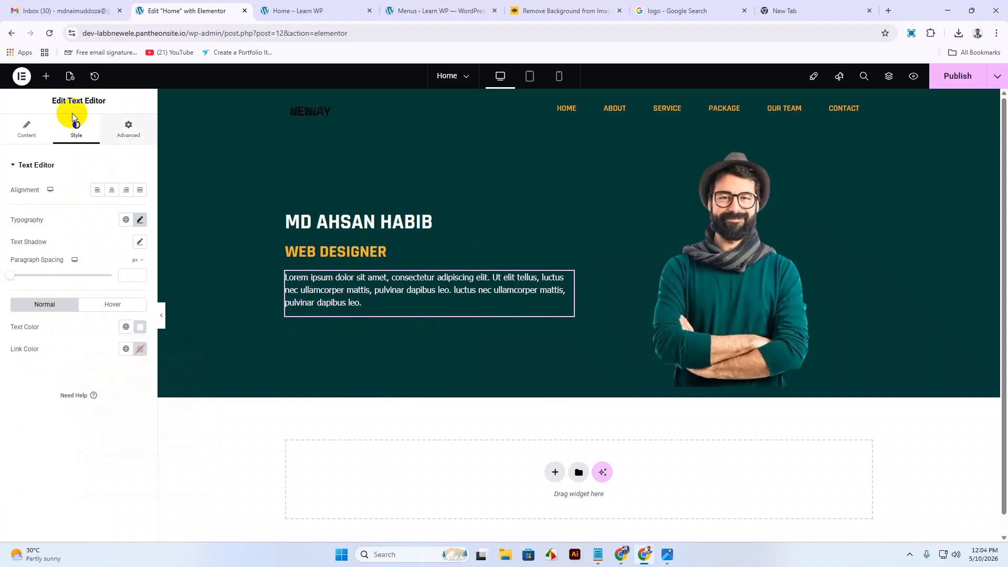
Place a Button widget under the white paragraph, then view the reference design image.
click(48, 79)
scroll(86, 408, down, 10)
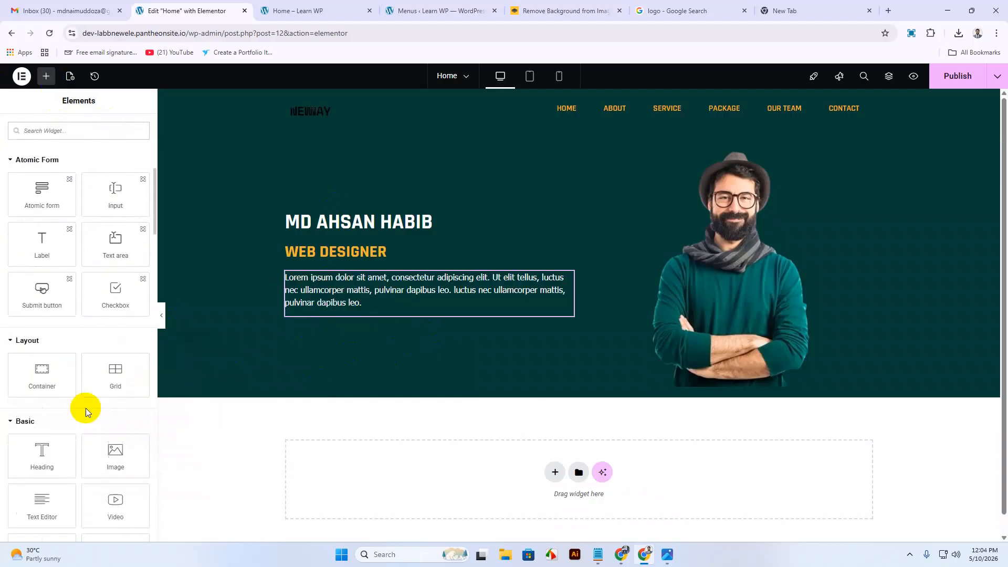
scroll(86, 408, up, 3)
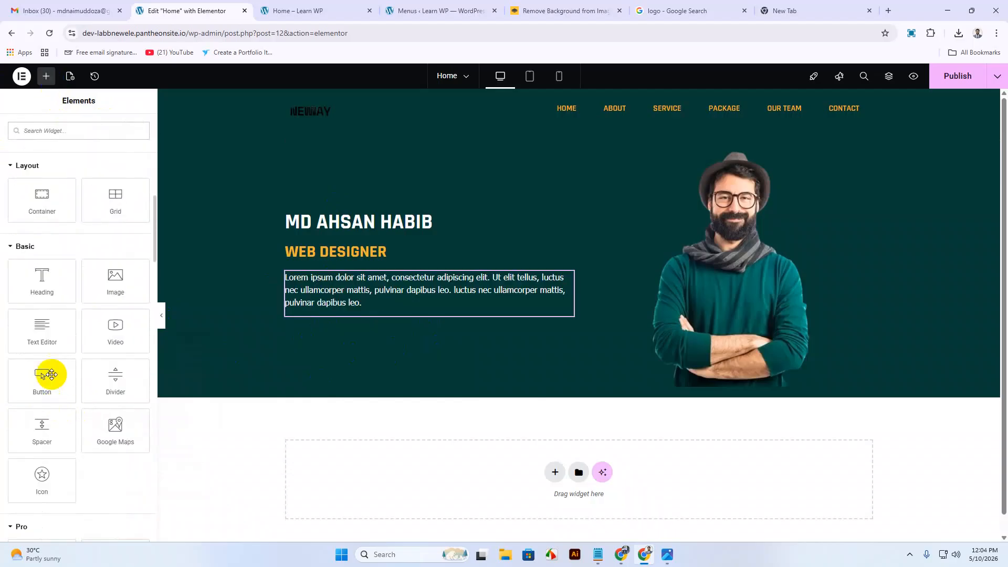
drag(29, 378, 312, 312)
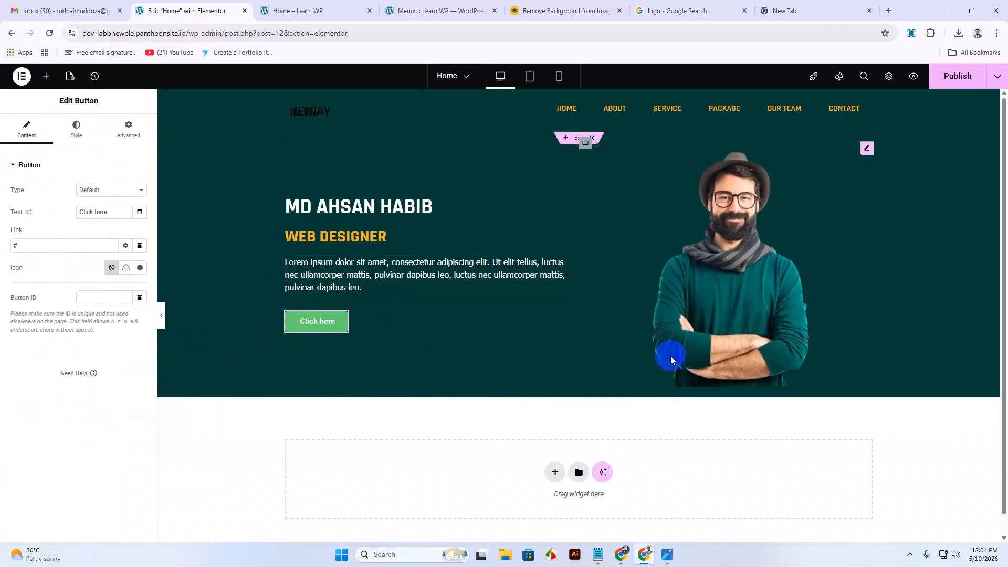
click(669, 561)
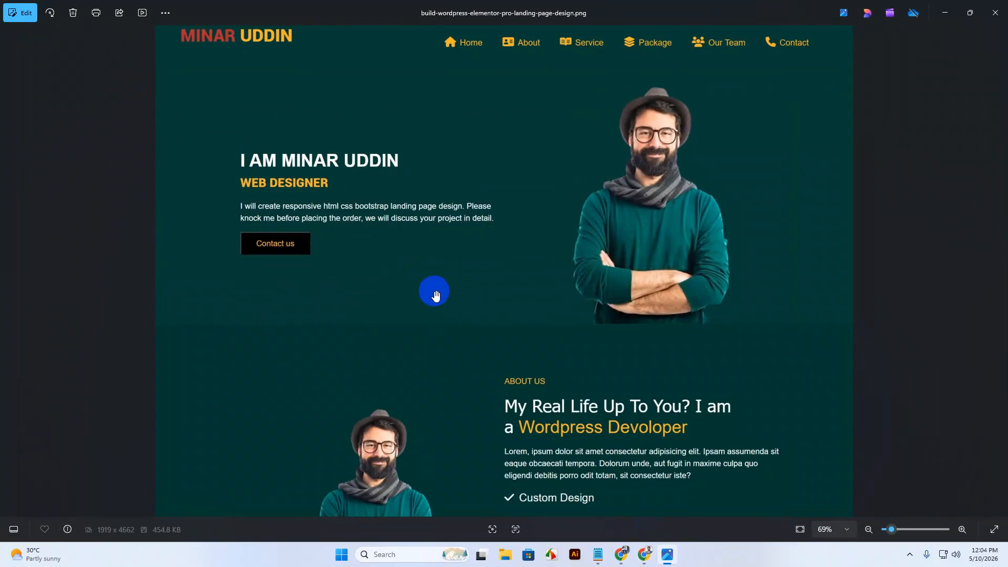
Hide the Photos reference design to get back to the Elementor editor.
click(666, 554)
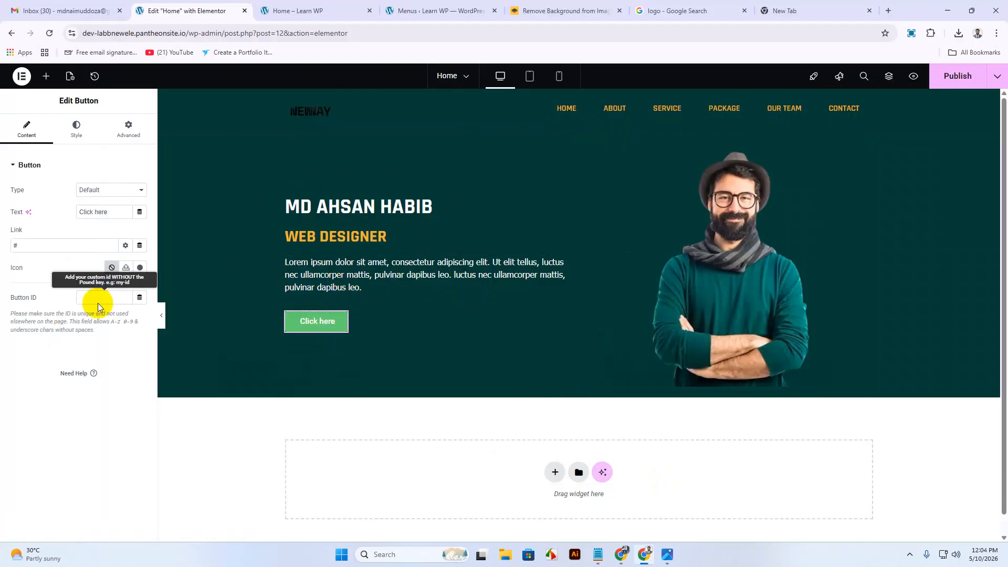
Set the button's Background Color to black (#000000), checking the reference design.
click(77, 129)
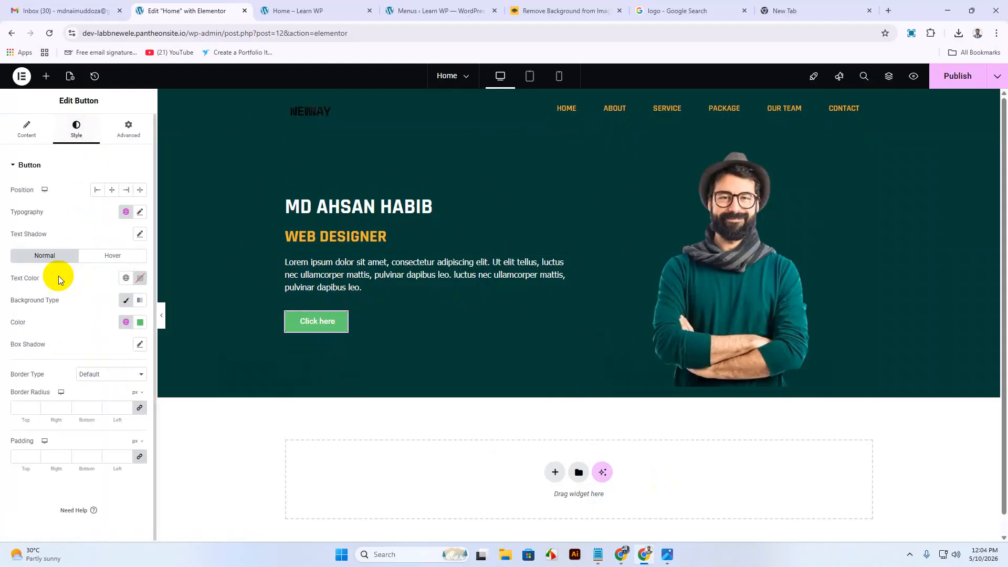
click(140, 323)
drag(105, 415, 59, 342)
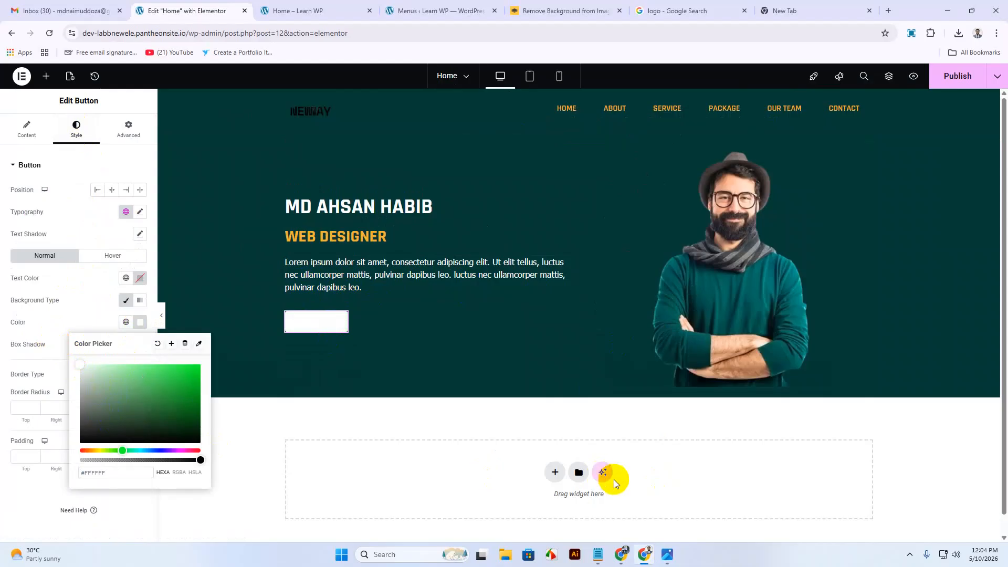
click(667, 555)
click(667, 555)
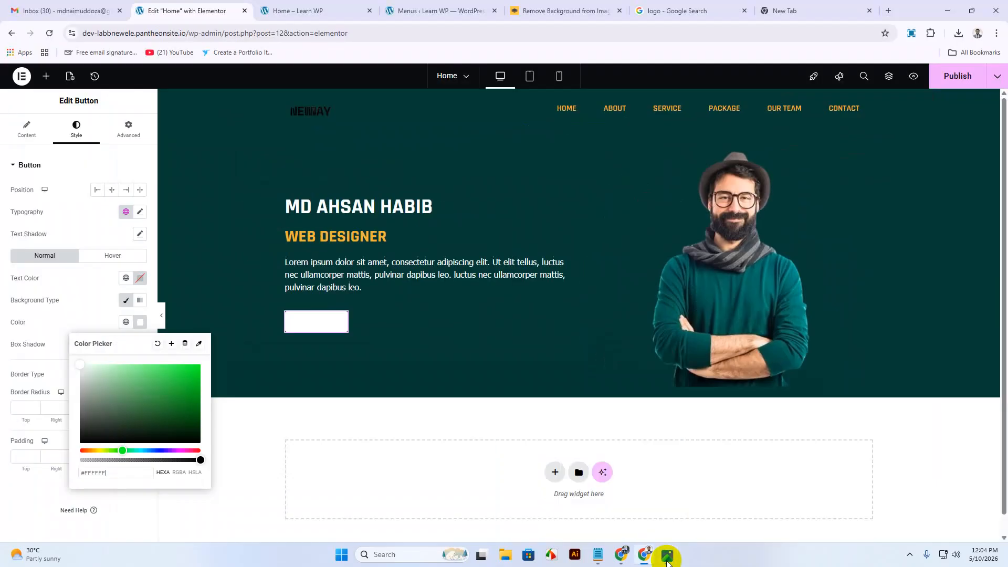
drag(93, 434, 62, 458)
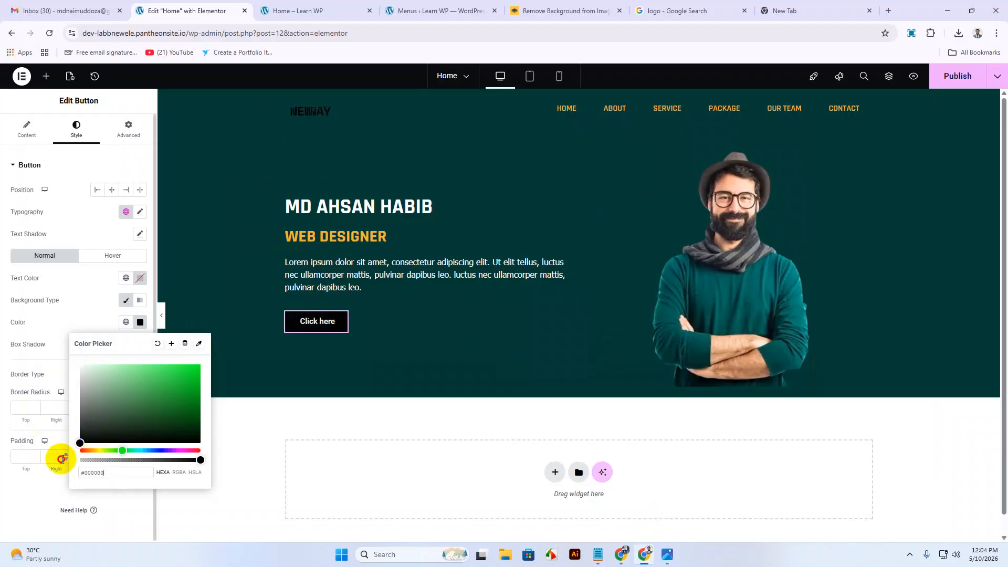
Change the button text from 'Click here' to 'Contact us'.
click(27, 128)
drag(108, 212, 1, 214)
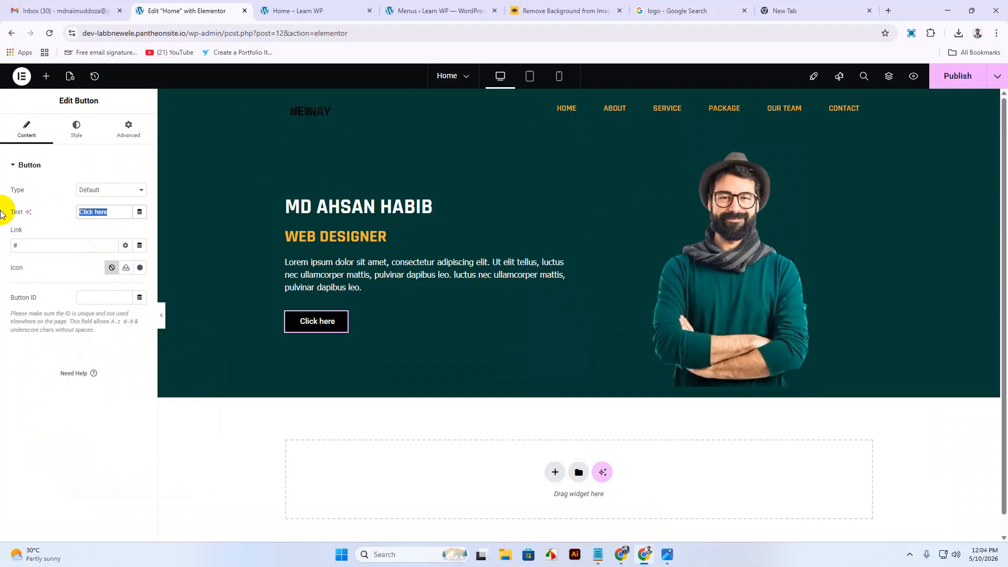
text(CON)
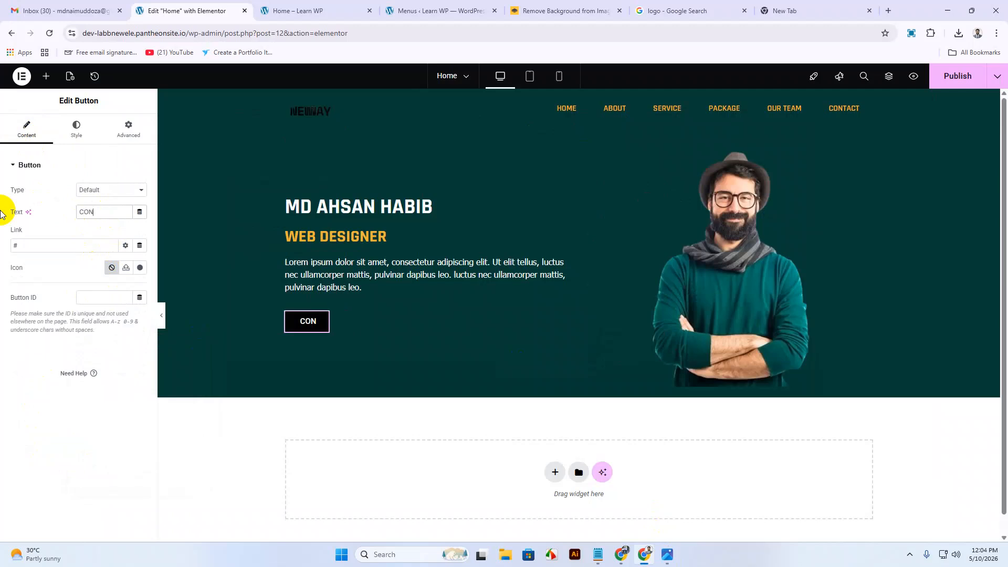
key(BackSpace)
key(BackSpace)
text(ontact us)
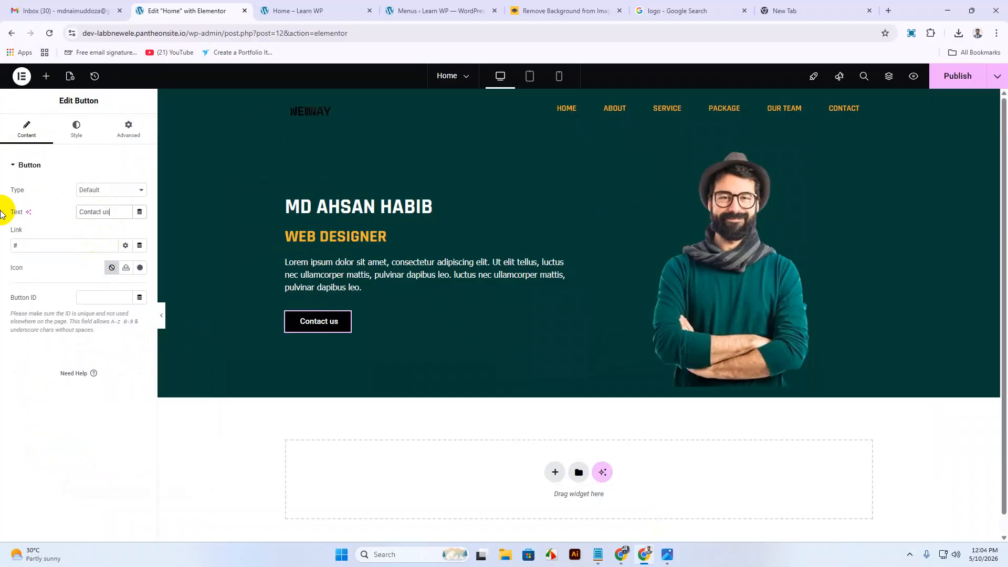
Set the button's Border Type to None and enter a 2 px Border Radius.
click(77, 131)
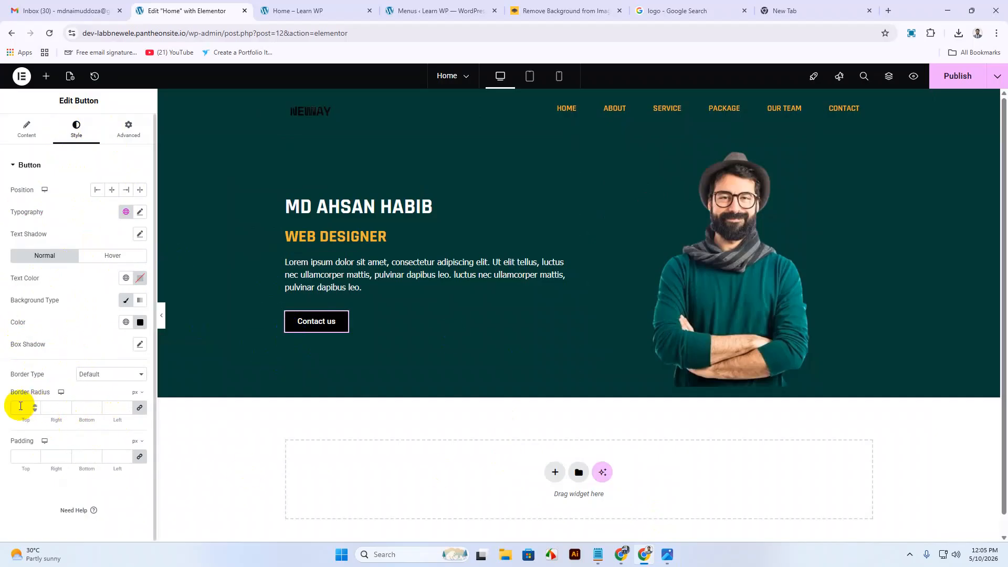
click(91, 374)
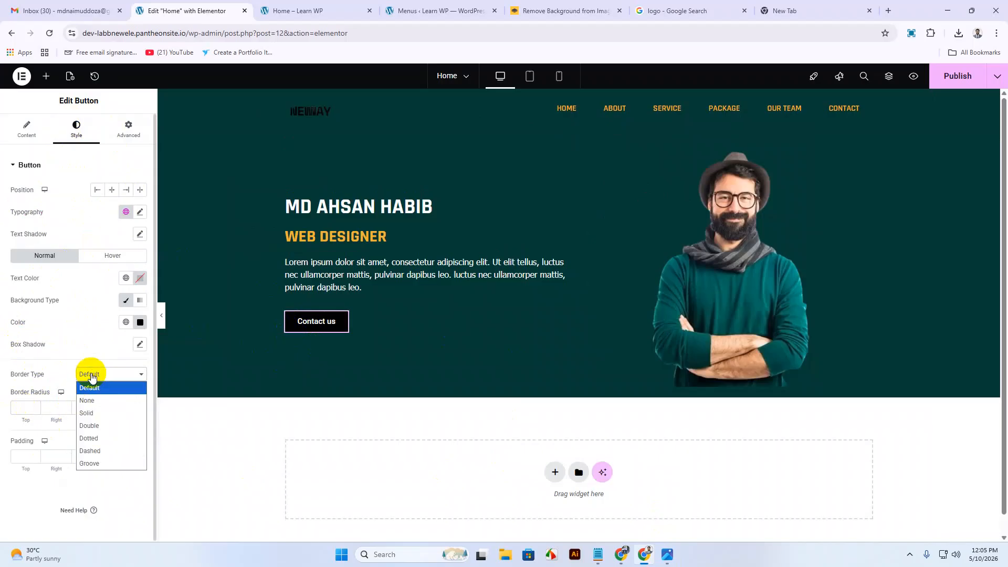
click(87, 400)
click(28, 410)
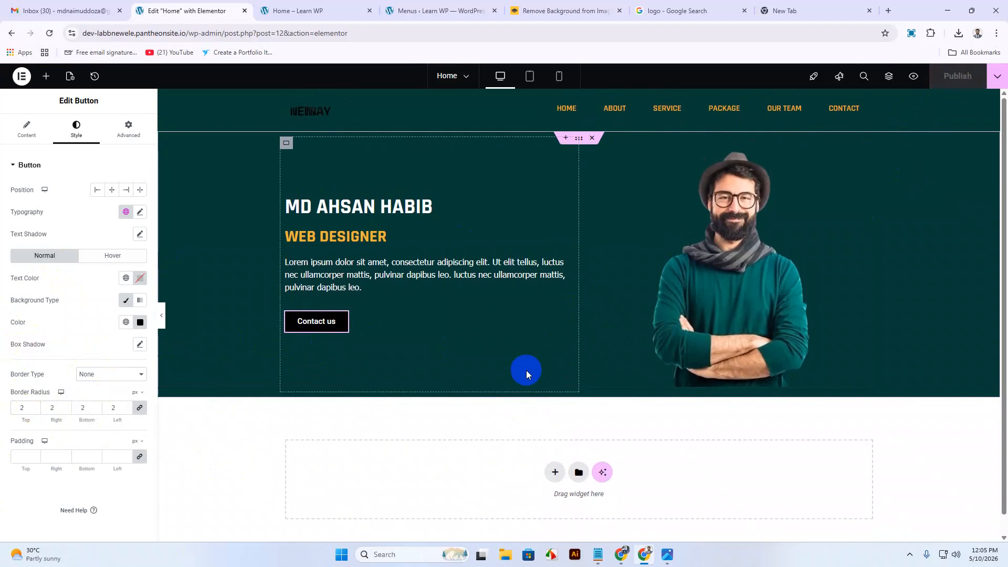
Open the button's Background Color picker and bring up the reference design in Google Drive.
click(667, 555)
click(667, 554)
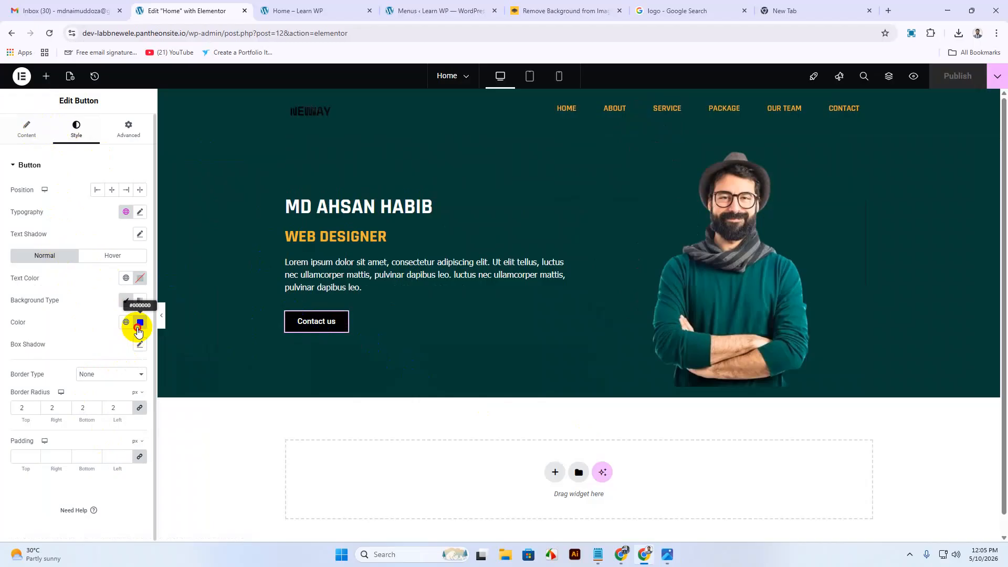
click(140, 322)
click(116, 474)
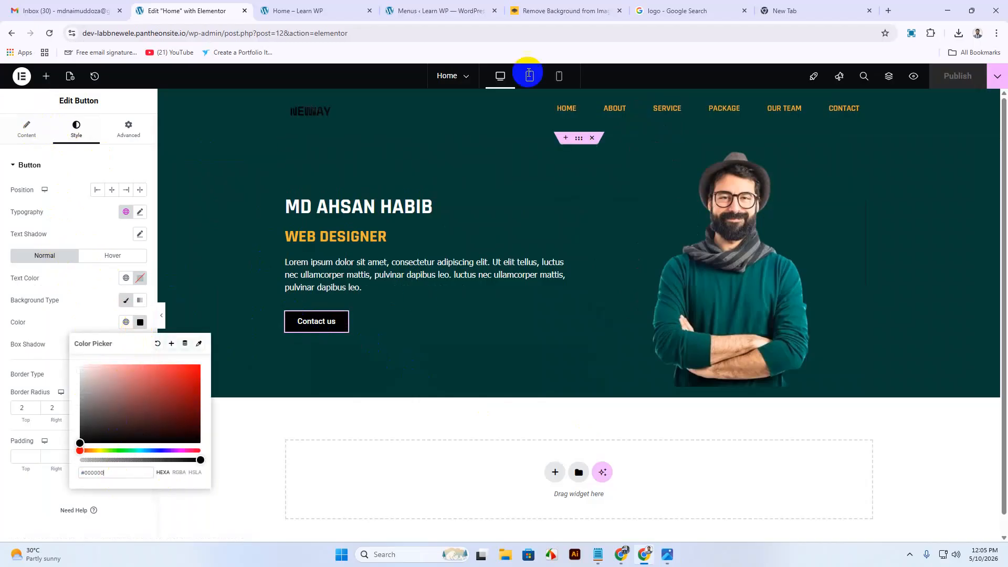
mouse_move(621, 553)
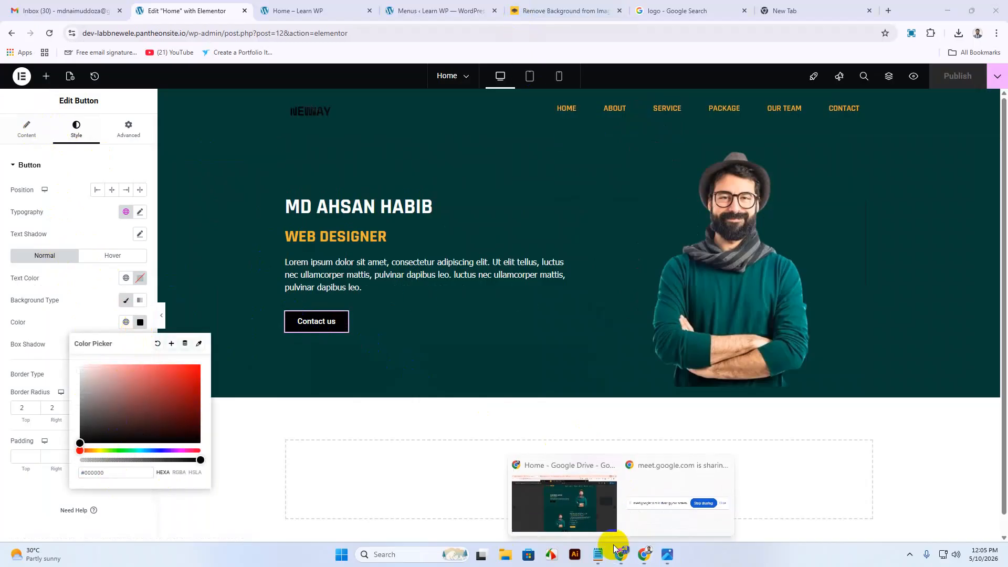
click(570, 498)
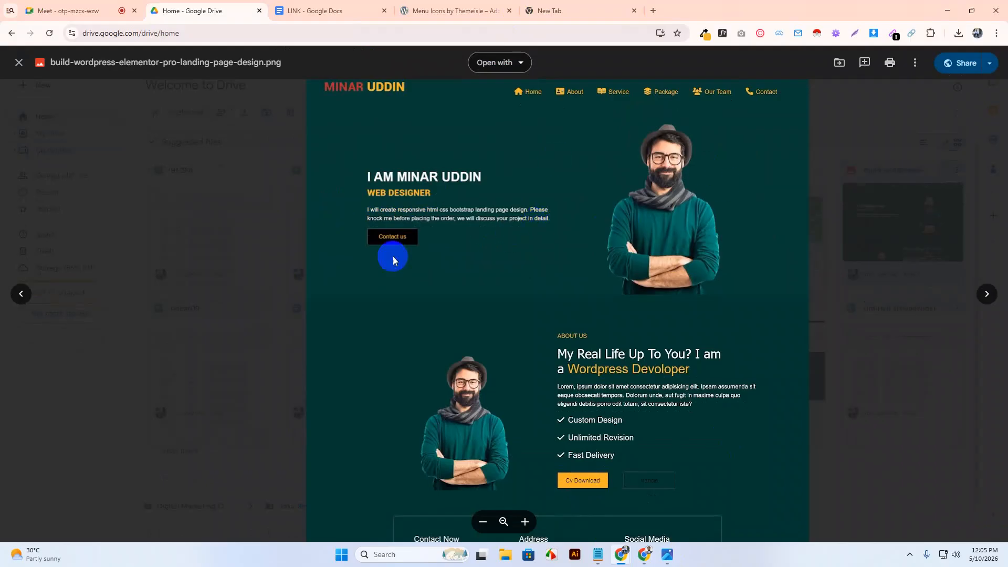
Sample orange #F7B73A from the design with the eyedropper and paste it as the button background.
click(703, 35)
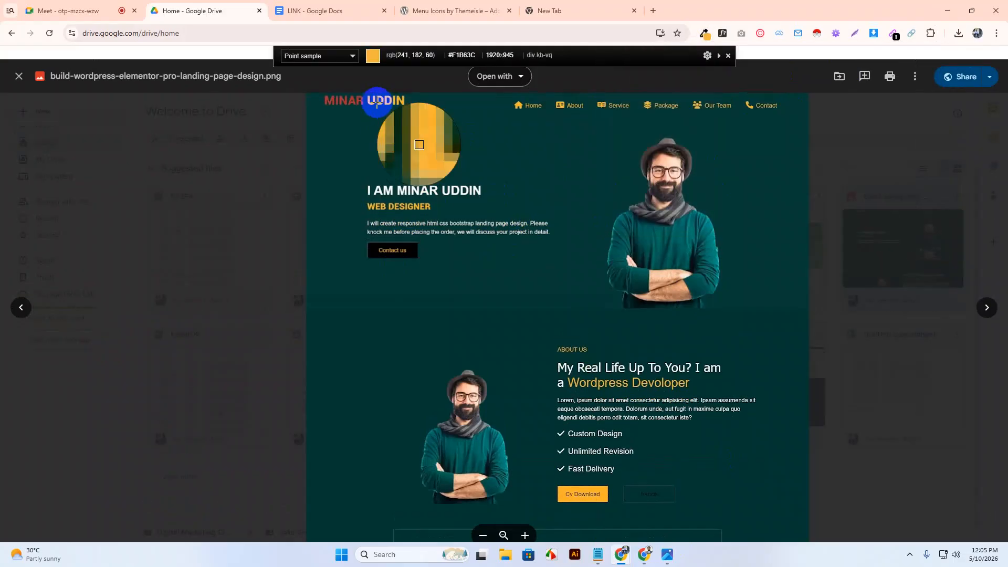
click(378, 105)
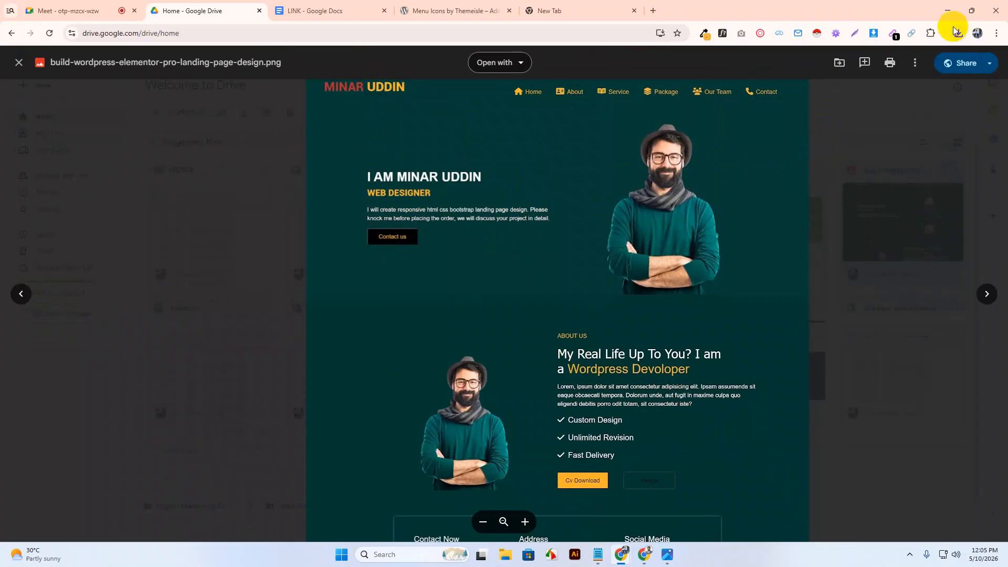
click(949, 10)
drag(113, 472, 38, 466)
key(ctrl+v)
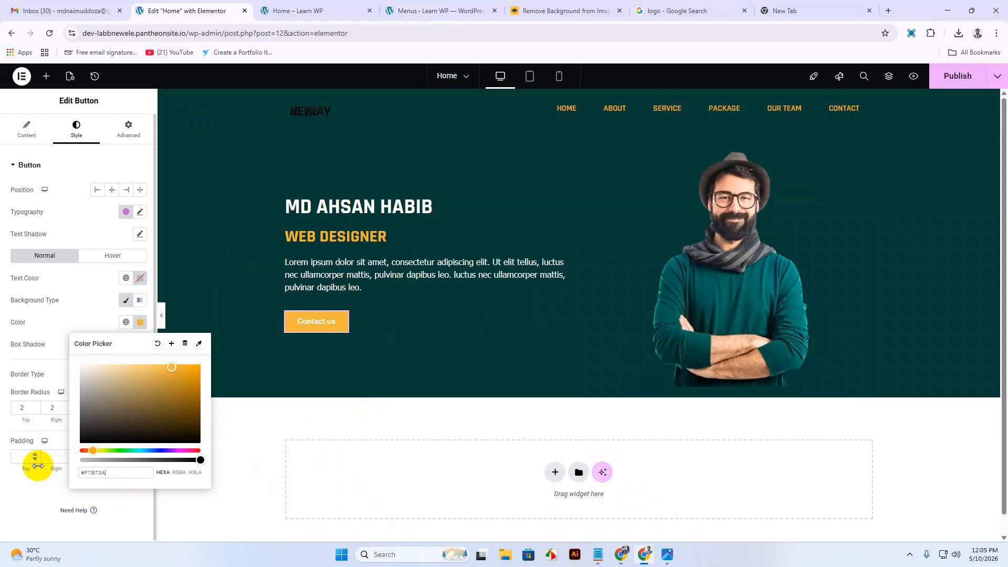
Undo to restore the black background and set the button Text Color to #F7B73A.
key(ctrl+z)
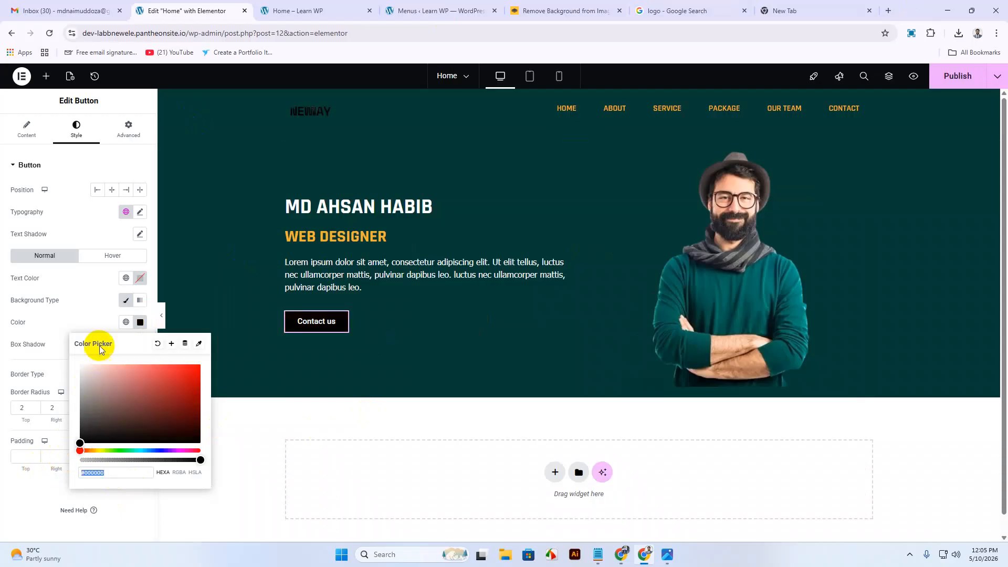
click(142, 281)
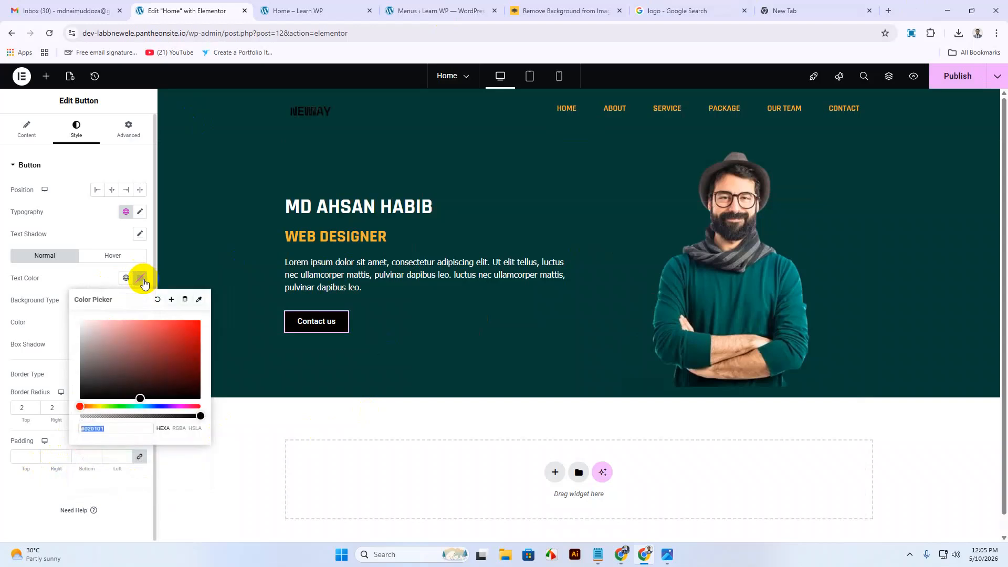
click(114, 430)
drag(114, 429, 51, 427)
key(ctrl+v)
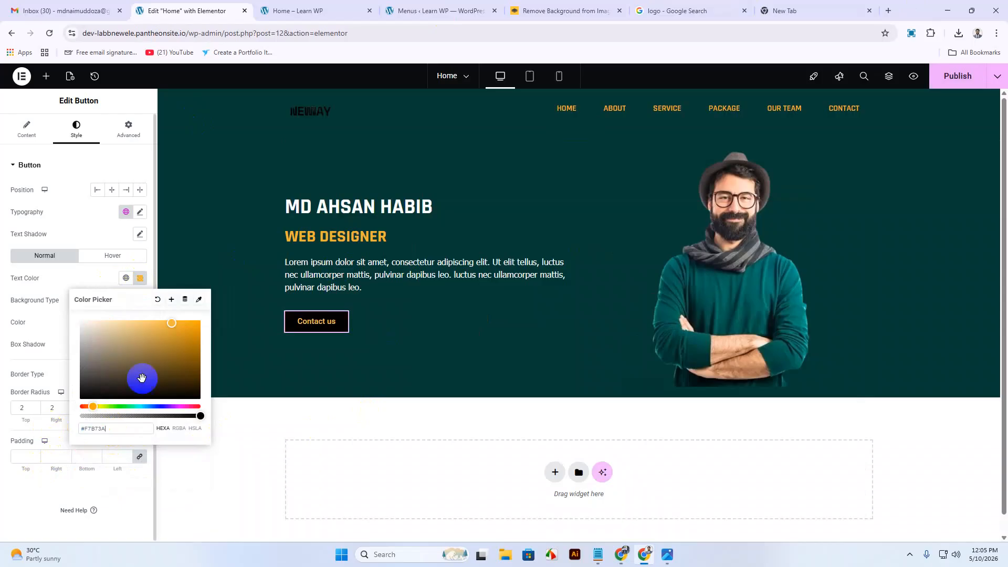
click(101, 277)
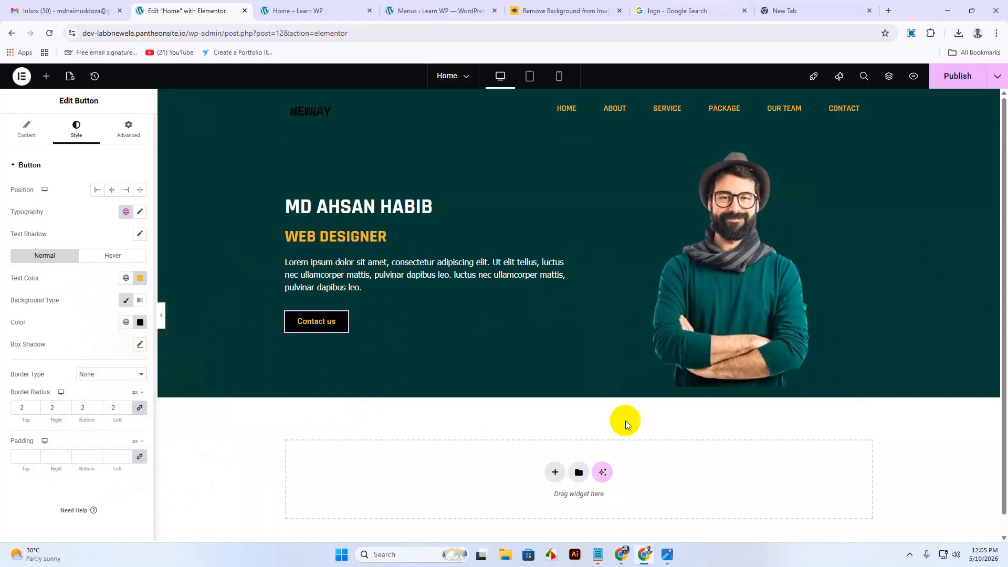
Publish the Home page with the updated Contact us button.
scroll(630, 377, down, 1)
scroll(630, 377, up, 1)
click(956, 75)
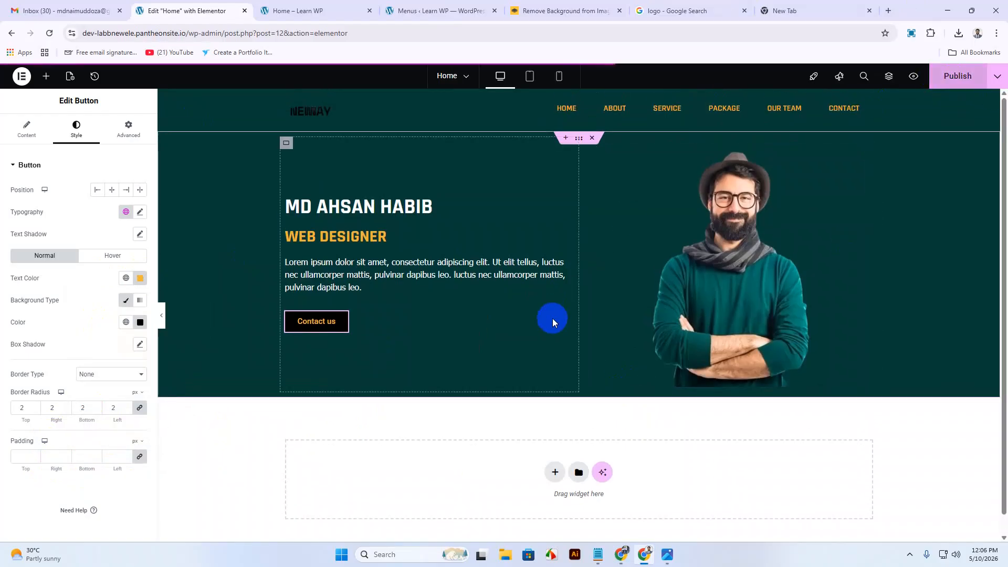
Reload the 'Home – Learn WP' preview tab to see the latest changes.
click(291, 11)
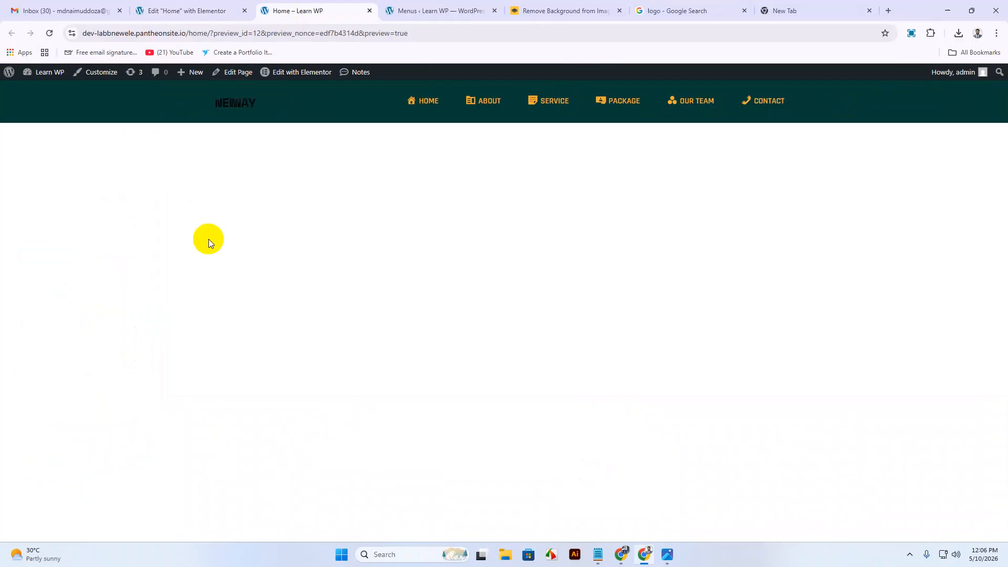
right_click(235, 179)
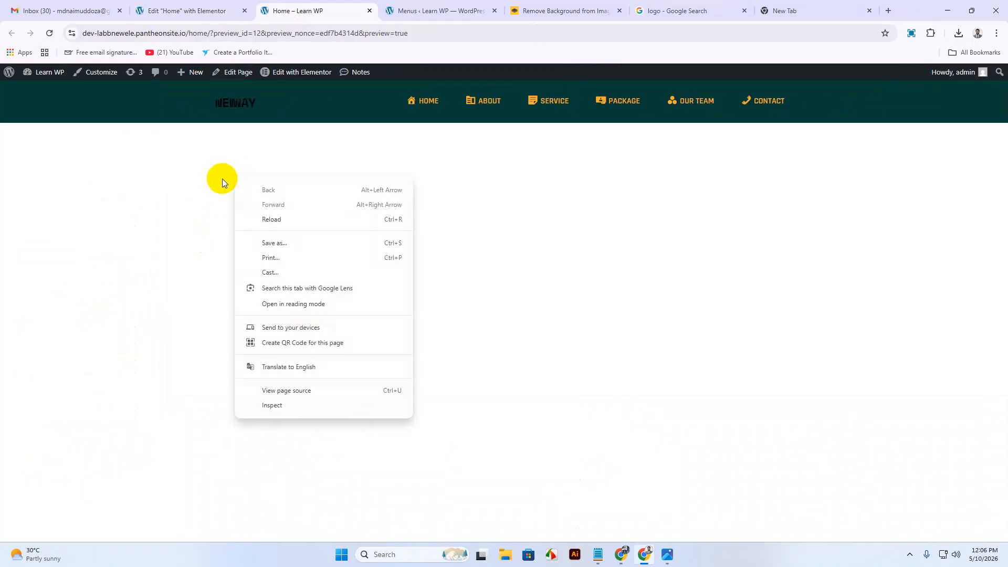
click(269, 219)
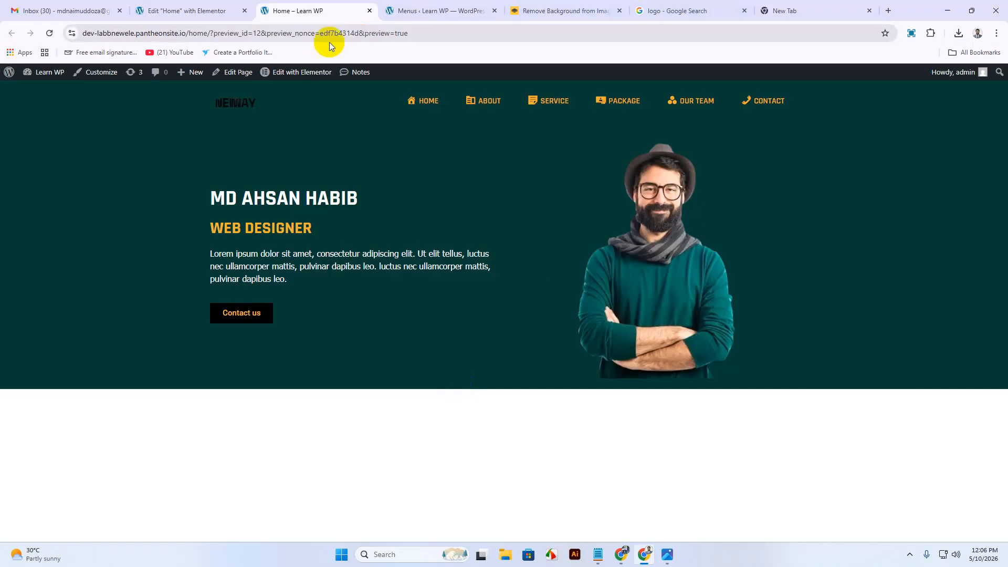
Give the hero portrait image End alignment in its Style settings and publish.
click(171, 12)
click(764, 321)
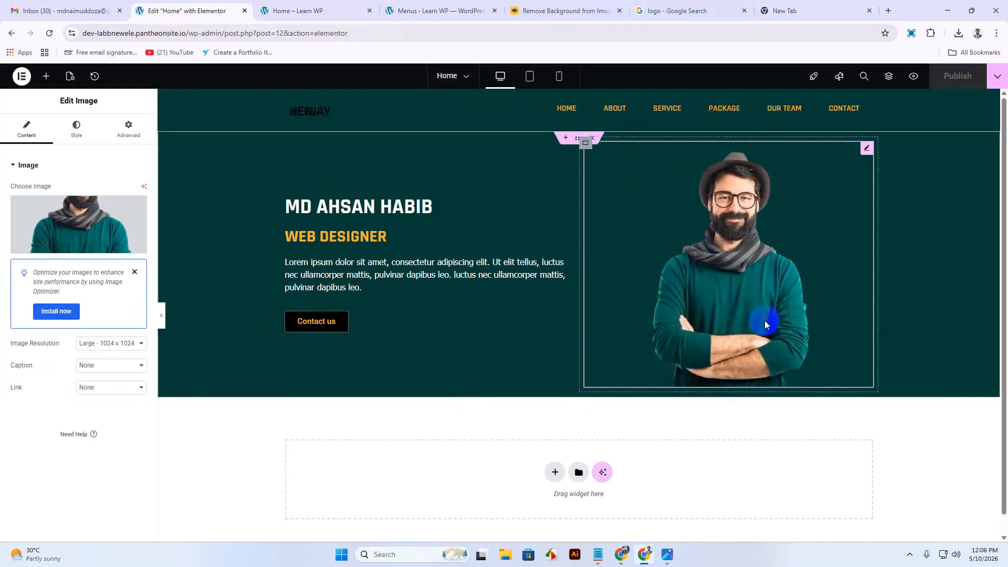
click(76, 128)
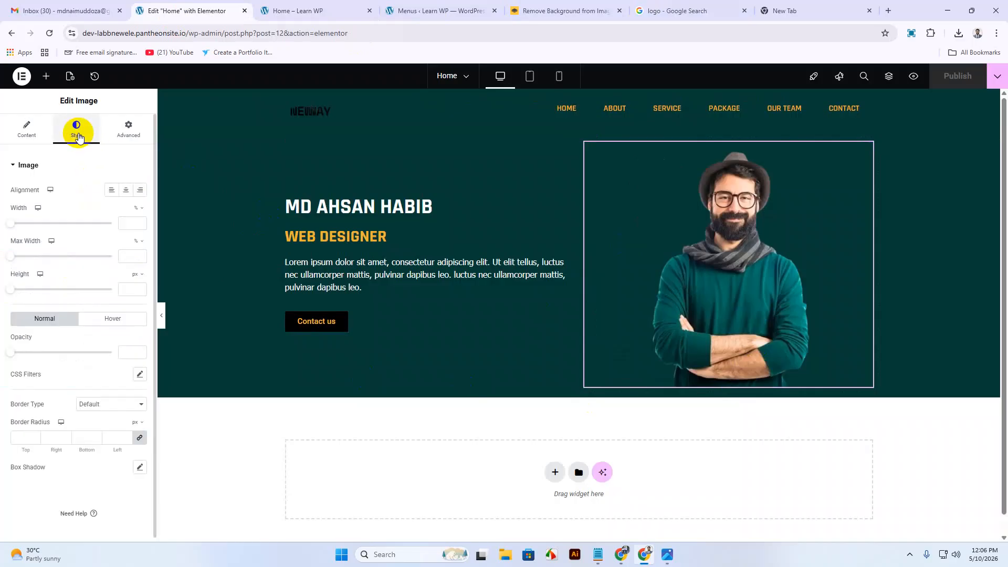
click(142, 189)
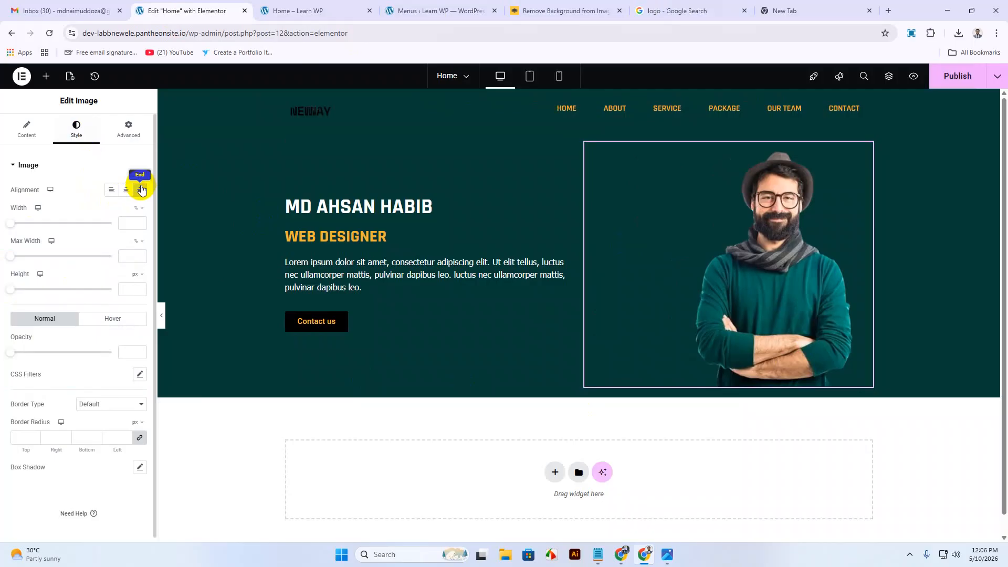
click(958, 77)
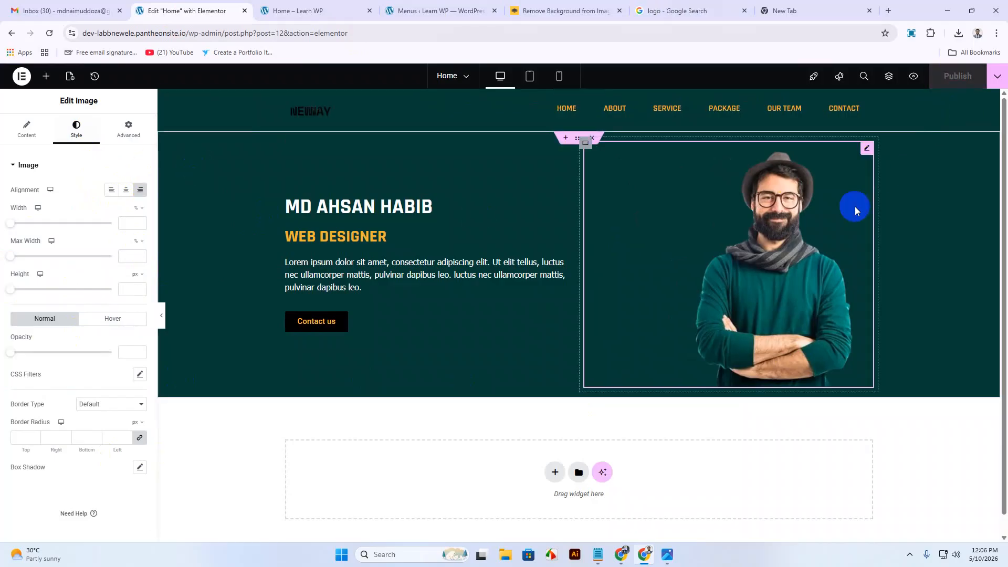